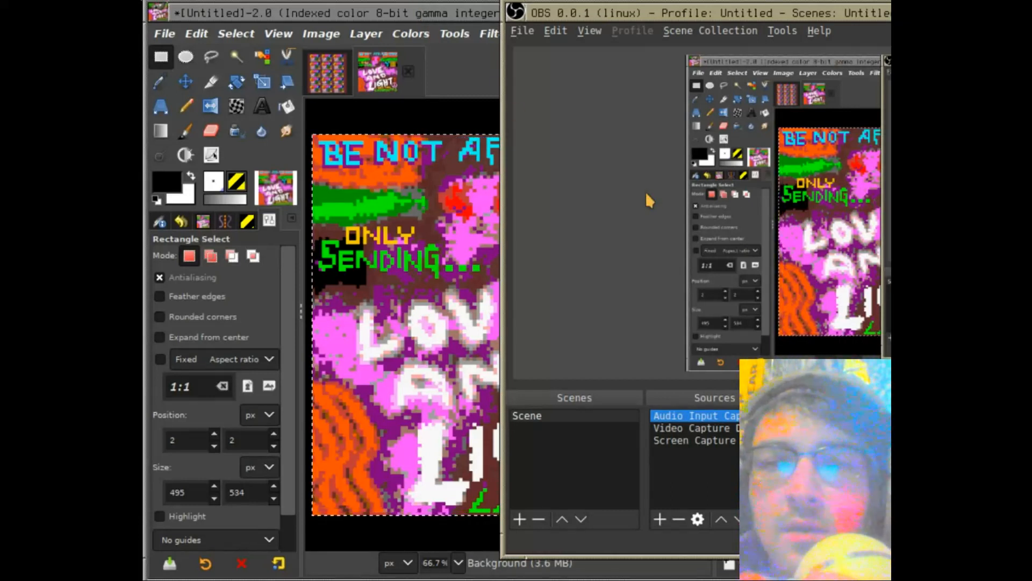
Switch to GIMP and ready the Gradient tool with the first Full saturation spectrum gradient.
{"action": "left_click", "coordinate": [394, 14]}
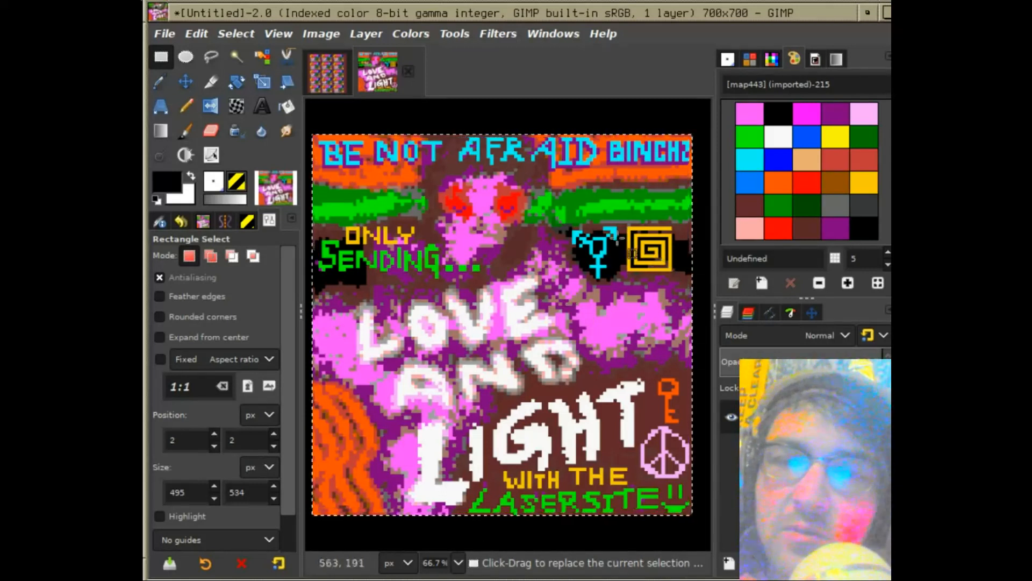
{"action": "left_click_drag", "start_coordinate": [512, 333], "coordinate": [523, 323]}
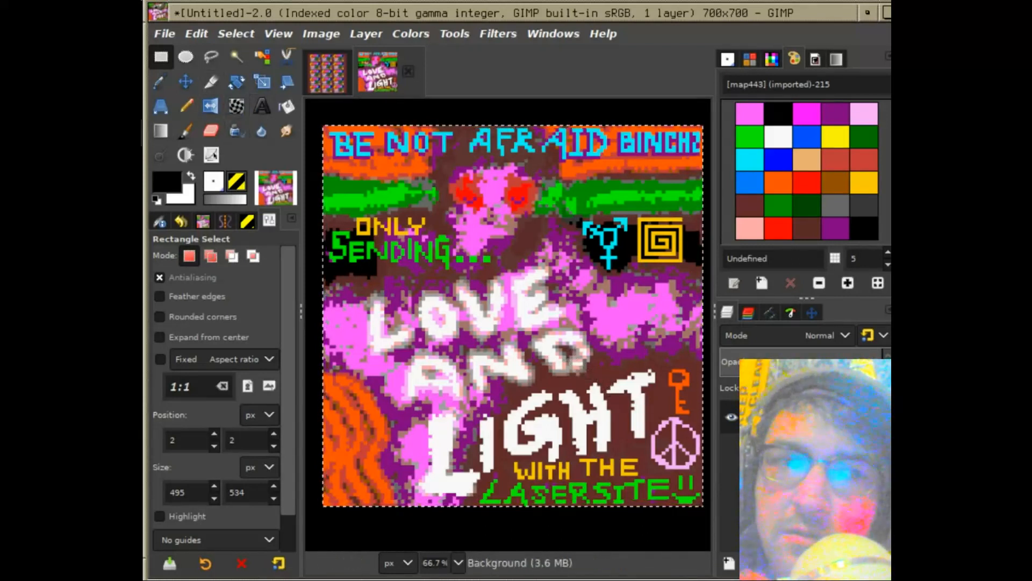
{"action": "left_click", "coordinate": [157, 133]}
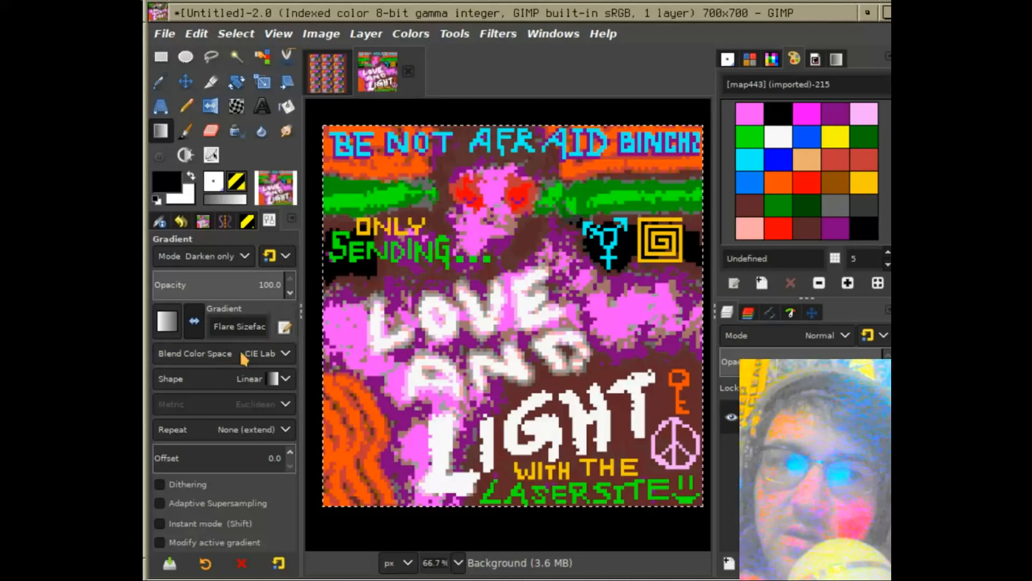
{"action": "left_click", "coordinate": [167, 323]}
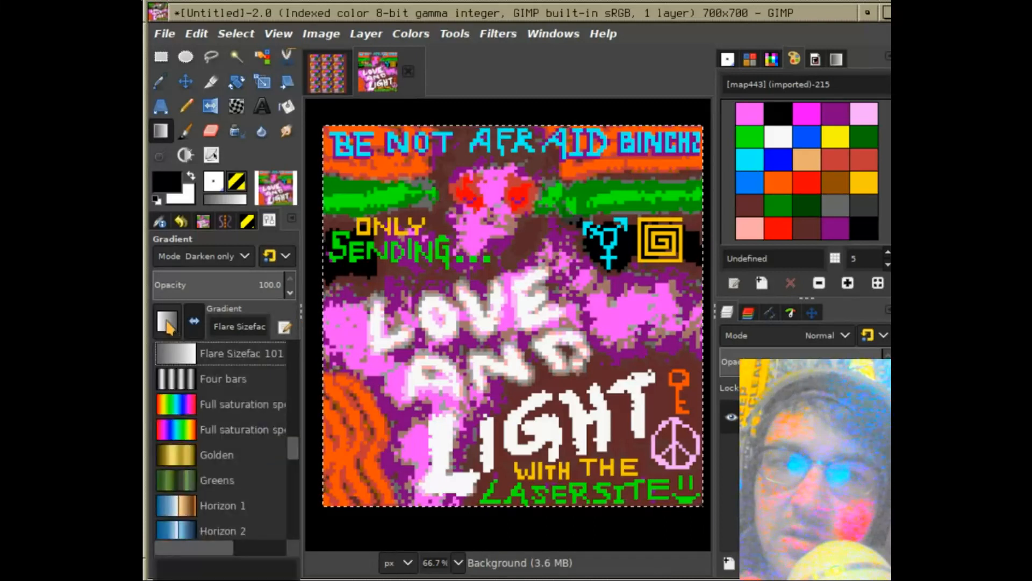
{"action": "left_click", "coordinate": [226, 405]}
Set the gradient mode to Difference and draw a nearly vertical gradient about 647 px long from the image's upper edge downward.
{"action": "scroll", "coordinate": [225, 257], "scroll_direction": "down", "scroll_amount": 4}
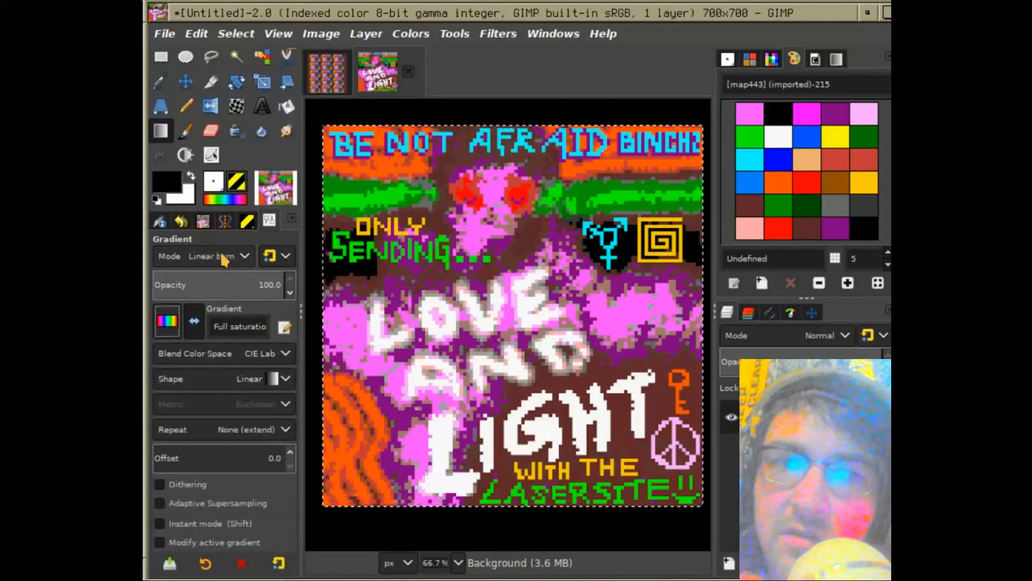
{"action": "scroll", "coordinate": [225, 257], "scroll_direction": "down", "scroll_amount": 4}
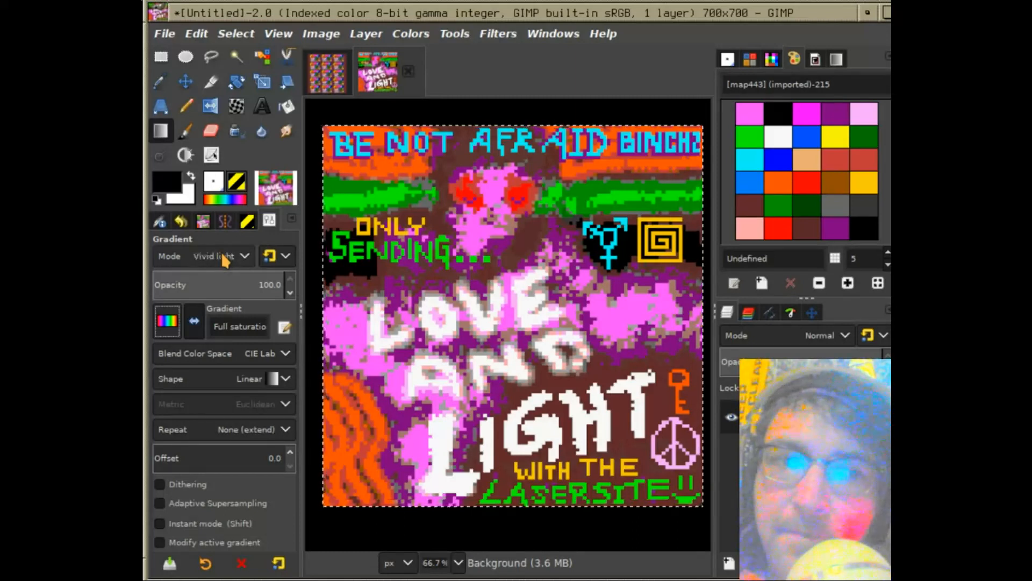
{"action": "scroll", "coordinate": [224, 257], "scroll_direction": "down", "scroll_amount": 2}
{"action": "scroll", "coordinate": [224, 258], "scroll_direction": "down", "scroll_amount": 1}
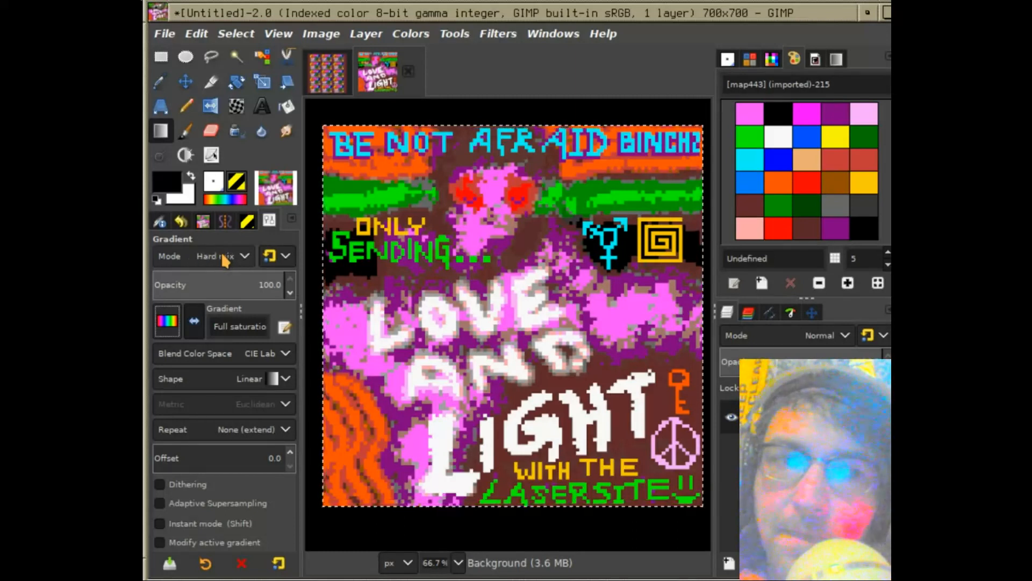
{"action": "scroll", "coordinate": [224, 258], "scroll_direction": "down", "scroll_amount": 1}
{"action": "left_click_drag", "start_coordinate": [524, 126], "coordinate": [517, 477]}
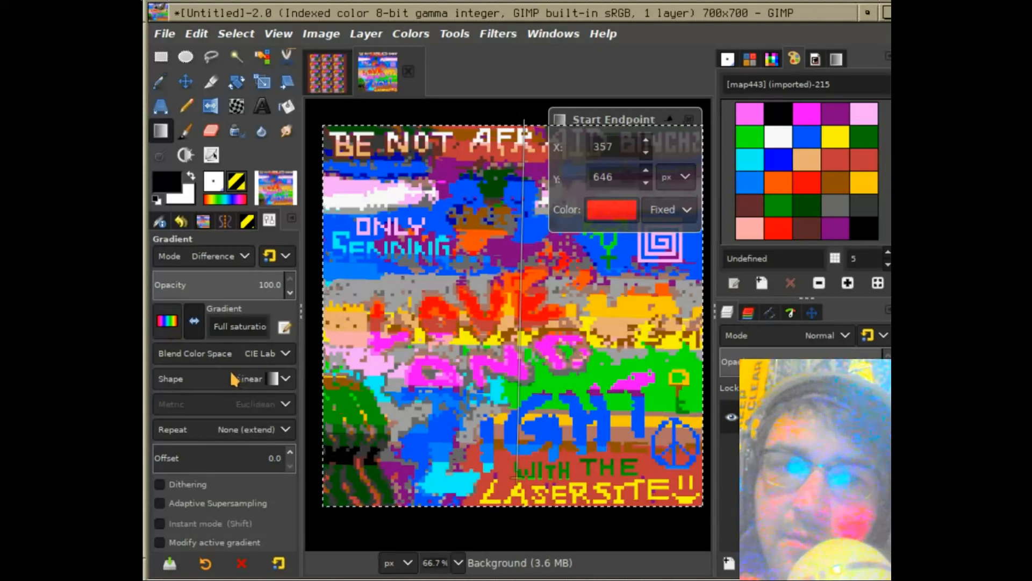
Try different gradients on the drawn line, including Greens, Horizon 1, Horizon 2 and Land and Sea, ending with Nauseating Headache.
{"action": "left_click", "coordinate": [168, 454]}
{"action": "left_click_drag", "start_coordinate": [167, 453], "coordinate": [146, 453]}
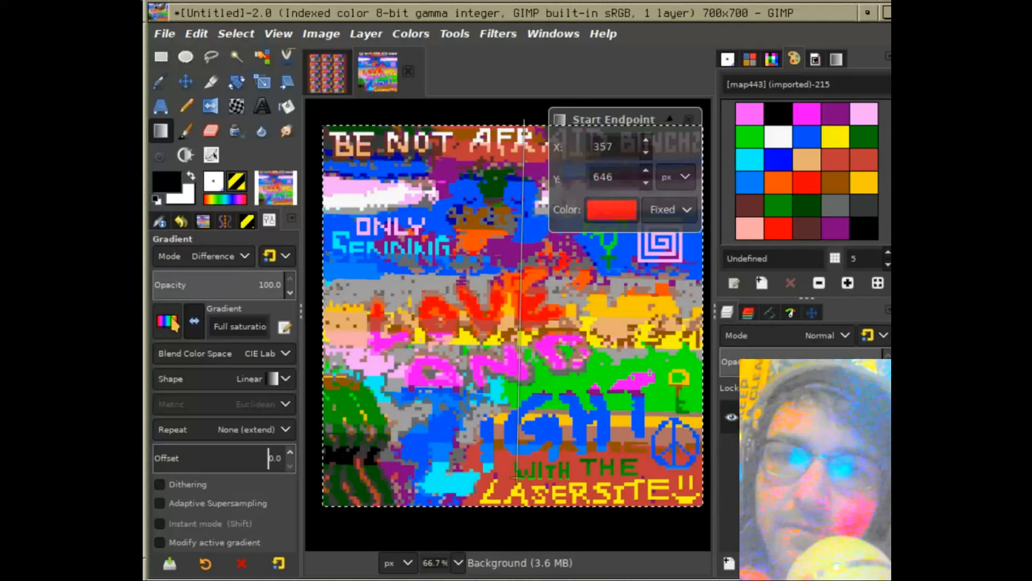
{"action": "scroll", "coordinate": [176, 324], "scroll_direction": "down", "scroll_amount": 3}
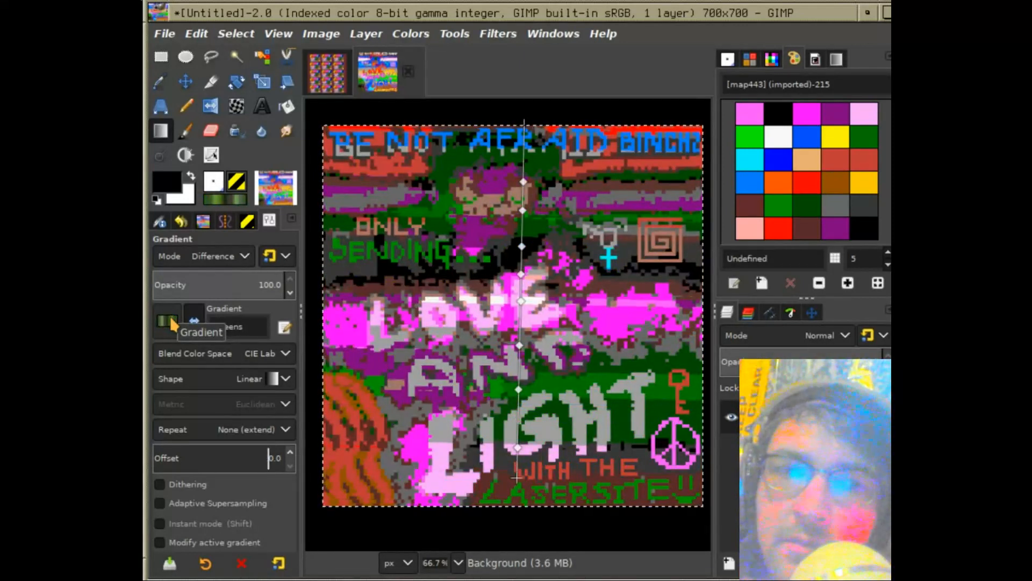
{"action": "scroll", "coordinate": [173, 323], "scroll_direction": "down", "scroll_amount": 1}
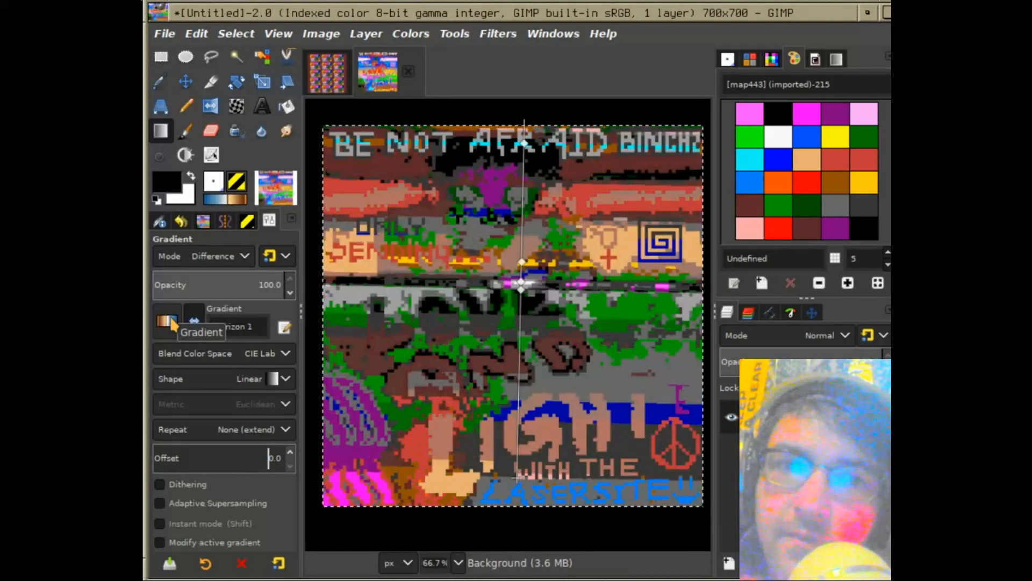
{"action": "scroll", "coordinate": [173, 322], "scroll_direction": "down", "scroll_amount": 1}
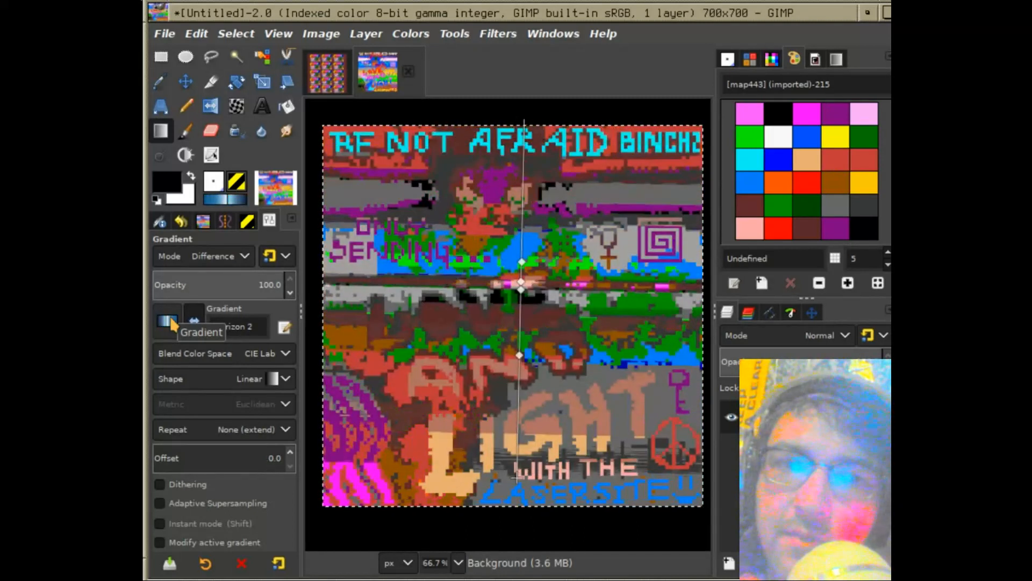
{"action": "scroll", "coordinate": [172, 323], "scroll_direction": "down", "scroll_amount": 1}
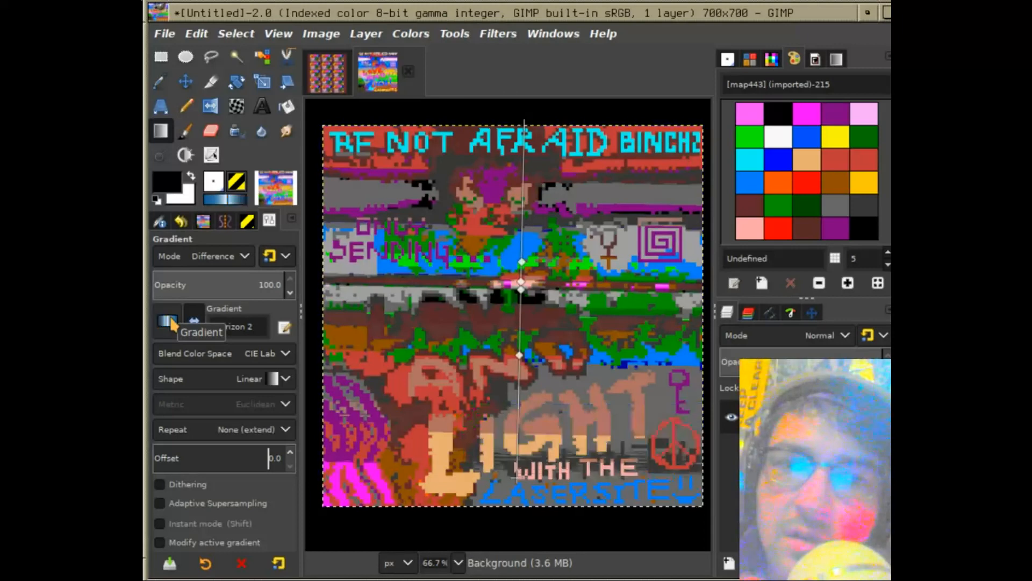
{"action": "scroll", "coordinate": [170, 315], "scroll_direction": "down", "scroll_amount": 2}
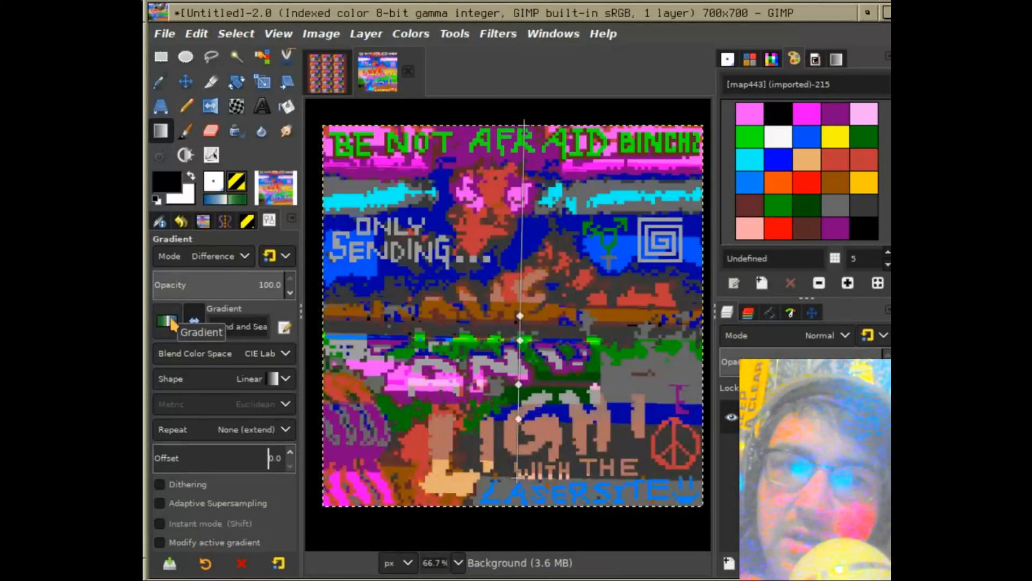
{"action": "scroll", "coordinate": [172, 322], "scroll_direction": "up", "scroll_amount": 1}
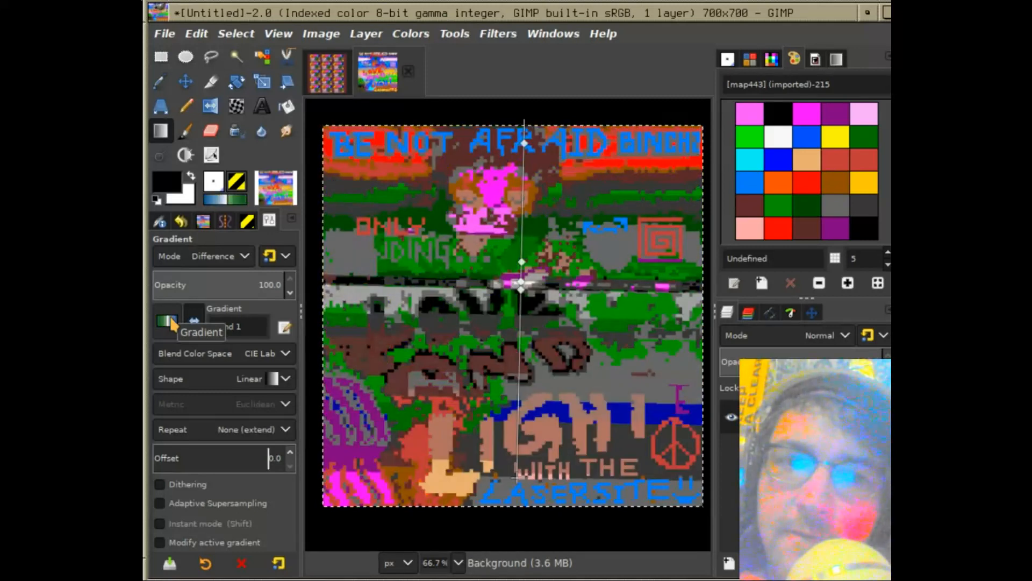
{"action": "scroll", "coordinate": [171, 322], "scroll_direction": "down", "scroll_amount": 3}
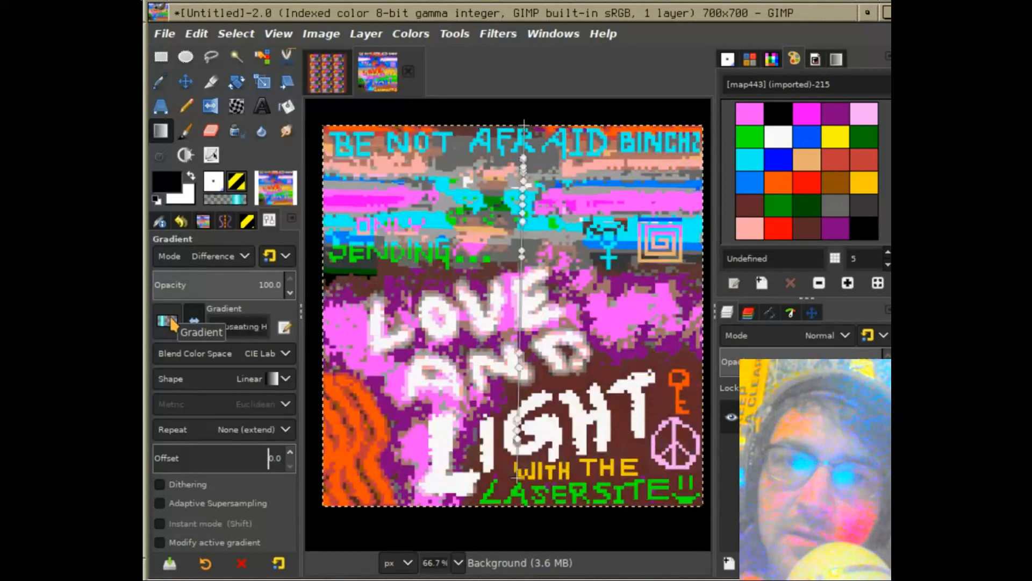
{"action": "scroll", "coordinate": [172, 322], "scroll_direction": "down", "scroll_amount": 2}
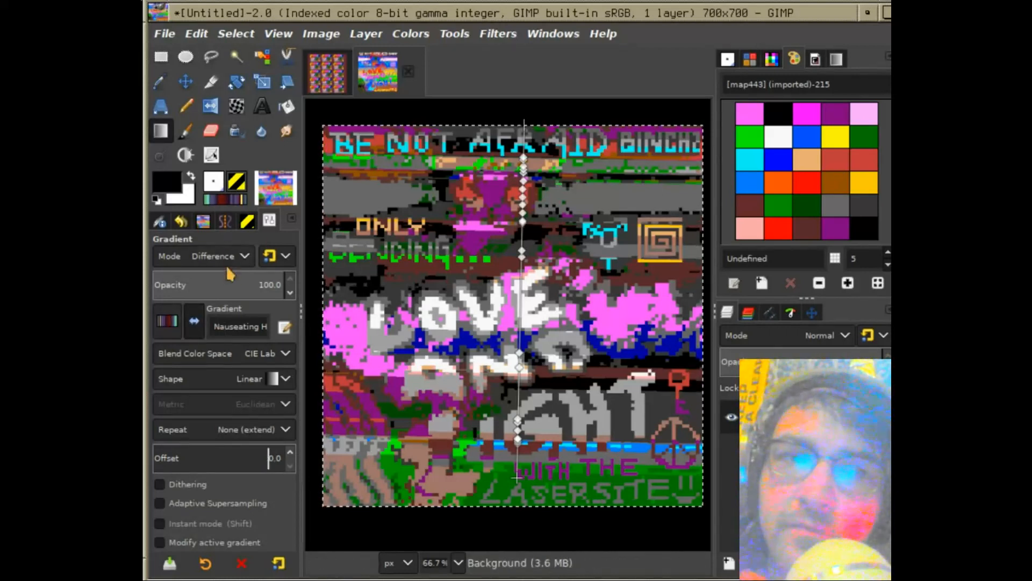
Set the gradient opacity to 53.7 and cycle the blend modes up to Normal, then discard the drawn gradient.
{"action": "left_click_drag", "start_coordinate": [233, 291], "coordinate": [254, 289]}
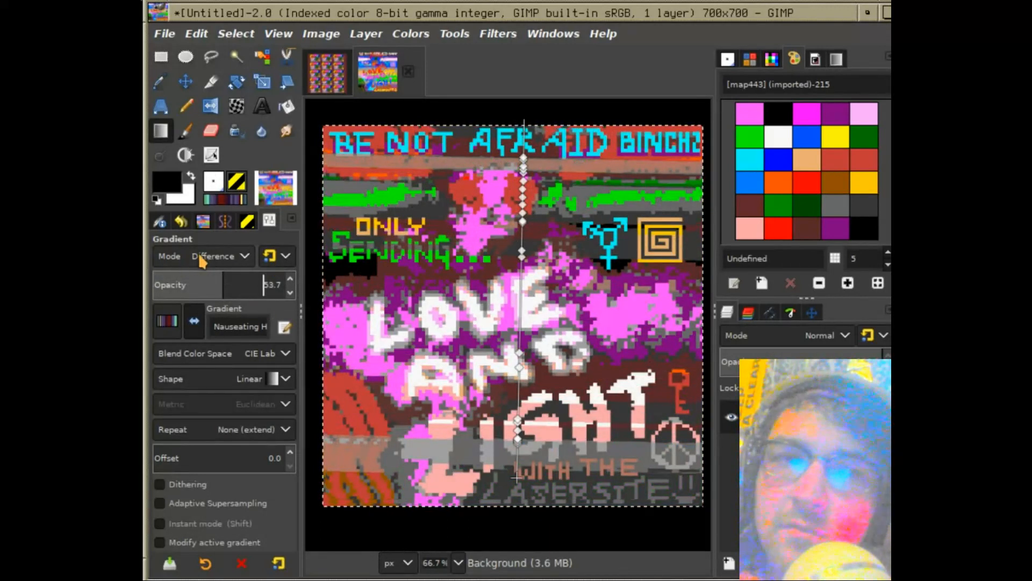
{"action": "scroll", "coordinate": [203, 259], "scroll_direction": "up", "scroll_amount": 1}
{"action": "scroll", "coordinate": [202, 261], "scroll_direction": "up", "scroll_amount": 7}
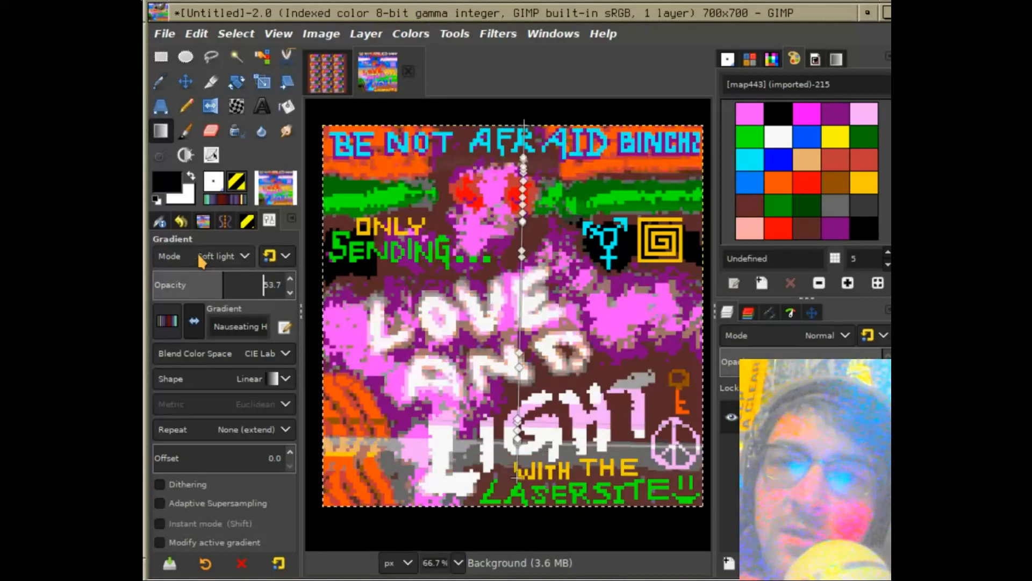
{"action": "scroll", "coordinate": [203, 262], "scroll_direction": "up", "scroll_amount": 1}
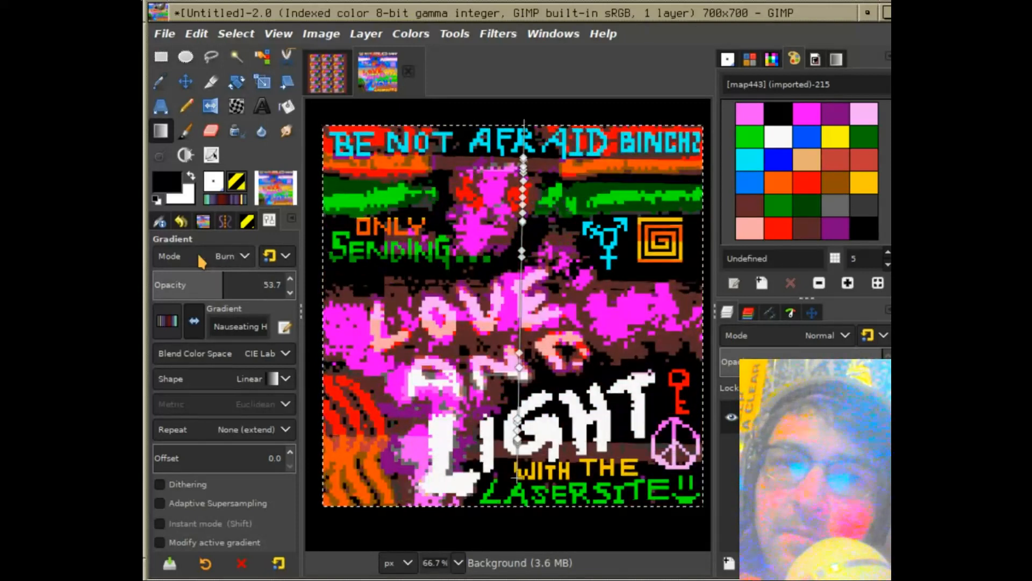
{"action": "scroll", "coordinate": [203, 261], "scroll_direction": "up", "scroll_amount": 11}
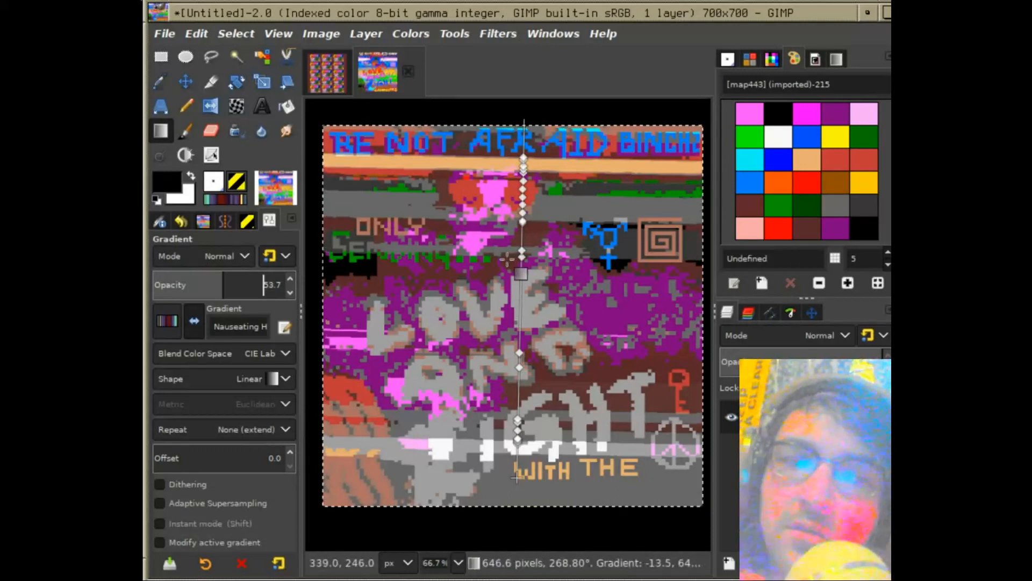
{"action": "key", "text": "Escape"}
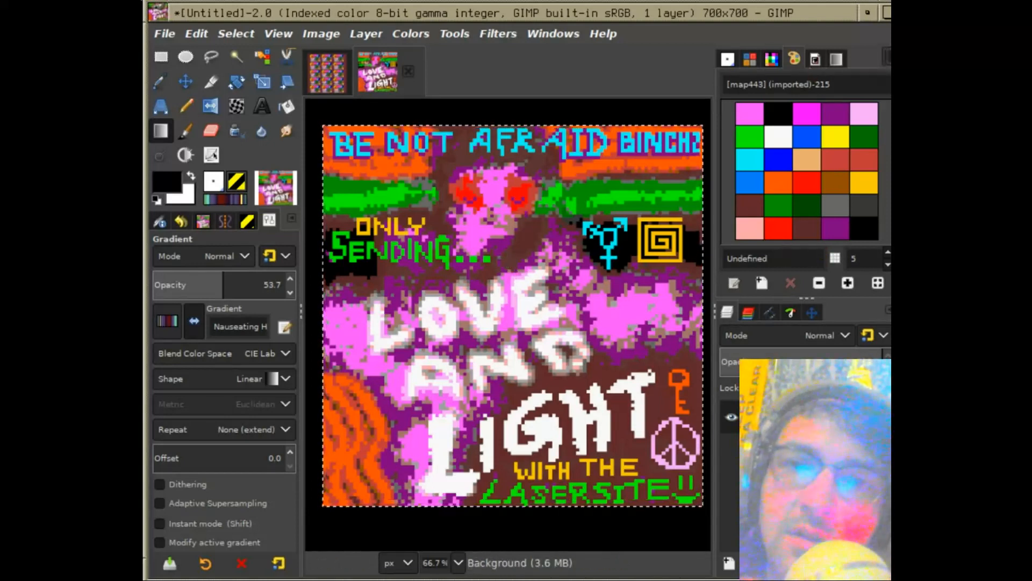
Examine the configuration menus of both docks, including the list of dockable tabs that can be added.
{"action": "left_click", "coordinate": [886, 56]}
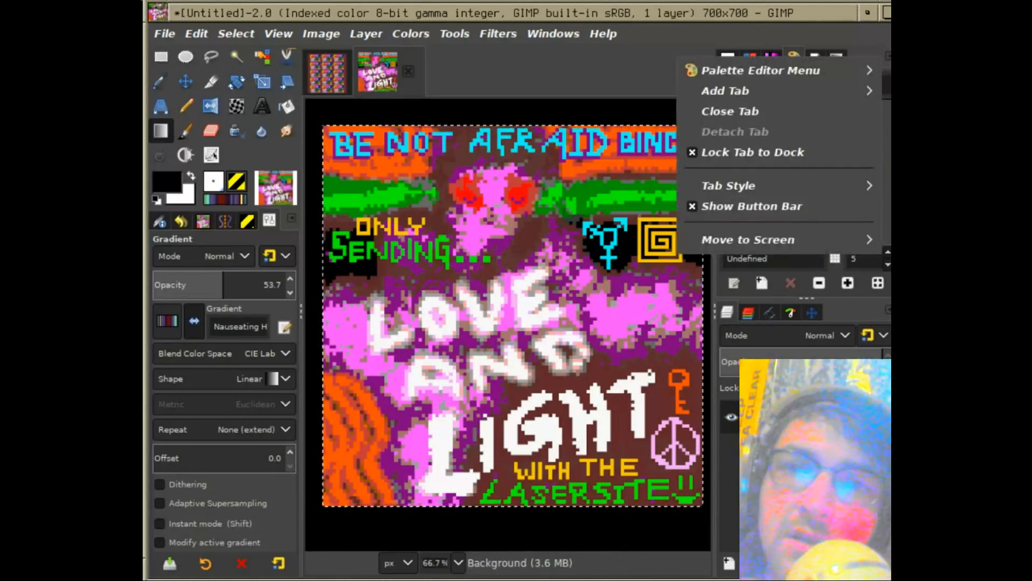
{"action": "left_click", "coordinate": [804, 31]}
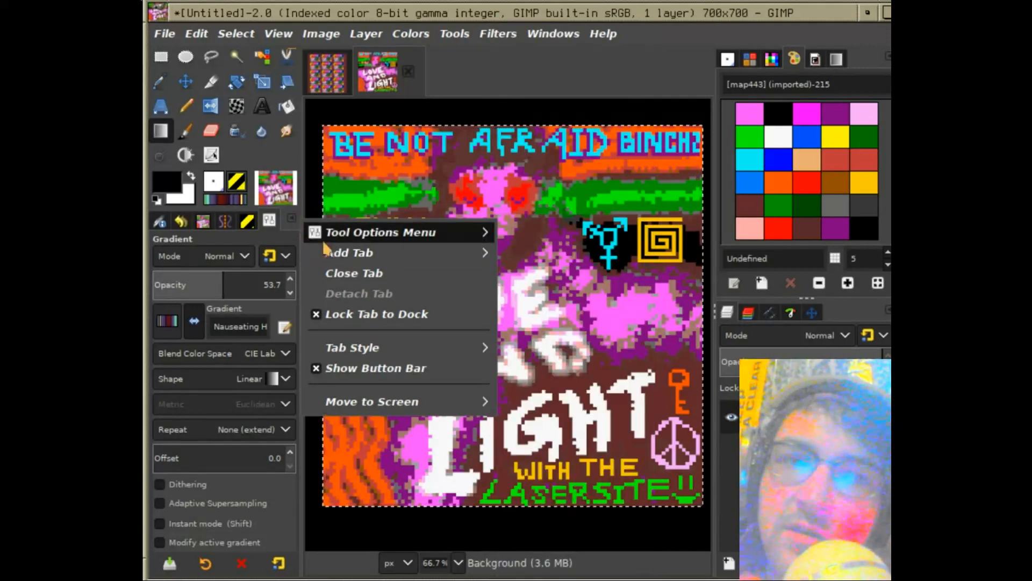
{"action": "mouse_move", "coordinate": [340, 264]}
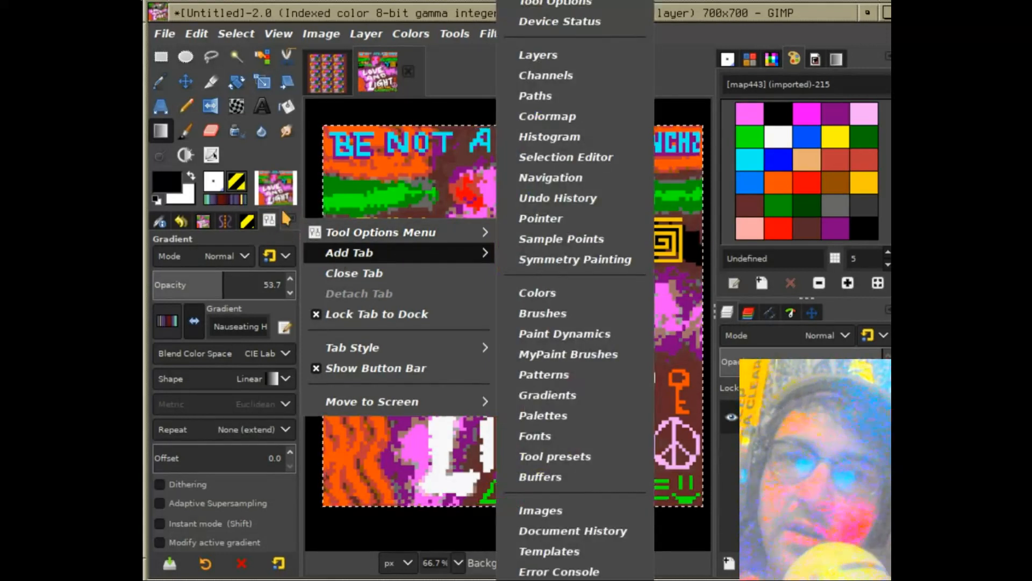
{"action": "left_click", "coordinate": [293, 229]}
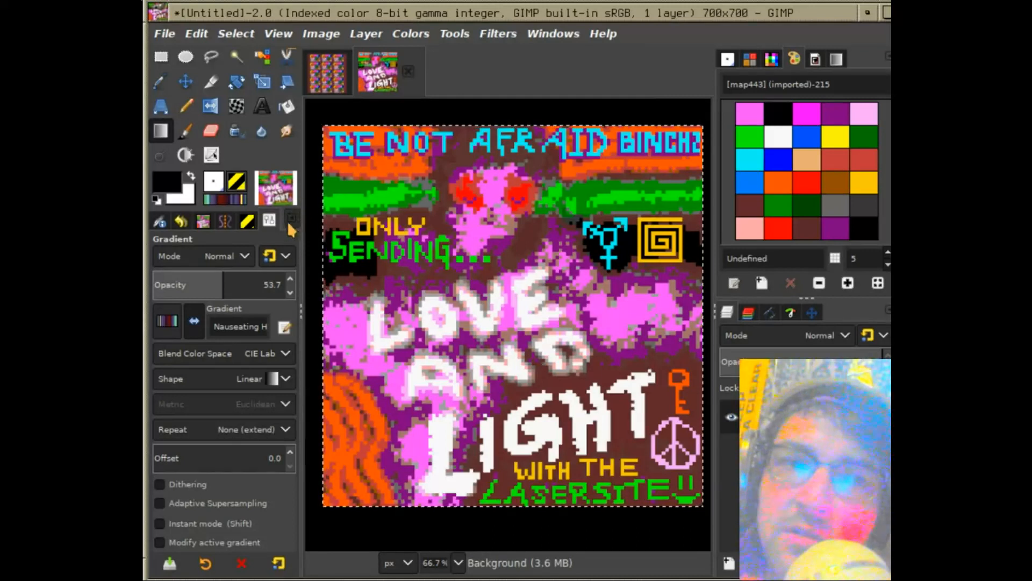
{"action": "left_click", "coordinate": [889, 65]}
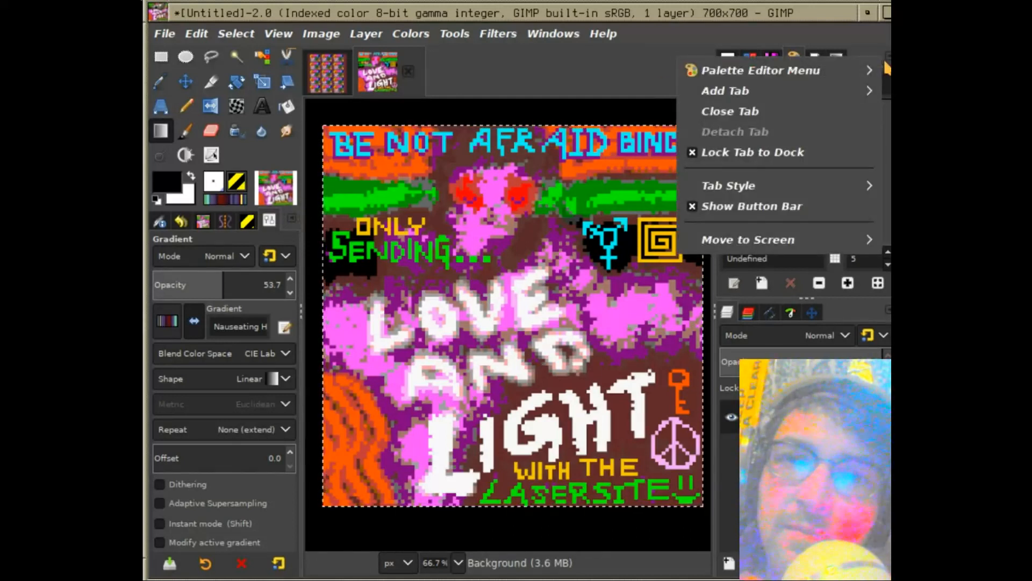
{"action": "key", "text": "Escape"}
{"action": "left_click", "coordinate": [291, 218]}
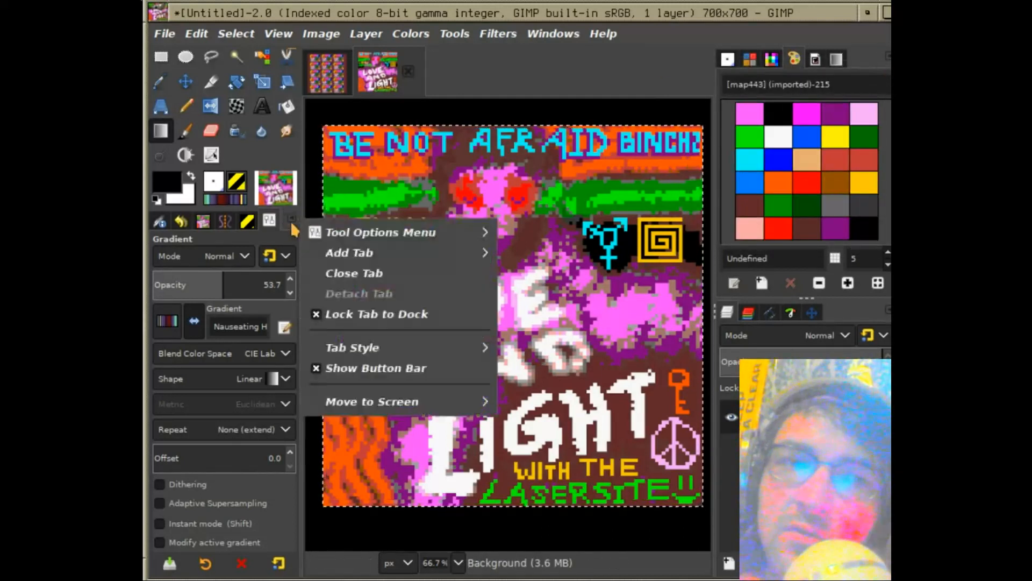
{"action": "mouse_move", "coordinate": [334, 262]}
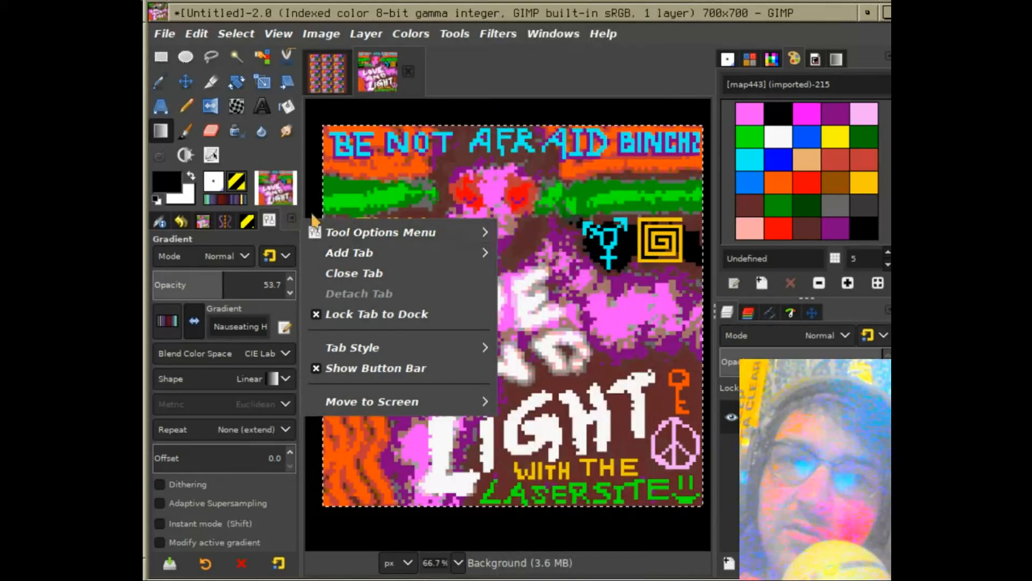
{"action": "left_click", "coordinate": [294, 226]}
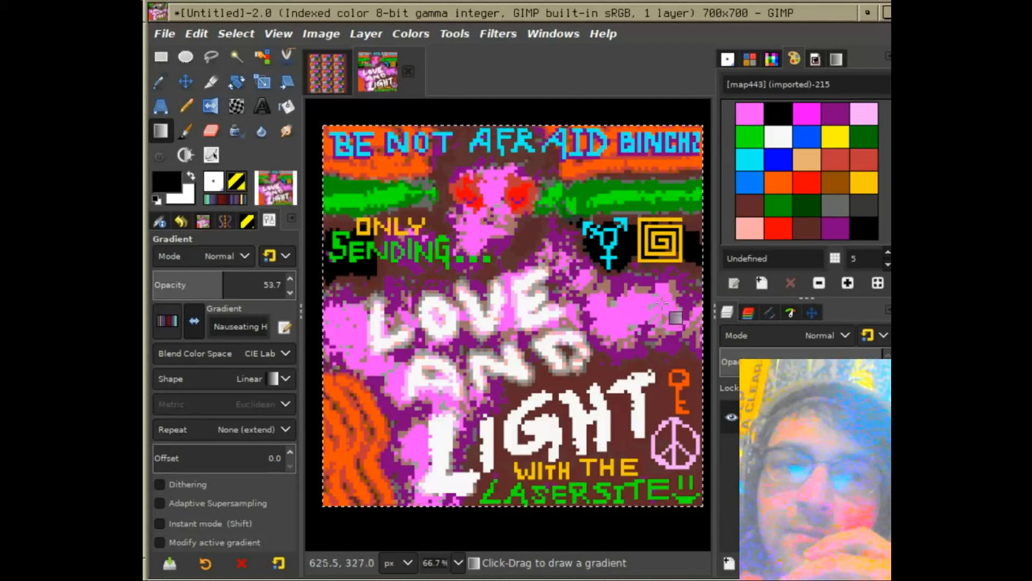
{"action": "left_click", "coordinate": [289, 220]}
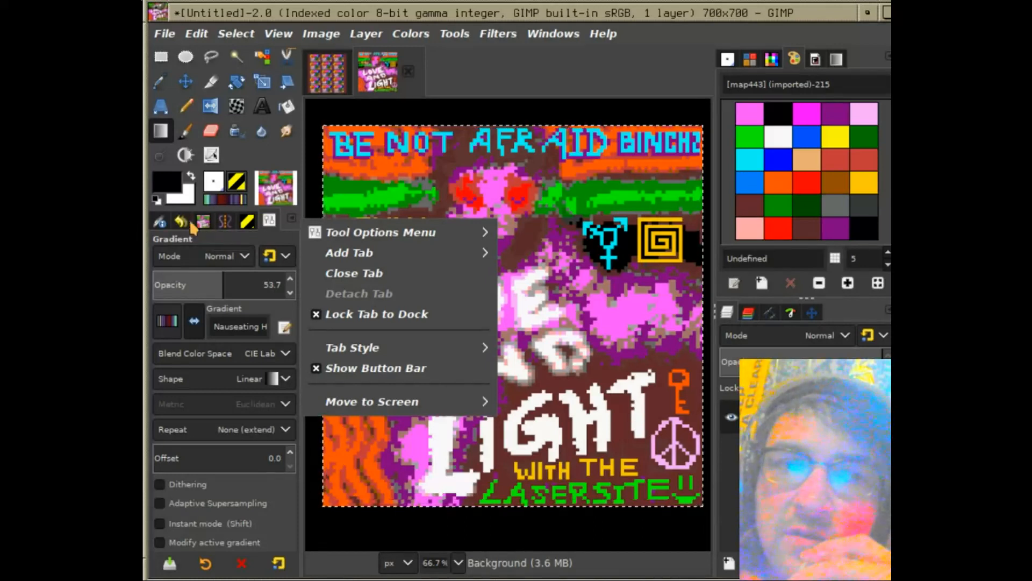
{"action": "left_click", "coordinate": [250, 222]}
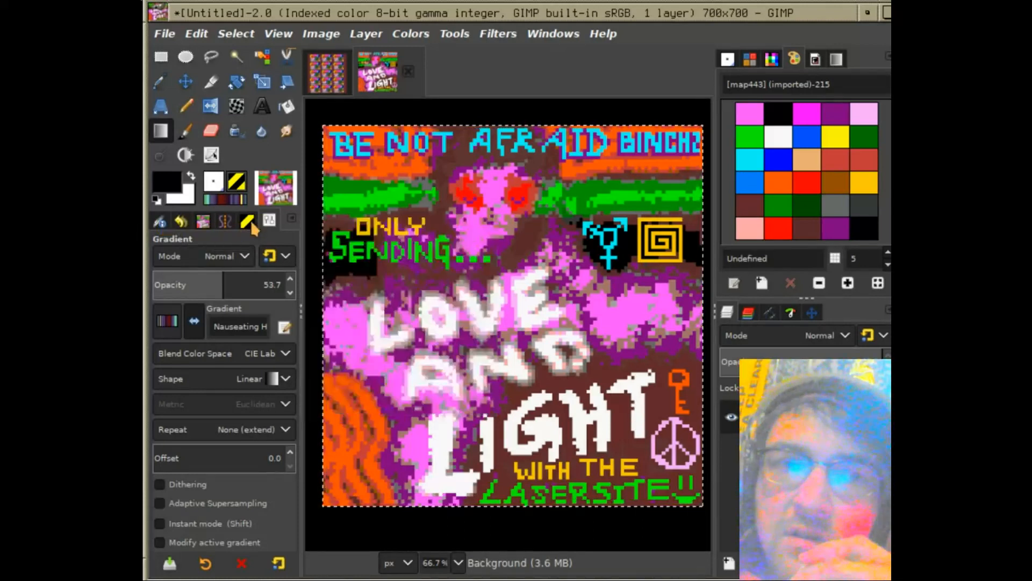
Look through the tabs docked beside the tool options, including the open images list and the undo history.
{"action": "left_click", "coordinate": [250, 222]}
{"action": "scroll", "coordinate": [227, 220], "scroll_direction": "up", "scroll_amount": 2}
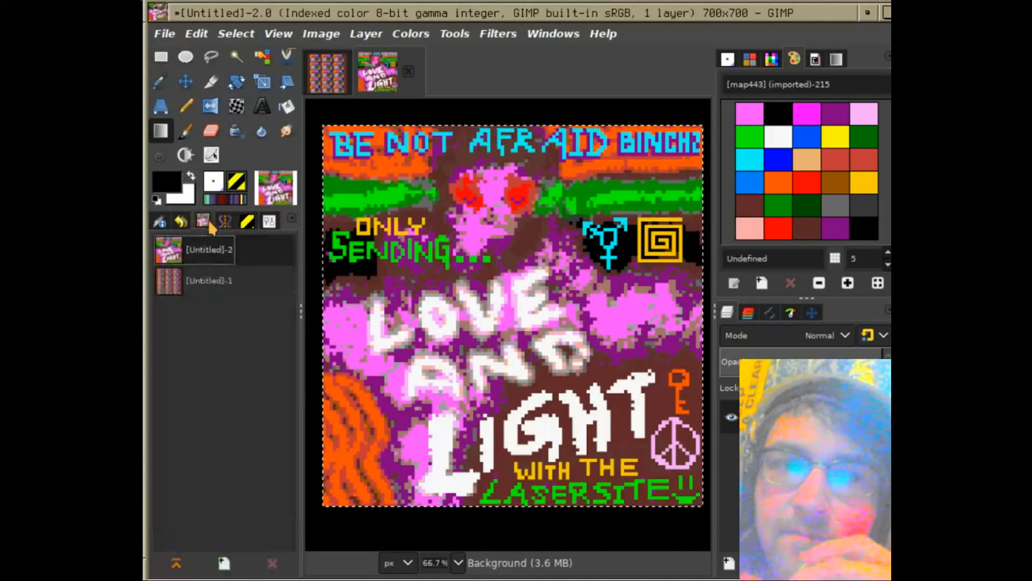
{"action": "left_click", "coordinate": [227, 222]}
{"action": "left_click", "coordinate": [182, 222]}
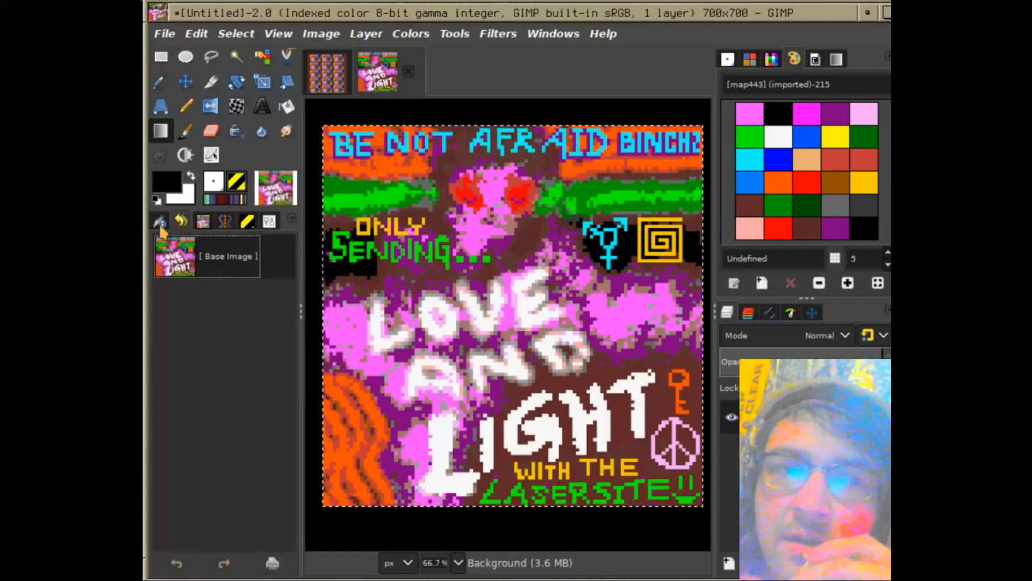
{"action": "left_click", "coordinate": [159, 223]}
{"action": "scroll", "coordinate": [184, 224], "scroll_direction": "down", "scroll_amount": 2}
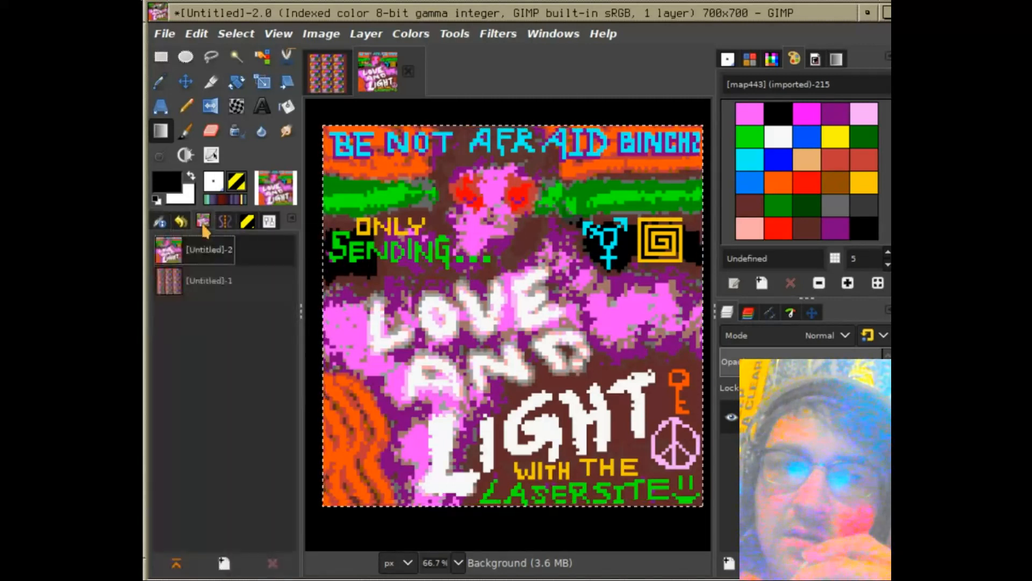
Look through the undo history, patterns, brushes, images and gradient tool options tabs, including the tool options' dock configuration menu.
{"action": "left_click", "coordinate": [183, 222]}
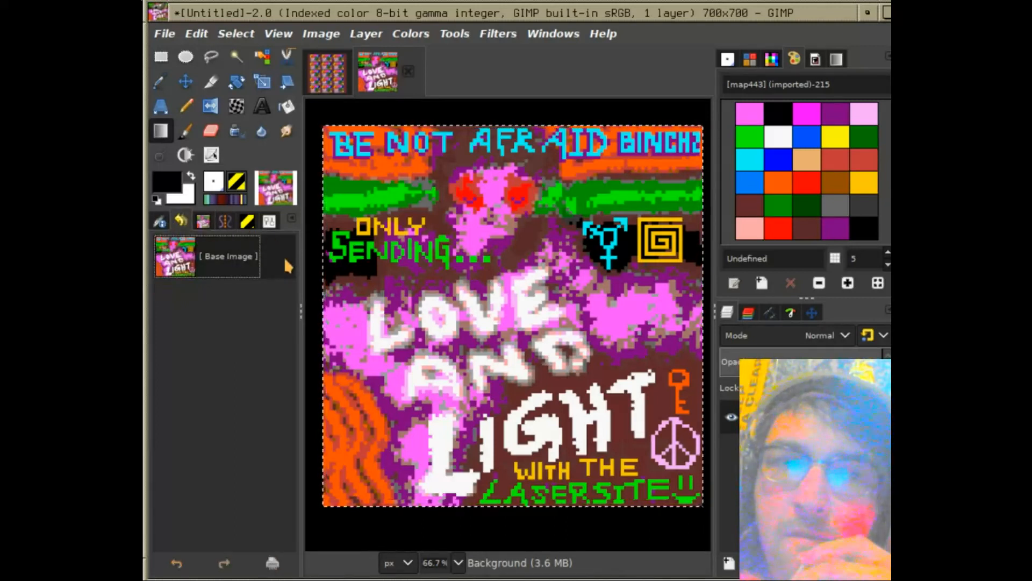
{"action": "left_click", "coordinate": [249, 221]}
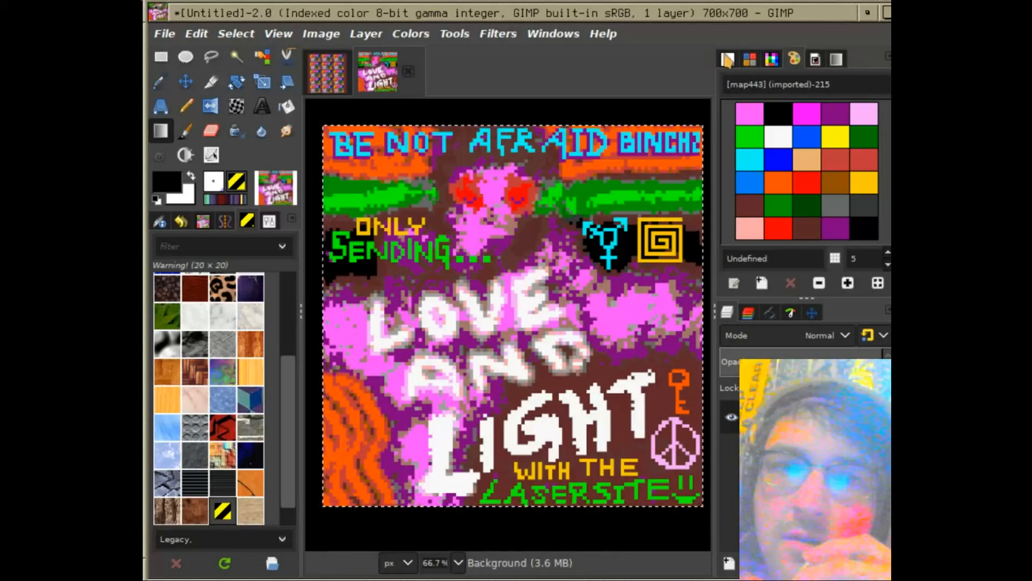
{"action": "left_click", "coordinate": [728, 60]}
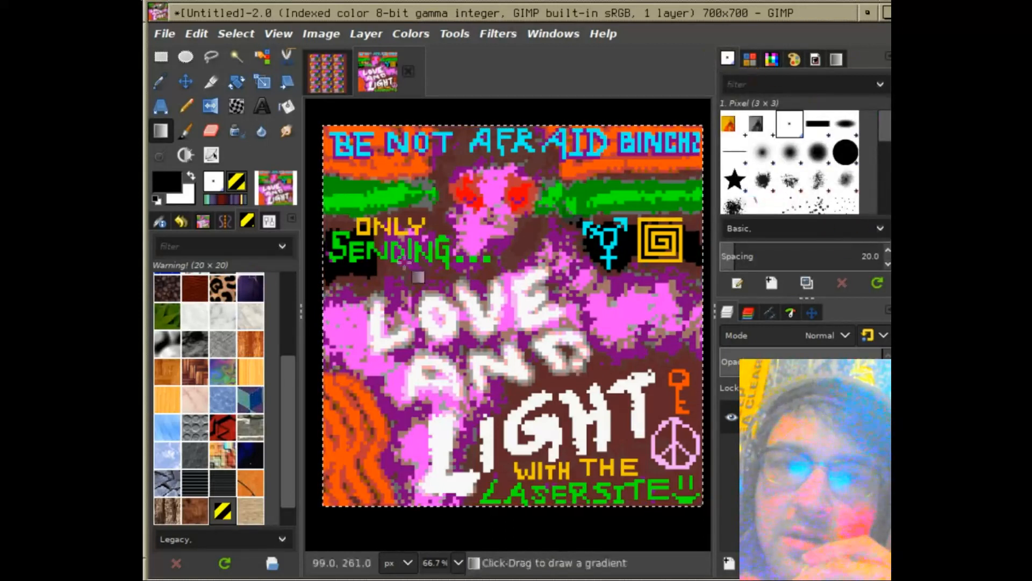
{"action": "left_click", "coordinate": [269, 221]}
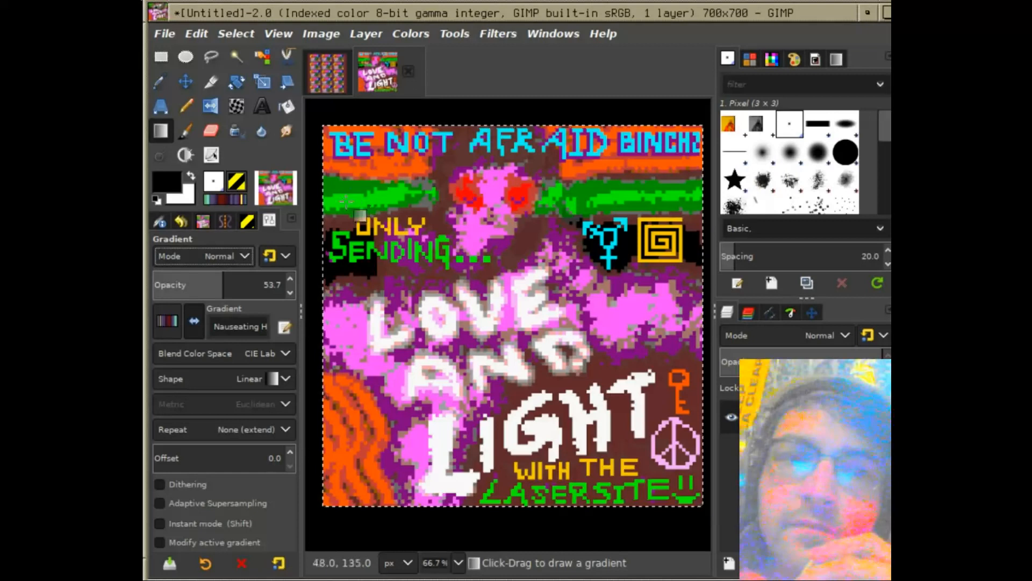
{"action": "left_click", "coordinate": [294, 226]}
{"action": "left_click", "coordinate": [293, 226]}
{"action": "left_click", "coordinate": [294, 226]}
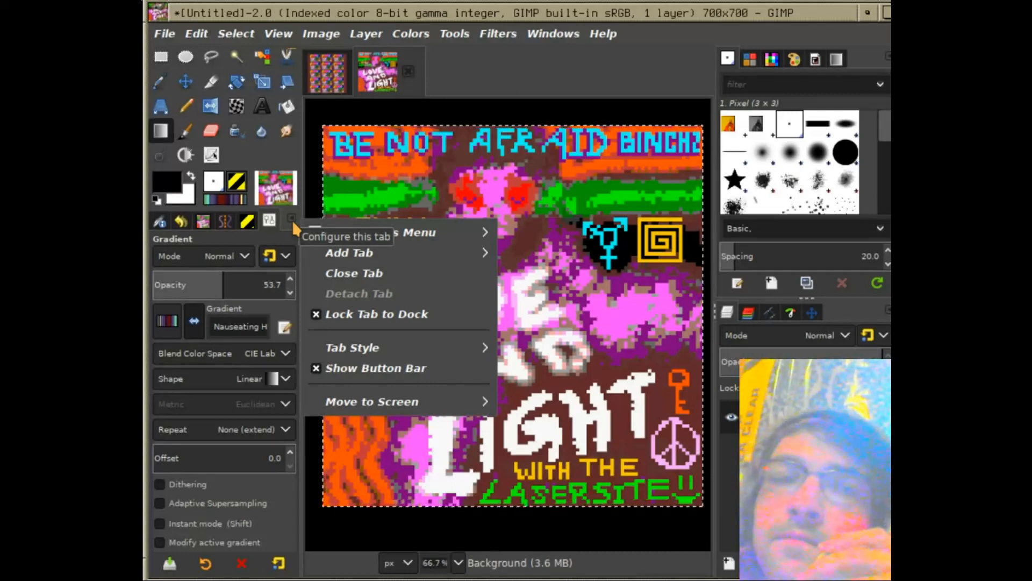
{"action": "left_click", "coordinate": [294, 226]}
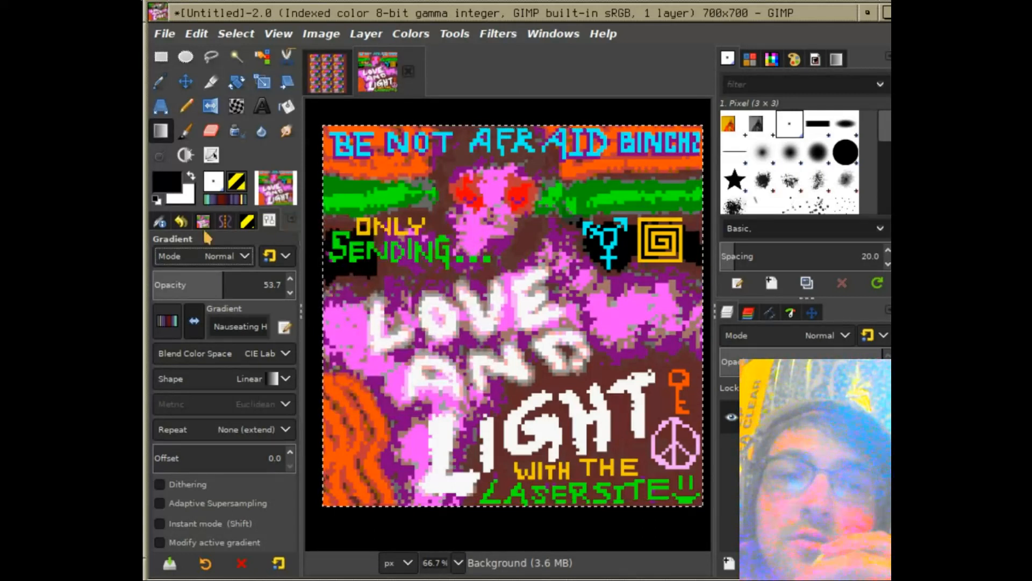
{"action": "left_click", "coordinate": [252, 223]}
{"action": "left_click", "coordinate": [206, 222]}
{"action": "left_click", "coordinate": [225, 222]}
{"action": "left_click", "coordinate": [246, 222]}
{"action": "left_click", "coordinate": [203, 221]}
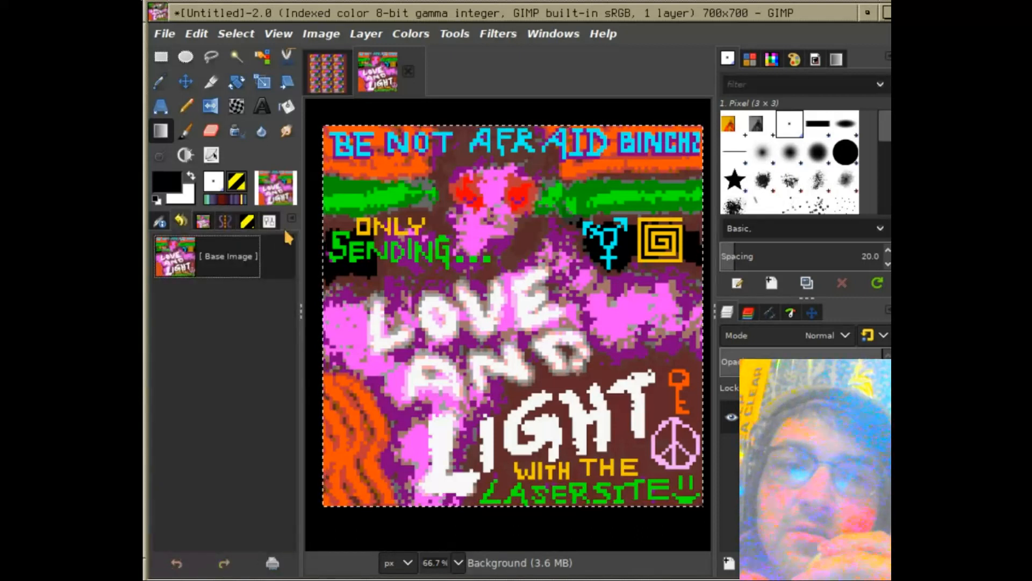
{"action": "left_click", "coordinate": [249, 226]}
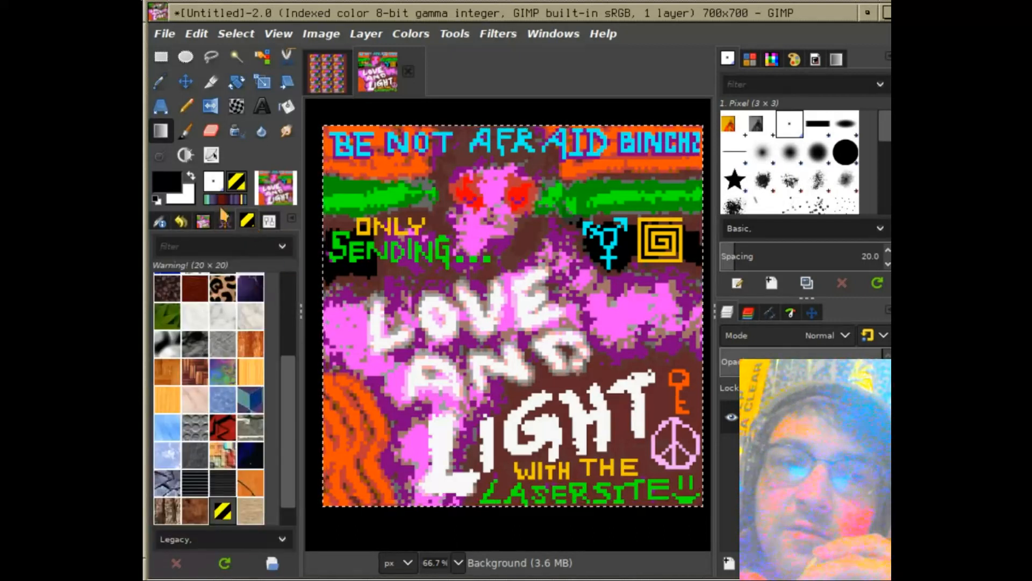
Compare the configuration menus of the Patterns and Brushes tabs and view the list of tabs that can be added.
{"action": "left_click", "coordinate": [289, 220]}
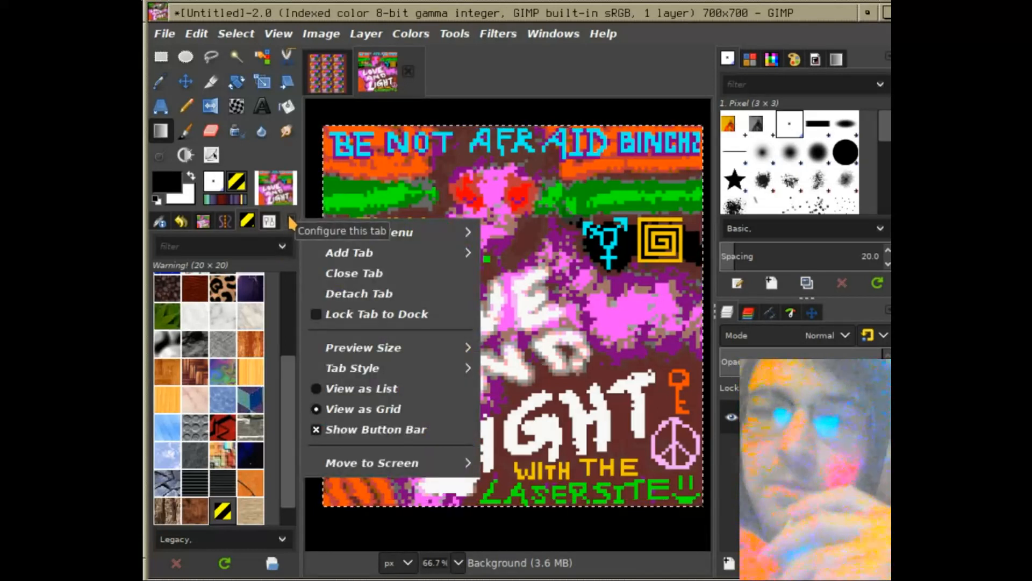
{"action": "mouse_move", "coordinate": [403, 252]}
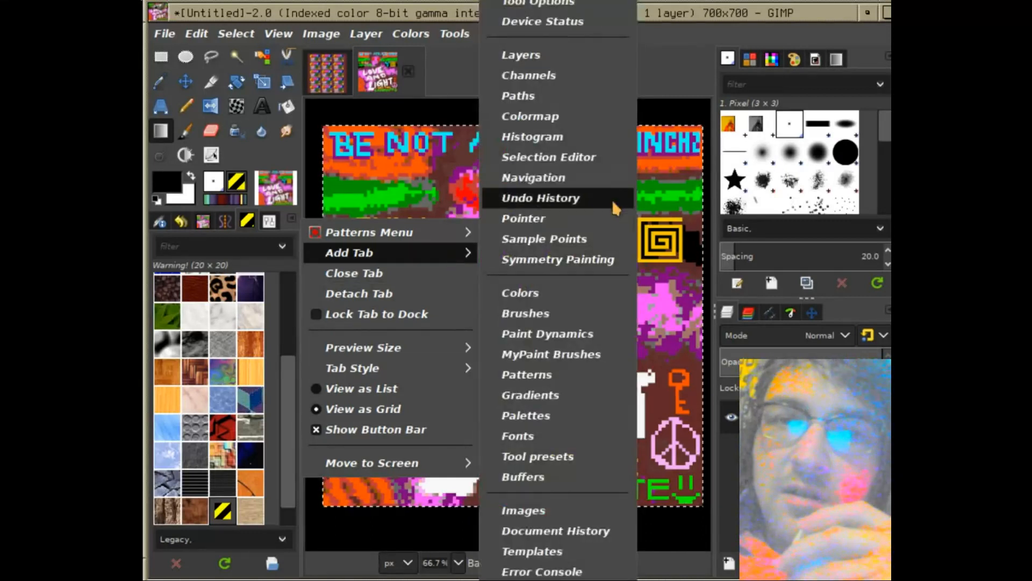
{"action": "left_click", "coordinate": [212, 231]}
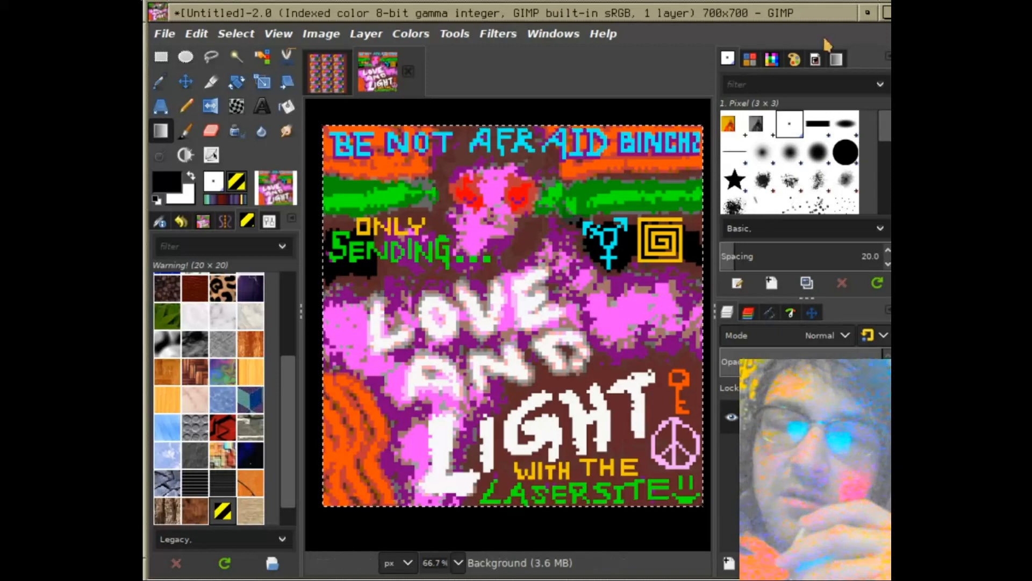
{"action": "left_click", "coordinate": [888, 57]}
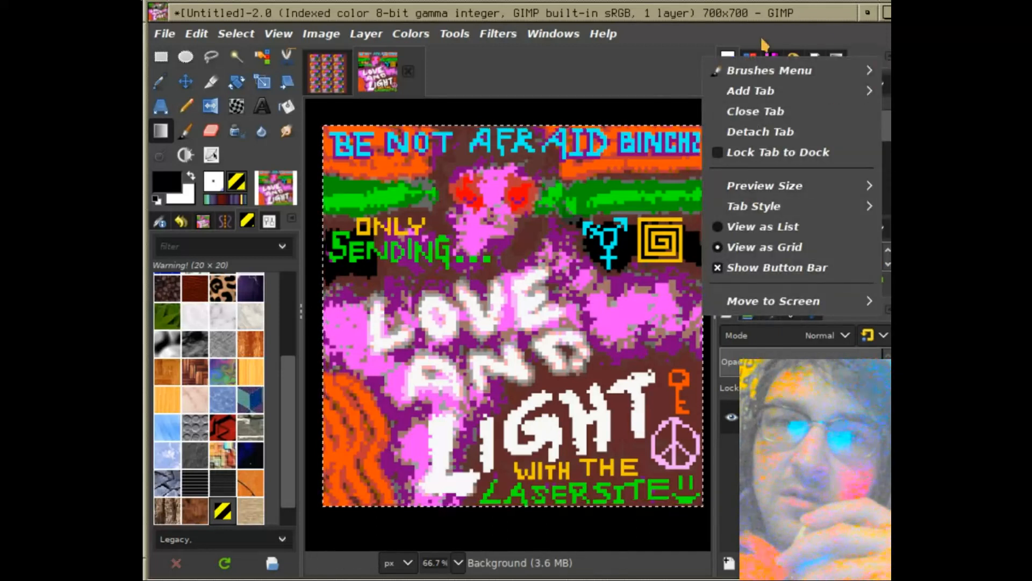
{"action": "left_click", "coordinate": [291, 220]}
{"action": "left_click", "coordinate": [291, 221]}
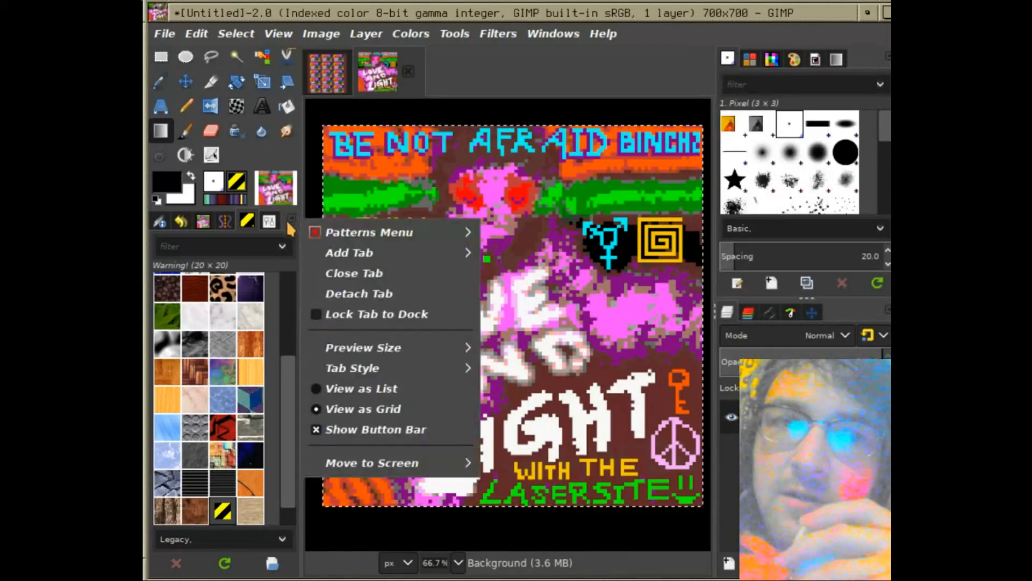
Look through the palettes list, the image's colormap and the colors of the [map443] (imported)-215 palette.
{"action": "left_click", "coordinate": [771, 59]}
{"action": "left_click", "coordinate": [772, 59]}
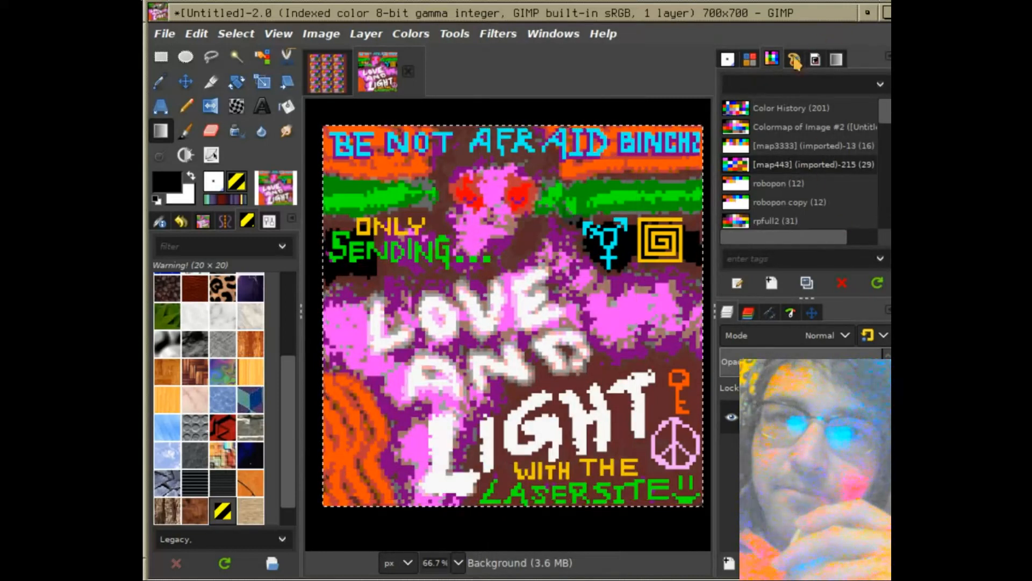
{"action": "left_click", "coordinate": [748, 59]}
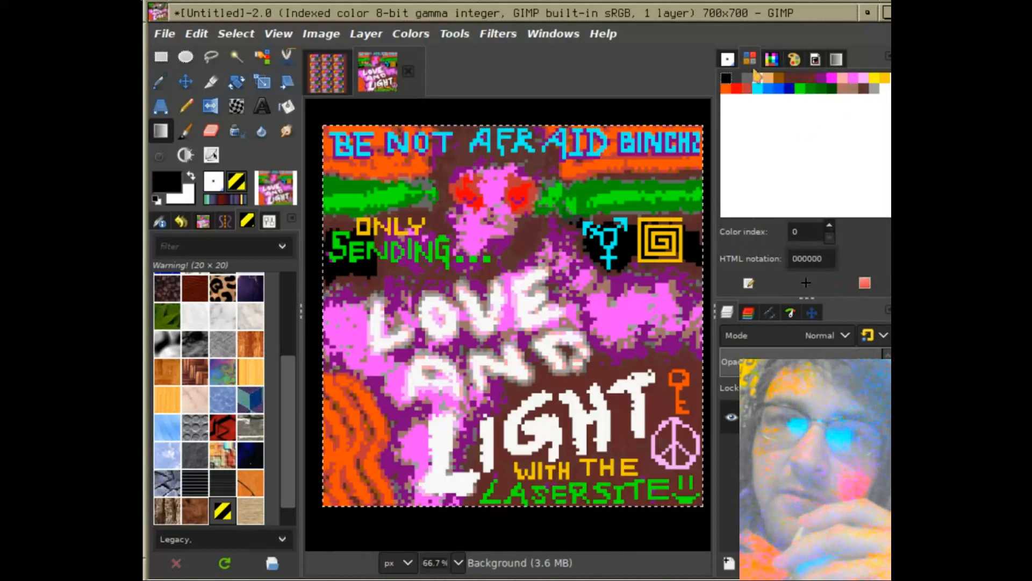
{"action": "left_click", "coordinate": [772, 59]}
{"action": "scroll", "coordinate": [789, 160], "scroll_direction": "down", "scroll_amount": 6}
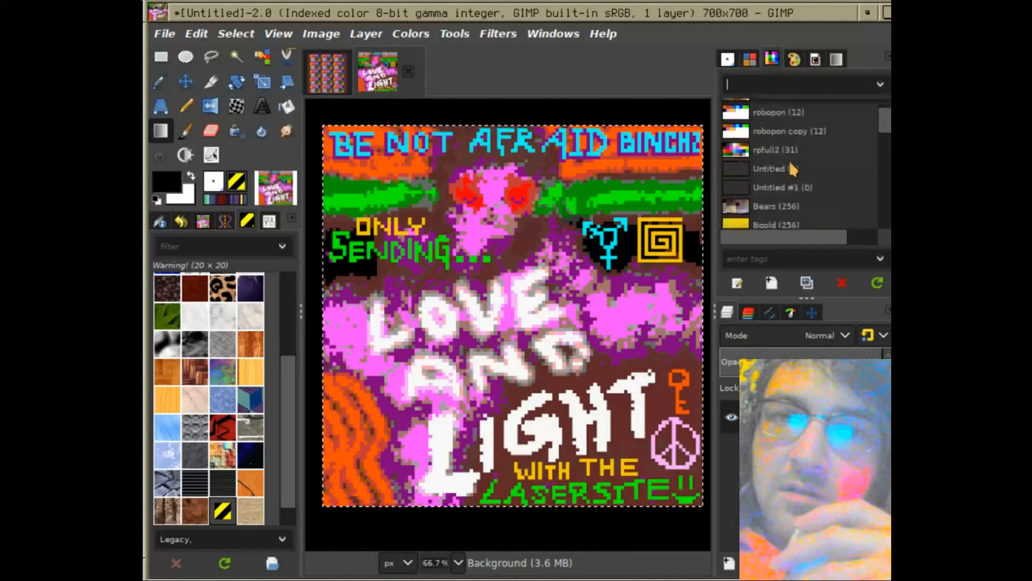
{"action": "scroll", "coordinate": [788, 160], "scroll_direction": "up", "scroll_amount": 5}
{"action": "left_click", "coordinate": [776, 161]}
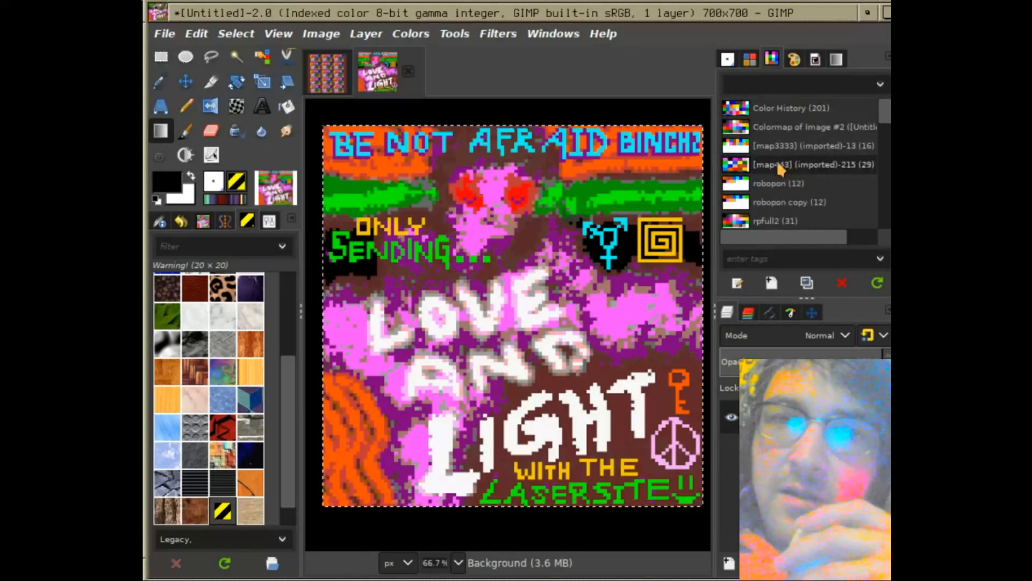
{"action": "left_click", "coordinate": [794, 59]}
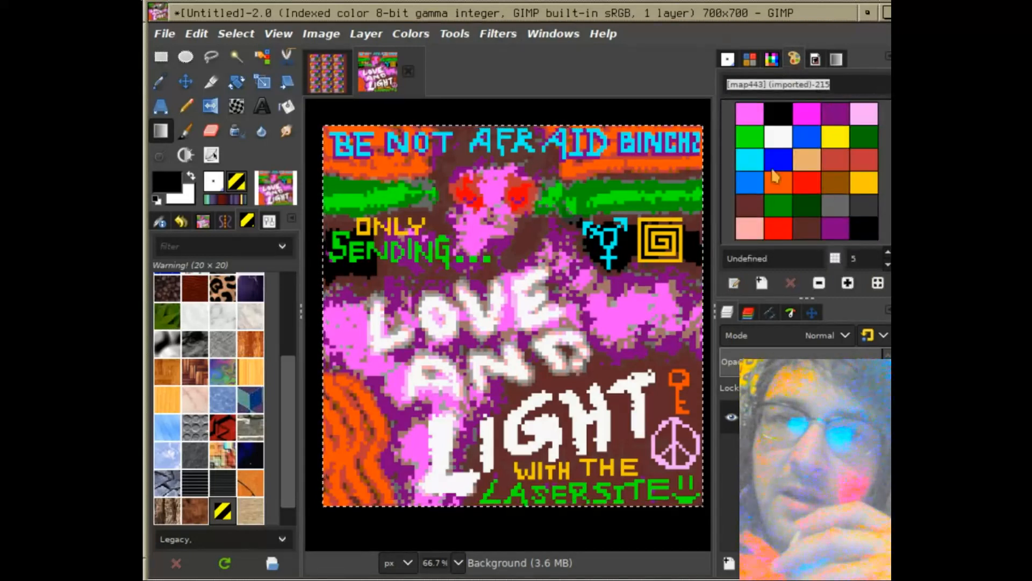
Add a Palettes tab to the dock below the toolbox and browse its palette list.
{"action": "left_click", "coordinate": [291, 221]}
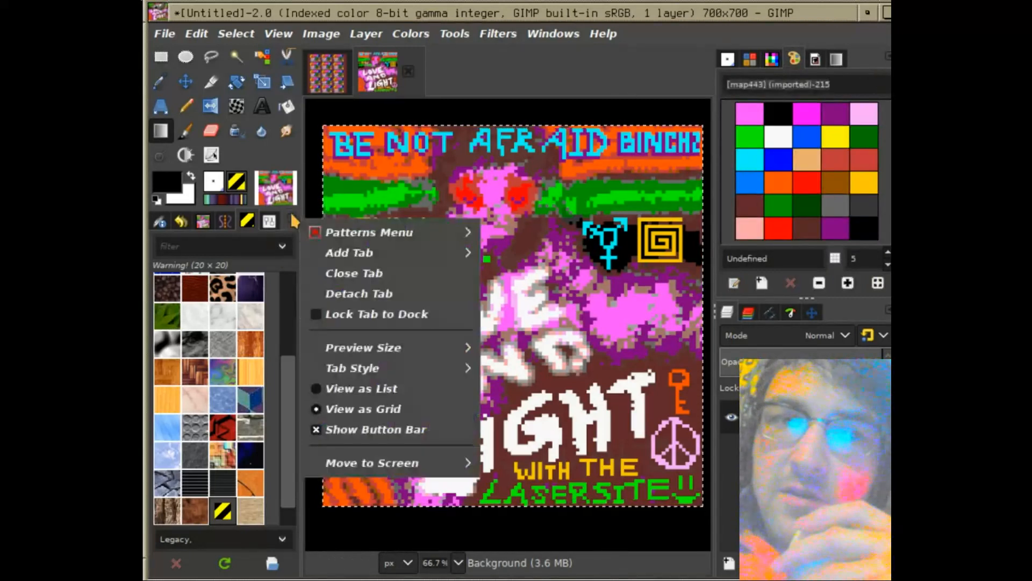
{"action": "mouse_move", "coordinate": [417, 257]}
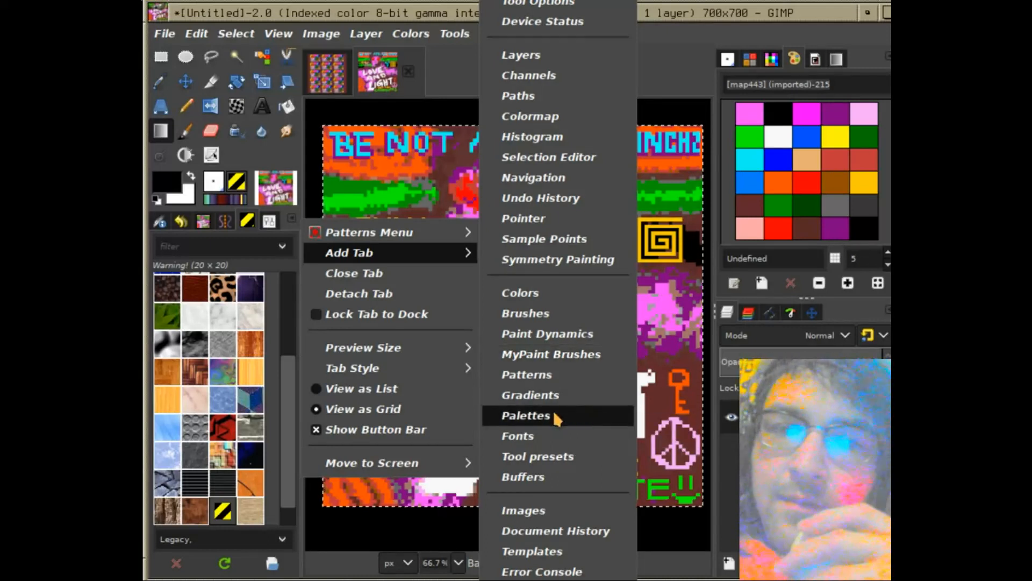
{"action": "left_click", "coordinate": [526, 417]}
{"action": "scroll", "coordinate": [231, 365], "scroll_direction": "down", "scroll_amount": 3}
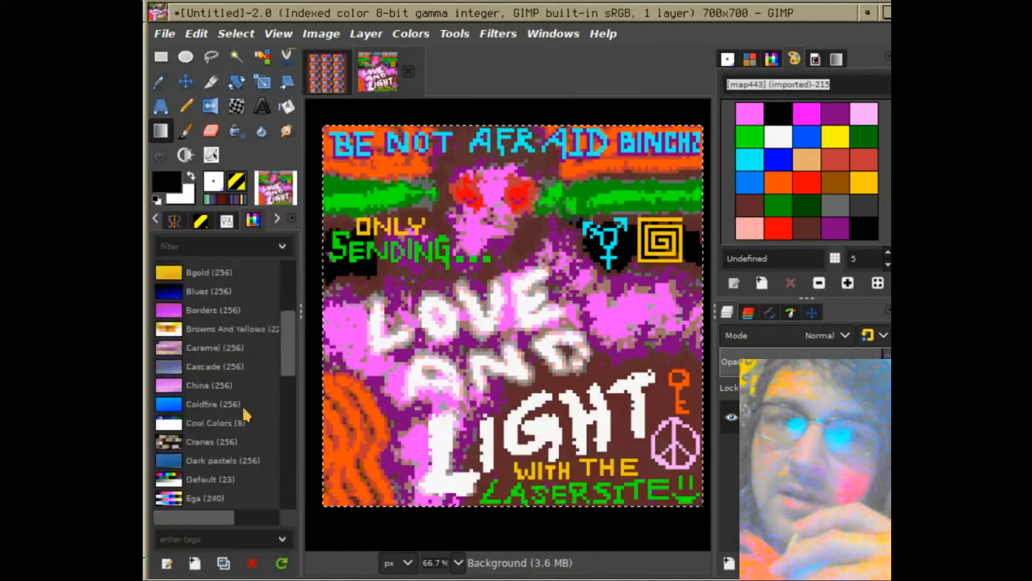
{"action": "scroll", "coordinate": [231, 375], "scroll_direction": "up", "scroll_amount": 6}
Select the Colormap of Image #2 palette and examine the palette actions available for it, including the export option.
{"action": "left_click", "coordinate": [211, 287]}
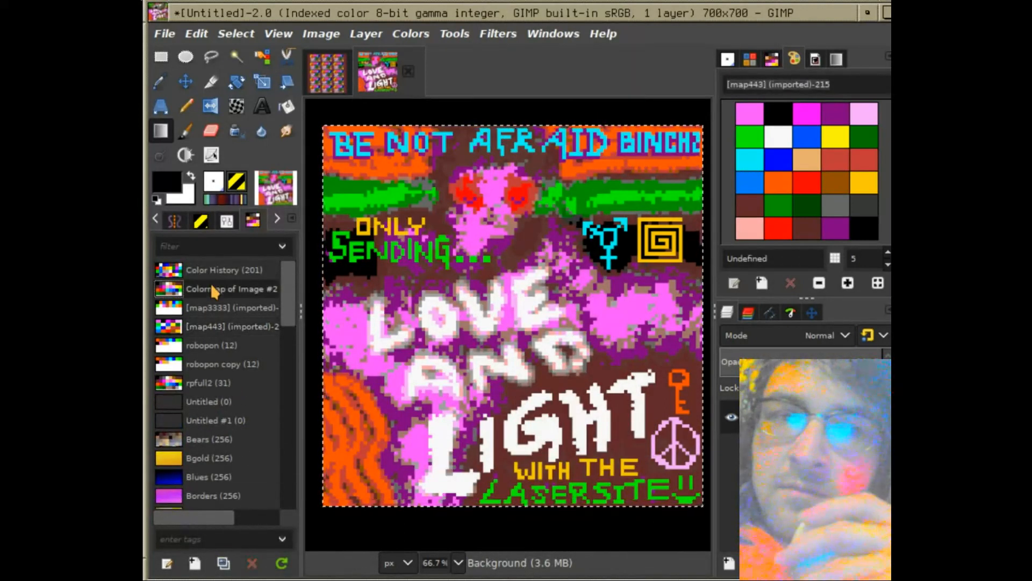
{"action": "right_click", "coordinate": [212, 289]}
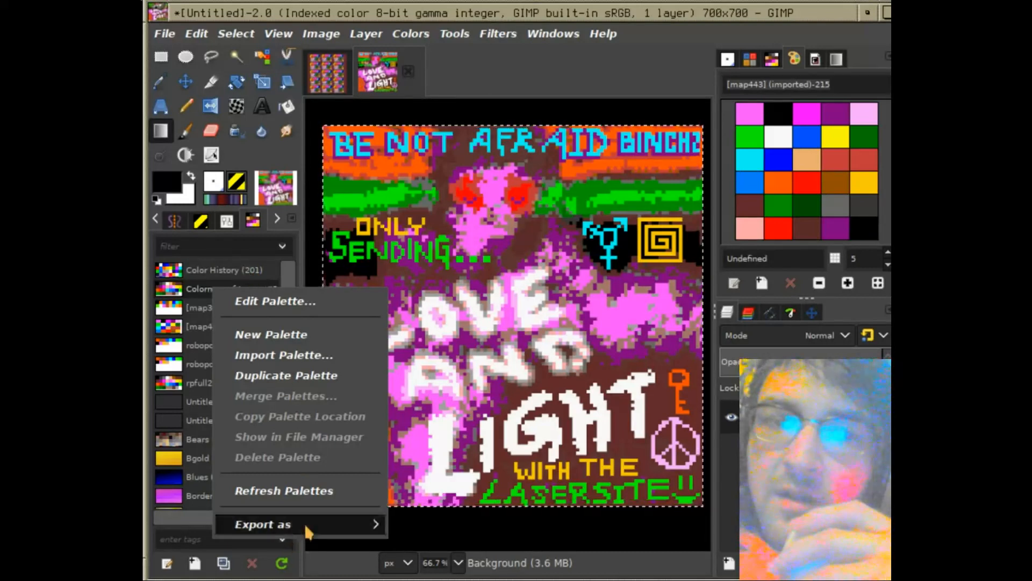
{"action": "mouse_move", "coordinate": [310, 526]}
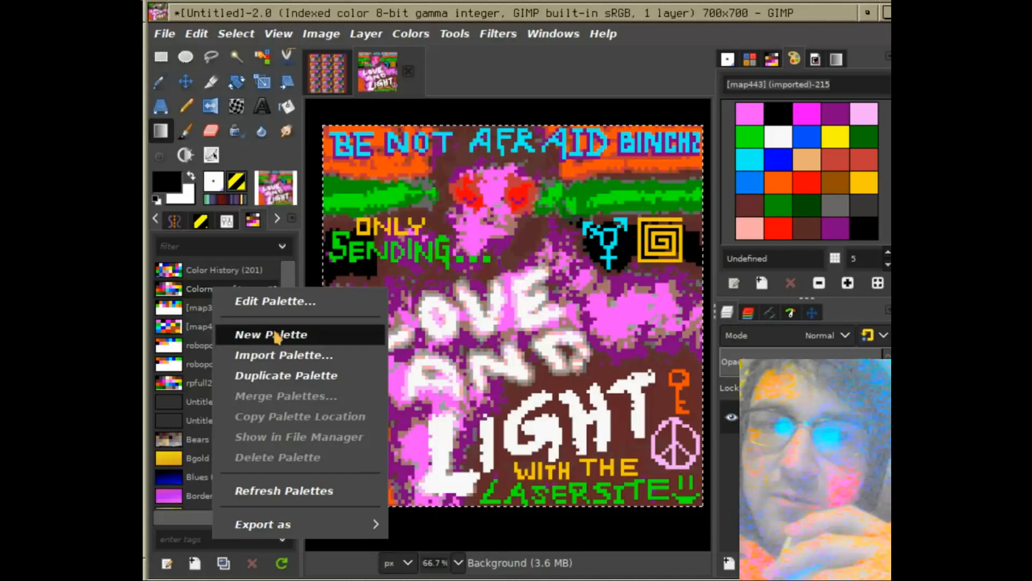
{"action": "left_click", "coordinate": [288, 277]}
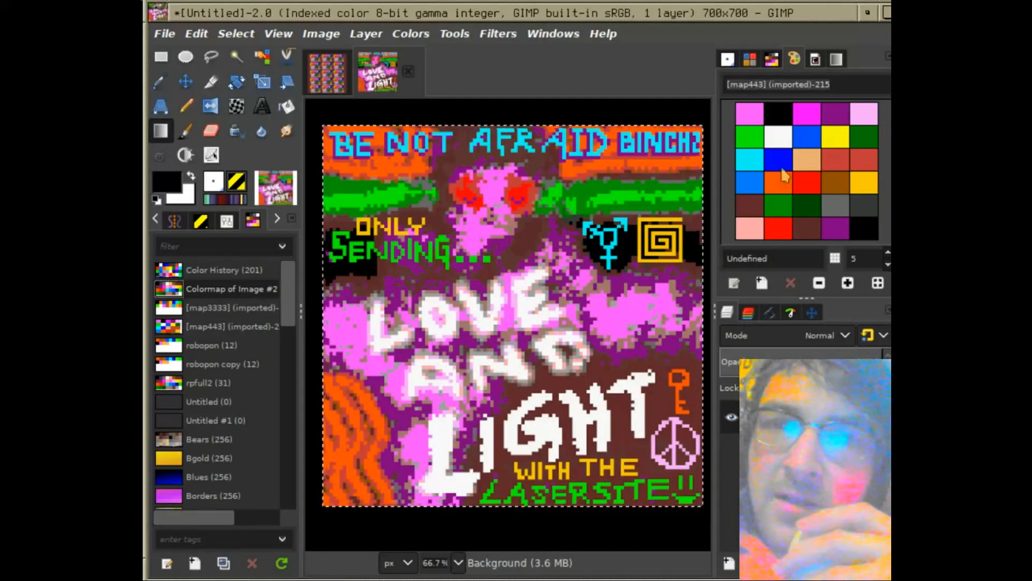
Pick the muted red of the [map443] palette as the foreground color, and create a new empty palette.
{"action": "left_click", "coordinate": [841, 158]}
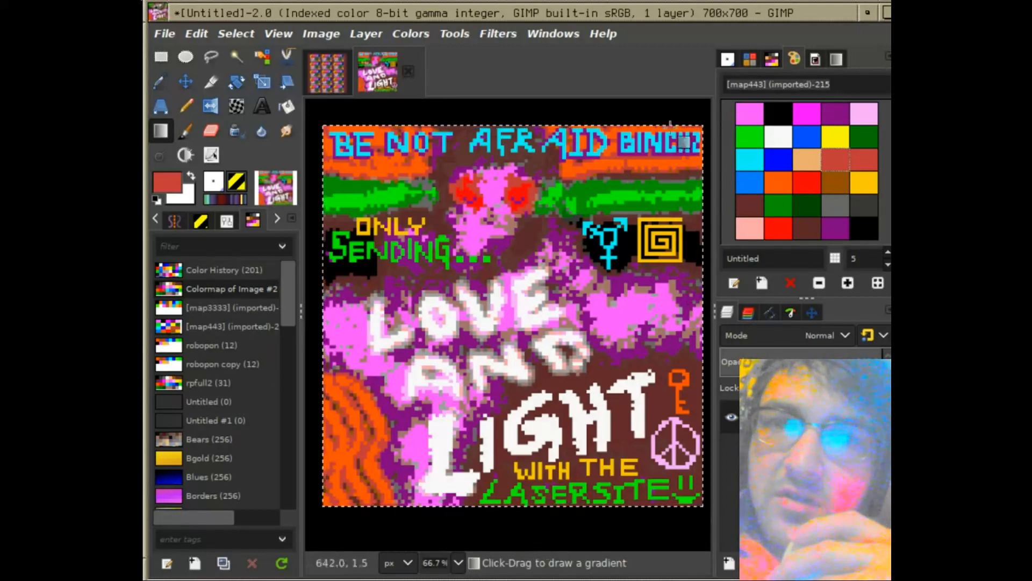
{"action": "left_click", "coordinate": [775, 60]}
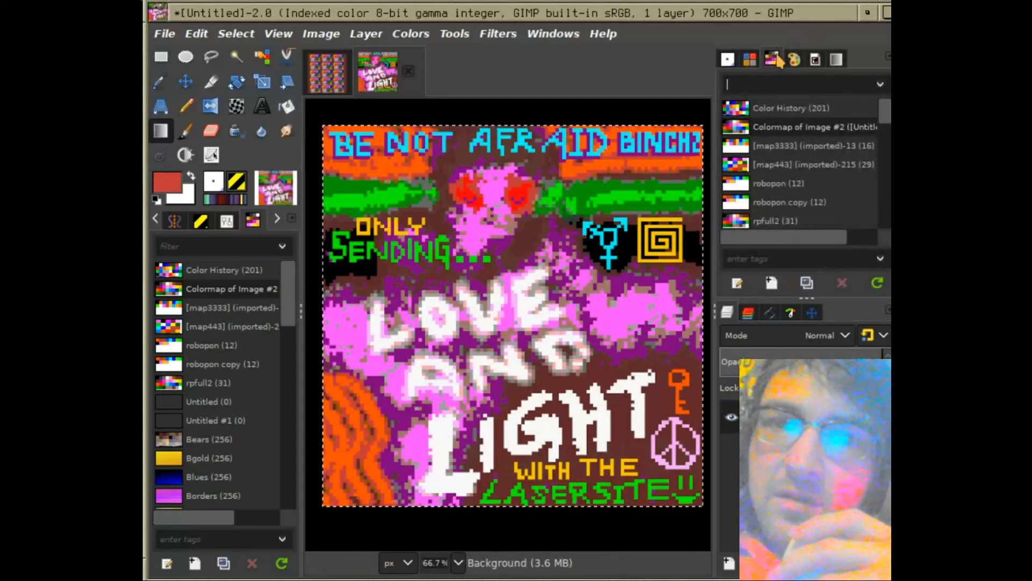
{"action": "right_click", "coordinate": [755, 155]}
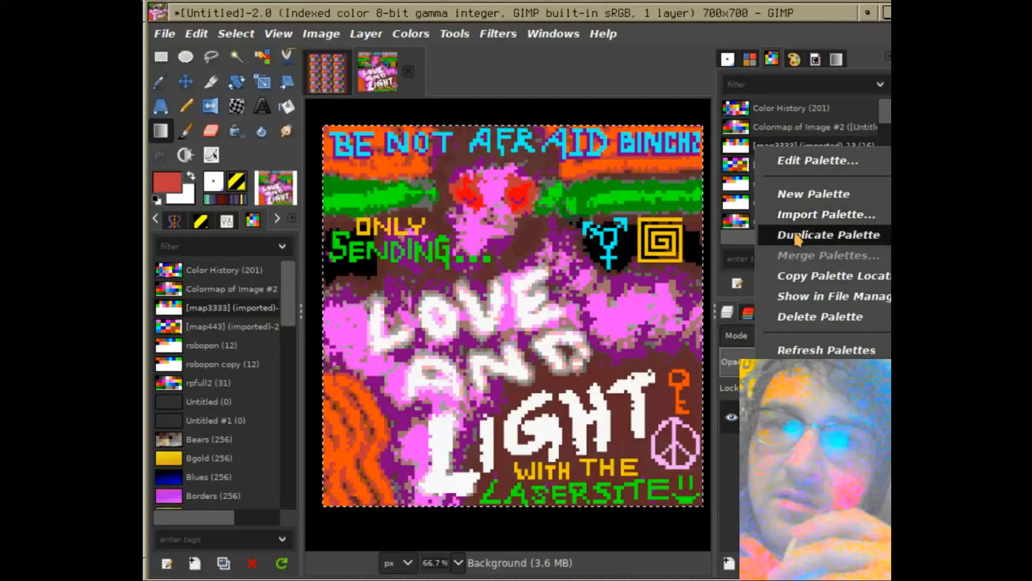
{"action": "left_click", "coordinate": [802, 195]}
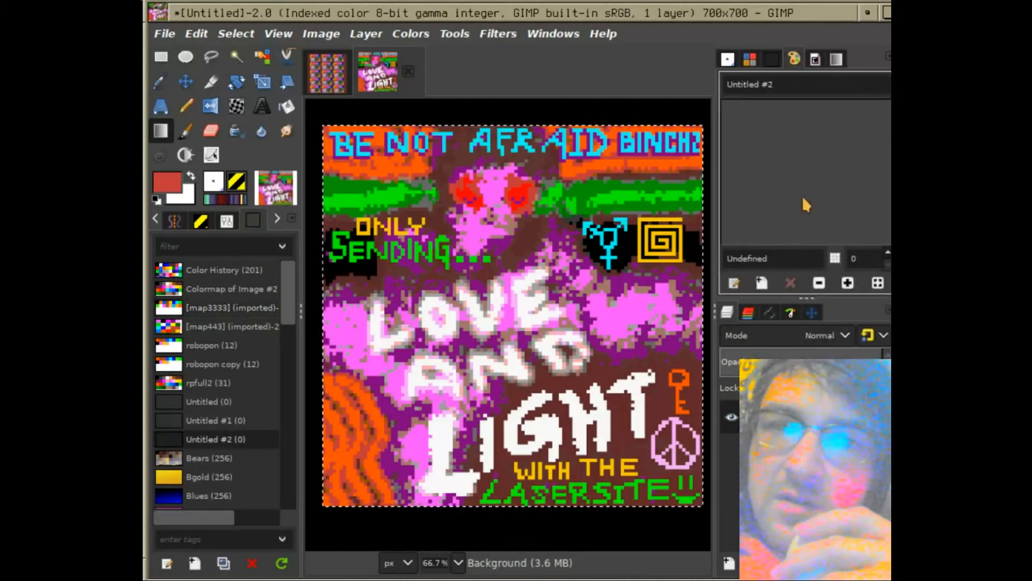
Fill the new palette with sixteen entries of the red foreground color.
{"action": "left_click", "coordinate": [761, 281]}
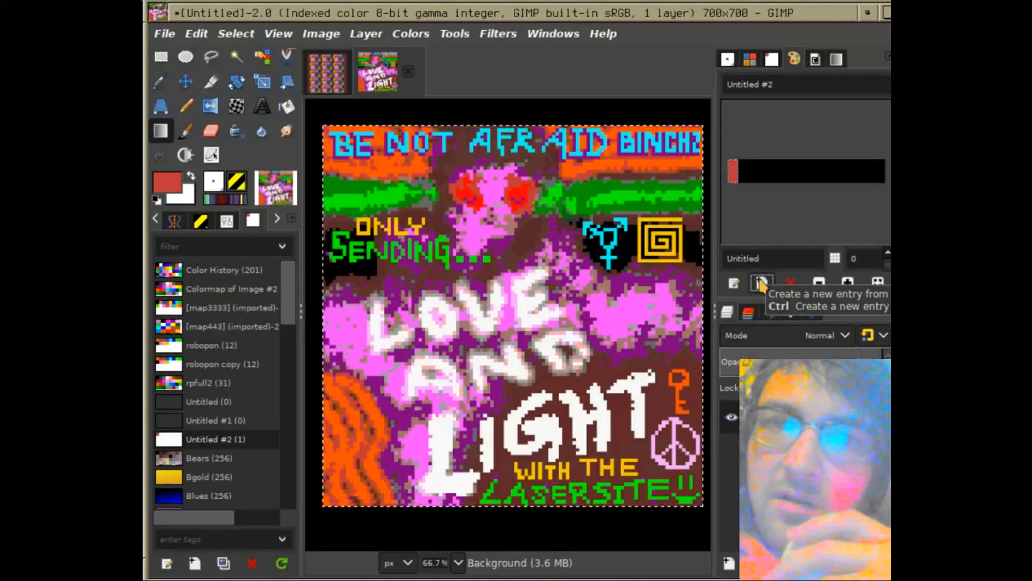
{"action": "left_click", "coordinate": [761, 282]}
{"action": "left_click", "coordinate": [761, 282]}
{"action": "left_click", "coordinate": [761, 282]}
{"action": "left_click", "coordinate": [760, 283]}
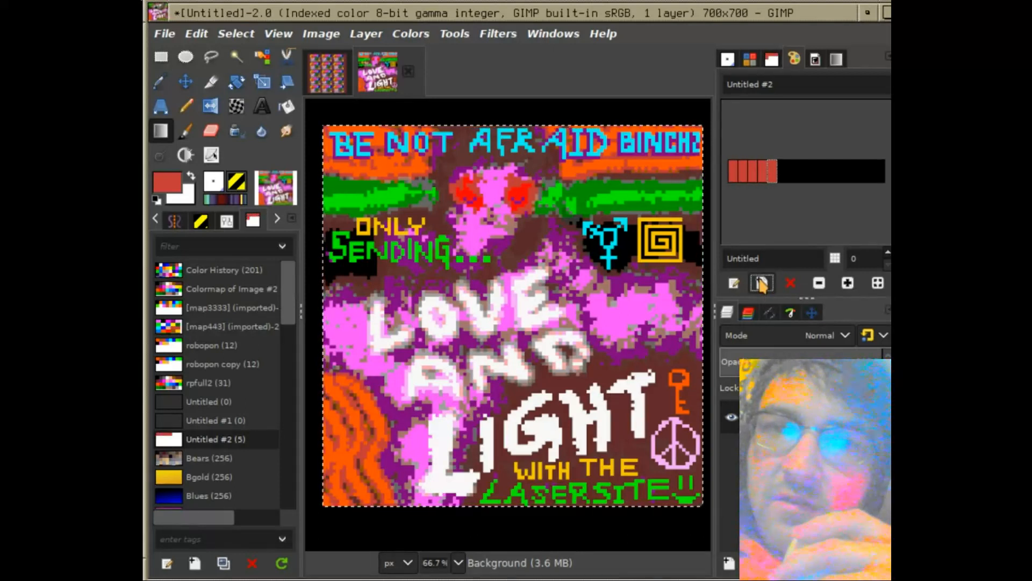
{"action": "left_click", "coordinate": [760, 282]}
{"action": "left_click", "coordinate": [760, 282]}
{"action": "left_click", "coordinate": [761, 282]}
{"action": "left_click", "coordinate": [761, 283]}
{"action": "left_click", "coordinate": [761, 282]}
{"action": "left_click", "coordinate": [760, 282]}
{"action": "left_click", "coordinate": [761, 282]}
{"action": "left_click", "coordinate": [761, 282]}
{"action": "left_click", "coordinate": [761, 282]}
{"action": "left_click", "coordinate": [761, 283]}
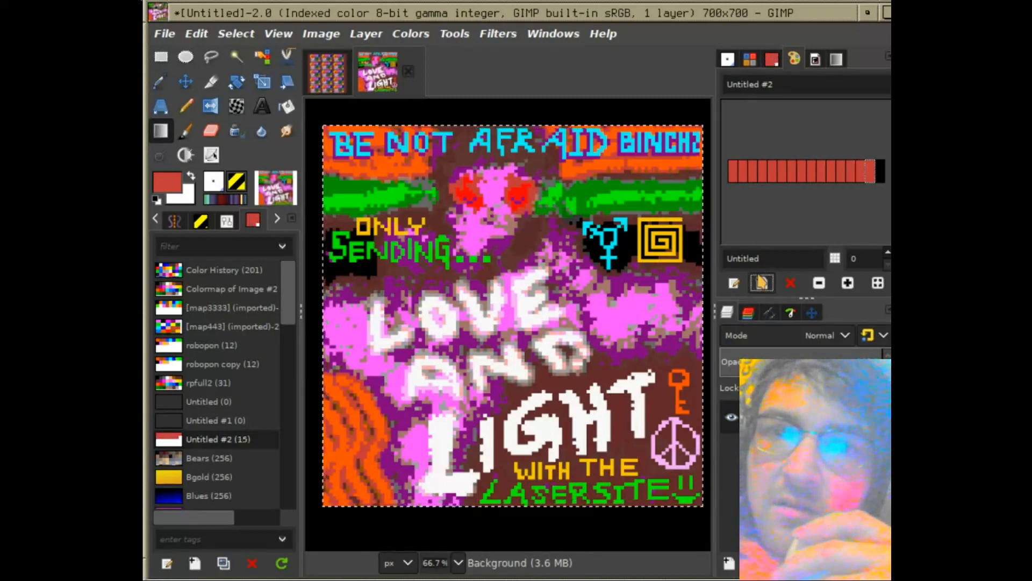
{"action": "left_click", "coordinate": [761, 282]}
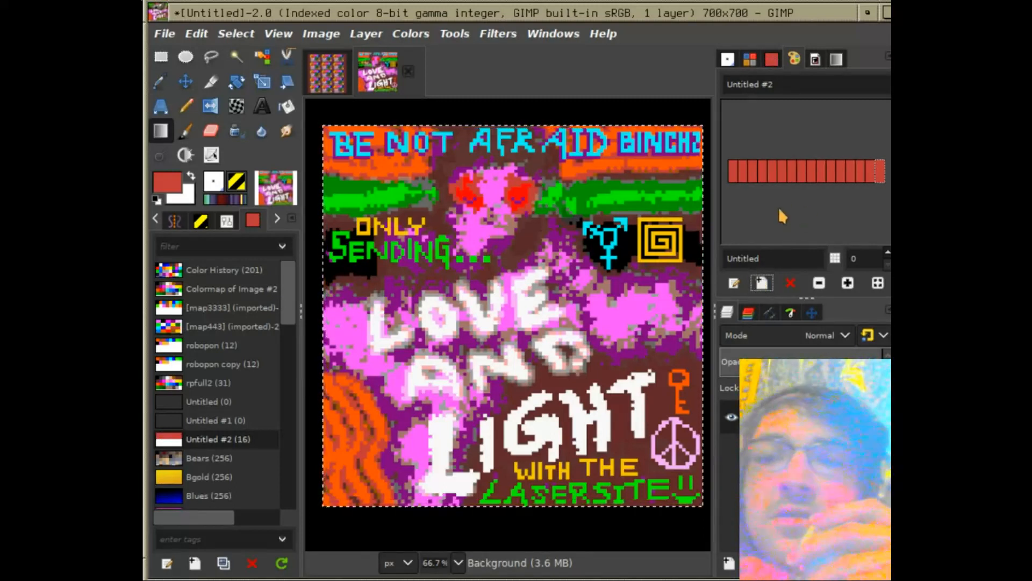
Recolor the first palette entry bright red (fd1f1f) and the second entry saturated blue.
{"action": "double_click", "coordinate": [736, 172]}
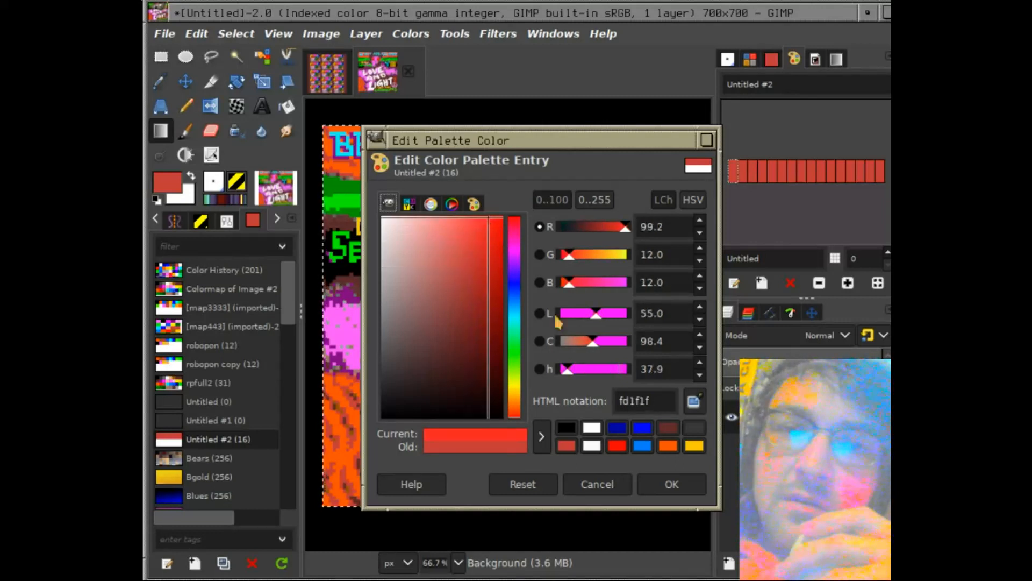
{"action": "left_click", "coordinate": [667, 478]}
{"action": "double_click", "coordinate": [744, 172]}
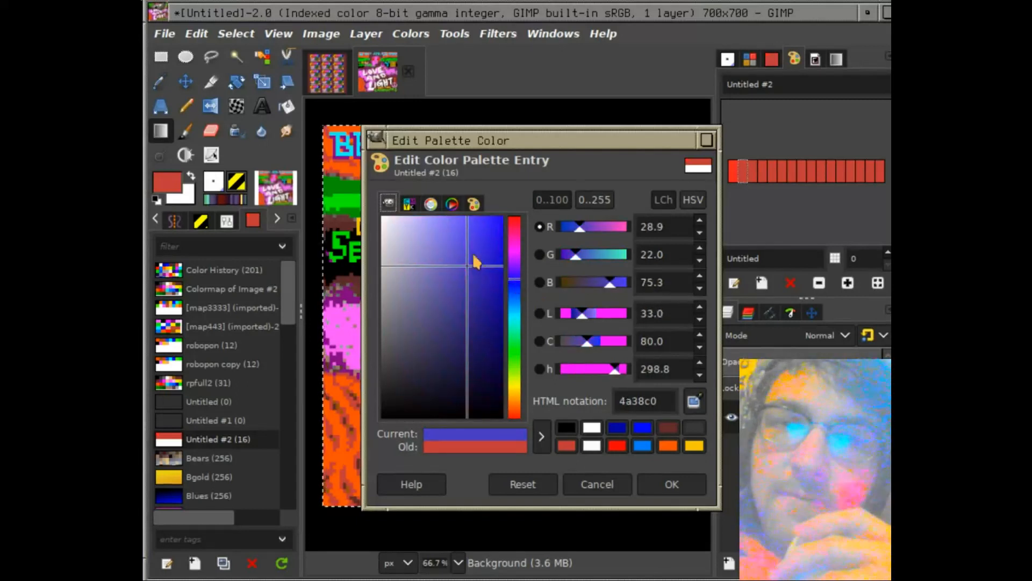
{"action": "left_click", "coordinate": [679, 480]}
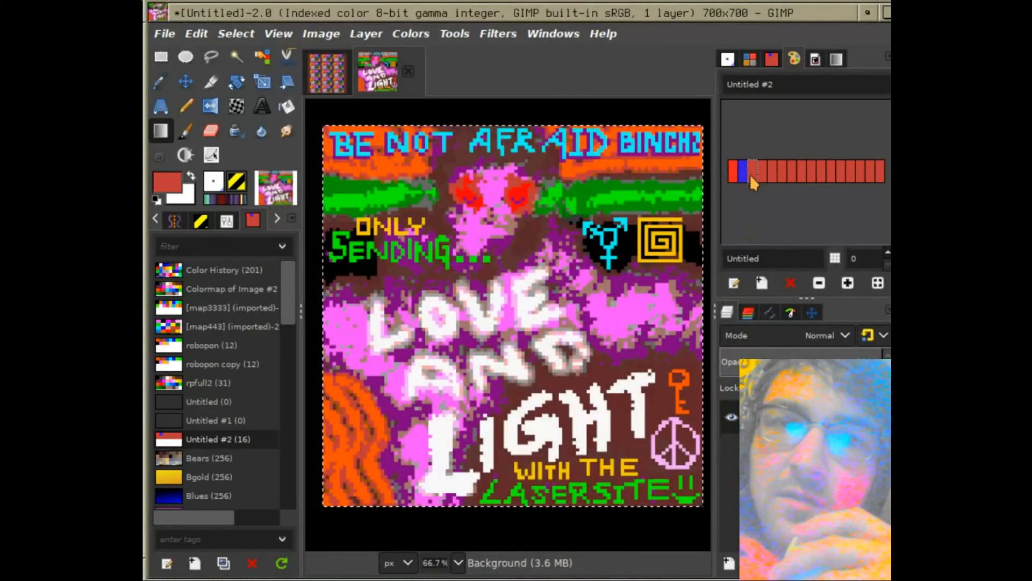
Recolor the third palette entry yellow-green and the fourth entry purple (b533e4).
{"action": "double_click", "coordinate": [752, 173]}
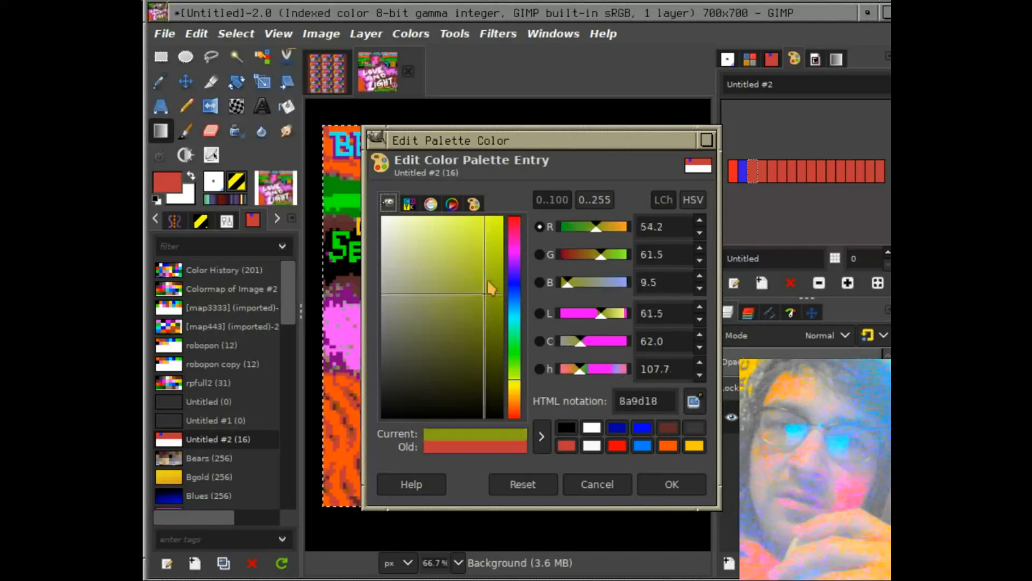
{"action": "left_click", "coordinate": [666, 487]}
{"action": "double_click", "coordinate": [764, 175]}
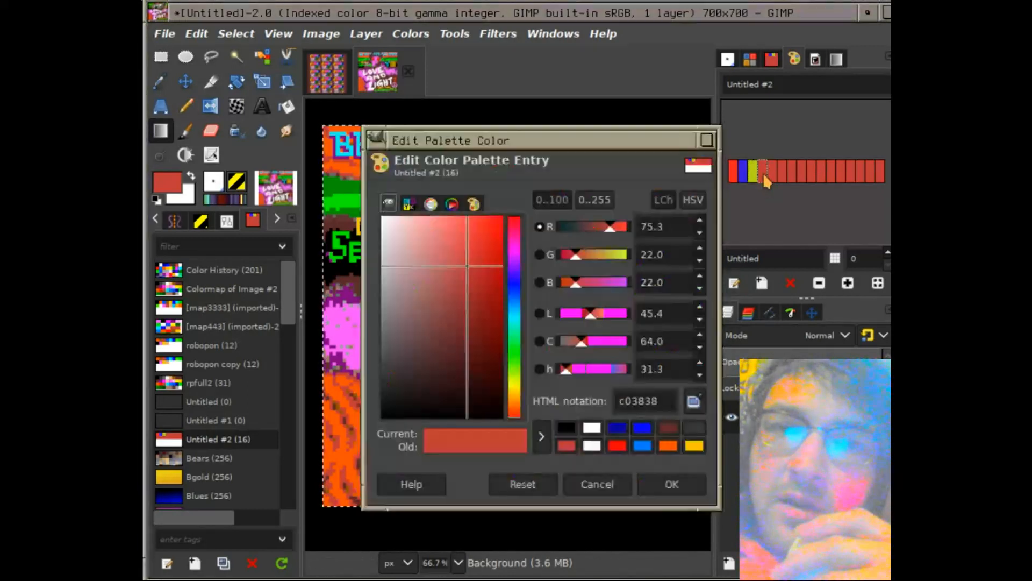
{"action": "left_click", "coordinate": [476, 237]}
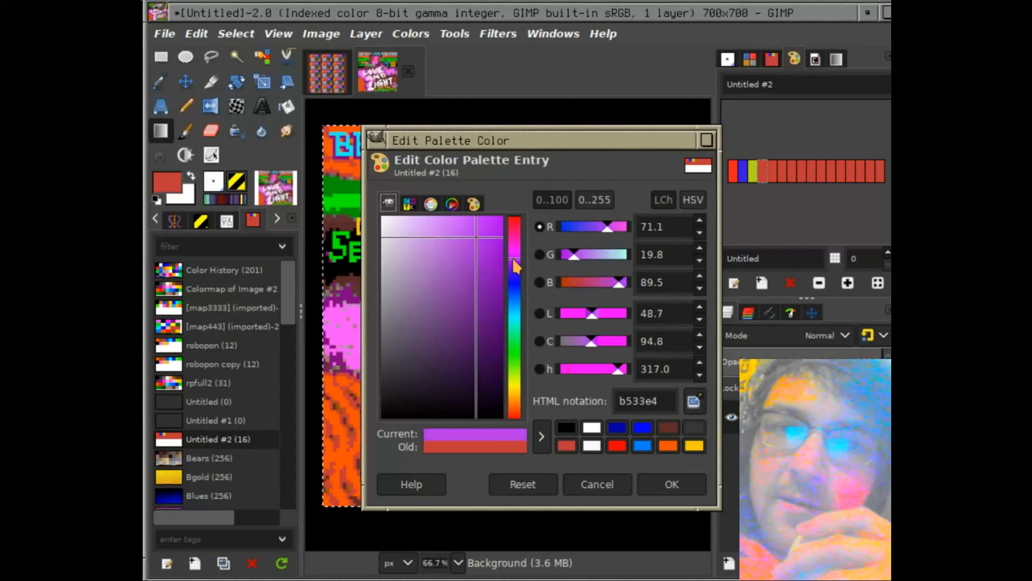
{"action": "left_click", "coordinate": [672, 483]}
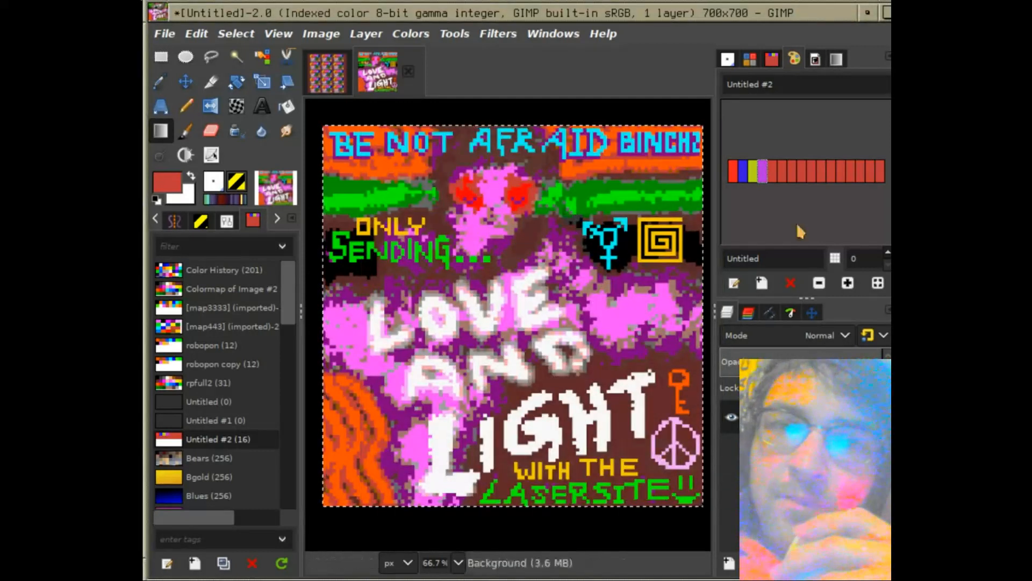
Enlarge the palette swatches and arrange them in 4 columns.
{"action": "left_click", "coordinate": [848, 283]}
{"action": "left_click", "coordinate": [848, 283]}
{"action": "left_click", "coordinate": [887, 253]}
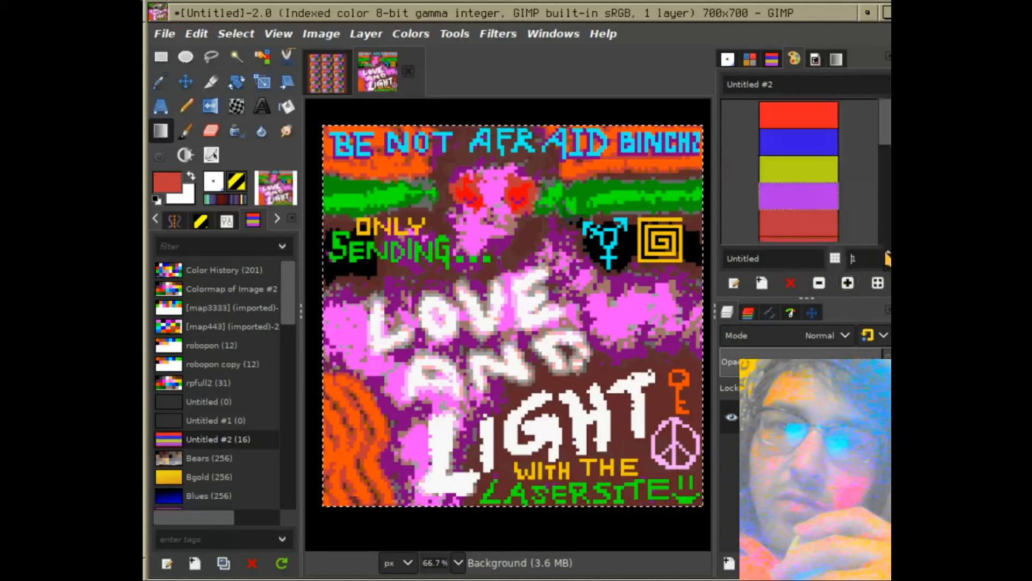
{"action": "left_click", "coordinate": [887, 253]}
{"action": "left_click", "coordinate": [887, 253]}
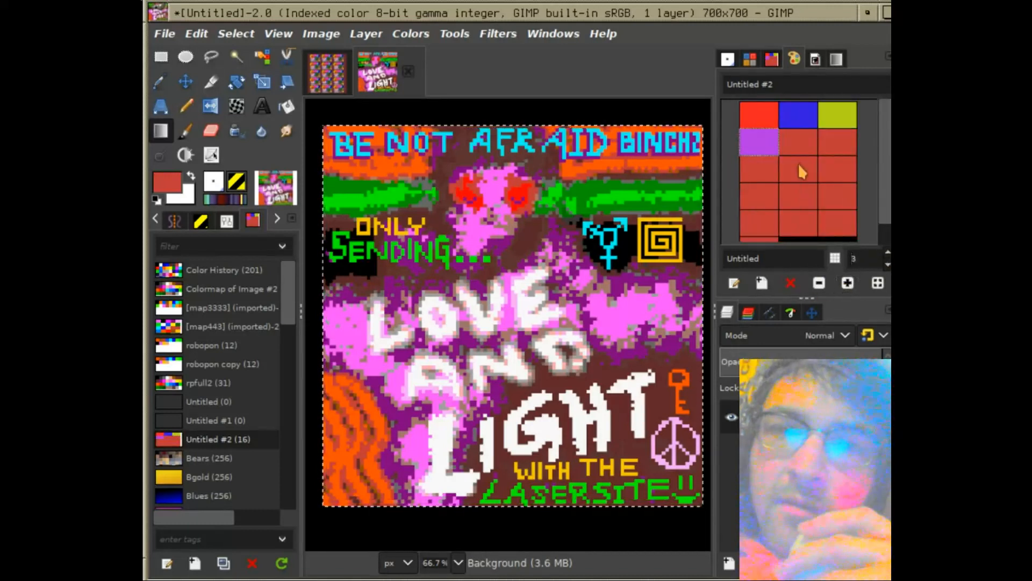
{"action": "left_click", "coordinate": [887, 253]}
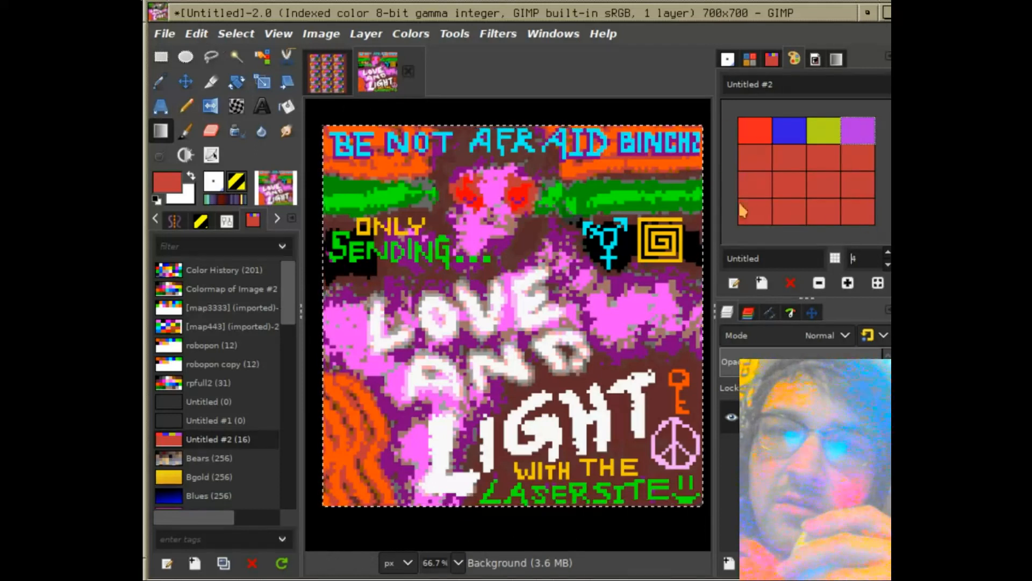
Recolor the first two entries of the palette's second row medium green (38c068) and dark navy blue.
{"action": "double_click", "coordinate": [754, 155]}
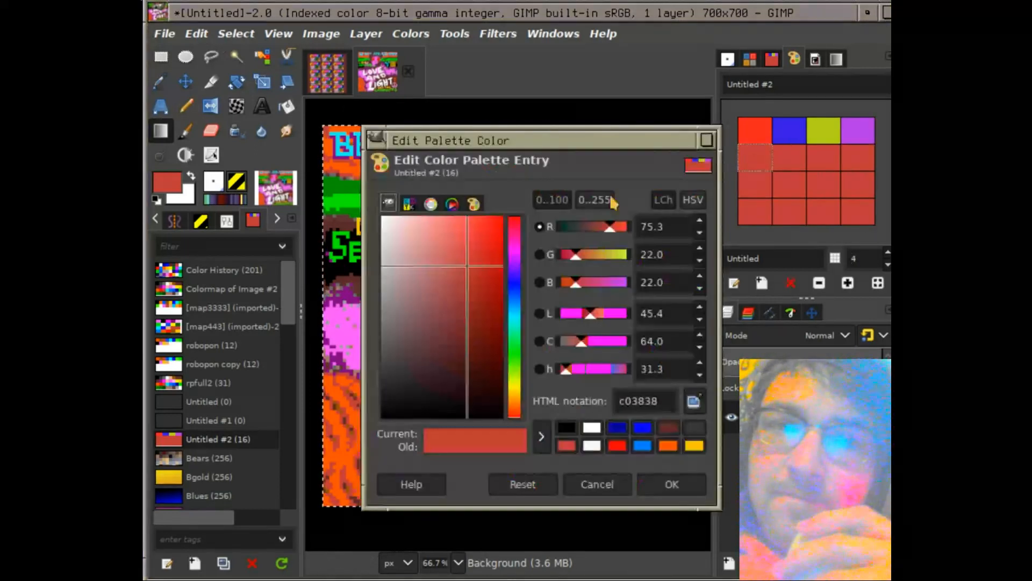
{"action": "mouse_move", "coordinate": [512, 355]}
{"action": "left_mouse_down"}
{"action": "mouse_move", "coordinate": [515, 322]}
{"action": "mouse_move", "coordinate": [515, 338]}
{"action": "left_mouse_up"}
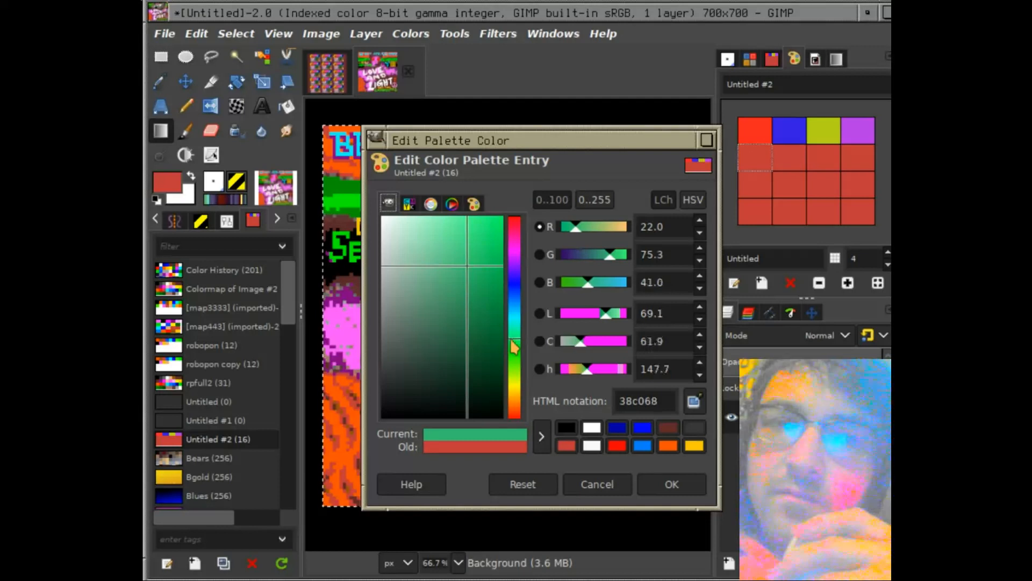
{"action": "left_click", "coordinate": [689, 485]}
{"action": "double_click", "coordinate": [789, 158]}
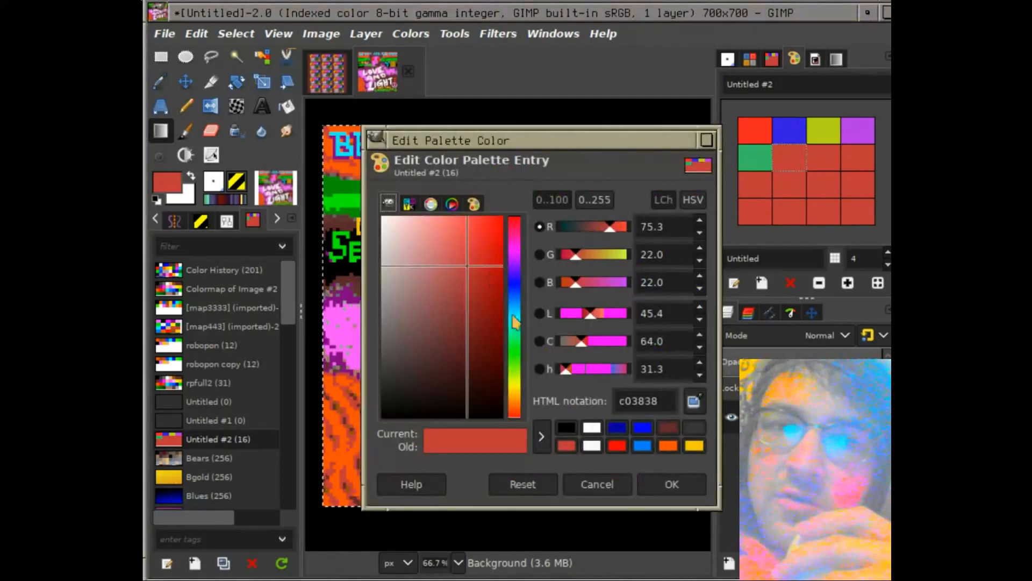
{"action": "left_click_drag", "start_coordinate": [515, 295], "coordinate": [514, 287]}
{"action": "left_click_drag", "start_coordinate": [490, 280], "coordinate": [492, 324]}
{"action": "left_click", "coordinate": [675, 489]}
Recolor the last two entries of the palette's second row dark olive green (406a18) and grayish brown (5c4040).
{"action": "double_click", "coordinate": [822, 156]}
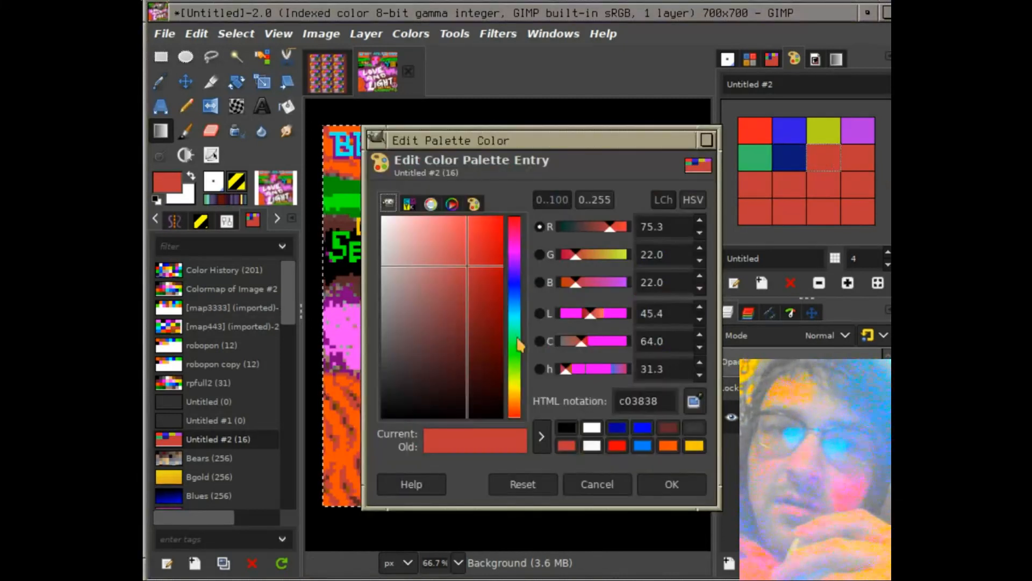
{"action": "left_click", "coordinate": [515, 383]}
{"action": "left_click_drag", "start_coordinate": [515, 382], "coordinate": [515, 368]}
{"action": "left_click_drag", "start_coordinate": [483, 285], "coordinate": [475, 334]}
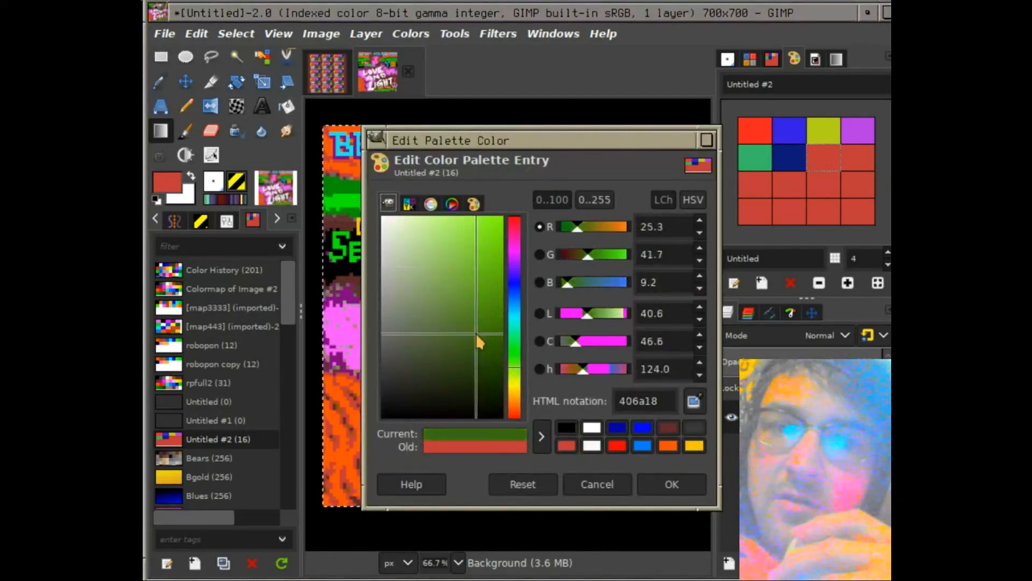
{"action": "left_click", "coordinate": [672, 484]}
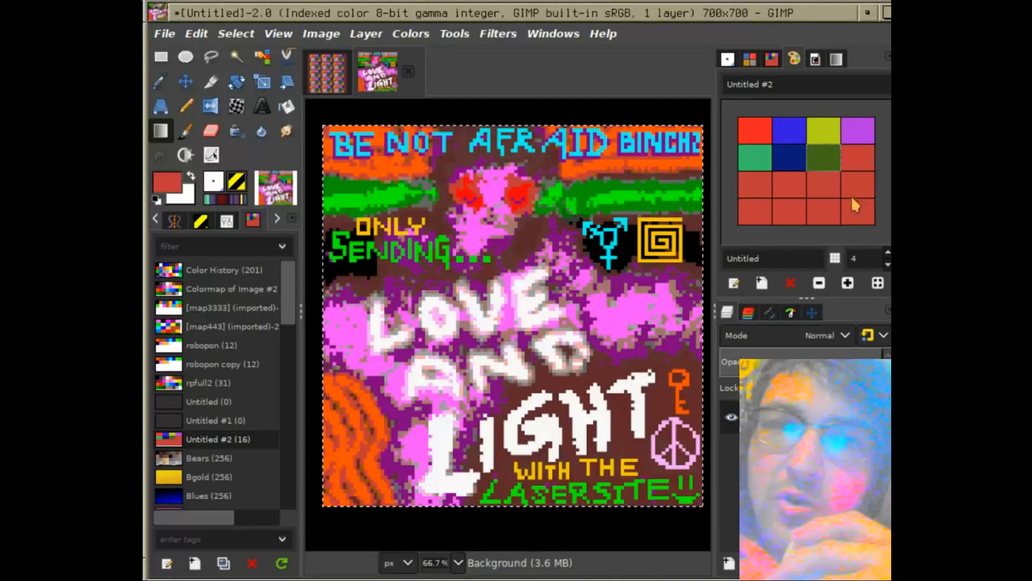
{"action": "double_click", "coordinate": [859, 156]}
{"action": "left_click_drag", "start_coordinate": [461, 276], "coordinate": [420, 348]}
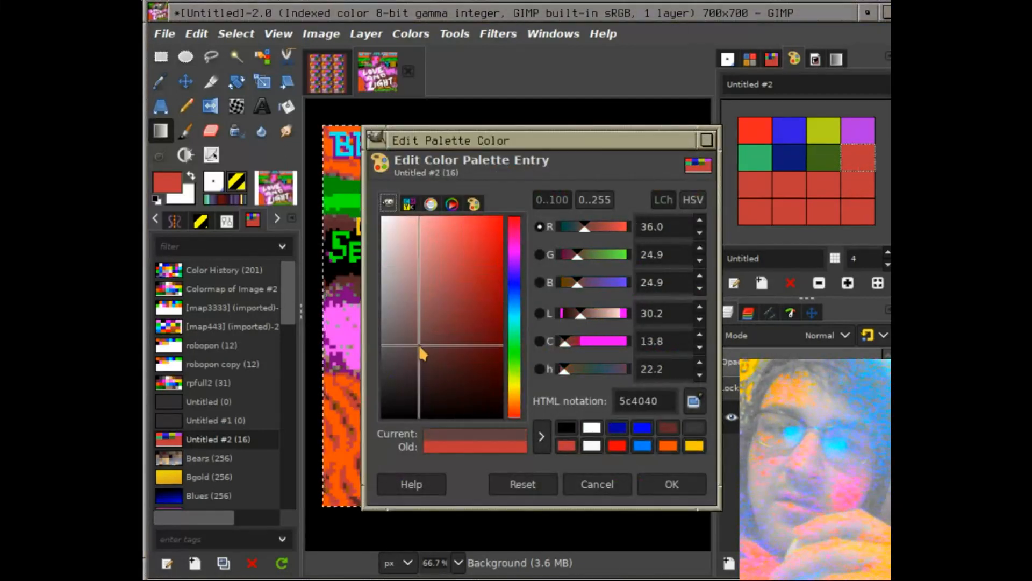
{"action": "left_click", "coordinate": [673, 487]}
Recolor the first two entries of the palette's third row bright green (0eff00) and hot pink.
{"action": "double_click", "coordinate": [755, 186]}
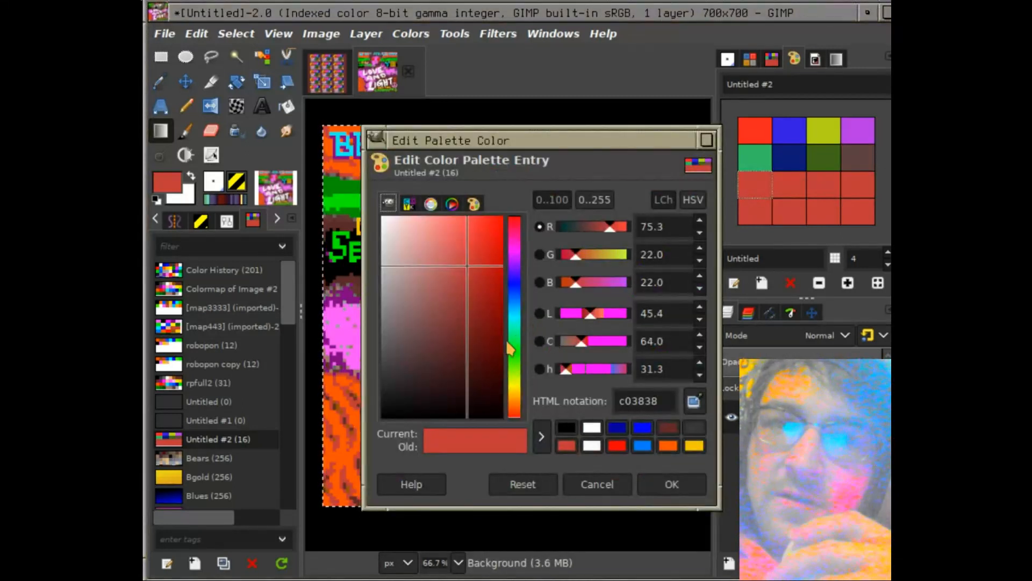
{"action": "left_click", "coordinate": [514, 352]}
{"action": "left_click_drag", "start_coordinate": [488, 258], "coordinate": [516, 218]}
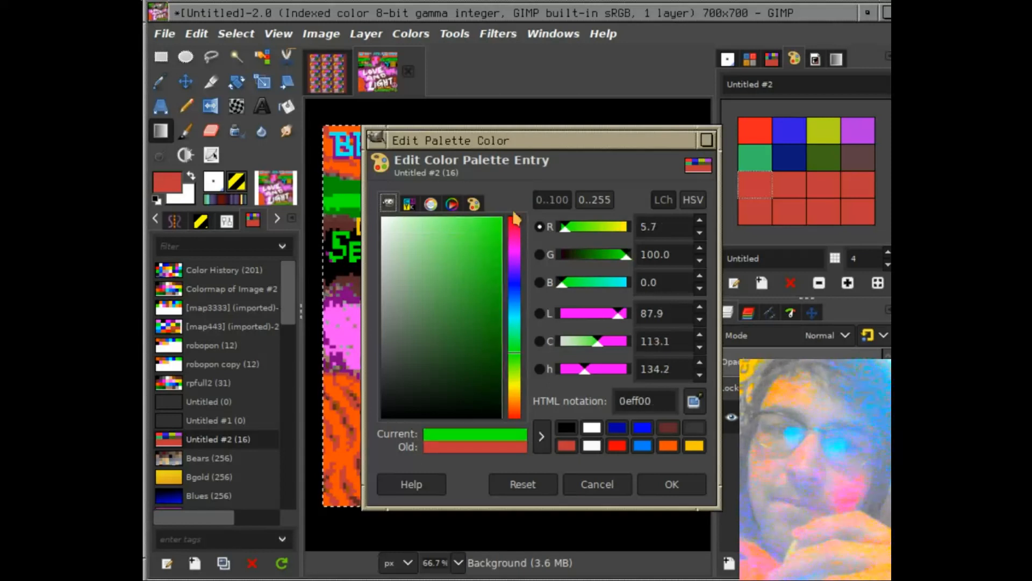
{"action": "left_click", "coordinate": [672, 484]}
{"action": "double_click", "coordinate": [788, 185]}
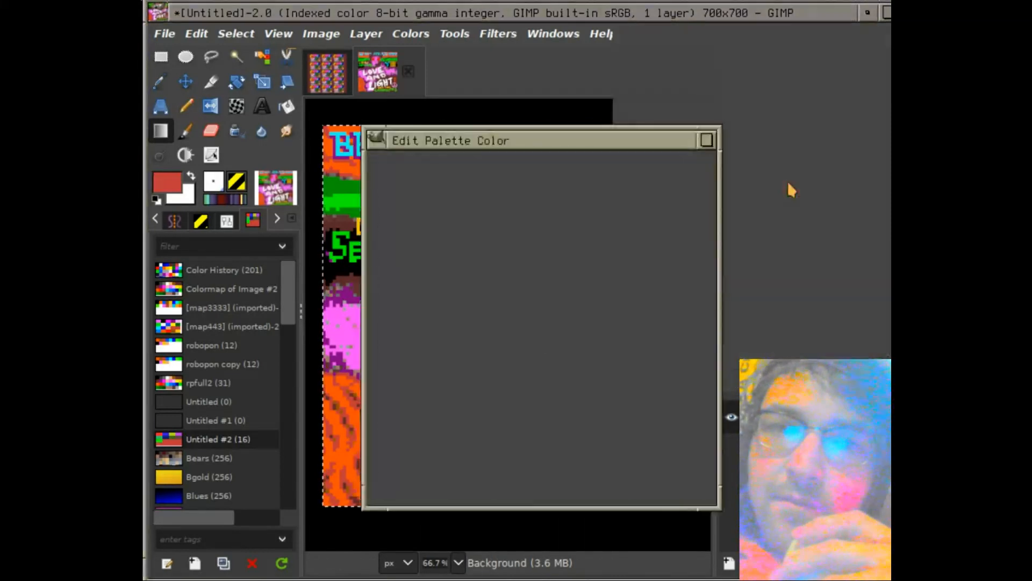
{"action": "left_click_drag", "start_coordinate": [515, 226], "coordinate": [514, 233]}
{"action": "left_click_drag", "start_coordinate": [490, 231], "coordinate": [542, 195]}
{"action": "left_click", "coordinate": [672, 484]}
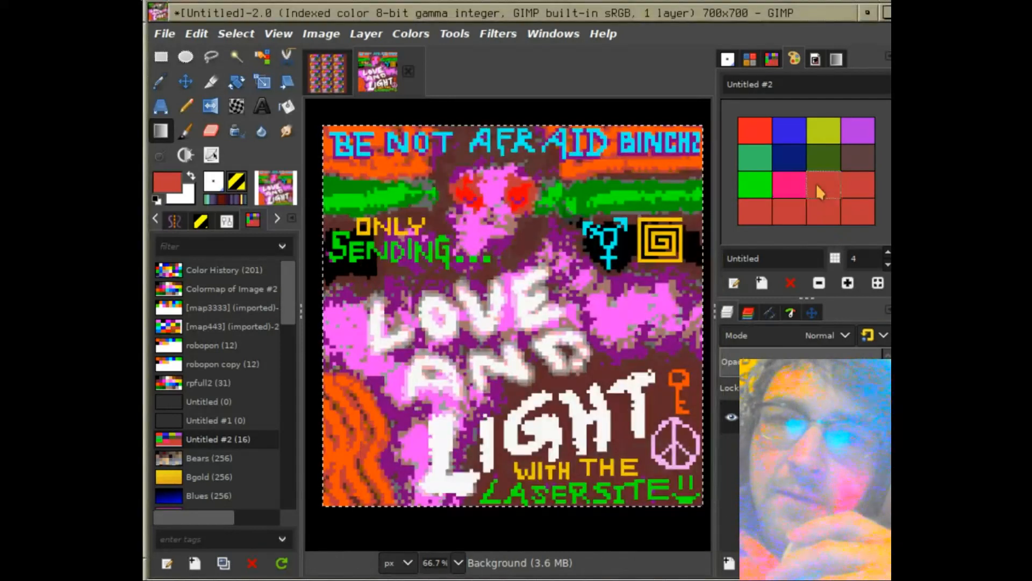
Recolor the last two entries of the palette's third row ochre (c08738) and pale pink (eccece).
{"action": "double_click", "coordinate": [816, 183]}
{"action": "left_click", "coordinate": [515, 400]}
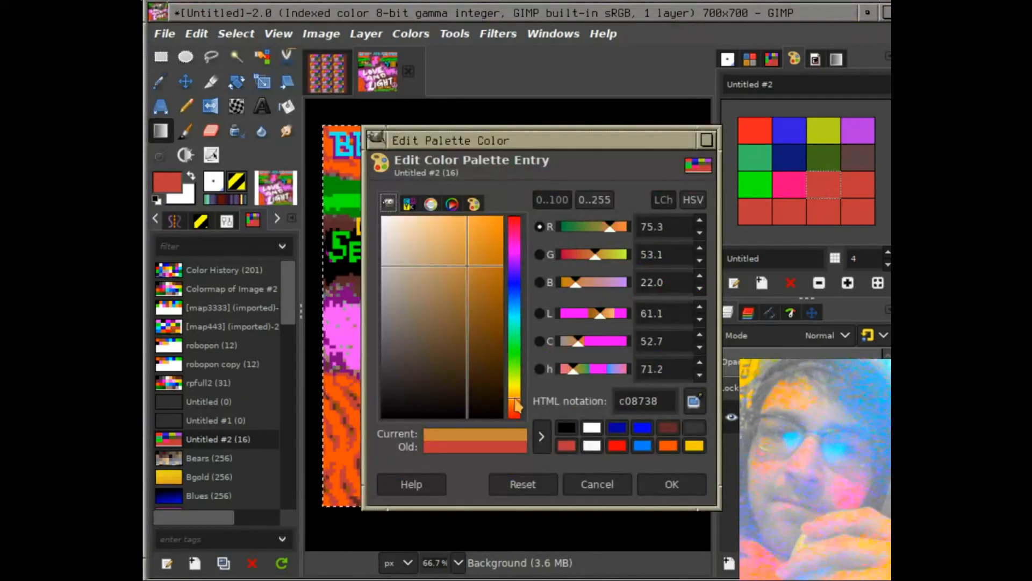
{"action": "left_click", "coordinate": [672, 484]}
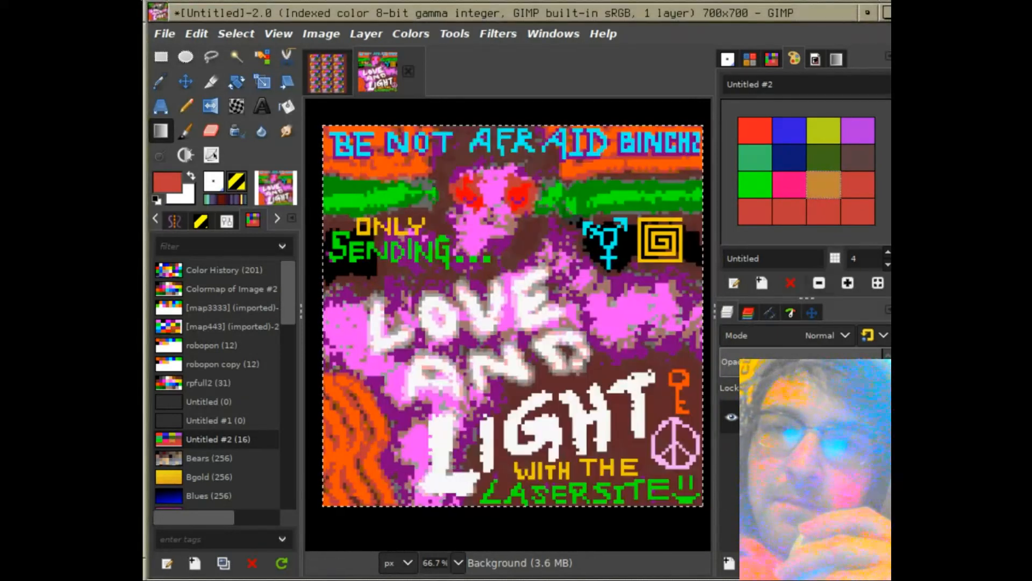
{"action": "double_click", "coordinate": [858, 187]}
{"action": "left_click", "coordinate": [397, 230]}
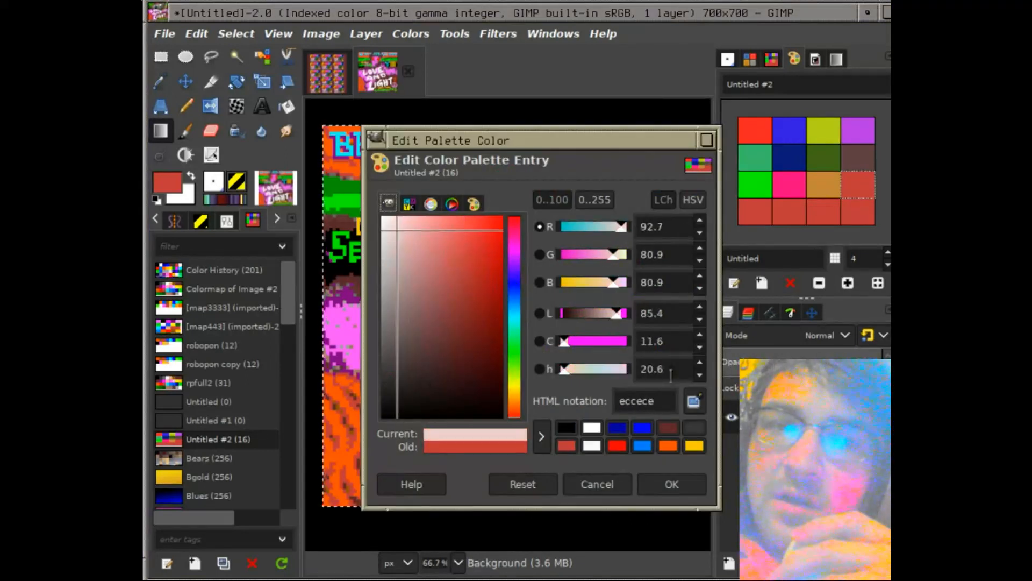
{"action": "left_click", "coordinate": [695, 486]}
Recolor the first two entries of the palette's fourth row blue-gray (a1abbb) and bright cyan (00ffdd).
{"action": "double_click", "coordinate": [751, 209]}
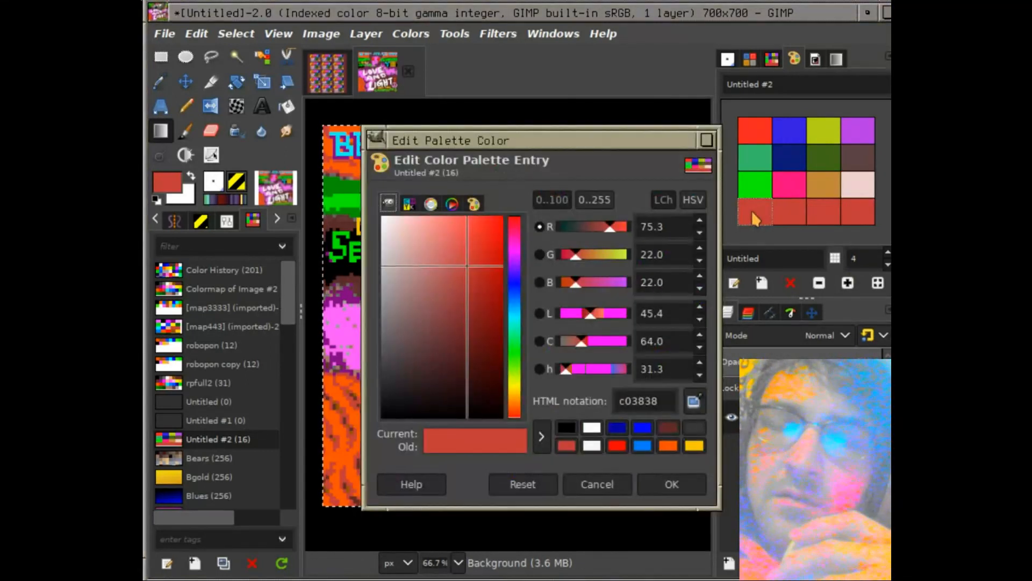
{"action": "left_click", "coordinate": [438, 252]}
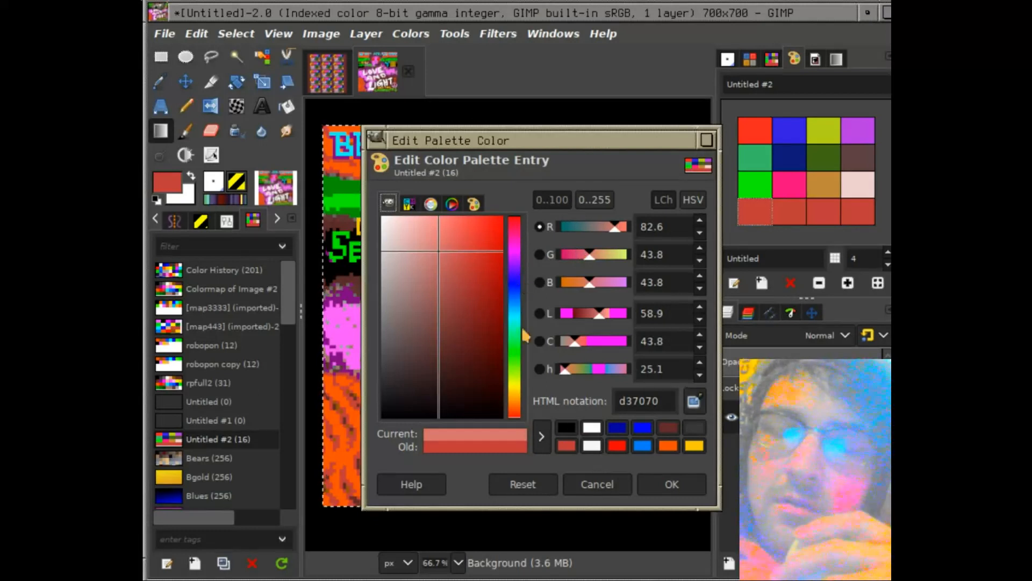
{"action": "left_click", "coordinate": [515, 296]}
{"action": "mouse_move", "coordinate": [451, 266]}
{"action": "left_mouse_down"}
{"action": "mouse_move", "coordinate": [394, 275]}
{"action": "mouse_move", "coordinate": [408, 282]}
{"action": "mouse_move", "coordinate": [398, 271]}
{"action": "left_mouse_up"}
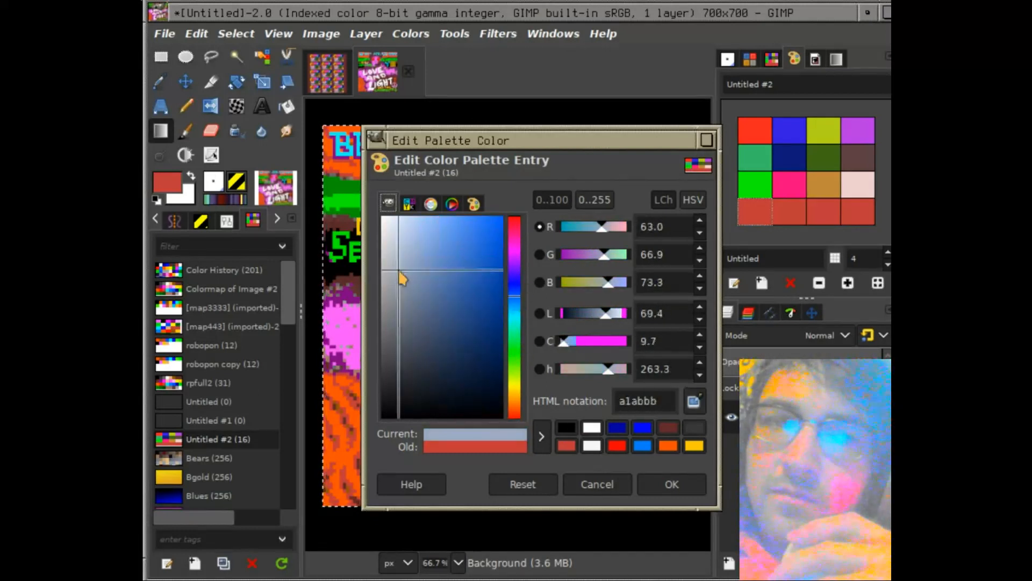
{"action": "left_click", "coordinate": [672, 484]}
{"action": "double_click", "coordinate": [789, 212]}
{"action": "left_click", "coordinate": [515, 321]}
{"action": "left_click_drag", "start_coordinate": [479, 237], "coordinate": [504, 215]}
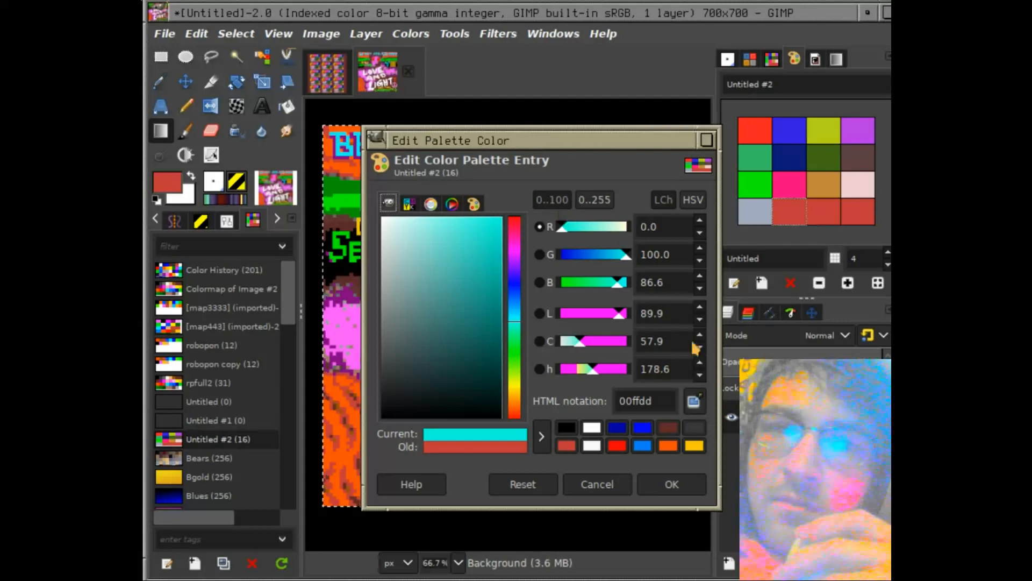
{"action": "left_click", "coordinate": [673, 485]}
Recolor the last two entries of the palette's fourth row bright yellow (fff800) and near-black red (1f0101).
{"action": "double_click", "coordinate": [831, 214]}
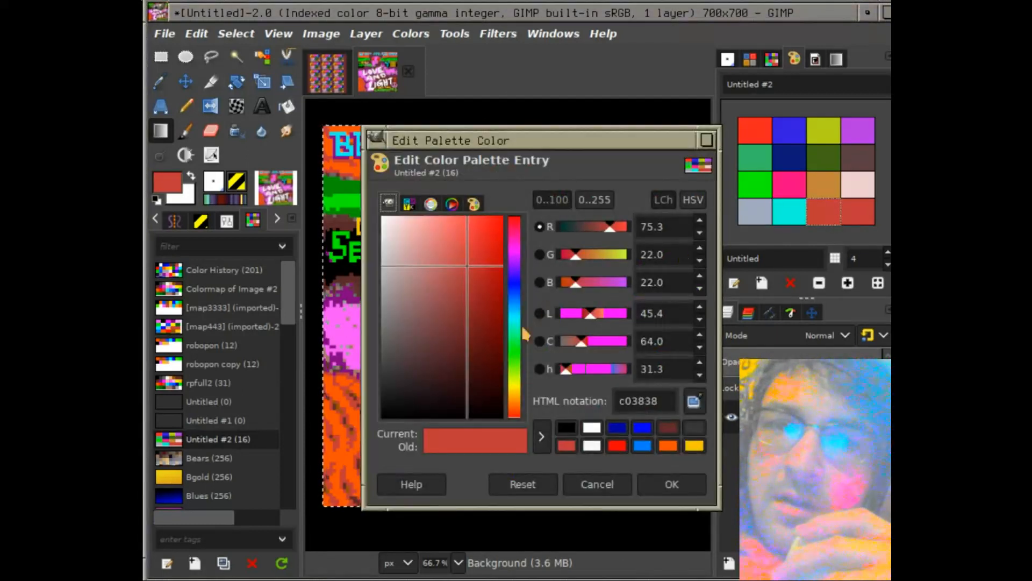
{"action": "left_click", "coordinate": [513, 386]}
{"action": "left_click", "coordinate": [501, 218]}
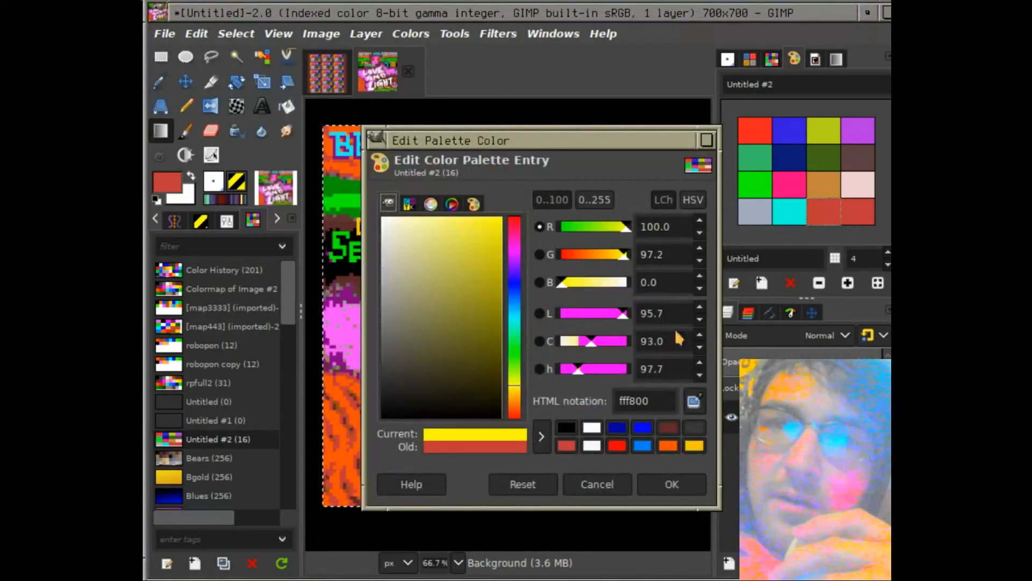
{"action": "left_click", "coordinate": [672, 484]}
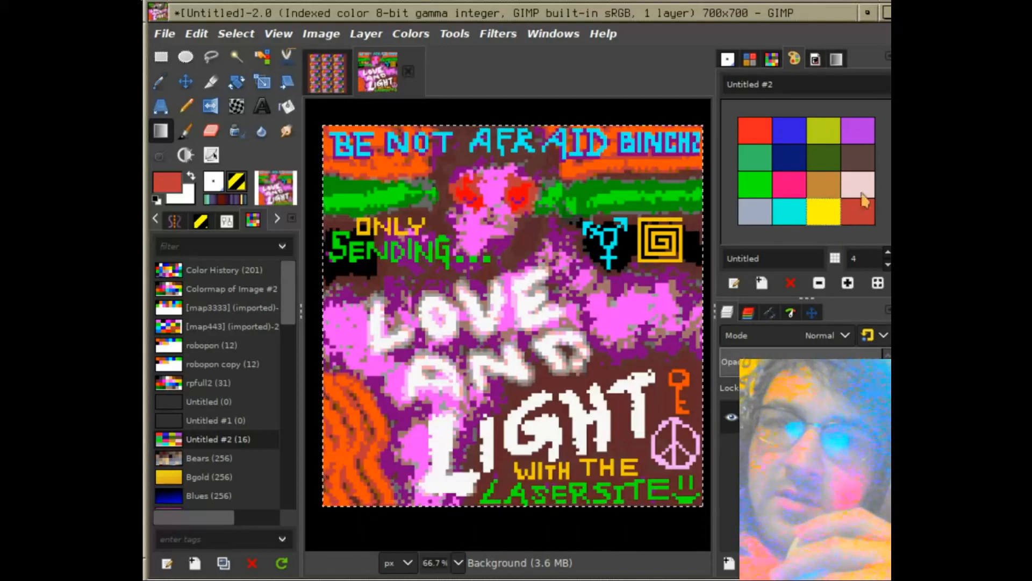
{"action": "double_click", "coordinate": [863, 212]}
{"action": "left_click_drag", "start_coordinate": [457, 364], "coordinate": [499, 397]}
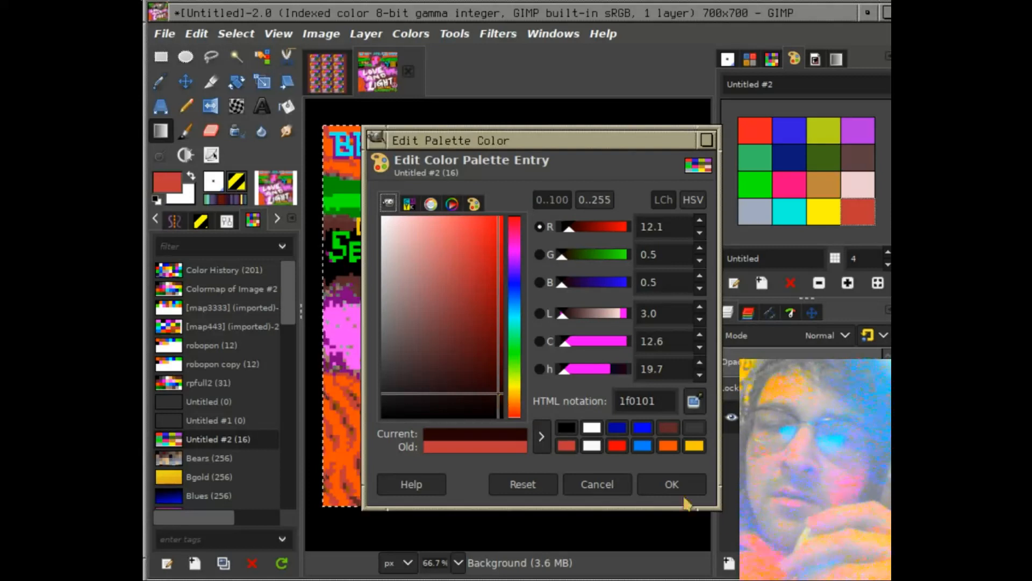
{"action": "left_click", "coordinate": [672, 484]}
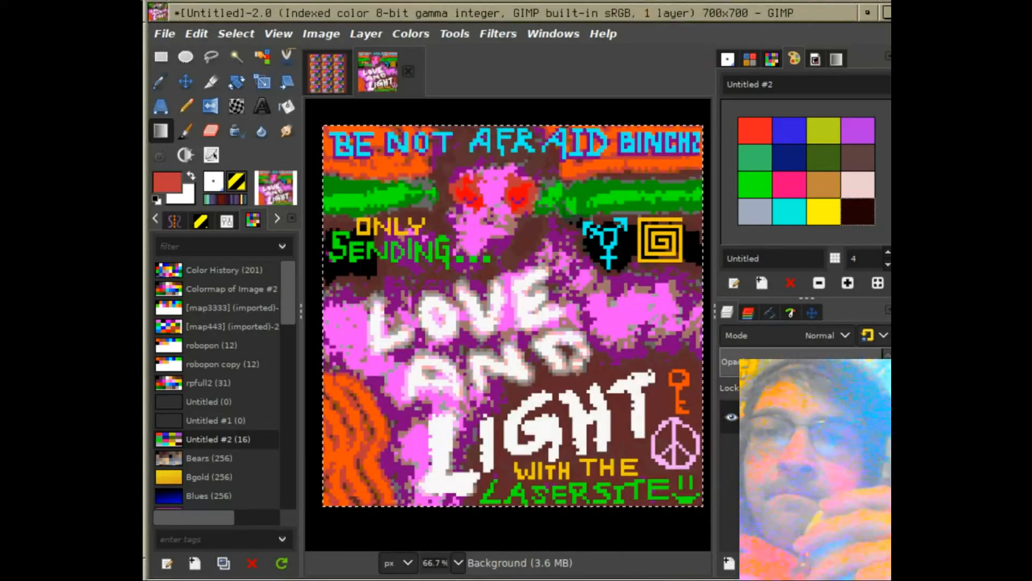
Rename the 16-color palette as tutorial.
{"action": "left_click_drag", "start_coordinate": [791, 85], "coordinate": [723, 85]}
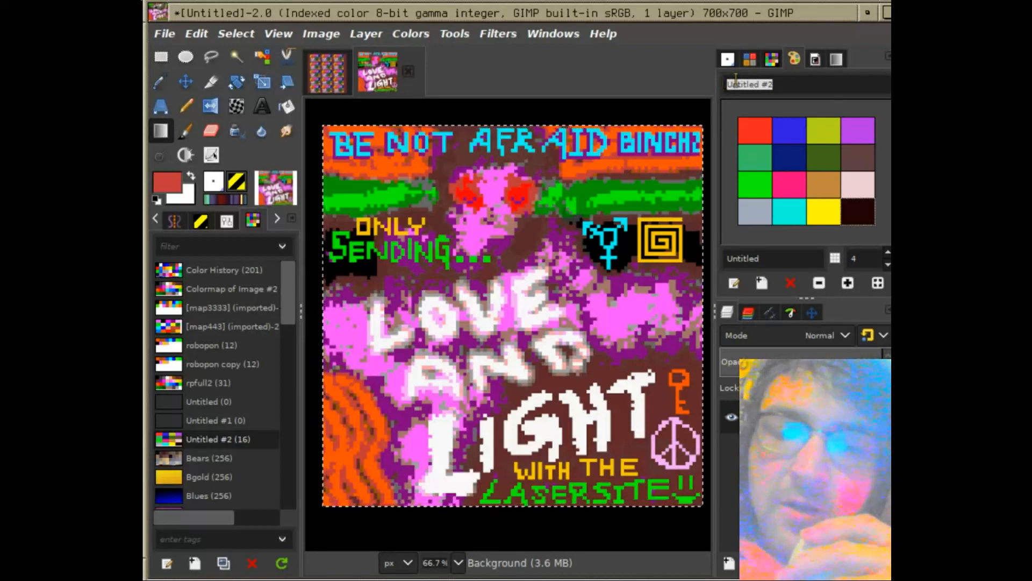
{"action": "type", "text": "tu"}
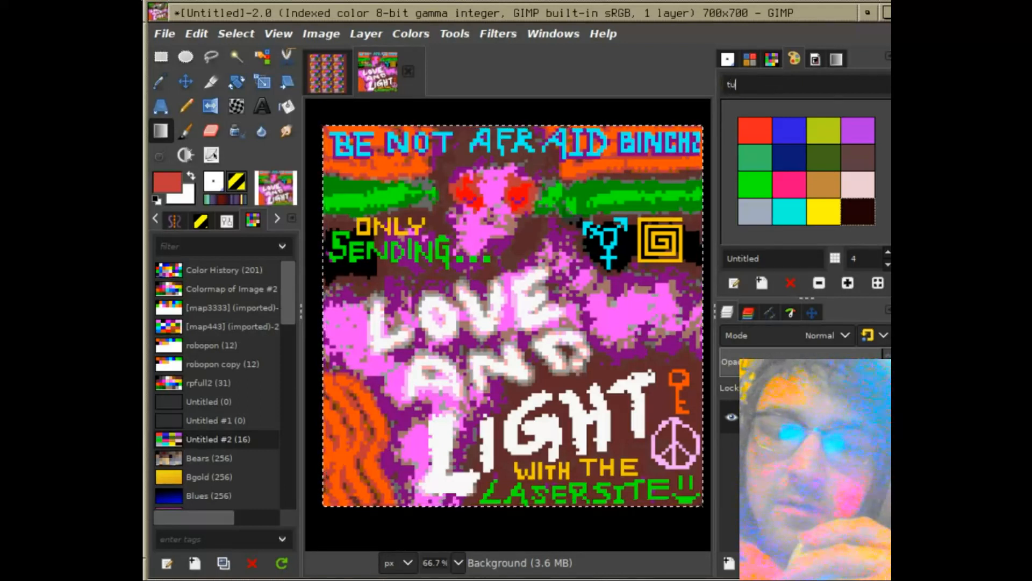
{"action": "type", "text": "torial"}
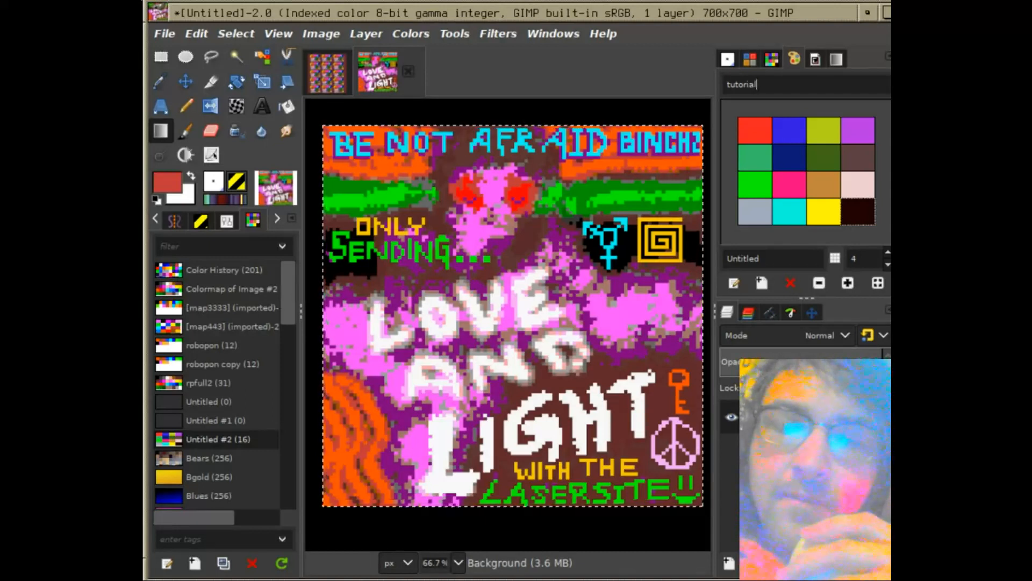
{"action": "left_click", "coordinate": [791, 226]}
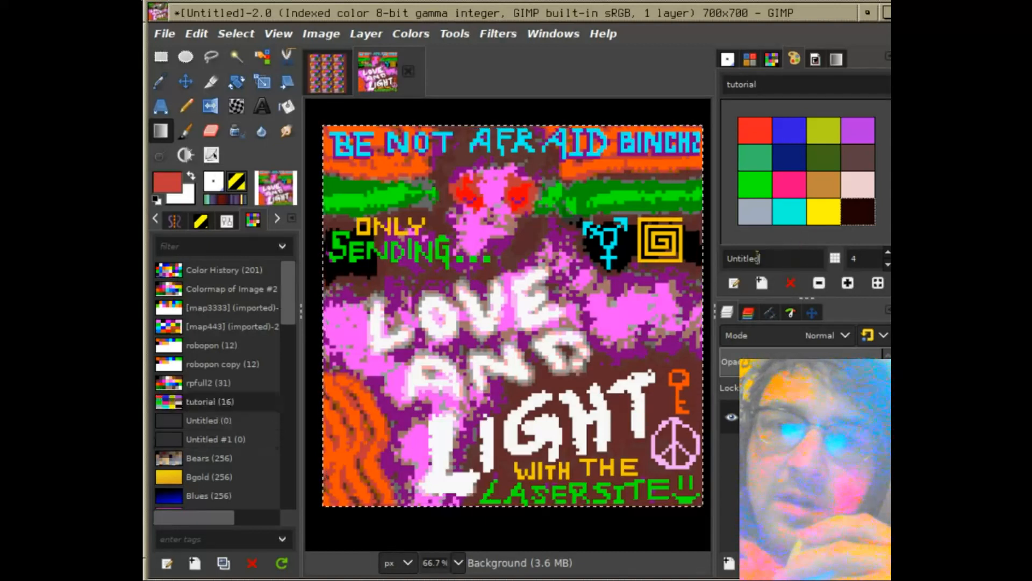
Copy the palette's name tutorial and use it as the name of the untitled color entry.
{"action": "double_click", "coordinate": [769, 85]}
{"action": "right_click", "coordinate": [762, 86]}
{"action": "left_click", "coordinate": [791, 117]}
{"action": "double_click", "coordinate": [772, 260]}
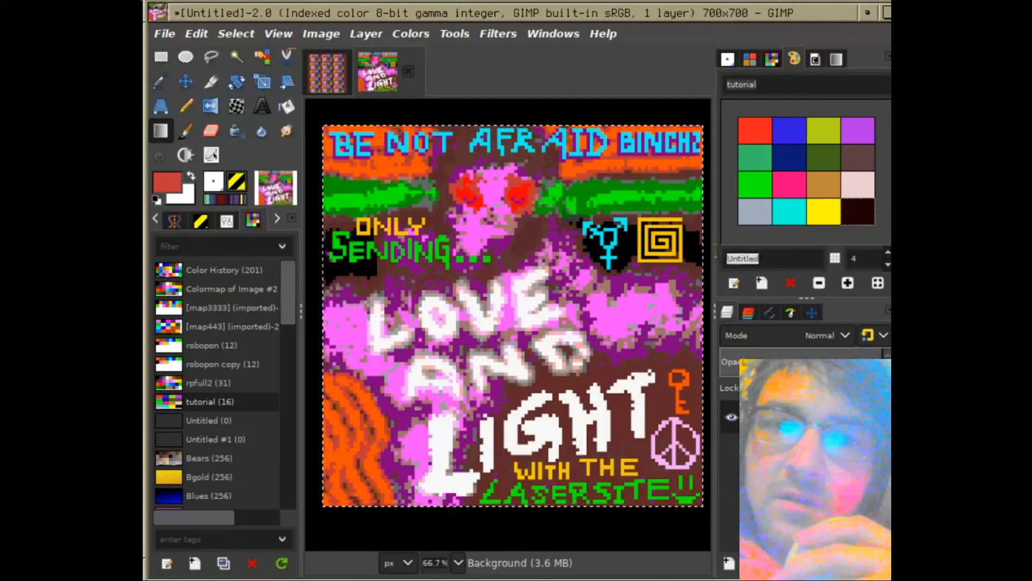
{"action": "right_click", "coordinate": [754, 259]}
{"action": "left_click", "coordinate": [792, 303]}
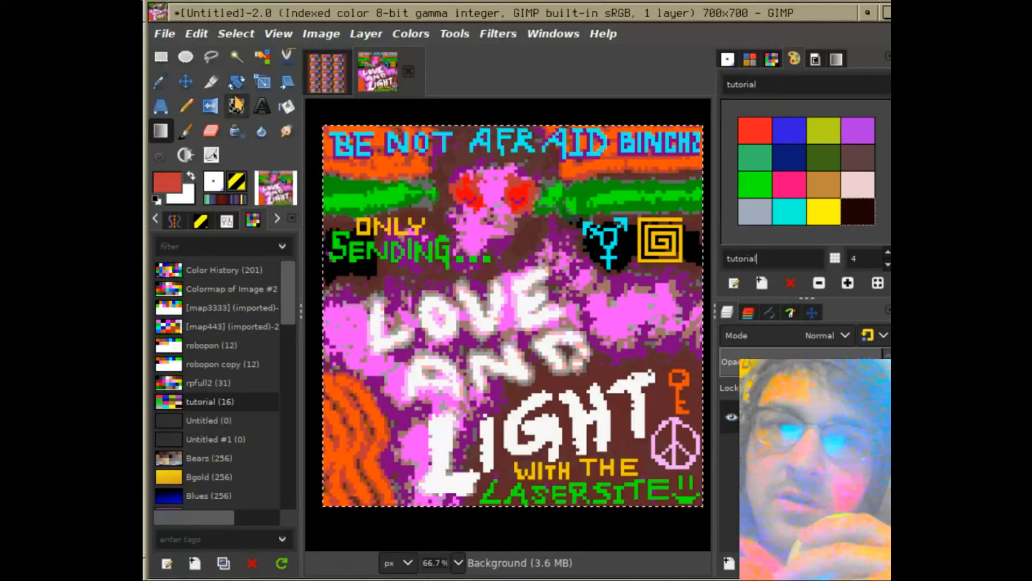
Start a new image, show its advanced options and move the dialog so they fit on screen.
{"action": "left_click", "coordinate": [166, 35]}
{"action": "left_click", "coordinate": [185, 61]}
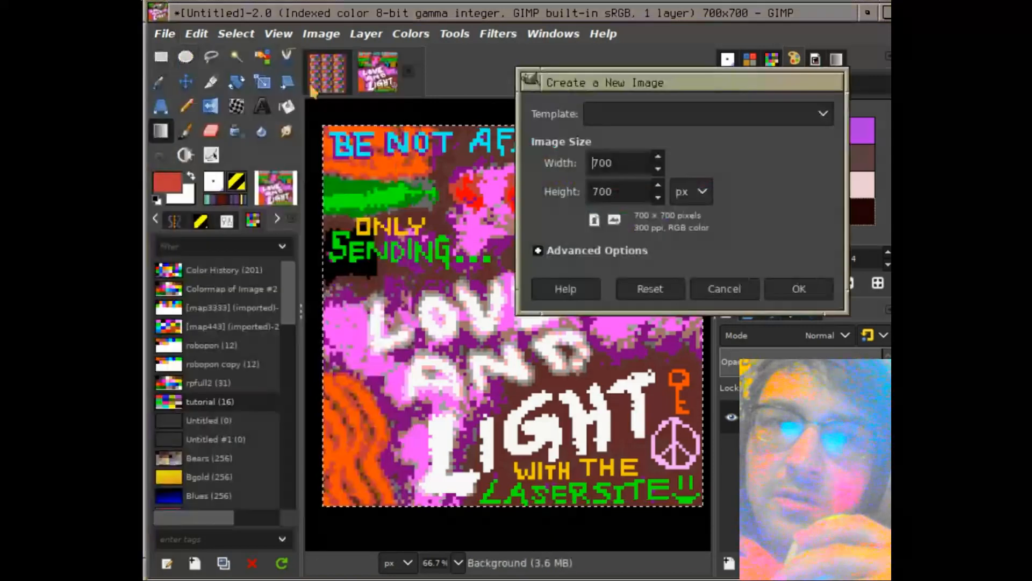
{"action": "left_click", "coordinate": [538, 251]}
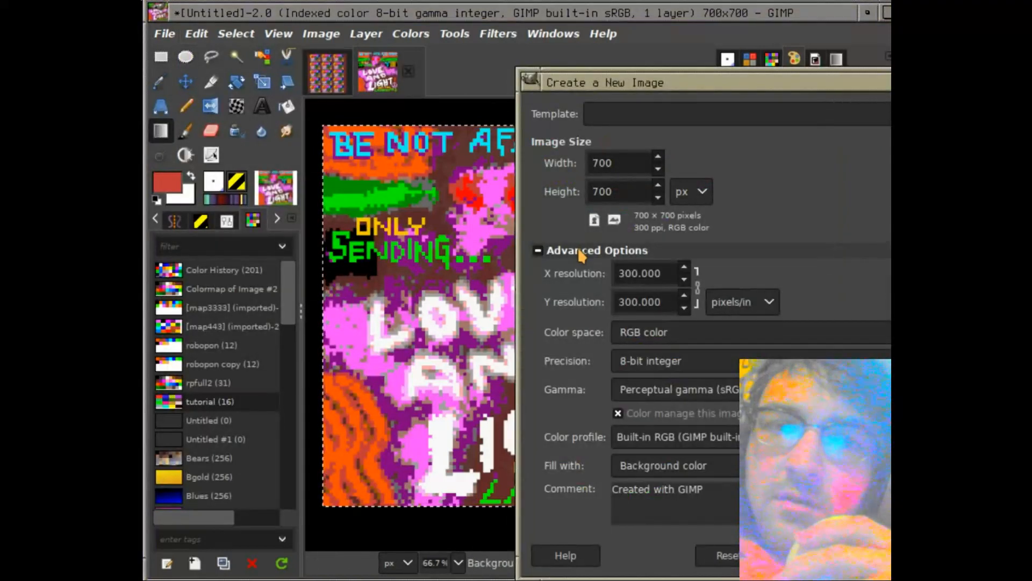
{"action": "left_click_drag", "start_coordinate": [670, 82], "coordinate": [505, 32]}
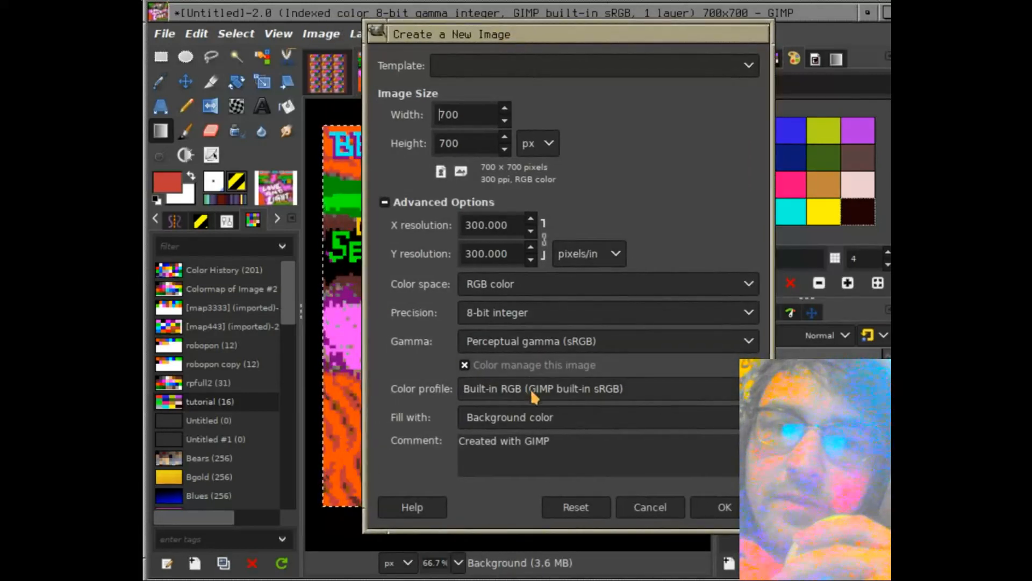
Examine the color profile, color space and precision choices available for the new image.
{"action": "left_click", "coordinate": [505, 396]}
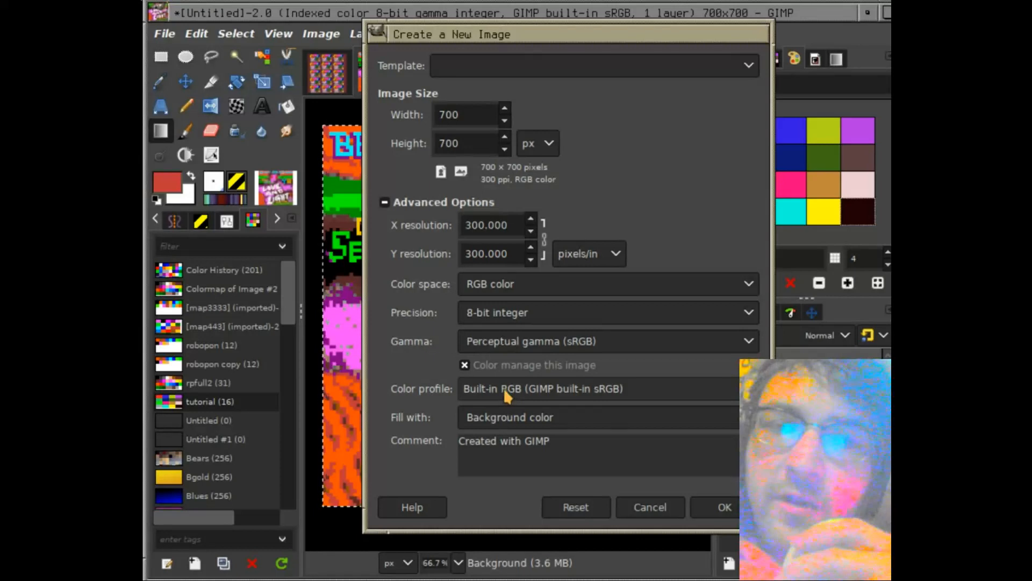
{"action": "left_click", "coordinate": [506, 396]}
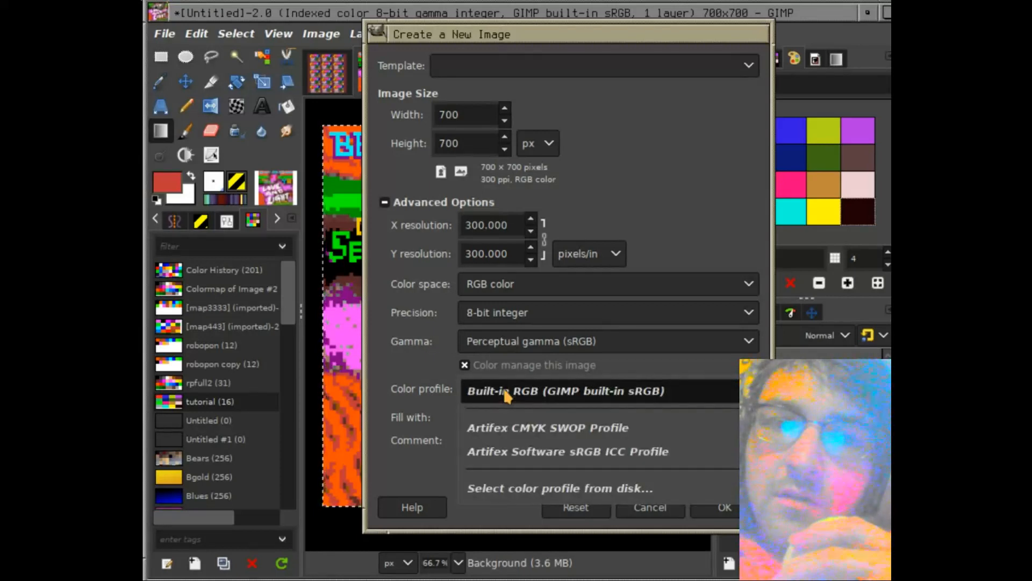
{"action": "left_click", "coordinate": [503, 390]}
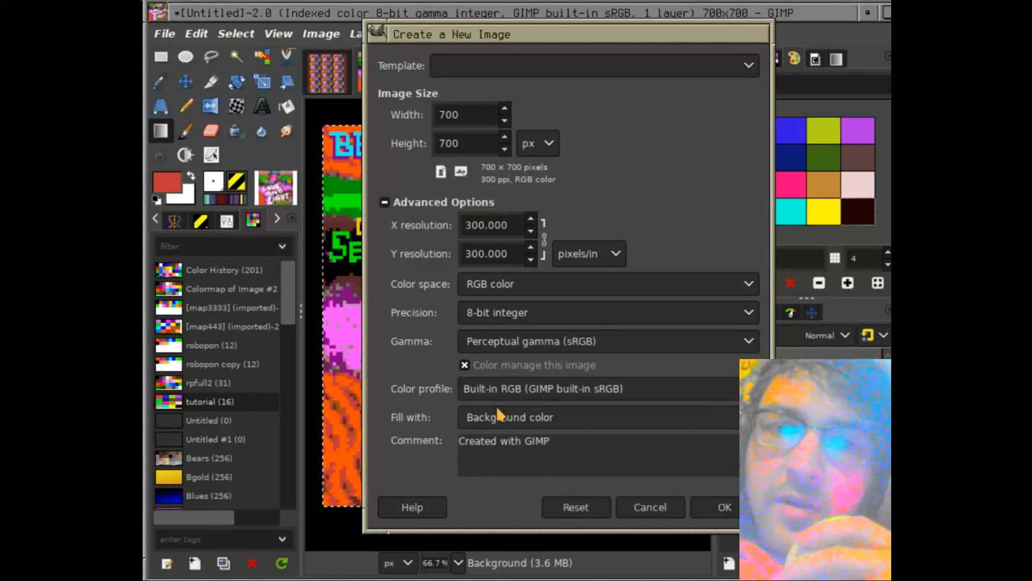
{"action": "left_click", "coordinate": [501, 290]}
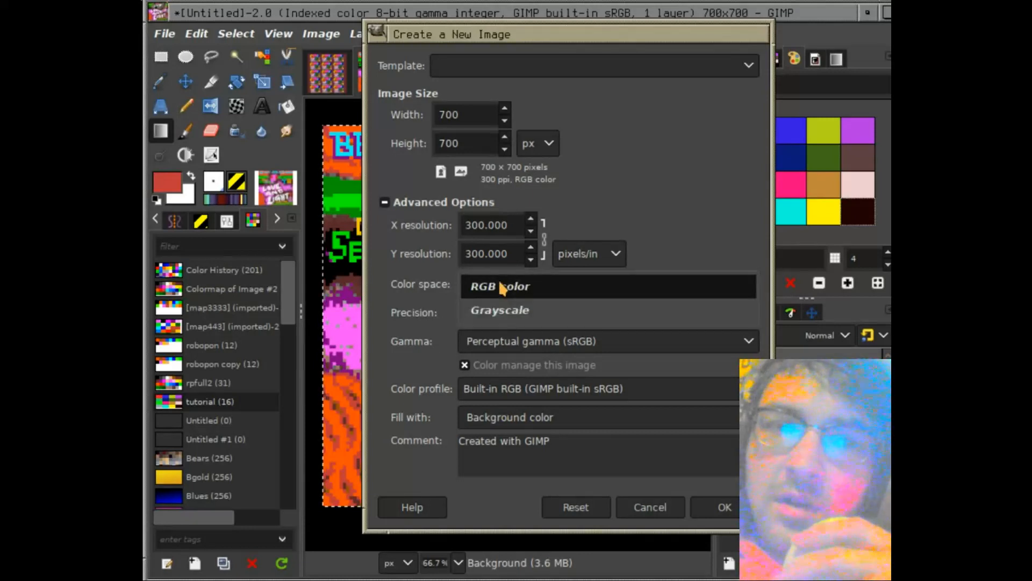
{"action": "left_click", "coordinate": [407, 280]}
{"action": "left_click", "coordinate": [487, 316]}
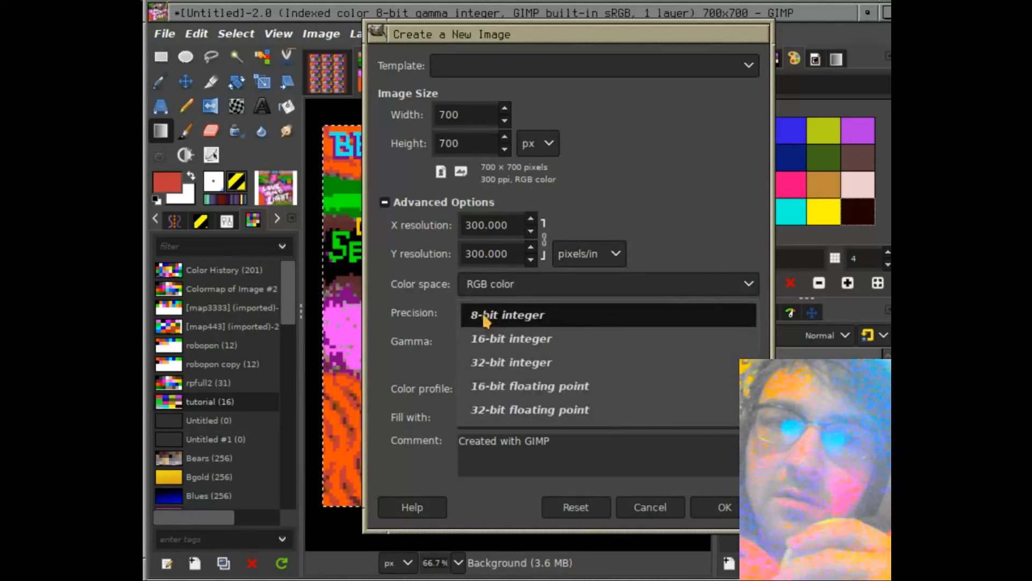
{"action": "left_click", "coordinate": [418, 310]}
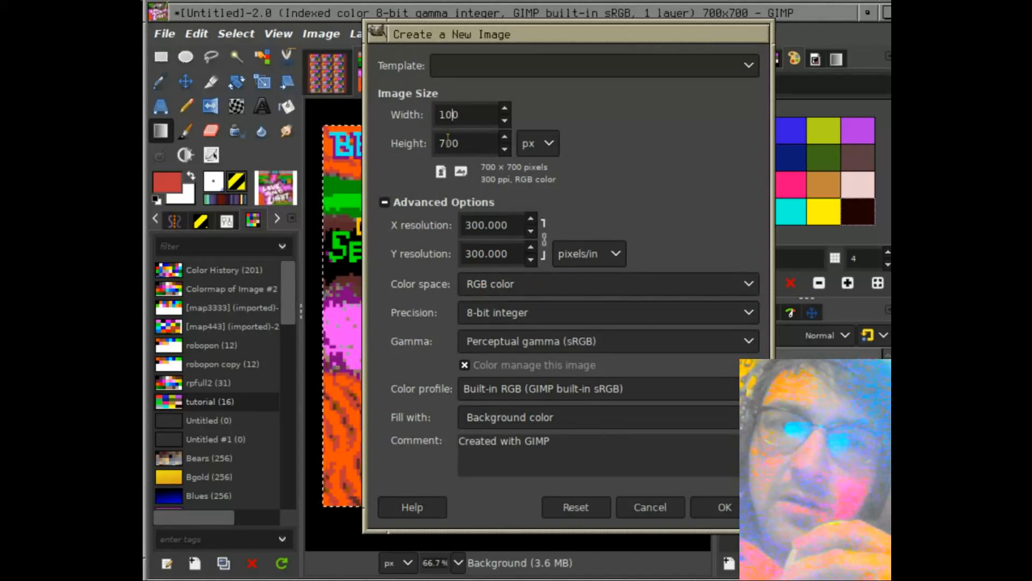
Set the new image's size to 100 × 100 px and create it.
{"action": "key", "text": "Tab"}
{"action": "left_click", "coordinate": [448, 141]}
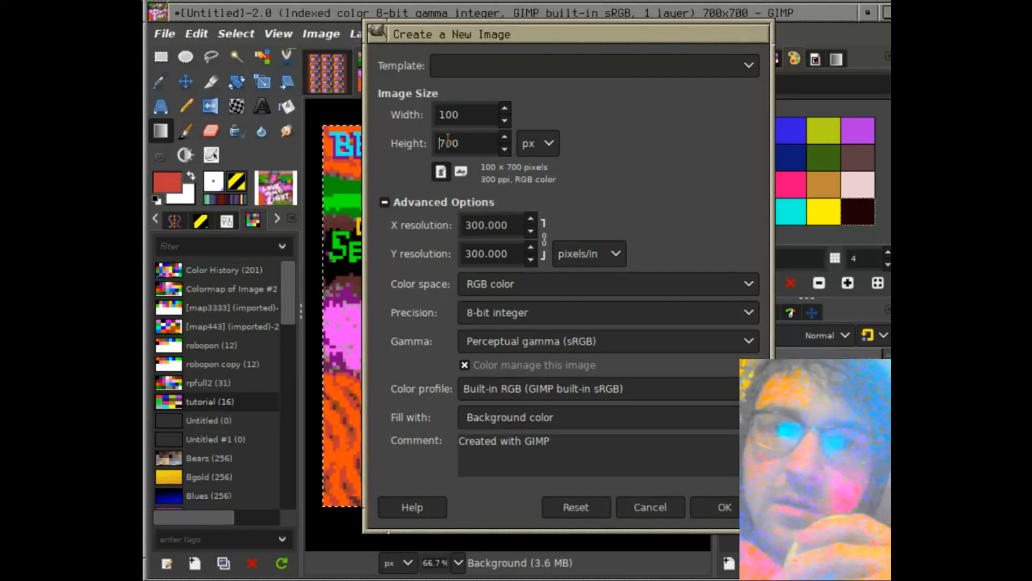
{"action": "type", "text": "1"}
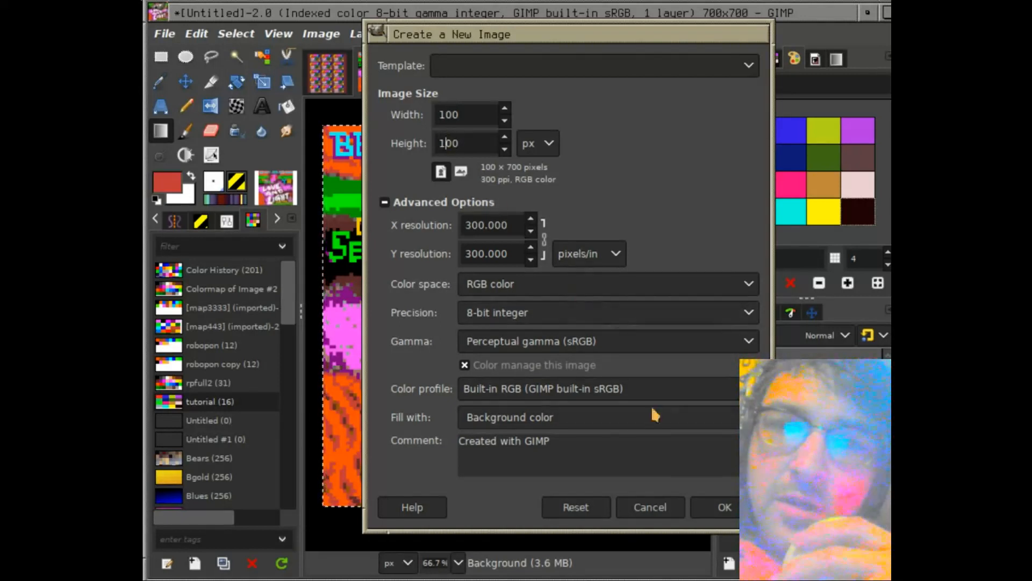
{"action": "left_click", "coordinate": [708, 503]}
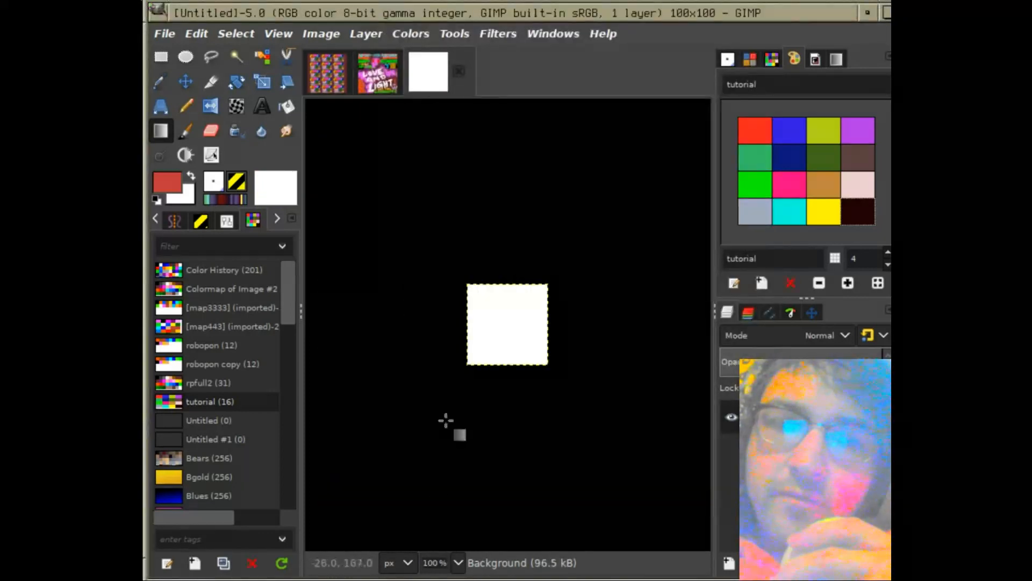
Set the Gradient tool's opacity to 100 for use on the new blank canvas.
{"action": "left_click", "coordinate": [458, 563]}
{"action": "left_click", "coordinate": [454, 419]}
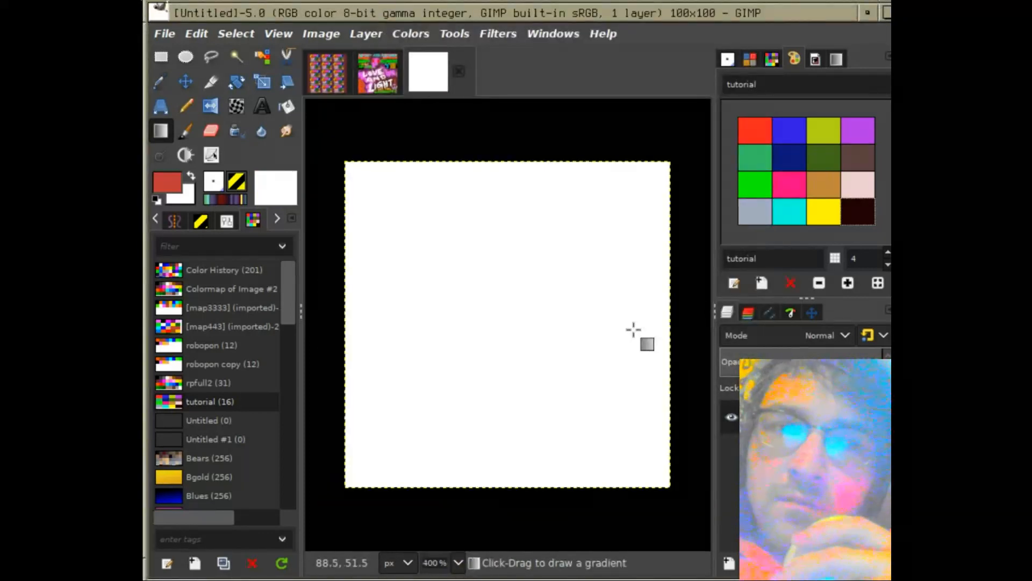
{"action": "left_click", "coordinate": [175, 221]}
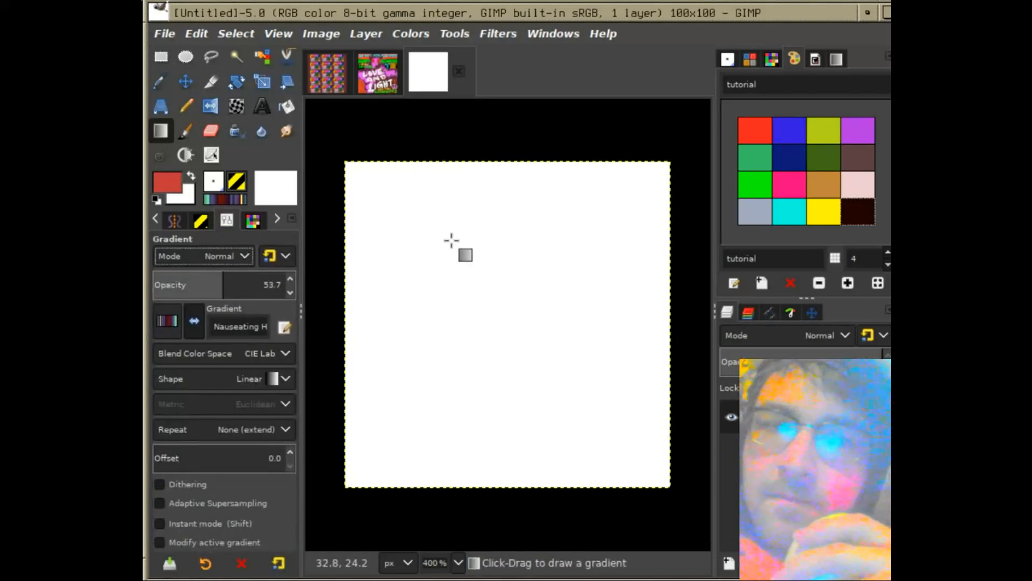
{"action": "left_click_drag", "start_coordinate": [252, 284], "coordinate": [291, 287]}
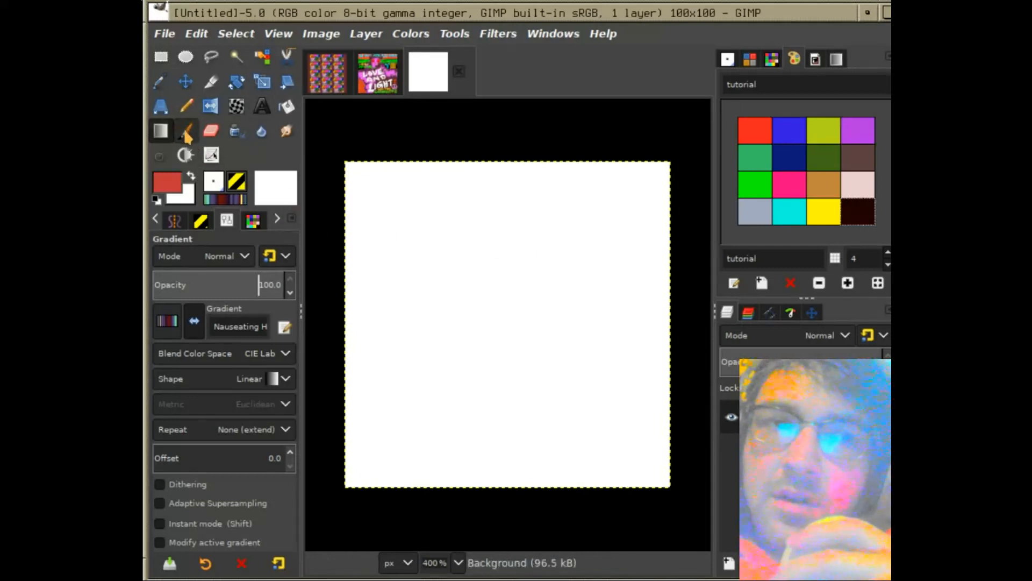
Try a steep linear gradient on the blank canvas, preview other gradients up to Golden, and discard it.
{"action": "left_click_drag", "start_coordinate": [456, 241], "coordinate": [425, 435]}
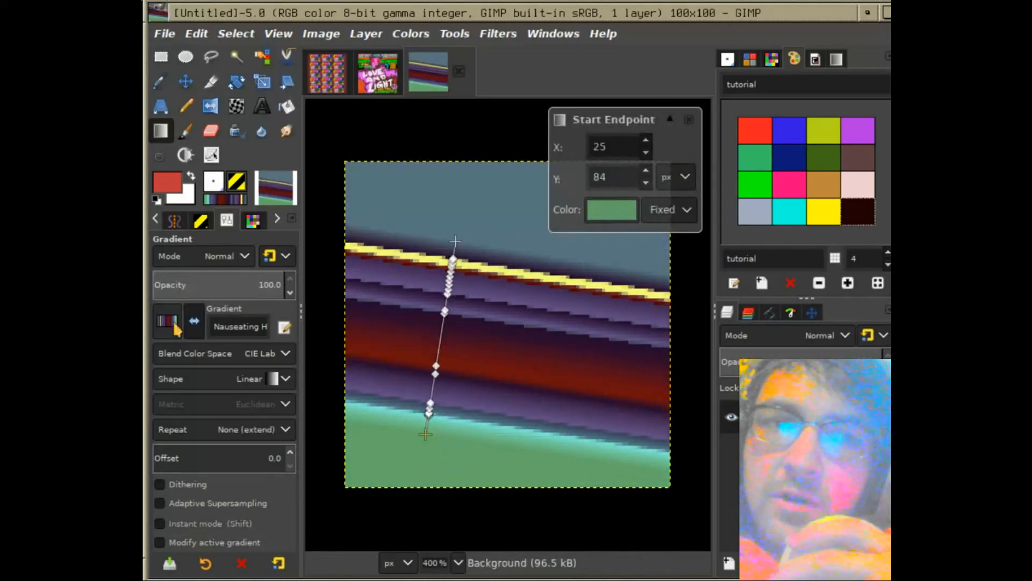
{"action": "scroll", "coordinate": [173, 320], "scroll_direction": "up", "scroll_amount": 4}
{"action": "scroll", "coordinate": [173, 320], "scroll_direction": "up", "scroll_amount": 6}
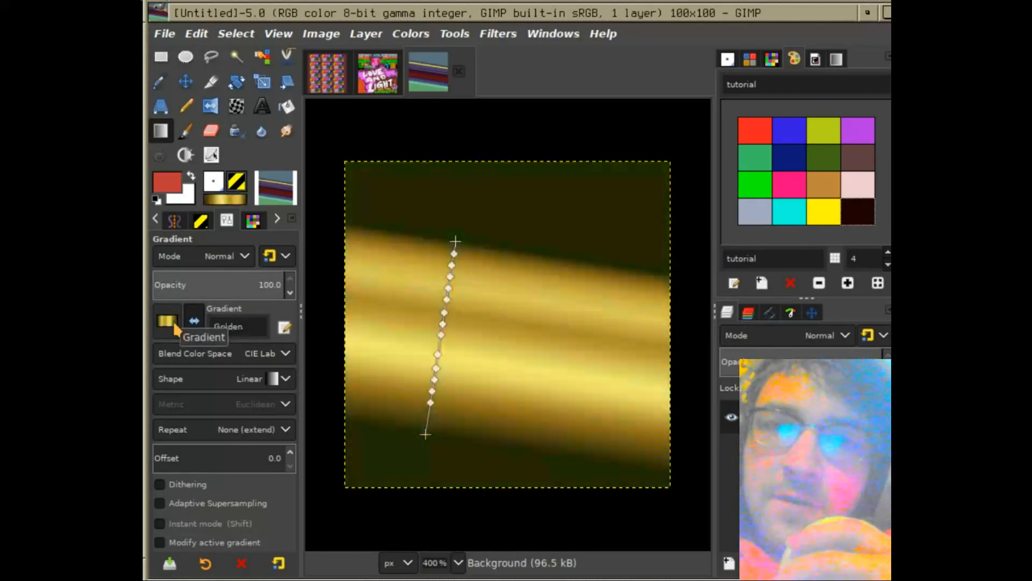
{"action": "scroll", "coordinate": [174, 325], "scroll_direction": "down", "scroll_amount": 2}
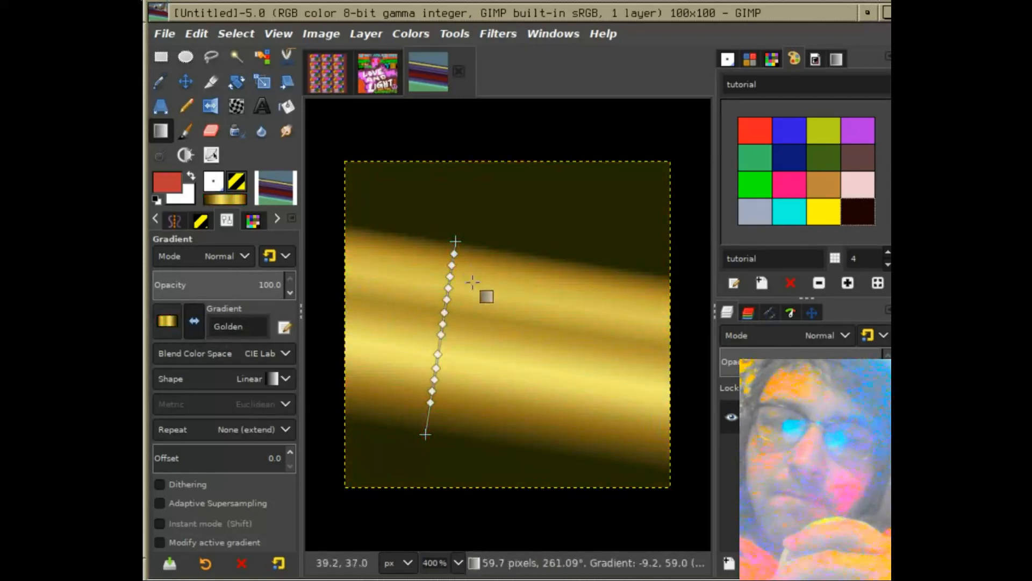
{"action": "key", "text": "Escape"}
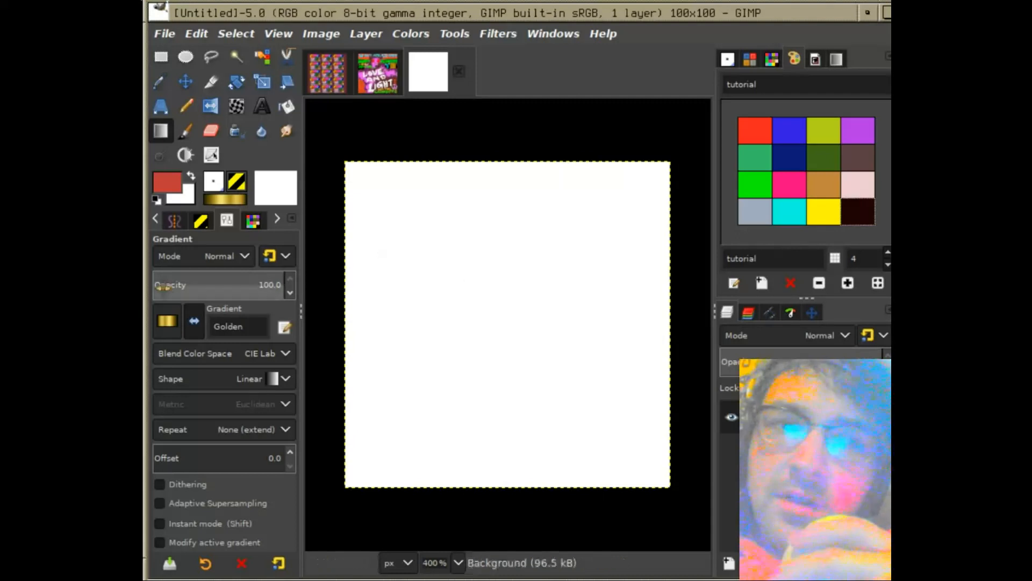
Fill the canvas with the full-saturation rainbow gradient, drawn diagonally about 86 px from upper left to lower right.
{"action": "left_click", "coordinate": [167, 325]}
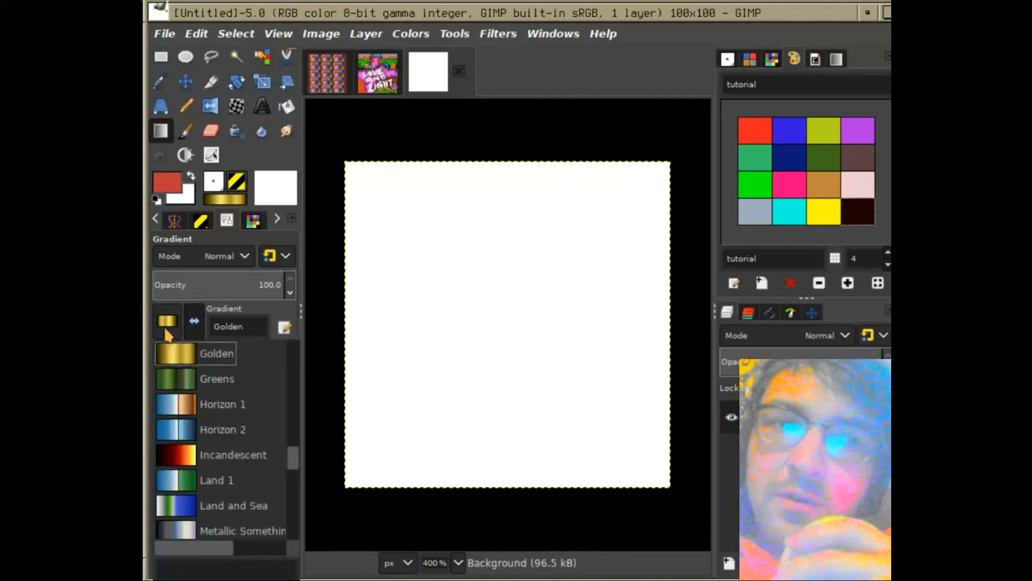
{"action": "scroll", "coordinate": [229, 456], "scroll_direction": "up", "scroll_amount": 3}
{"action": "left_click", "coordinate": [222, 457]}
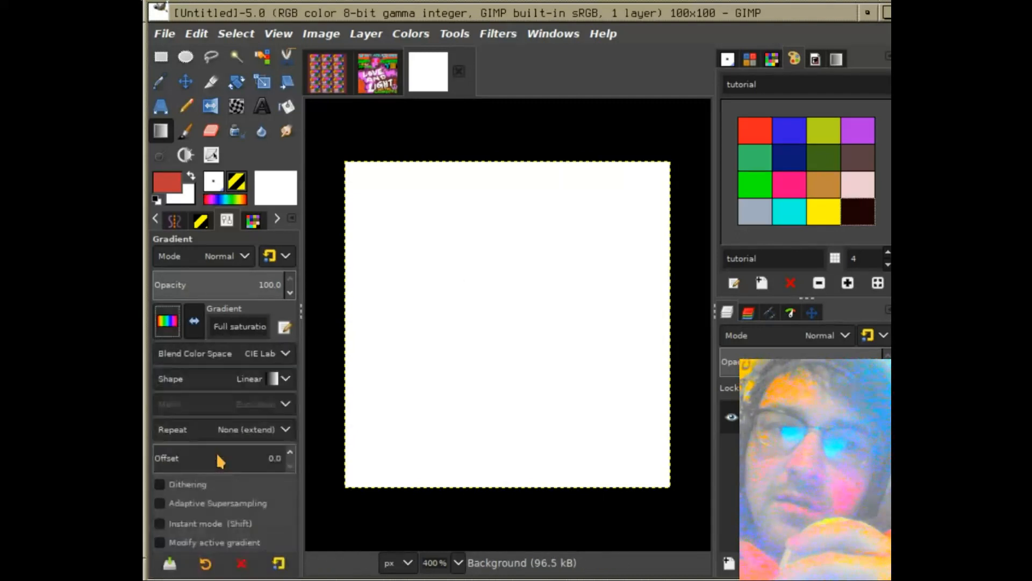
{"action": "left_click_drag", "start_coordinate": [371, 264], "coordinate": [599, 428]}
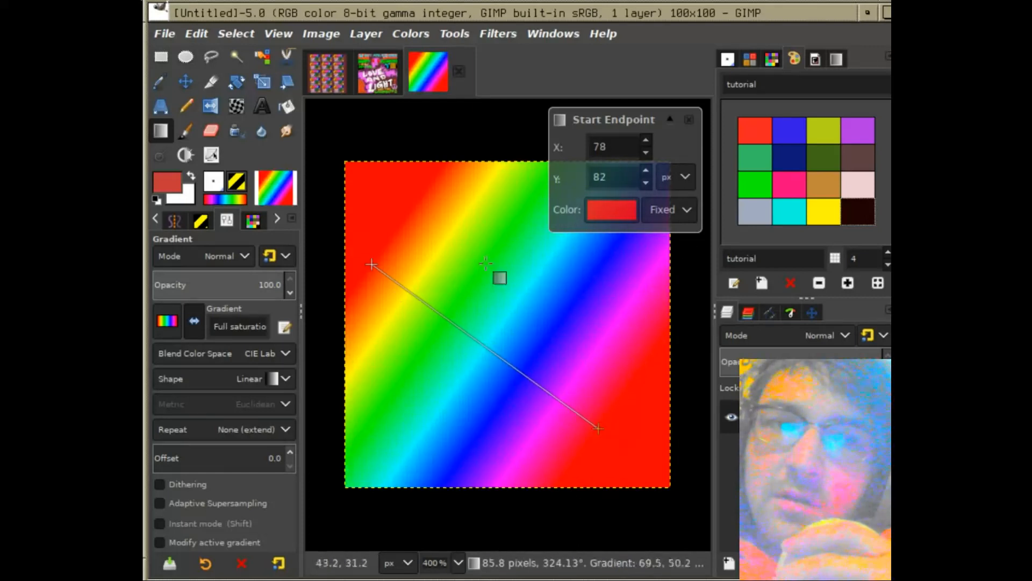
{"action": "key", "text": "Return"}
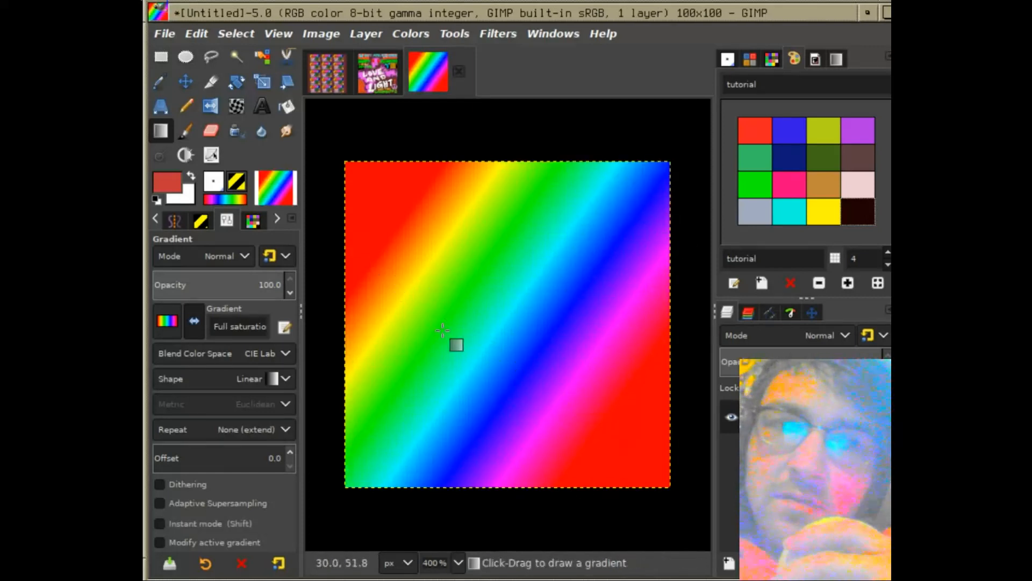
Overlay a nearly vertical Four bars gradient in Dodge mode, with its upper endpoint moved to about X 37, Y 4.
{"action": "scroll", "coordinate": [163, 323], "scroll_direction": "up", "scroll_amount": 4}
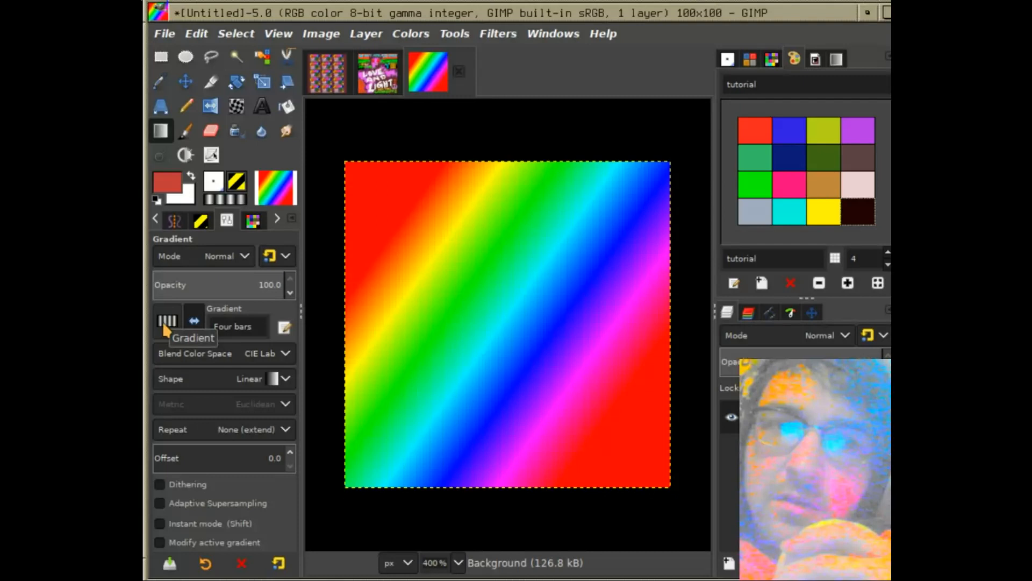
{"action": "left_click_drag", "start_coordinate": [498, 227], "coordinate": [490, 460]}
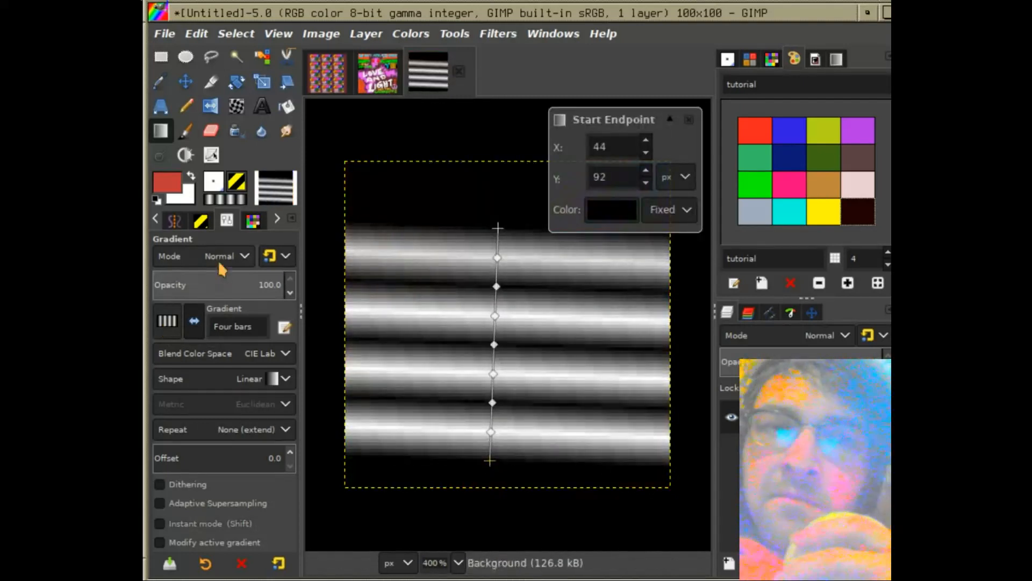
{"action": "scroll", "coordinate": [221, 269], "scroll_direction": "down", "scroll_amount": 7}
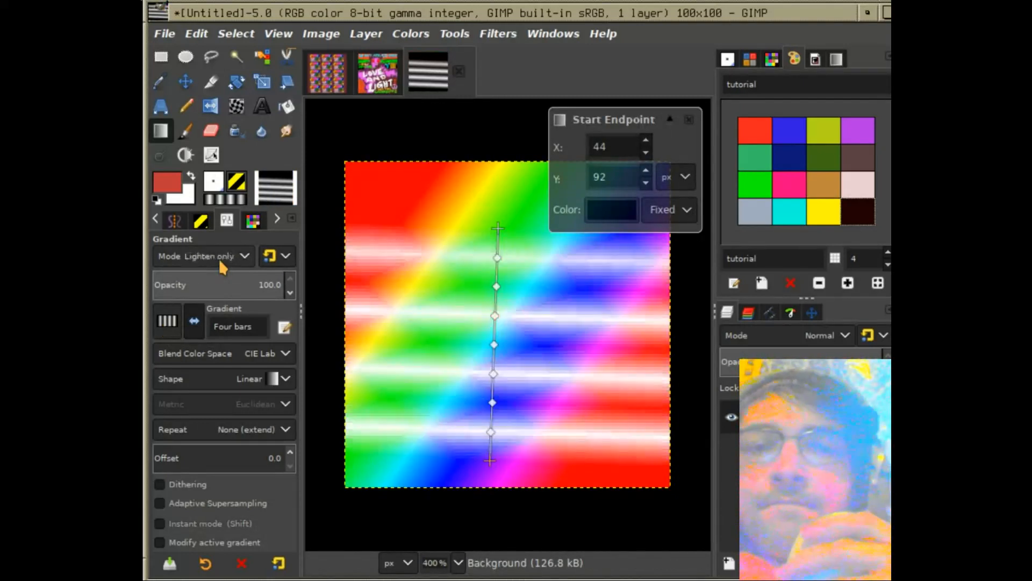
{"action": "scroll", "coordinate": [221, 268], "scroll_direction": "down", "scroll_amount": 1}
{"action": "scroll", "coordinate": [221, 267], "scroll_direction": "down", "scroll_amount": 3}
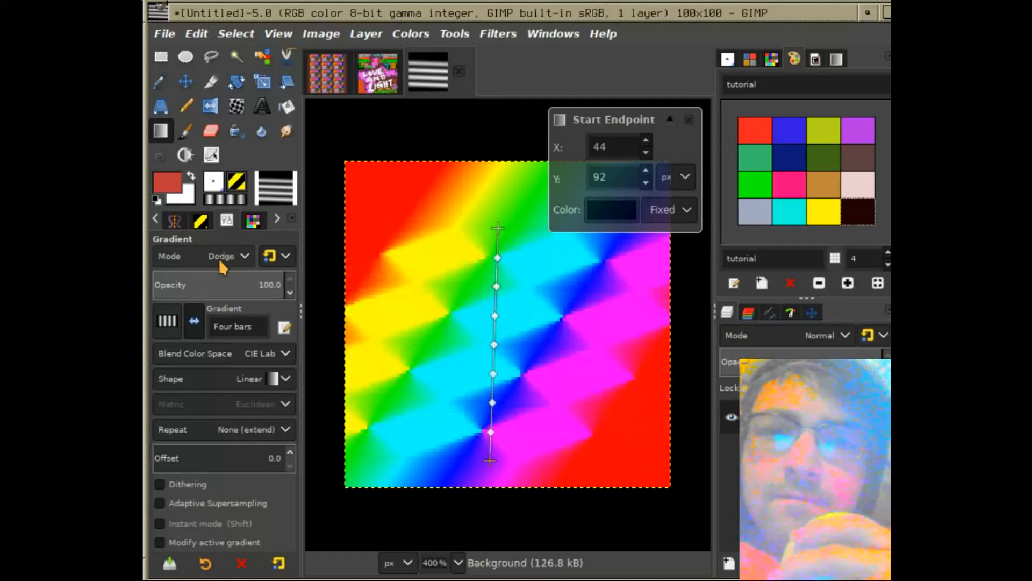
{"action": "scroll", "coordinate": [221, 267], "scroll_direction": "up", "scroll_amount": 1}
{"action": "left_click_drag", "start_coordinate": [498, 228], "coordinate": [465, 175]}
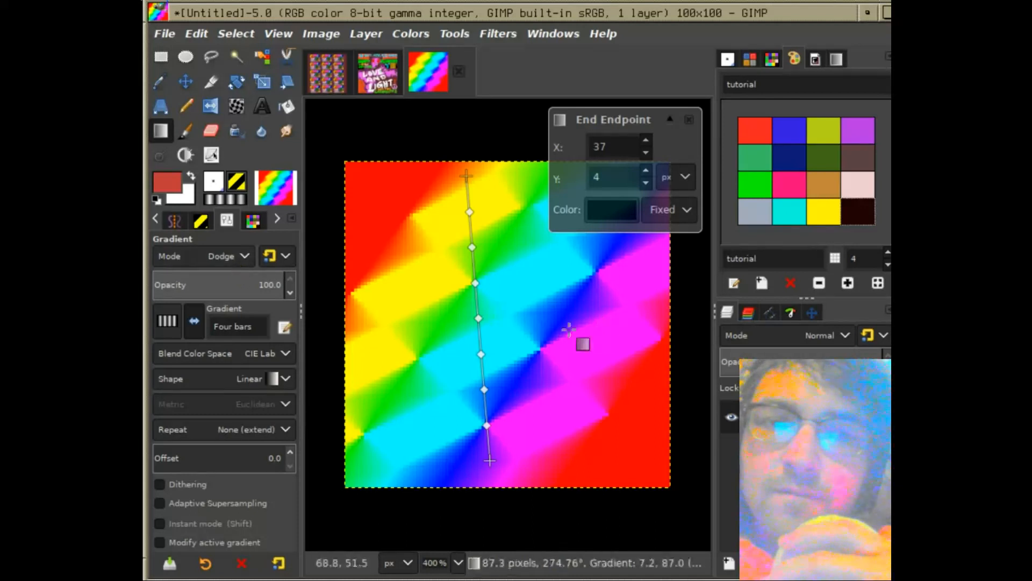
{"action": "key", "text": "Return"}
Overlay another Four bars gradient in Linear burn mode, stretching both endpoints beyond the canvas sides, with the start endpoint at about X 221, Y 99.
{"action": "left_click_drag", "start_coordinate": [378, 262], "coordinate": [615, 453]}
{"action": "scroll", "coordinate": [223, 261], "scroll_direction": "down", "scroll_amount": 2}
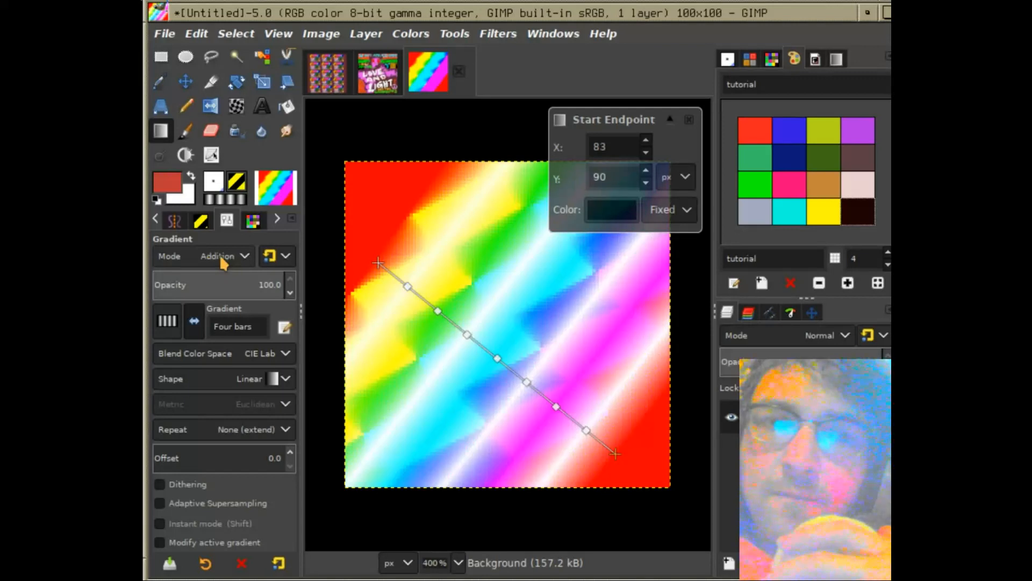
{"action": "left_click_drag", "start_coordinate": [378, 262], "coordinate": [153, 334]}
{"action": "left_click_drag", "start_coordinate": [615, 453], "coordinate": [1031, 484]}
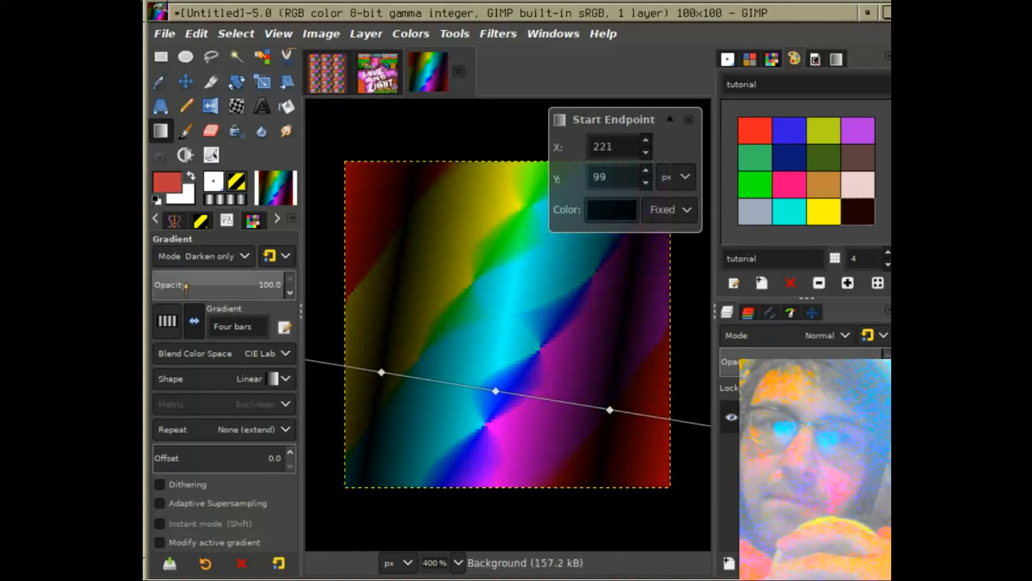
{"action": "scroll", "coordinate": [201, 266], "scroll_direction": "down", "scroll_amount": 1}
{"action": "scroll", "coordinate": [199, 260], "scroll_direction": "down", "scroll_amount": 4}
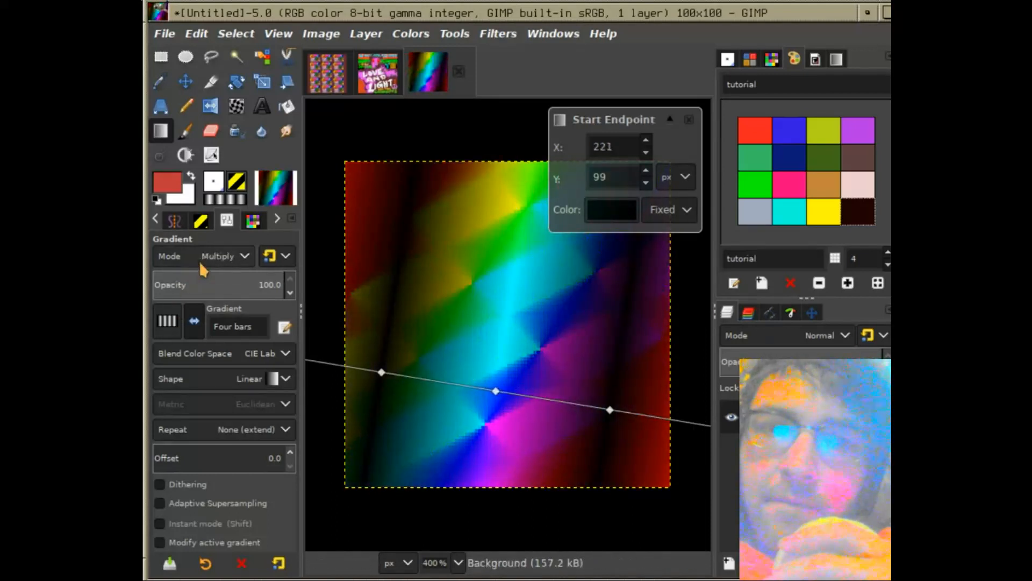
{"action": "scroll", "coordinate": [199, 261], "scroll_direction": "up", "scroll_amount": 1}
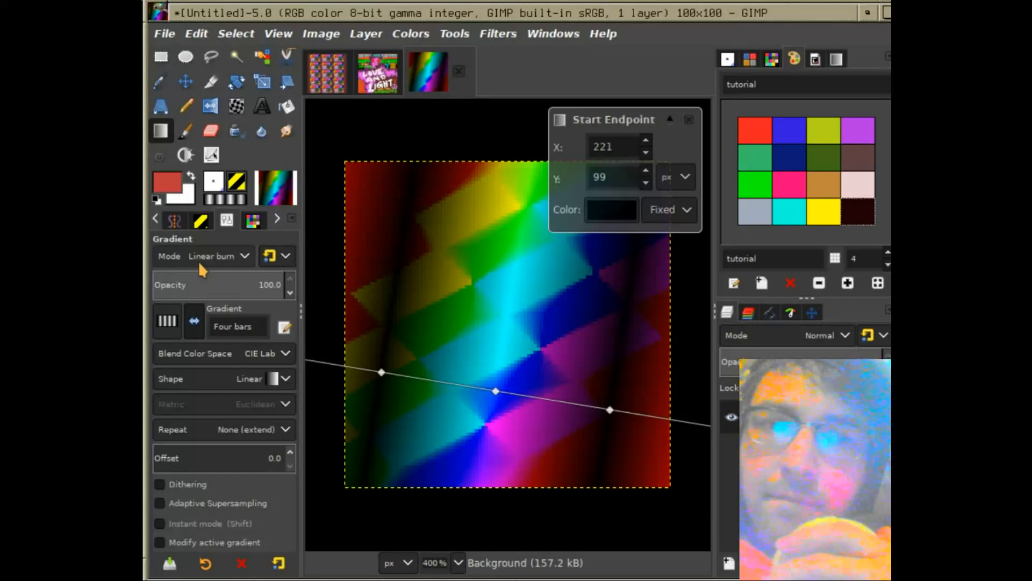
{"action": "left_click", "coordinate": [598, 337]}
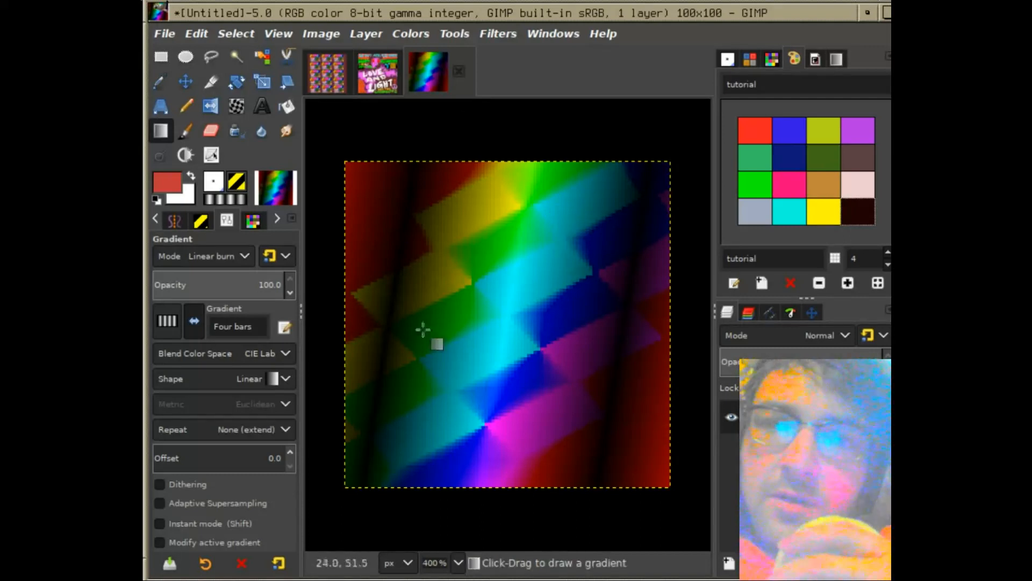
Start converting the image to indexed colors and choose the custom palette named tutorial as the colormap.
{"action": "left_click", "coordinate": [312, 37]}
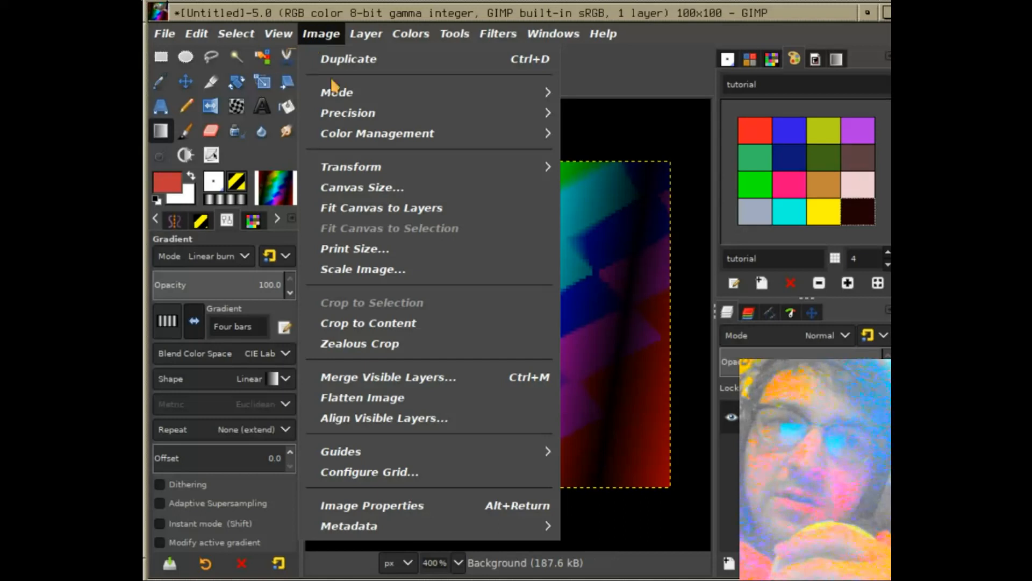
{"action": "mouse_move", "coordinate": [337, 97]}
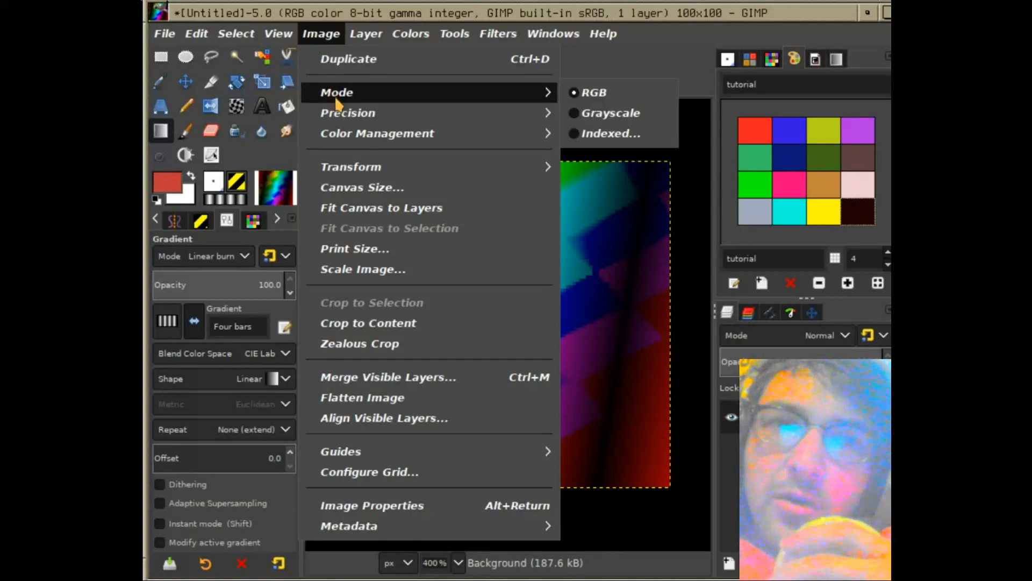
{"action": "left_click", "coordinate": [591, 133]}
{"action": "left_click_drag", "start_coordinate": [542, 144], "coordinate": [653, 91]}
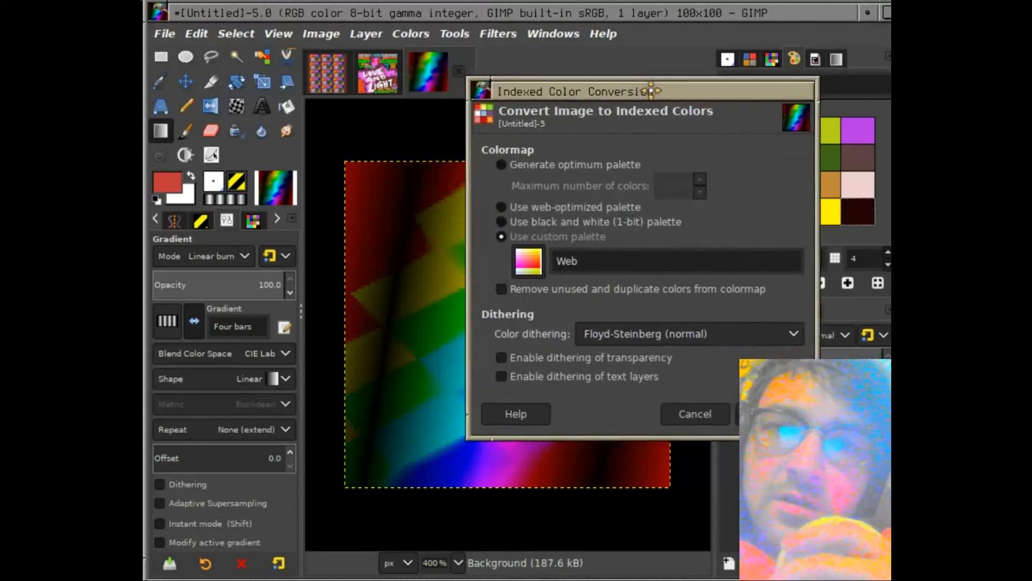
{"action": "left_click", "coordinate": [507, 165]}
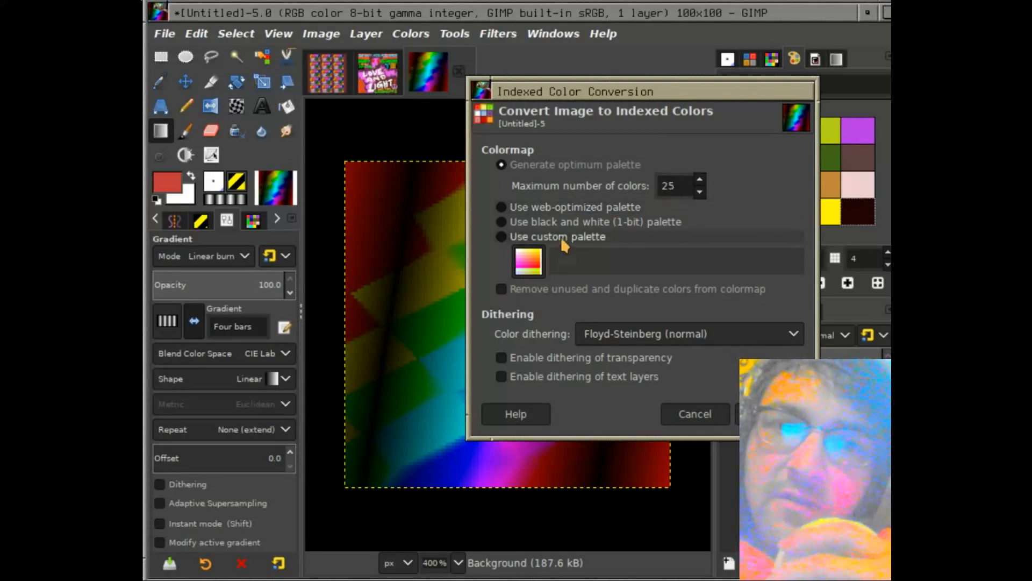
{"action": "left_click", "coordinate": [563, 238]}
{"action": "left_click", "coordinate": [520, 272]}
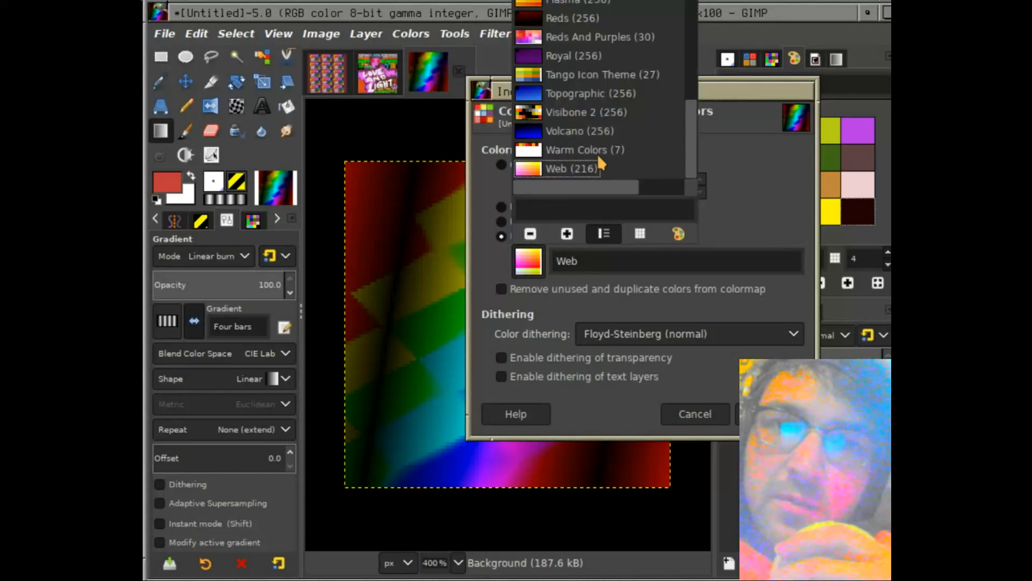
{"action": "scroll", "coordinate": [596, 137], "scroll_direction": "up", "scroll_amount": 5}
{"action": "scroll", "coordinate": [596, 137], "scroll_direction": "down", "scroll_amount": 4}
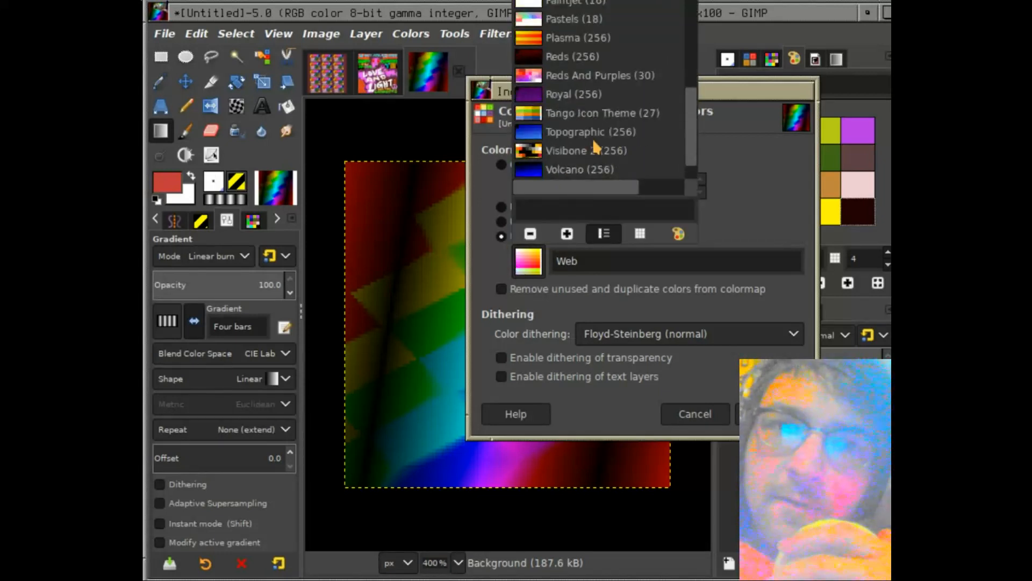
{"action": "scroll", "coordinate": [596, 145], "scroll_direction": "up", "scroll_amount": 12}
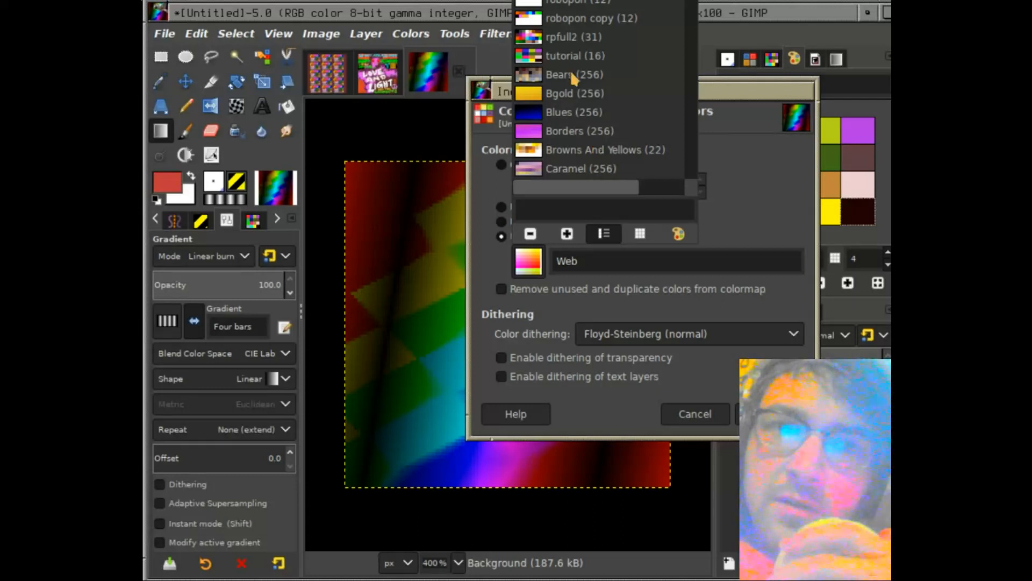
{"action": "left_click", "coordinate": [571, 56]}
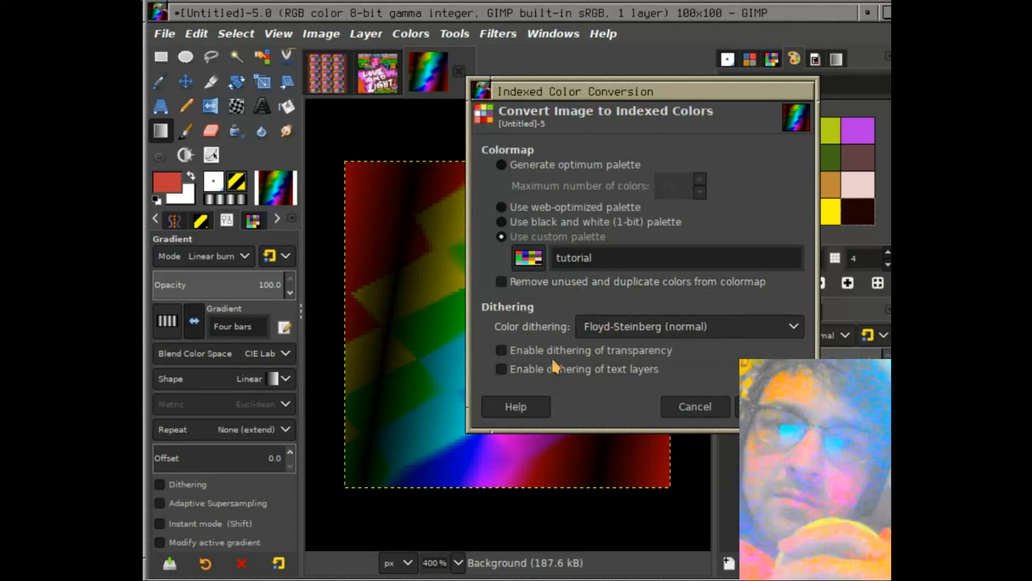
Convert the image with Floyd-Steinberg (normal) color dithering.
{"action": "left_click", "coordinate": [640, 326]}
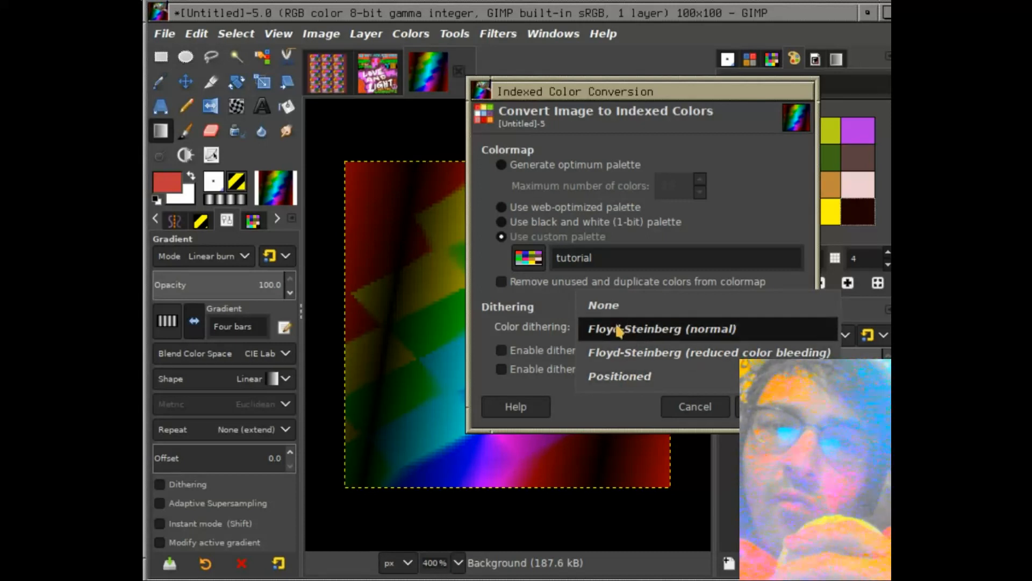
{"action": "left_click", "coordinate": [587, 333]}
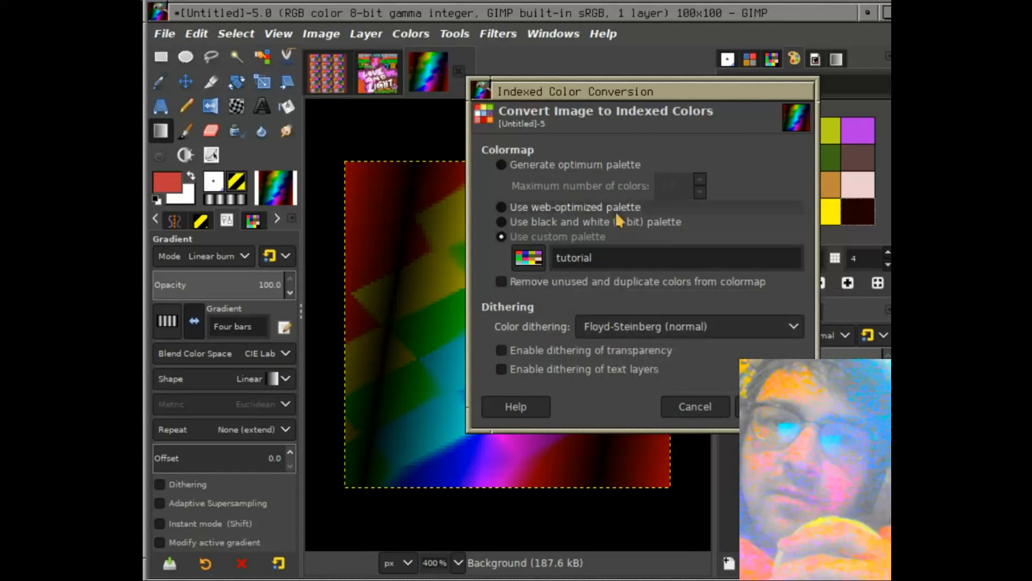
{"action": "left_click", "coordinate": [773, 406]}
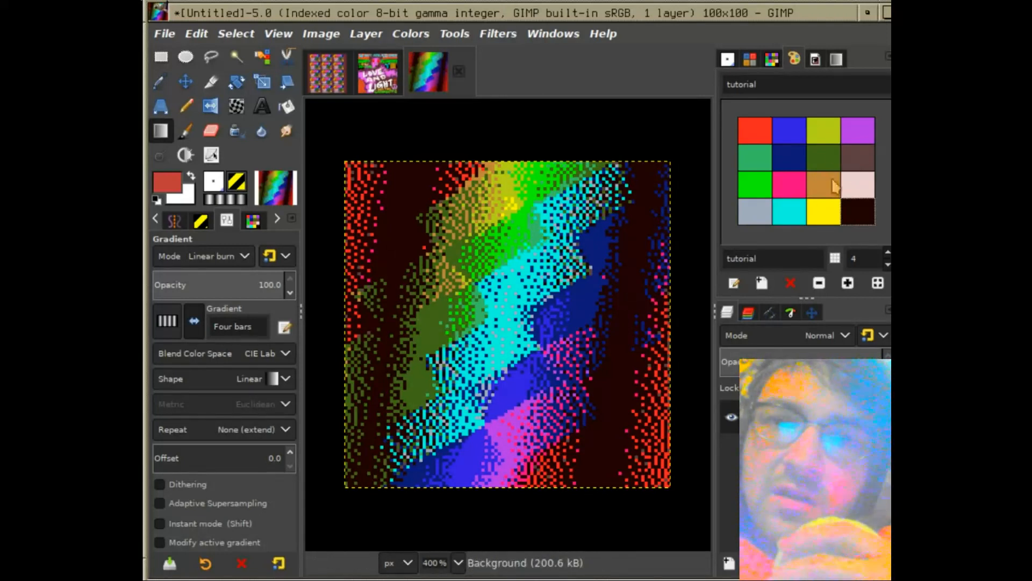
Undo, redo and undo again the indexed conversion to compare the dithered image with the smooth original.
{"action": "left_click", "coordinate": [196, 33]}
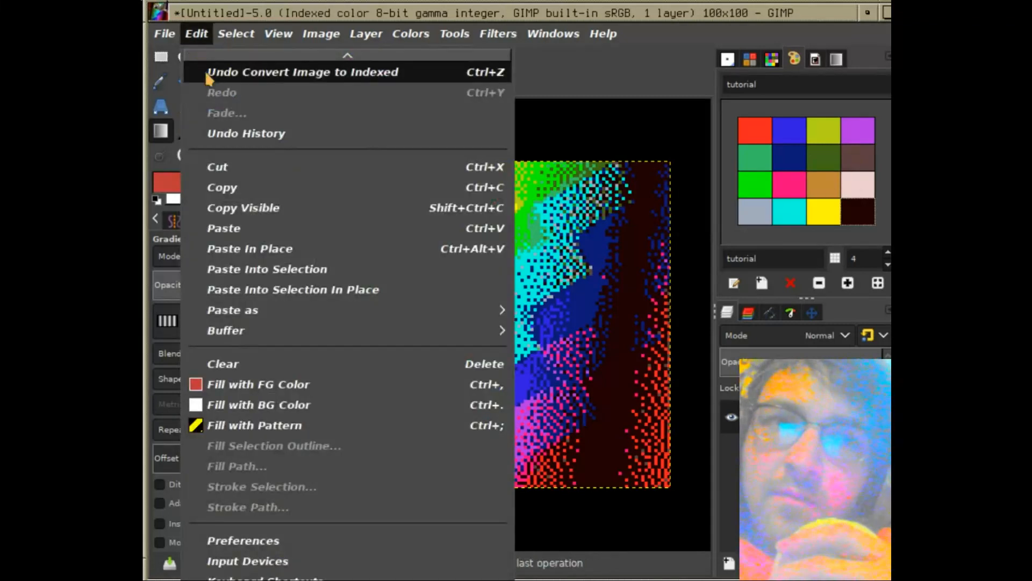
{"action": "left_click", "coordinate": [210, 79]}
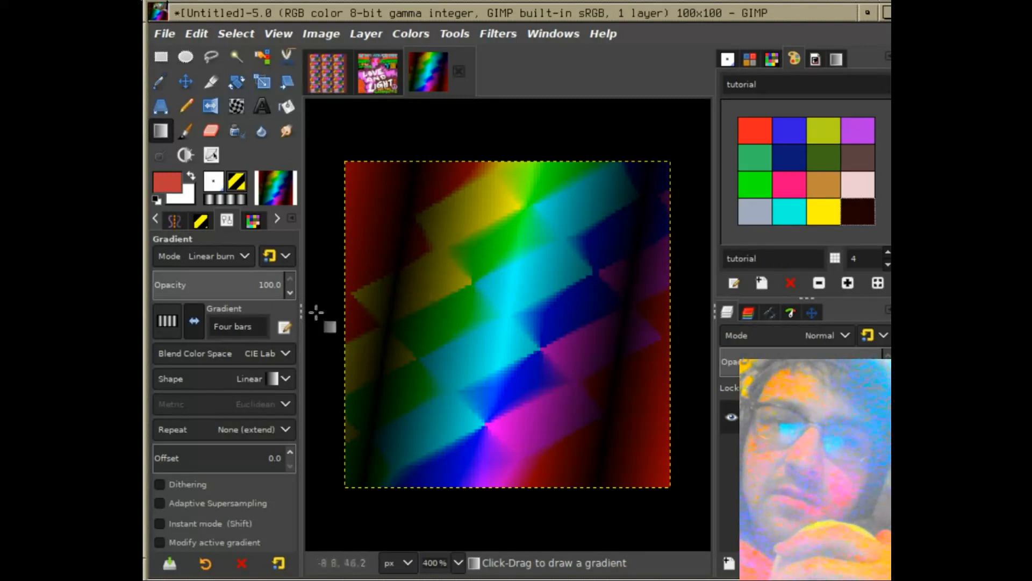
{"action": "left_click", "coordinate": [202, 39]}
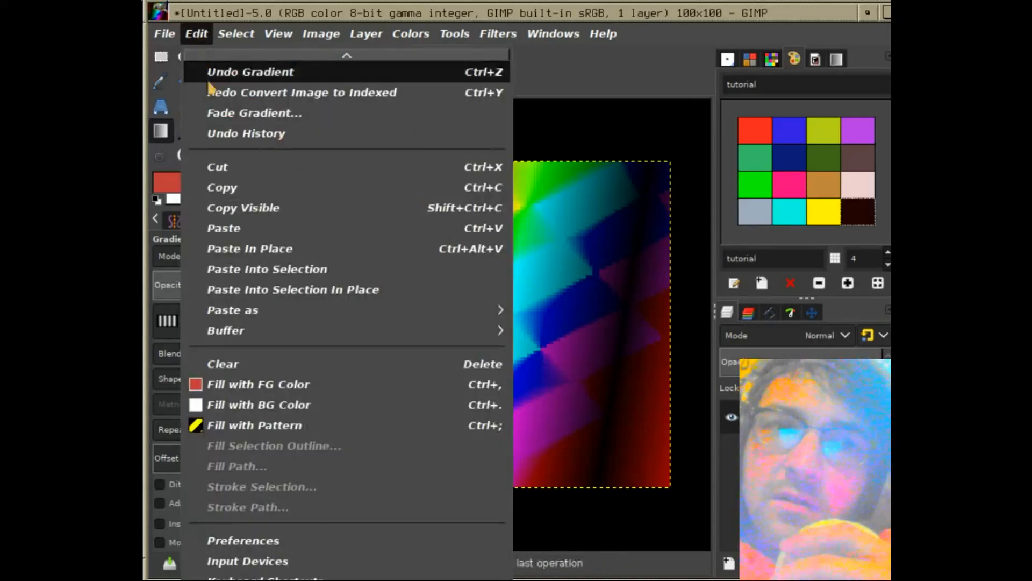
{"action": "left_click", "coordinate": [219, 92]}
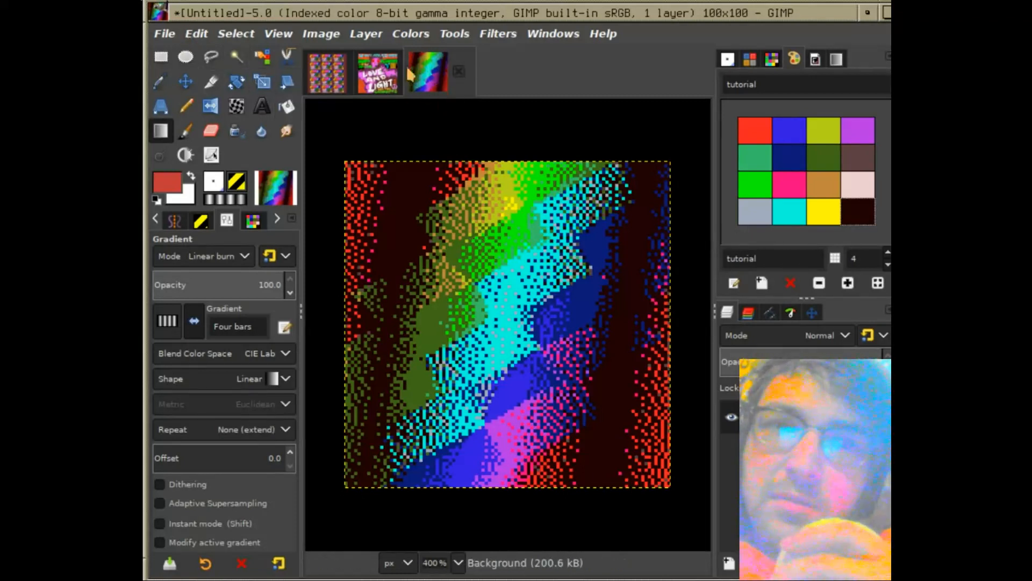
{"action": "left_click", "coordinate": [200, 33]}
{"action": "left_click", "coordinate": [218, 70]}
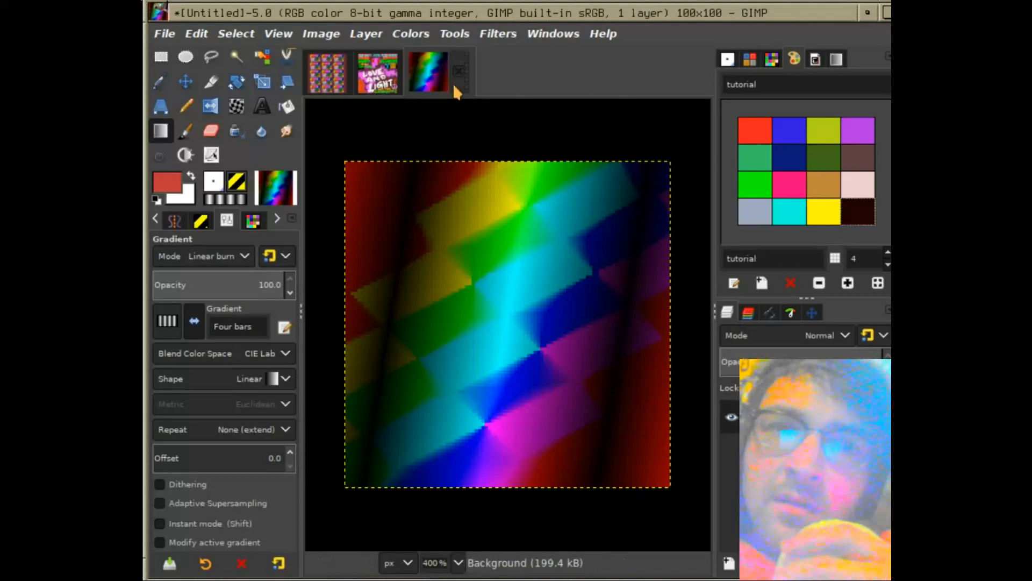
{"action": "left_click", "coordinate": [207, 35]}
{"action": "left_click", "coordinate": [207, 35]}
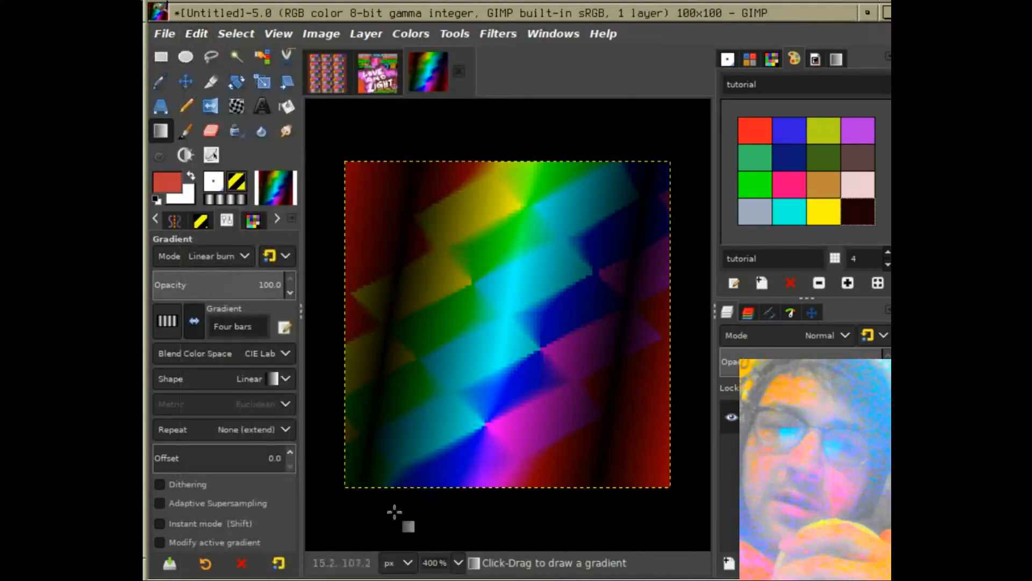
Set the zoom to 100% and compare both versions at actual size by redoing, undoing and redoing the indexed conversion.
{"action": "left_click", "coordinate": [459, 563]}
{"action": "left_click", "coordinate": [452, 464]}
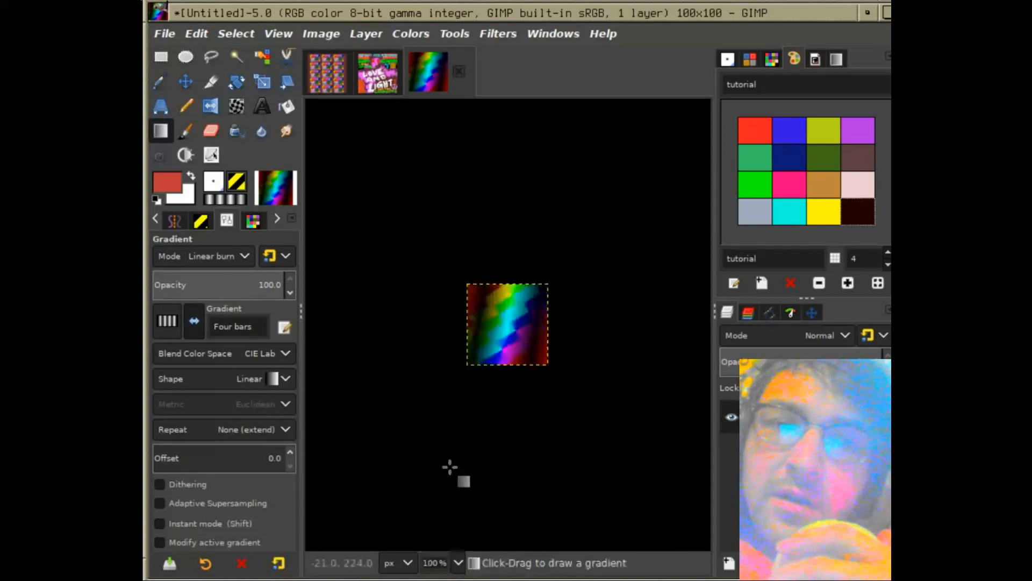
{"action": "left_click", "coordinate": [198, 35]}
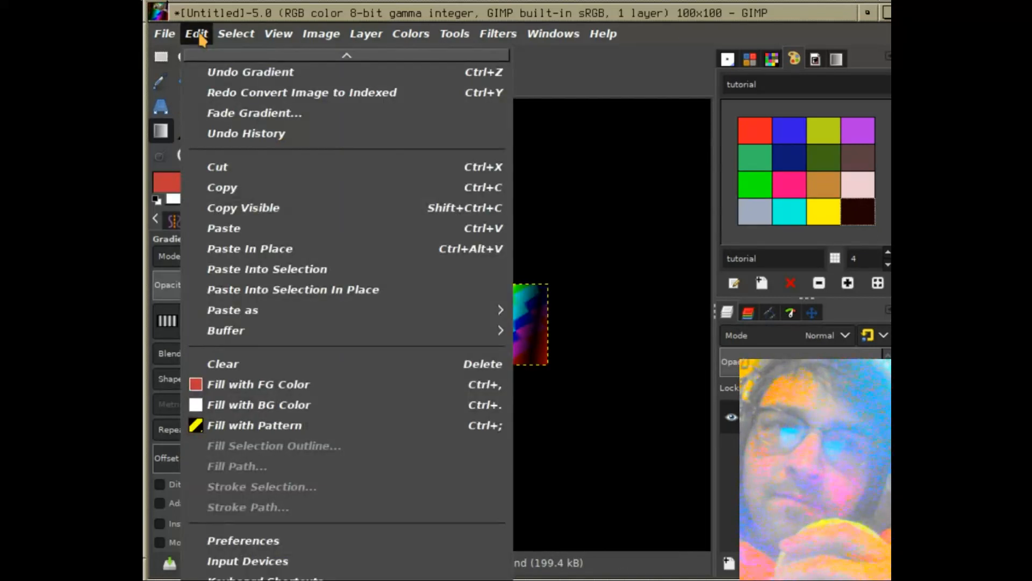
{"action": "left_click", "coordinate": [229, 100]}
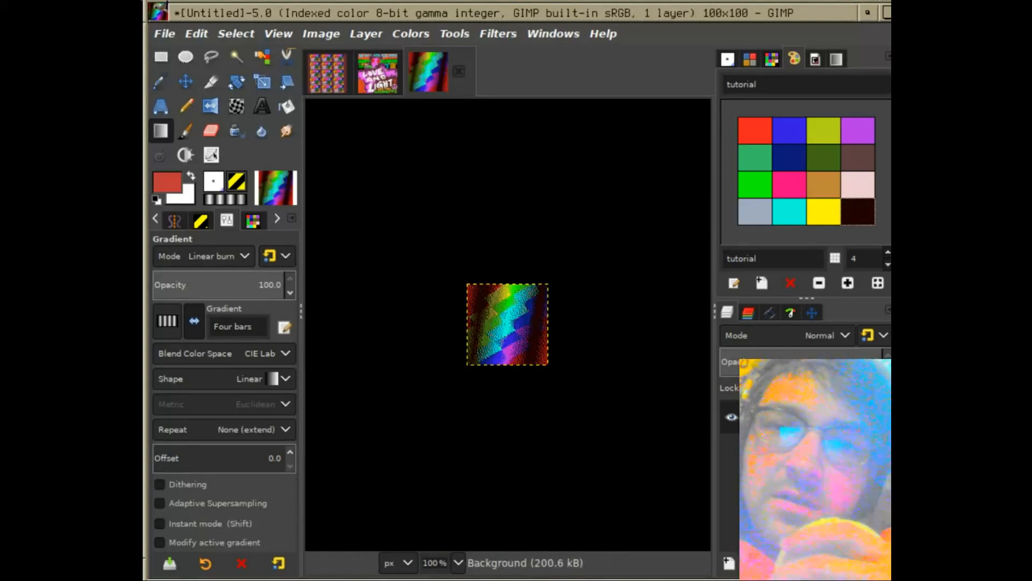
{"action": "left_click", "coordinate": [191, 35]}
{"action": "left_click", "coordinate": [269, 78]}
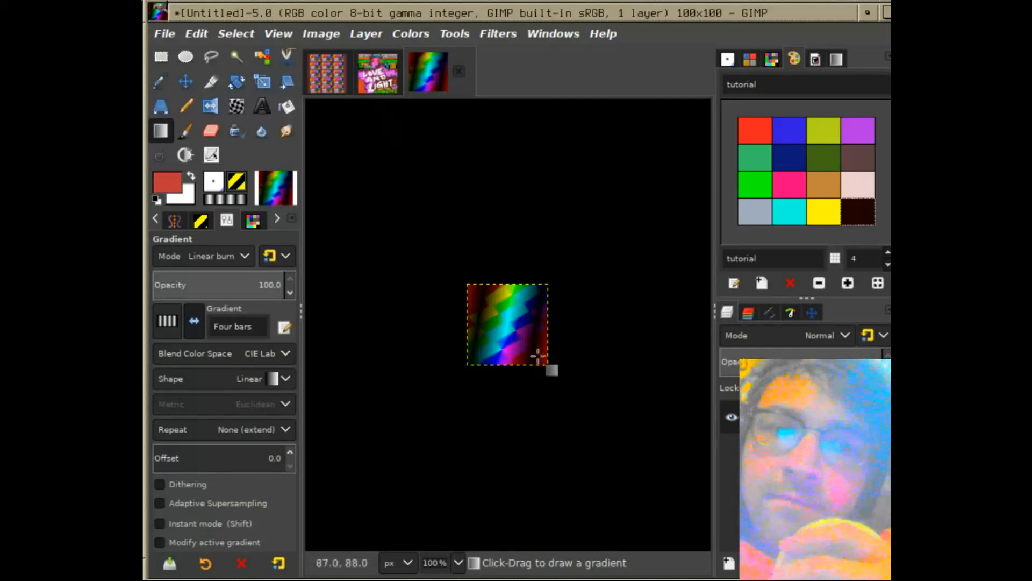
{"action": "left_click", "coordinate": [196, 33]}
{"action": "left_click", "coordinate": [253, 95]}
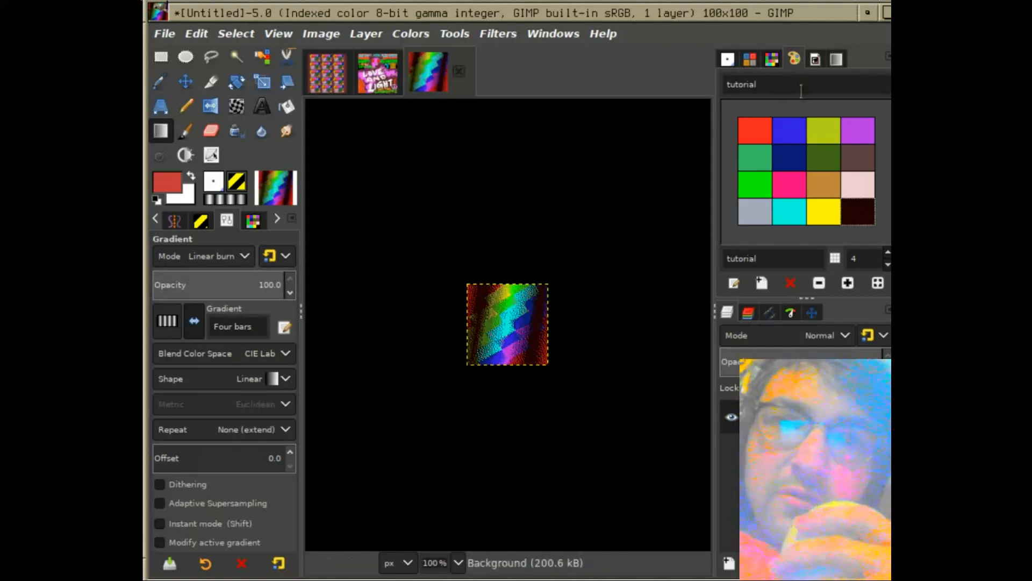
Look through the list of saved palettes and return to the tutorial palette's color swatches.
{"action": "left_click", "coordinate": [772, 60]}
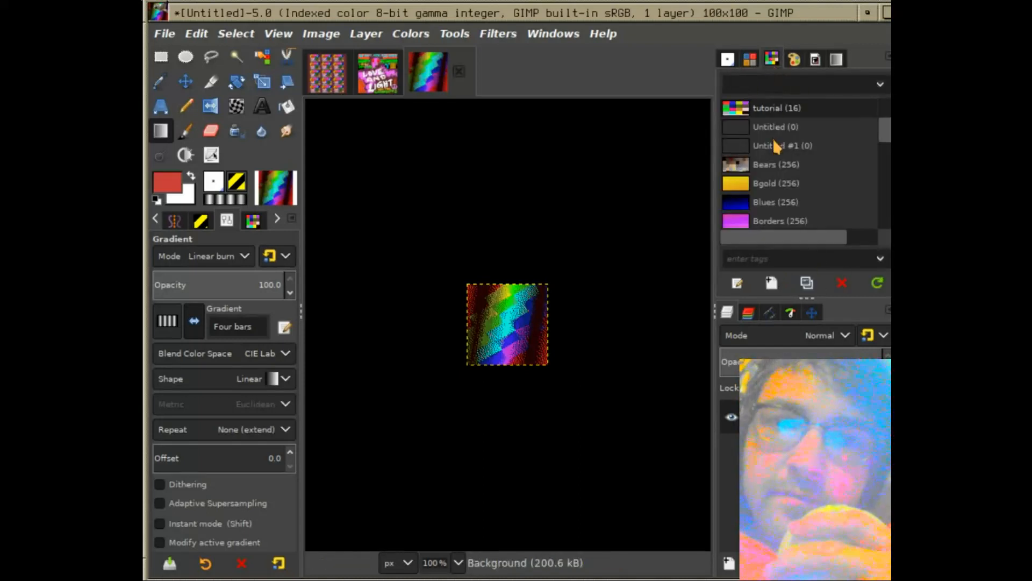
{"action": "scroll", "coordinate": [777, 148], "scroll_direction": "up", "scroll_amount": 3}
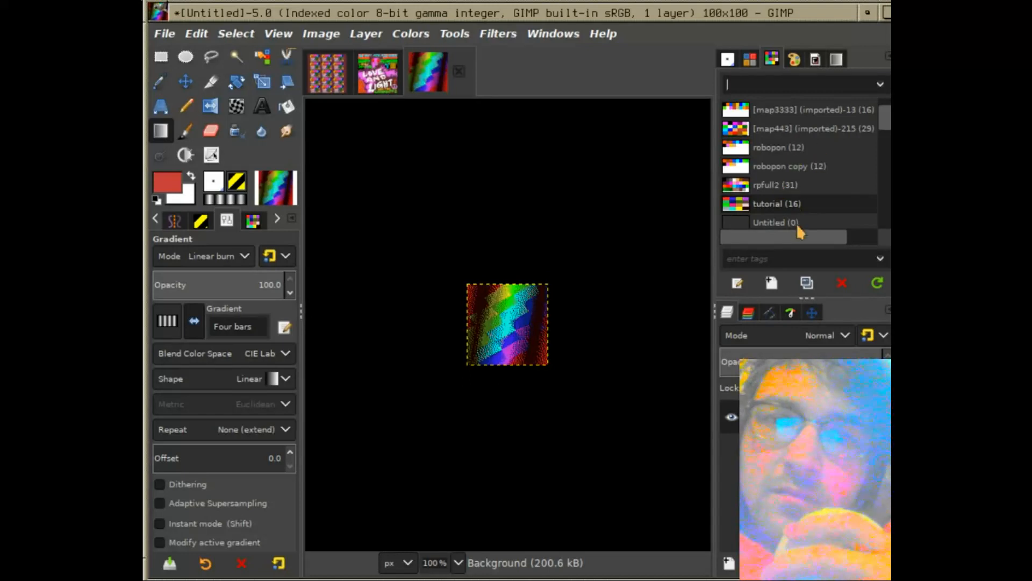
{"action": "scroll", "coordinate": [776, 205], "scroll_direction": "up", "scroll_amount": 2}
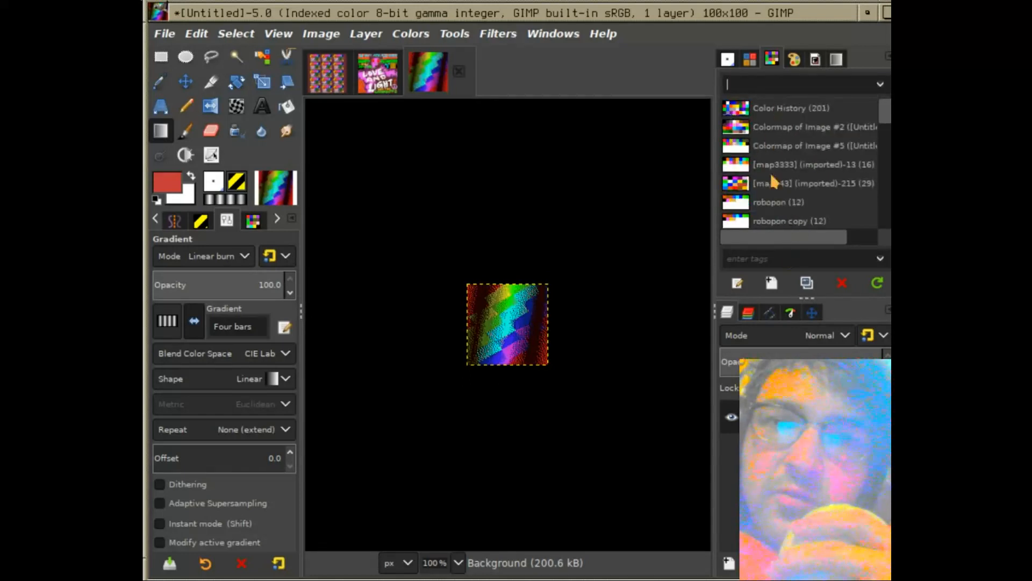
{"action": "left_click", "coordinate": [794, 60]}
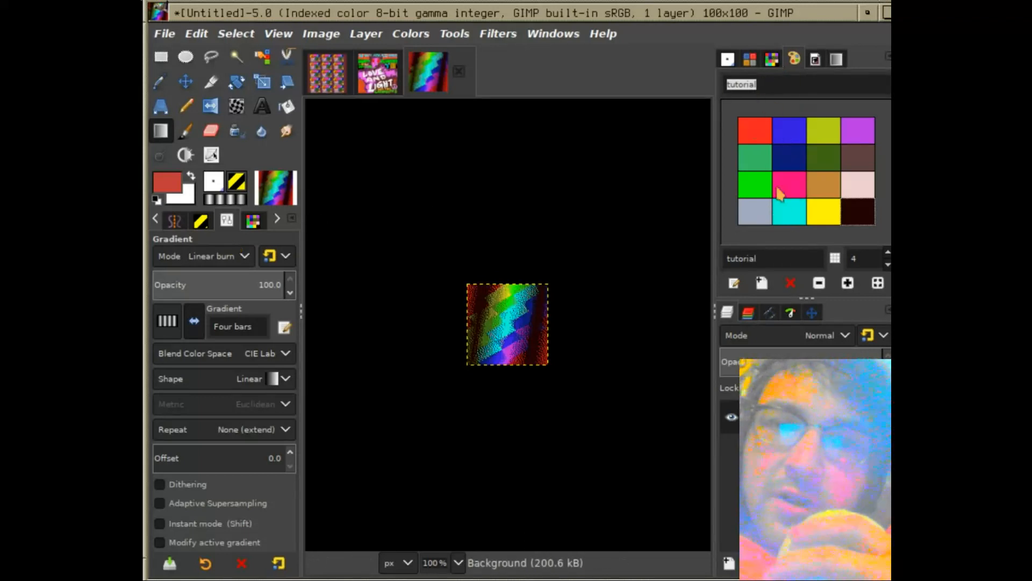
{"action": "left_click", "coordinate": [776, 61]}
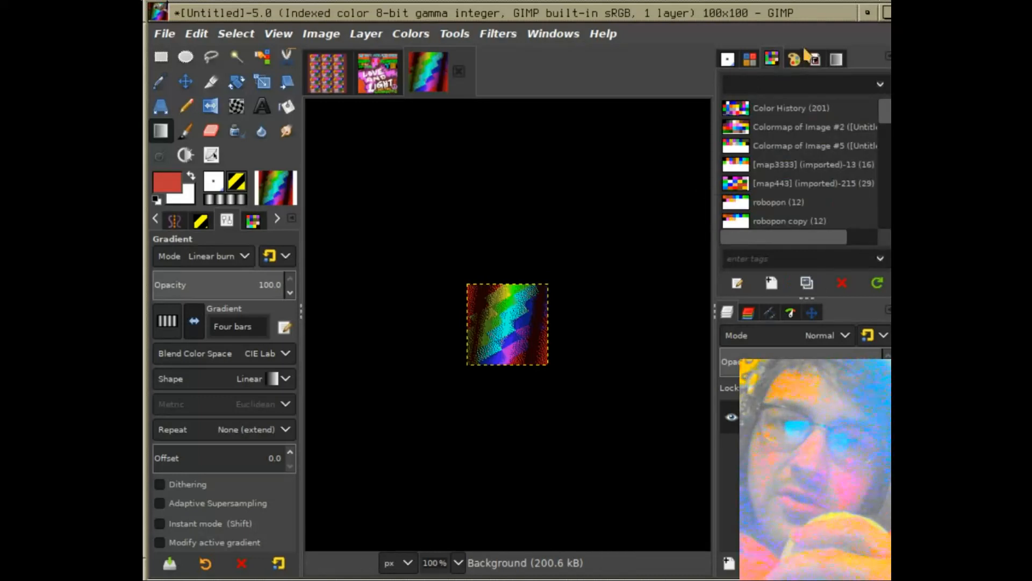
{"action": "left_click", "coordinate": [791, 62]}
Undo the conversion to indexed colors.
{"action": "left_click", "coordinate": [322, 35]}
{"action": "left_click", "coordinate": [322, 37]}
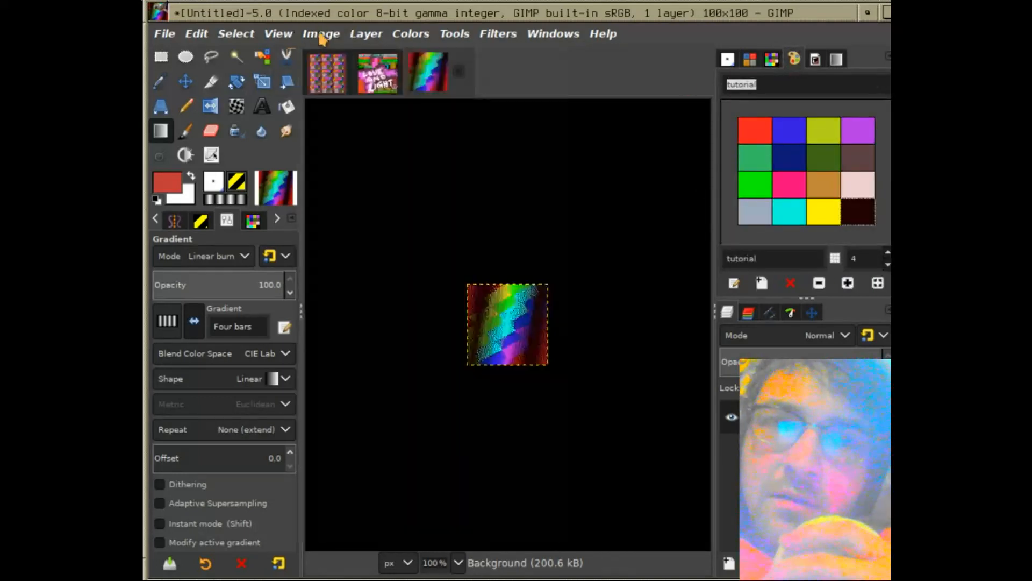
{"action": "left_click", "coordinate": [197, 33]}
{"action": "left_click", "coordinate": [209, 72]}
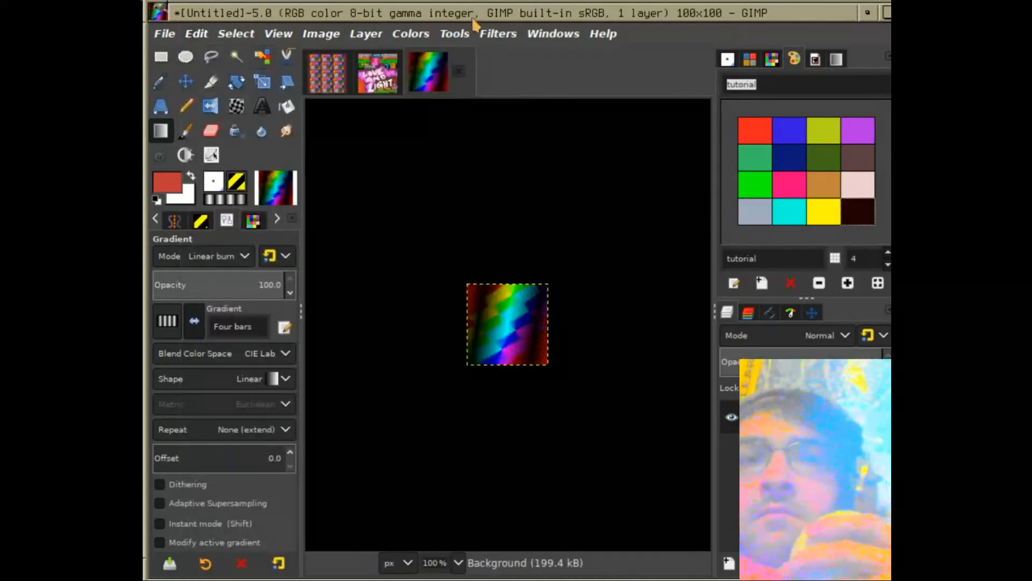
Convert the image to indexed colors using the custom tutorial palette and Floyd-Steinberg (normal) dithering.
{"action": "left_click", "coordinate": [322, 34]}
{"action": "mouse_move", "coordinate": [428, 94]}
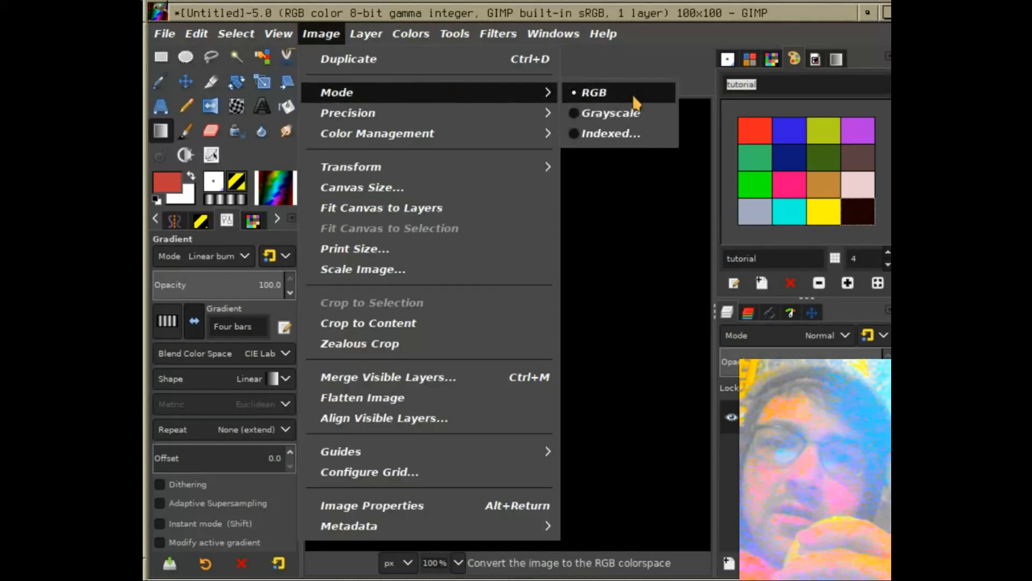
{"action": "left_click", "coordinate": [631, 138]}
{"action": "left_click", "coordinate": [419, 322]}
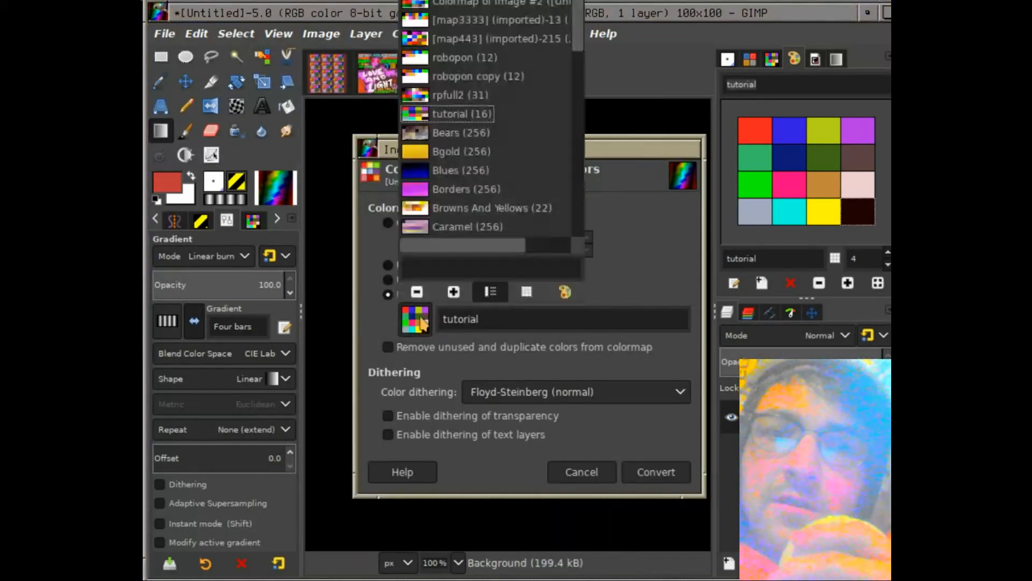
{"action": "scroll", "coordinate": [530, 130], "scroll_direction": "down", "scroll_amount": 10}
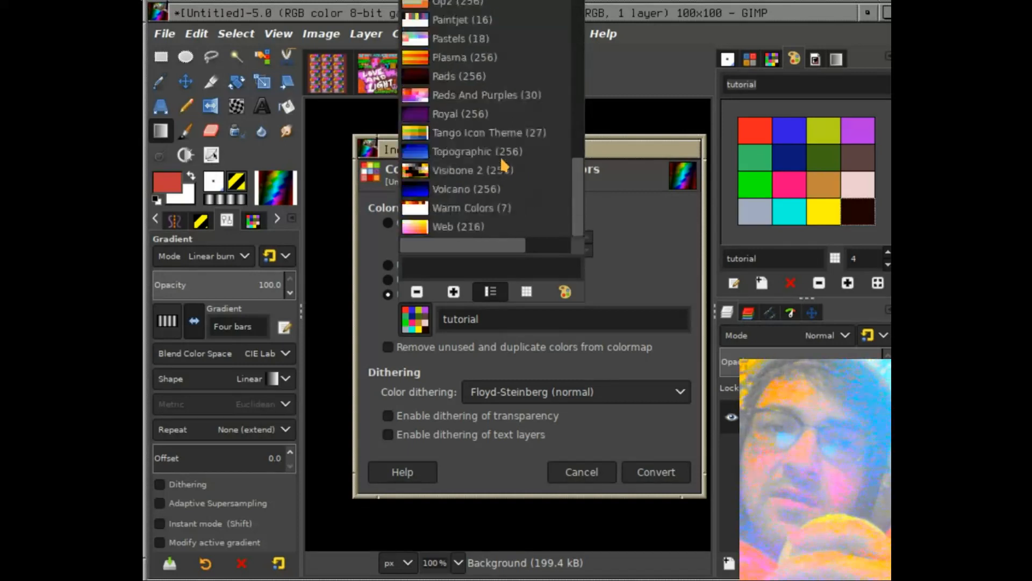
{"action": "scroll", "coordinate": [504, 165], "scroll_direction": "up", "scroll_amount": 4}
{"action": "scroll", "coordinate": [505, 165], "scroll_direction": "up", "scroll_amount": 7}
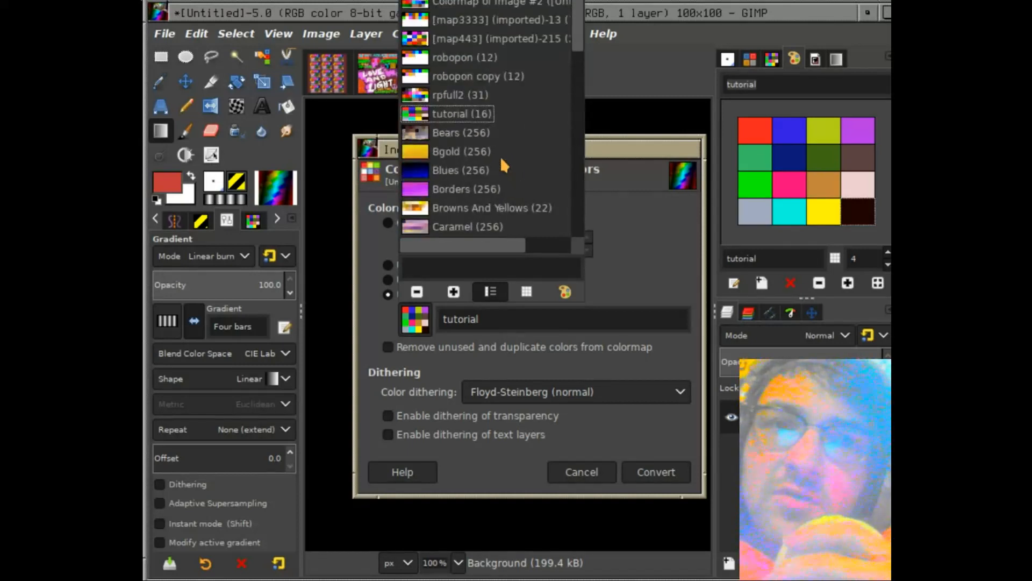
{"action": "left_click", "coordinate": [655, 285]}
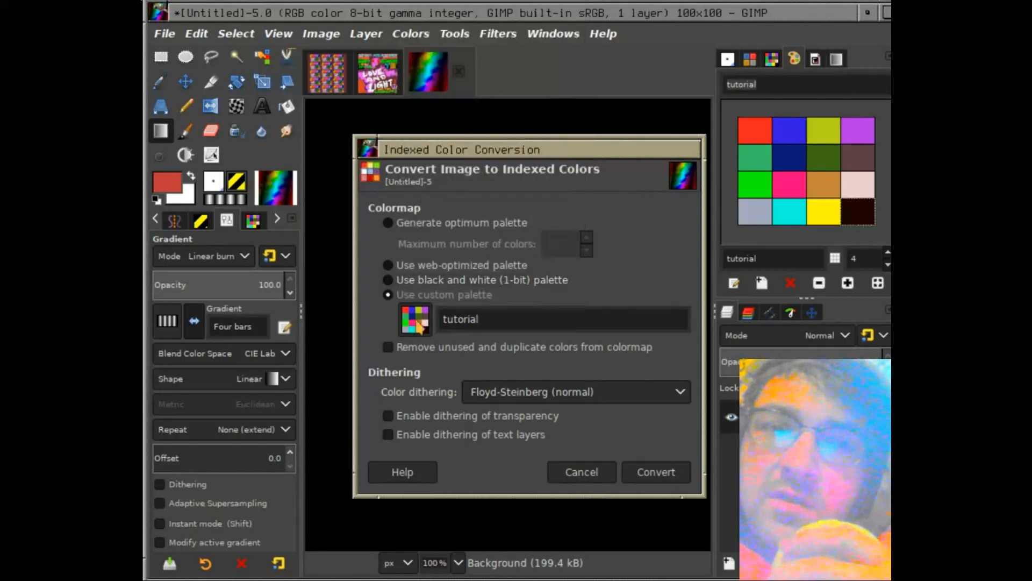
{"action": "left_click", "coordinate": [655, 472]}
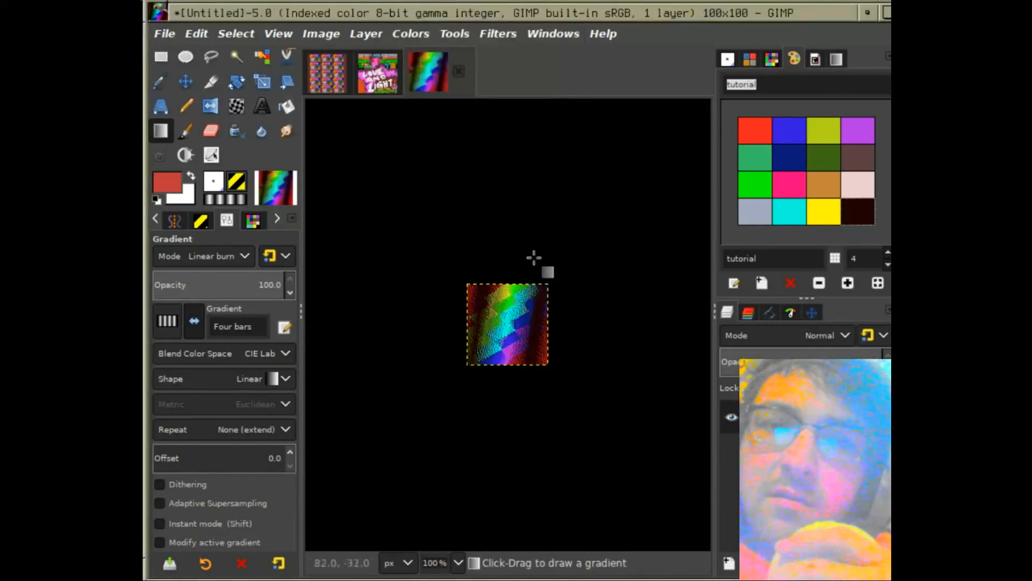
Examine the dithered gradient at 100% and at 400% zoom.
{"action": "left_click", "coordinate": [458, 563]}
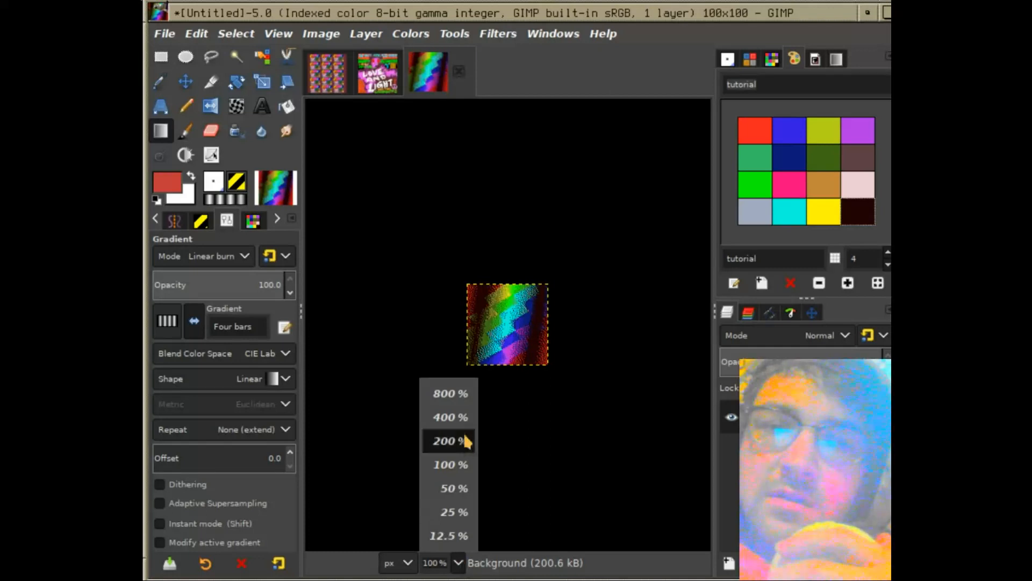
{"action": "left_click", "coordinate": [453, 465]}
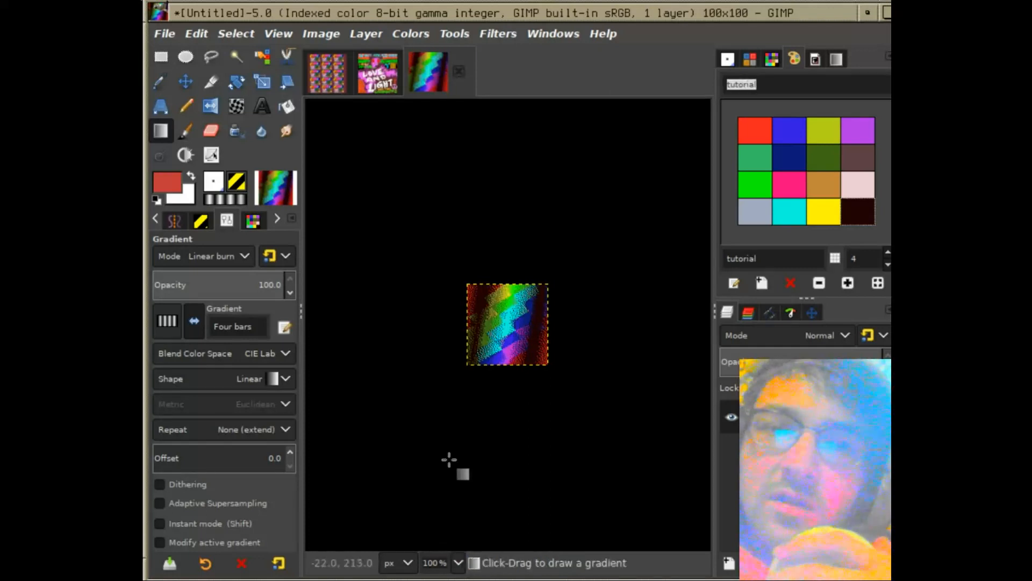
{"action": "left_click", "coordinate": [458, 561]}
{"action": "left_click", "coordinate": [466, 420]}
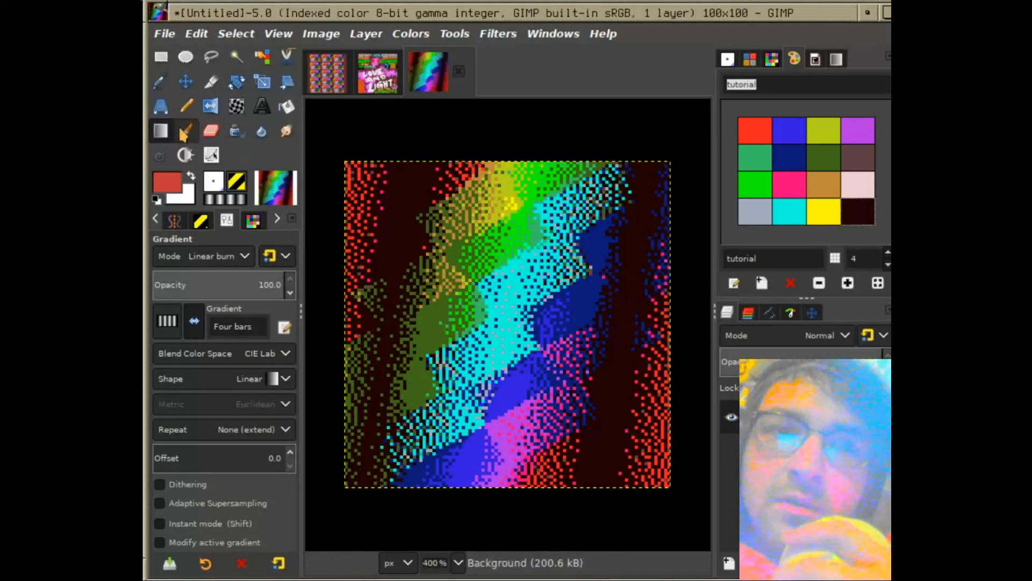
Cover the whole canvas with the palette's darkest brown using the Pencil at a size of about 60.
{"action": "left_click", "coordinate": [186, 106]}
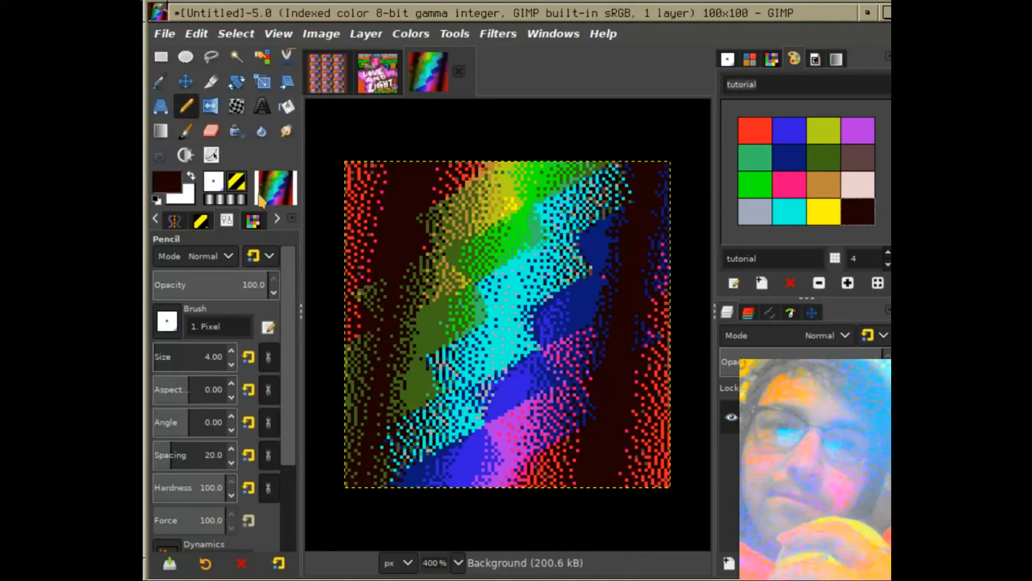
{"action": "left_click", "coordinate": [166, 355]}
{"action": "mouse_move", "coordinate": [463, 172]}
{"action": "left_mouse_down"}
{"action": "mouse_move", "coordinate": [400, 193]}
{"action": "mouse_move", "coordinate": [463, 362]}
{"action": "mouse_move", "coordinate": [657, 215]}
{"action": "mouse_move", "coordinate": [583, 237]}
{"action": "mouse_move", "coordinate": [632, 443]}
{"action": "mouse_move", "coordinate": [387, 434]}
{"action": "mouse_move", "coordinate": [463, 410]}
{"action": "mouse_move", "coordinate": [521, 187]}
{"action": "mouse_move", "coordinate": [647, 476]}
{"action": "left_mouse_up"}
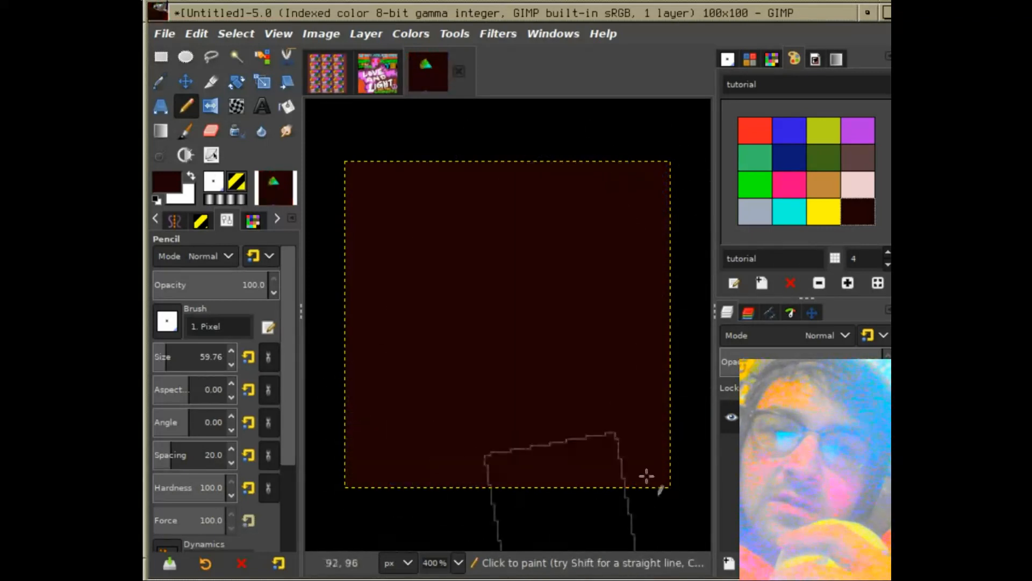
Paint a winding red stroke across the upper half of the canvas with the Paintbrush at size 14.
{"action": "left_click_drag", "start_coordinate": [162, 343], "coordinate": [158, 350]}
{"action": "left_click", "coordinate": [186, 131]}
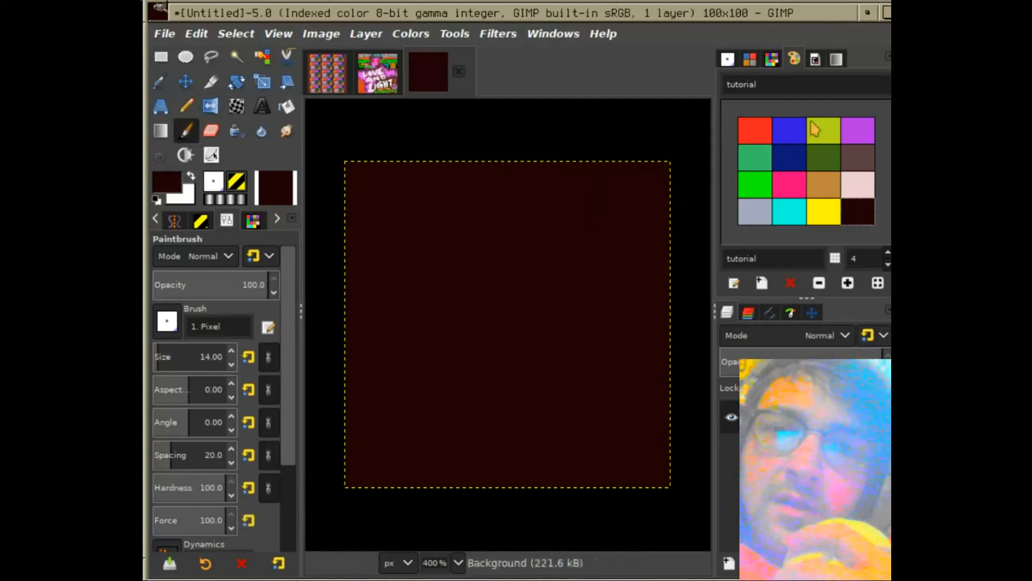
{"action": "left_click", "coordinate": [764, 139]}
{"action": "mouse_move", "coordinate": [615, 181]}
{"action": "left_mouse_down"}
{"action": "mouse_move", "coordinate": [581, 221]}
{"action": "mouse_move", "coordinate": [460, 221]}
{"action": "mouse_move", "coordinate": [429, 262]}
{"action": "mouse_move", "coordinate": [438, 299]}
{"action": "mouse_move", "coordinate": [456, 314]}
{"action": "mouse_move", "coordinate": [542, 296]}
{"action": "mouse_move", "coordinate": [611, 349]}
{"action": "mouse_move", "coordinate": [643, 254]}
{"action": "left_mouse_up"}
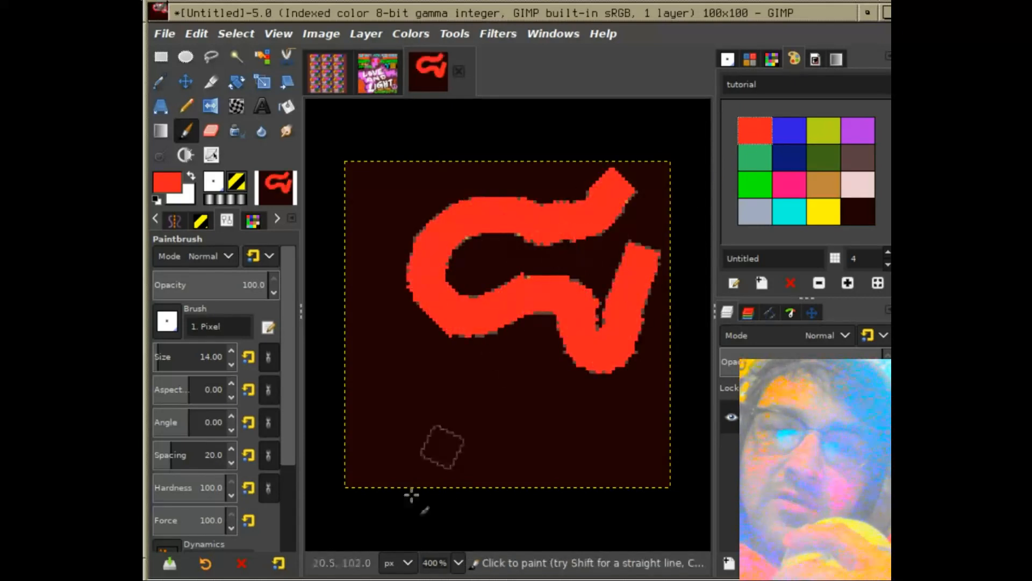
Zoom to 800% and thicken the upper edge of the red shape with another Paintbrush stroke.
{"action": "left_click", "coordinate": [458, 562]}
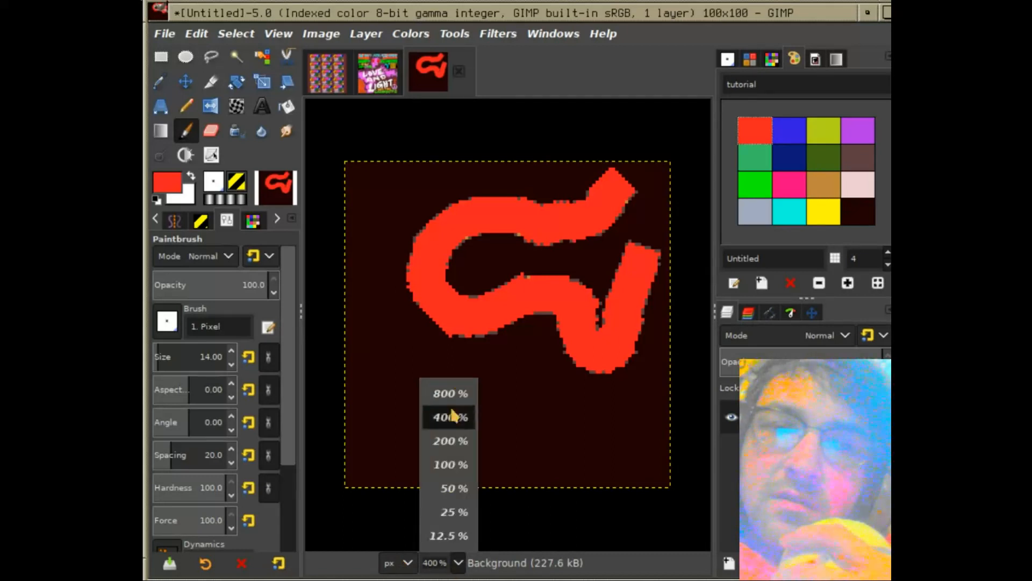
{"action": "left_click", "coordinate": [451, 394]}
{"action": "scroll", "coordinate": [593, 232], "scroll_direction": "up", "scroll_amount": 3}
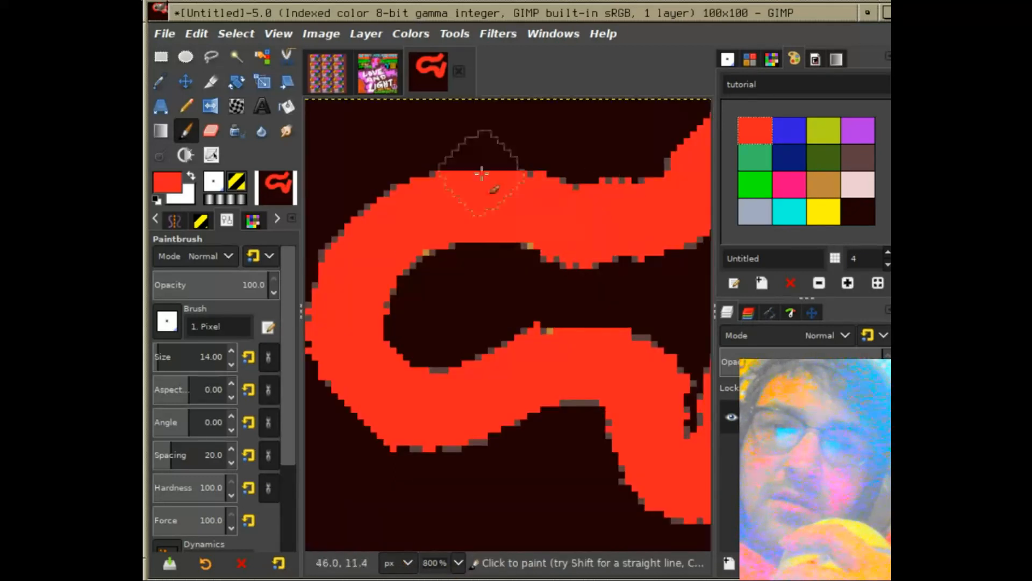
{"action": "mouse_move", "coordinate": [367, 215]}
{"action": "left_mouse_down"}
{"action": "mouse_move", "coordinate": [466, 160]}
{"action": "mouse_move", "coordinate": [521, 174]}
{"action": "mouse_move", "coordinate": [548, 248]}
{"action": "left_mouse_up"}
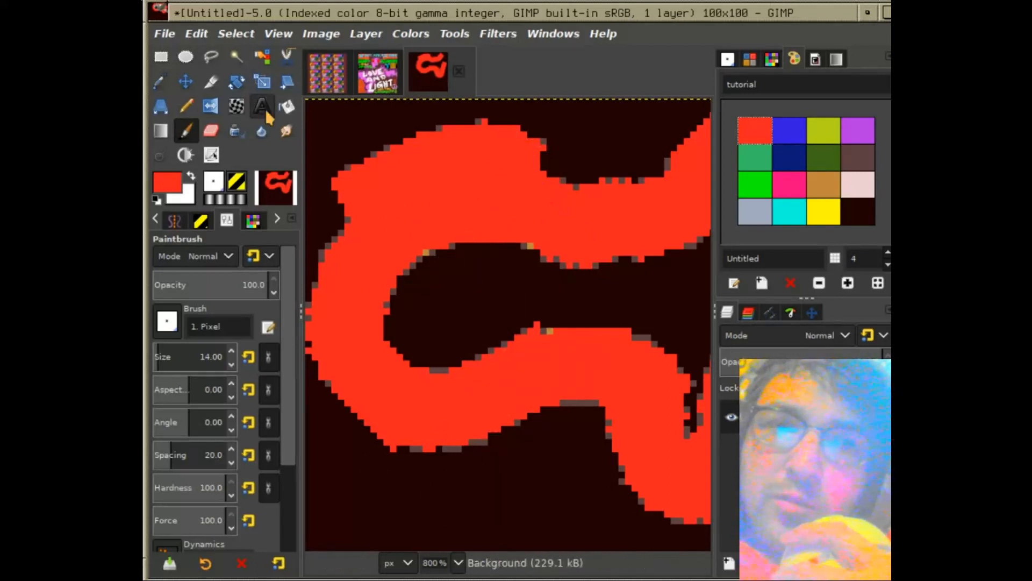
{"action": "left_click", "coordinate": [203, 37]}
{"action": "left_click", "coordinate": [573, 299]}
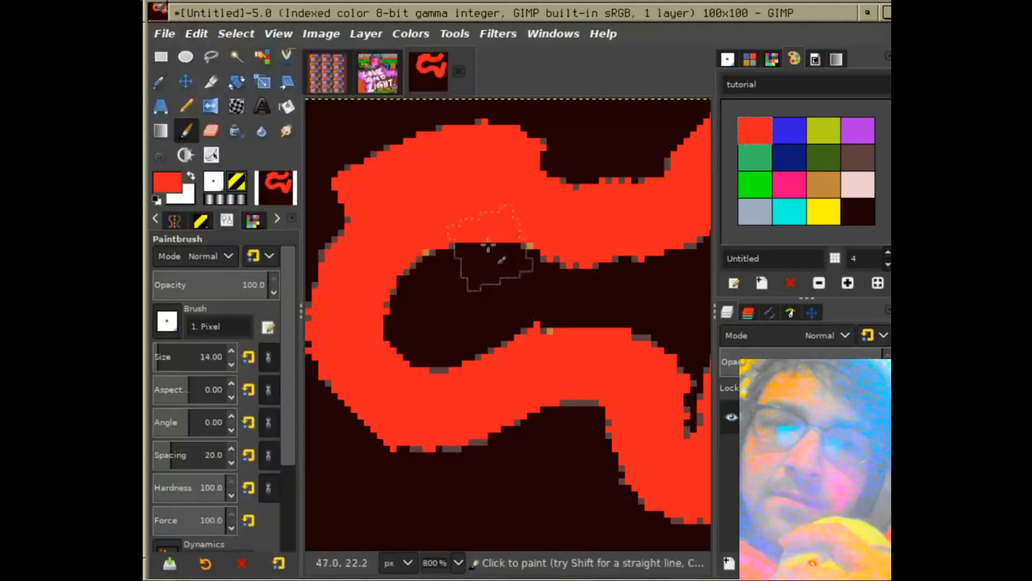
Convert the image to RGB mode and paint a wavy red stroke below the earlier one.
{"action": "left_click", "coordinate": [321, 33]}
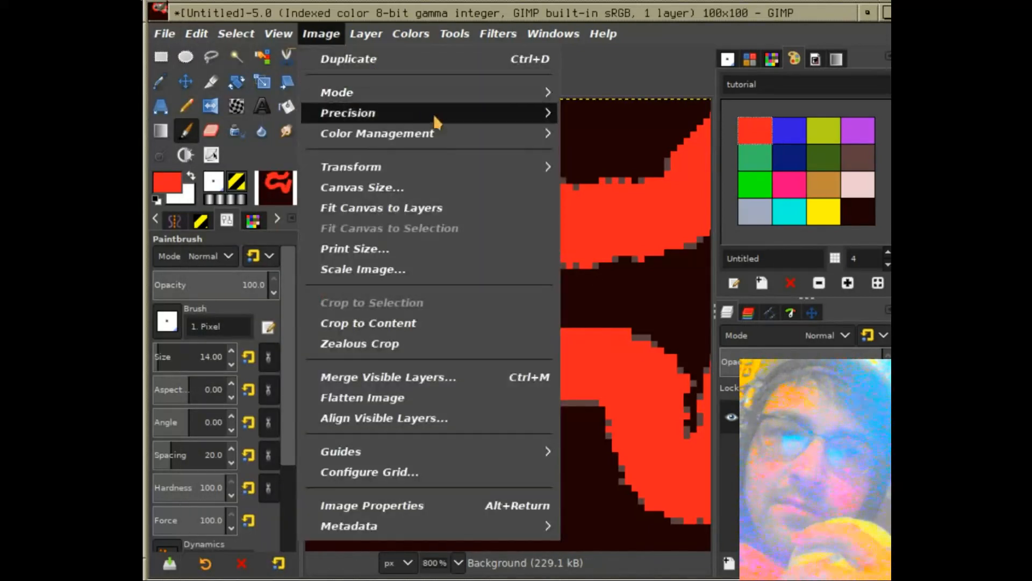
{"action": "mouse_move", "coordinate": [445, 98]}
{"action": "left_click", "coordinate": [594, 93]}
{"action": "mouse_move", "coordinate": [491, 288]}
{"action": "left_mouse_down"}
{"action": "mouse_move", "coordinate": [456, 370]}
{"action": "mouse_move", "coordinate": [532, 353]}
{"action": "mouse_move", "coordinate": [567, 269]}
{"action": "mouse_move", "coordinate": [618, 263]}
{"action": "mouse_move", "coordinate": [504, 321]}
{"action": "mouse_move", "coordinate": [464, 387]}
{"action": "mouse_move", "coordinate": [335, 342]}
{"action": "mouse_move", "coordinate": [361, 399]}
{"action": "mouse_move", "coordinate": [430, 449]}
{"action": "mouse_move", "coordinate": [497, 377]}
{"action": "mouse_move", "coordinate": [560, 367]}
{"action": "mouse_move", "coordinate": [565, 444]}
{"action": "left_mouse_up"}
{"action": "scroll", "coordinate": [523, 299], "scroll_direction": "down", "scroll_amount": 3}
{"action": "scroll", "coordinate": [430, 479], "scroll_direction": "down", "scroll_amount": 2}
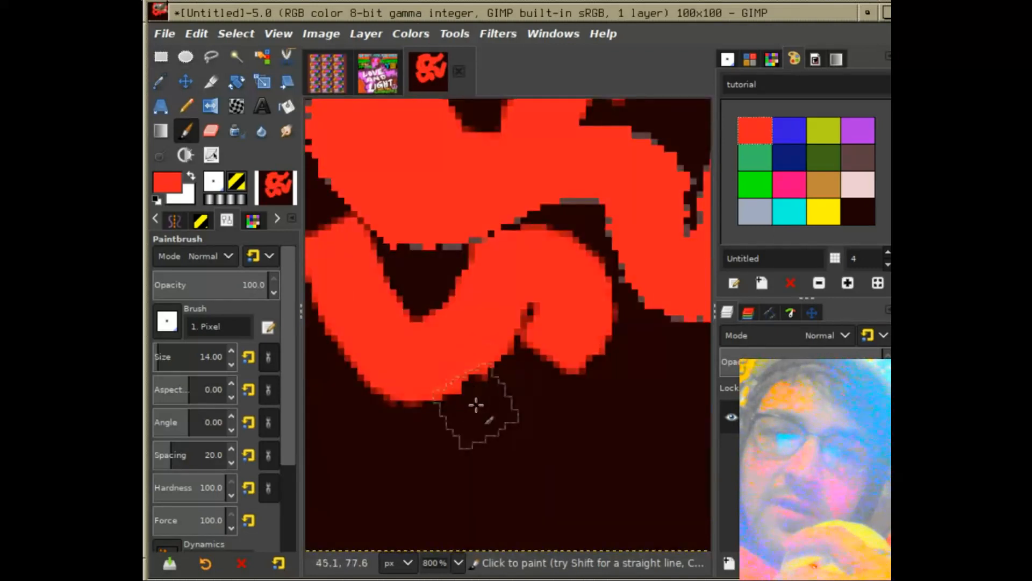
Choose the soft round brush with hardness 50 and paint a large red area near the lower edge at size 51.
{"action": "left_click", "coordinate": [178, 322]}
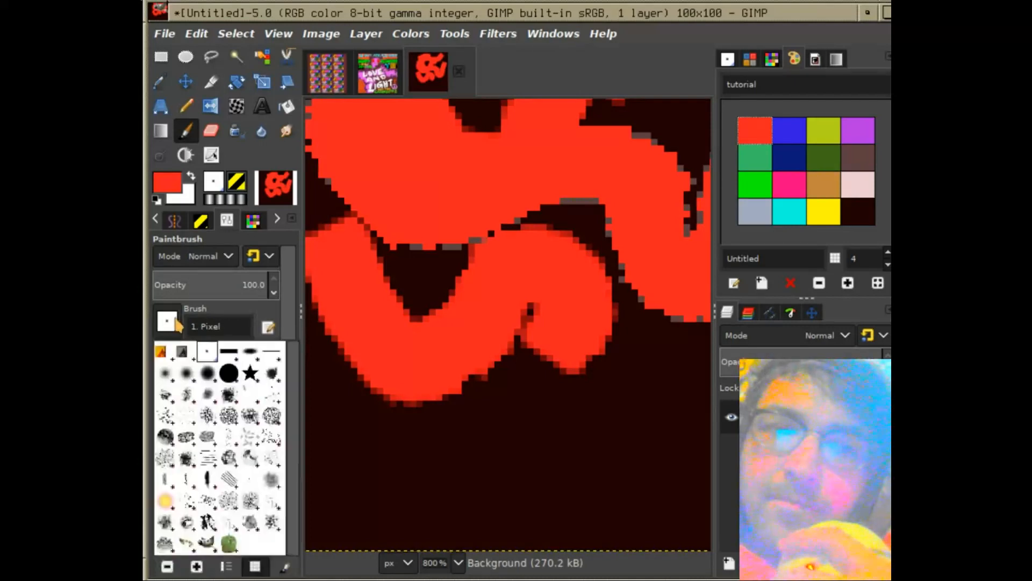
{"action": "left_click", "coordinate": [187, 373]}
{"action": "left_click_drag", "start_coordinate": [443, 470], "coordinate": [604, 461]}
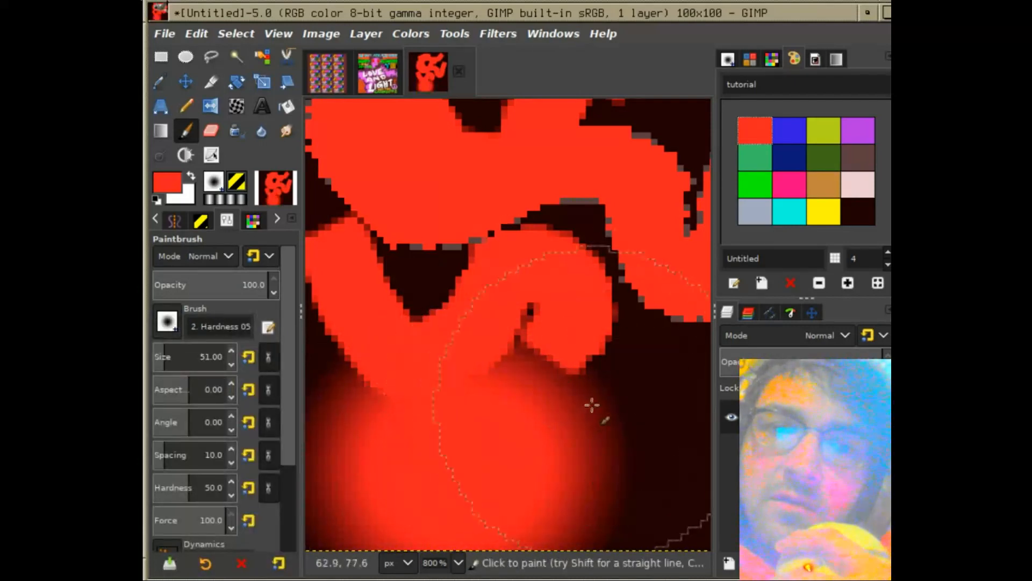
Paint several more soft red strokes across the canvas with the hardness 50 brush at size 14.
{"action": "scroll", "coordinate": [526, 297], "scroll_direction": "up", "scroll_amount": 4}
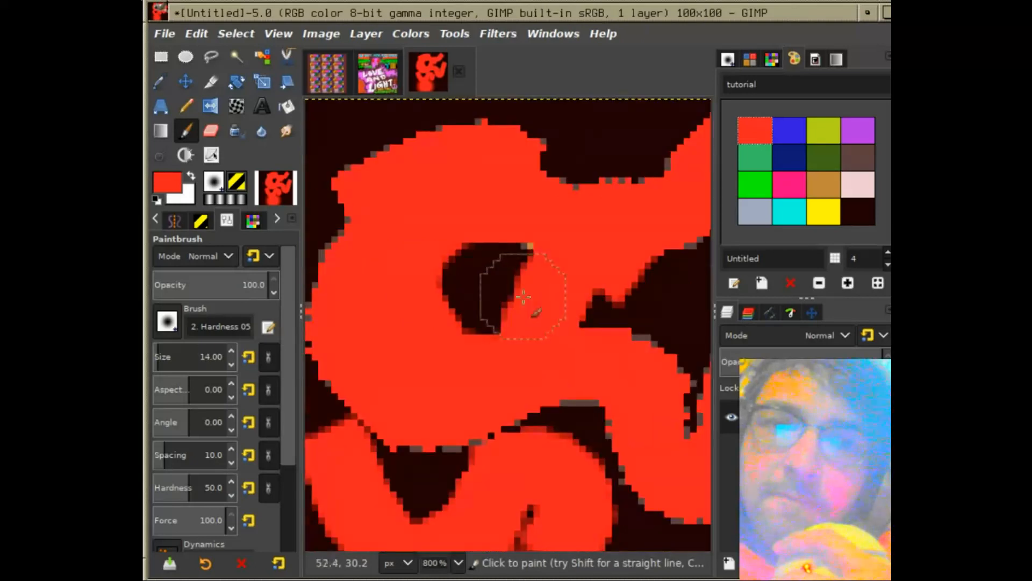
{"action": "left_click_drag", "start_coordinate": [618, 123], "coordinate": [506, 177]}
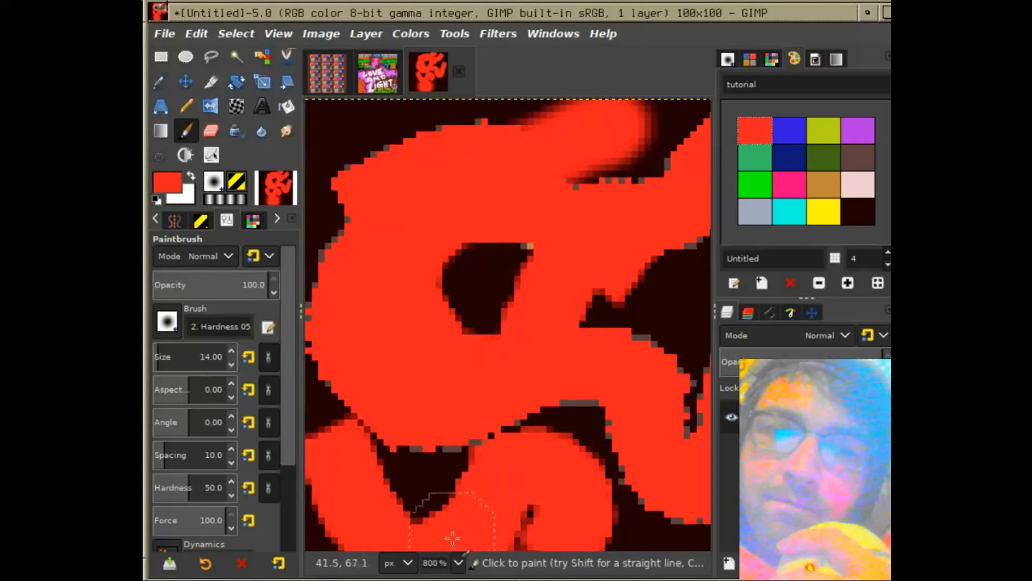
{"action": "mouse_move", "coordinate": [432, 454]}
{"action": "left_mouse_down"}
{"action": "mouse_move", "coordinate": [459, 409]}
{"action": "mouse_move", "coordinate": [653, 243]}
{"action": "left_mouse_up"}
{"action": "mouse_move", "coordinate": [449, 310]}
{"action": "left_mouse_down"}
{"action": "mouse_move", "coordinate": [443, 410]}
{"action": "mouse_move", "coordinate": [479, 481]}
{"action": "mouse_move", "coordinate": [580, 483]}
{"action": "left_mouse_up"}
{"action": "mouse_move", "coordinate": [621, 373]}
{"action": "left_mouse_down"}
{"action": "mouse_move", "coordinate": [512, 330]}
{"action": "mouse_move", "coordinate": [209, 248]}
{"action": "left_mouse_up"}
{"action": "mouse_move", "coordinate": [451, 327]}
{"action": "left_mouse_down"}
{"action": "mouse_move", "coordinate": [581, 252]}
{"action": "mouse_move", "coordinate": [613, 209]}
{"action": "left_mouse_up"}
Switch to the round brush with hardness 25 and paint a large soft red area near the lower right corner at size 51.
{"action": "left_click", "coordinate": [175, 329]}
{"action": "left_click", "coordinate": [165, 371]}
{"action": "left_click", "coordinate": [166, 326]}
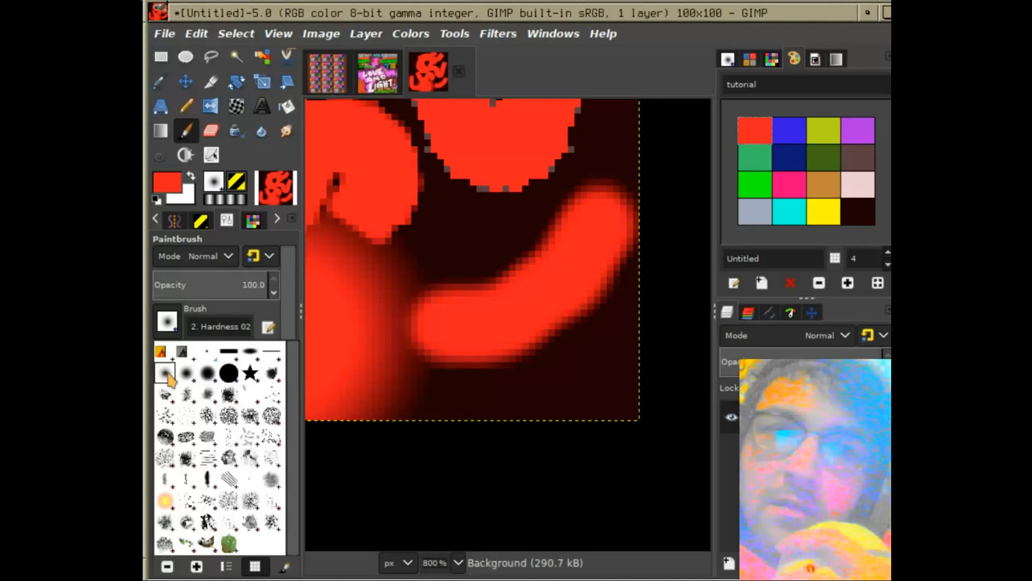
{"action": "left_click", "coordinate": [541, 363]}
{"action": "mouse_move", "coordinate": [551, 387]}
{"action": "left_mouse_down"}
{"action": "mouse_move", "coordinate": [494, 390]}
{"action": "mouse_move", "coordinate": [503, 393]}
{"action": "mouse_move", "coordinate": [468, 373]}
{"action": "left_mouse_up"}
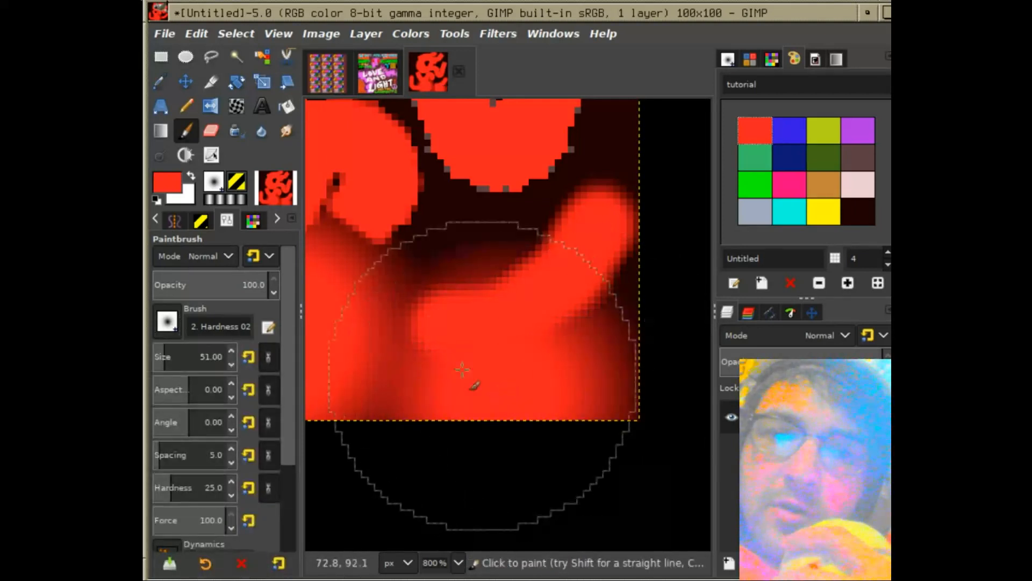
Set the brush size to 11 and paint small soft red dots and strokes in the remaining dark gaps.
{"action": "left_click_drag", "start_coordinate": [159, 351], "coordinate": [158, 352]}
{"action": "left_click", "coordinate": [453, 228]}
{"action": "left_click", "coordinate": [501, 236]}
{"action": "scroll", "coordinate": [667, 226], "scroll_direction": "up", "scroll_amount": 4}
{"action": "left_click", "coordinate": [602, 353]}
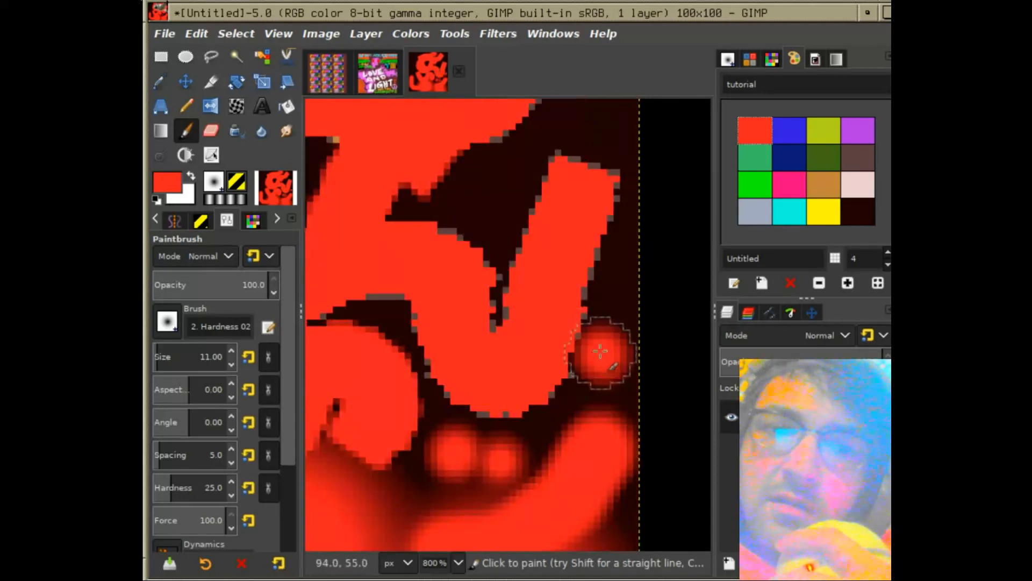
{"action": "left_click", "coordinate": [483, 195]}
{"action": "left_click_drag", "start_coordinate": [376, 227], "coordinate": [587, 312]}
{"action": "left_click_drag", "start_coordinate": [432, 328], "coordinate": [518, 341]}
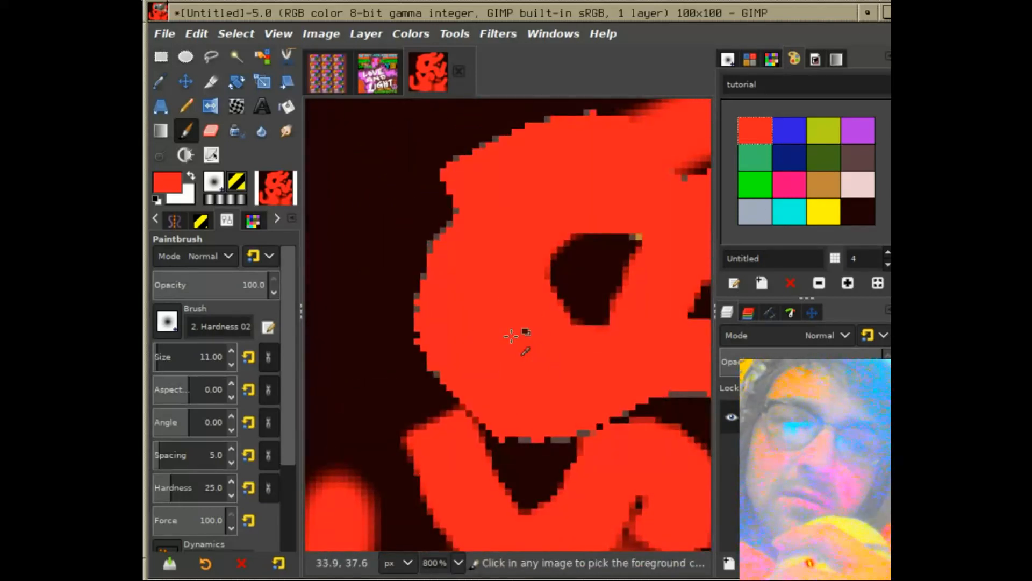
Cut away all painted content and fill the canvas with the palette's darkest brown using Bucket Fill.
{"action": "key", "text": "ctrl+x"}
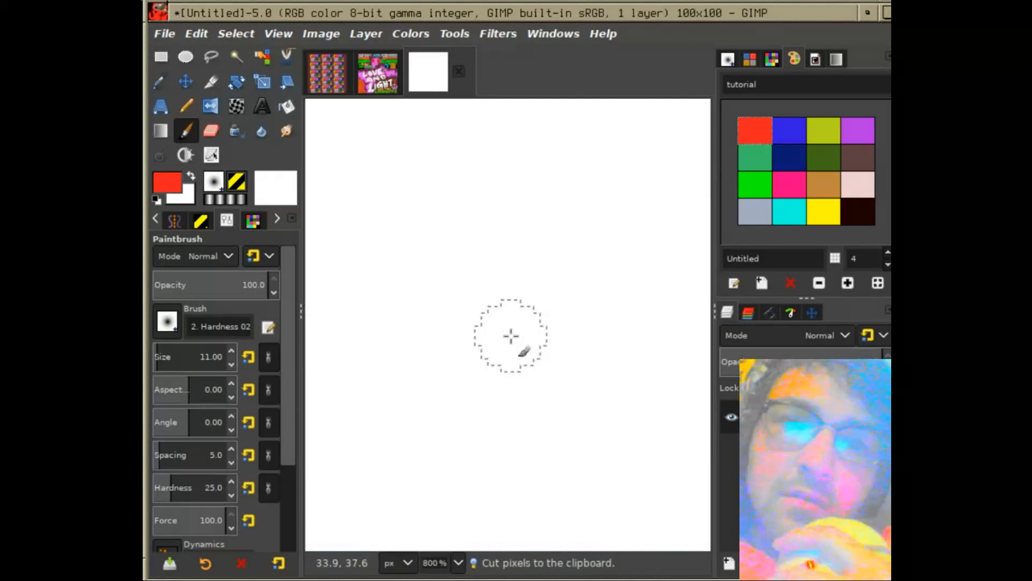
{"action": "left_click", "coordinate": [848, 218]}
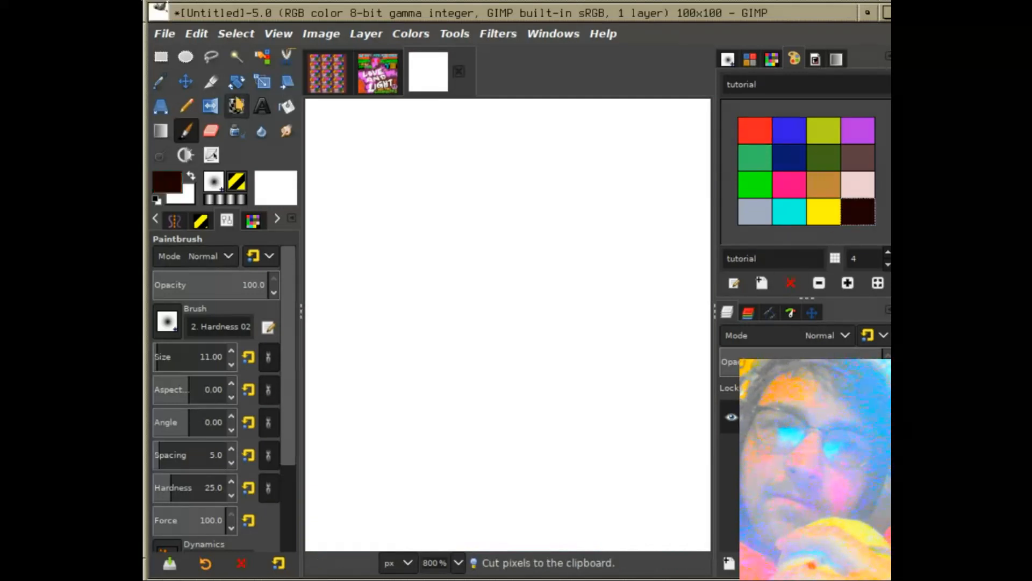
{"action": "left_click", "coordinate": [295, 108]}
{"action": "left_click", "coordinate": [473, 270]}
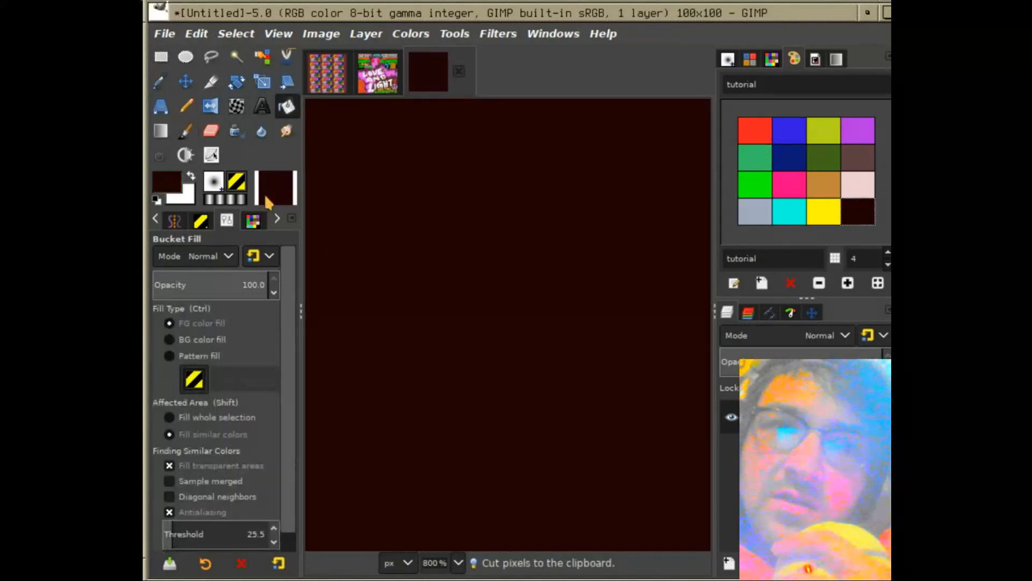
Pick the palette's yellow-green for the Paintbrush, paint an arched test stroke and undo it.
{"action": "left_click", "coordinate": [196, 129]}
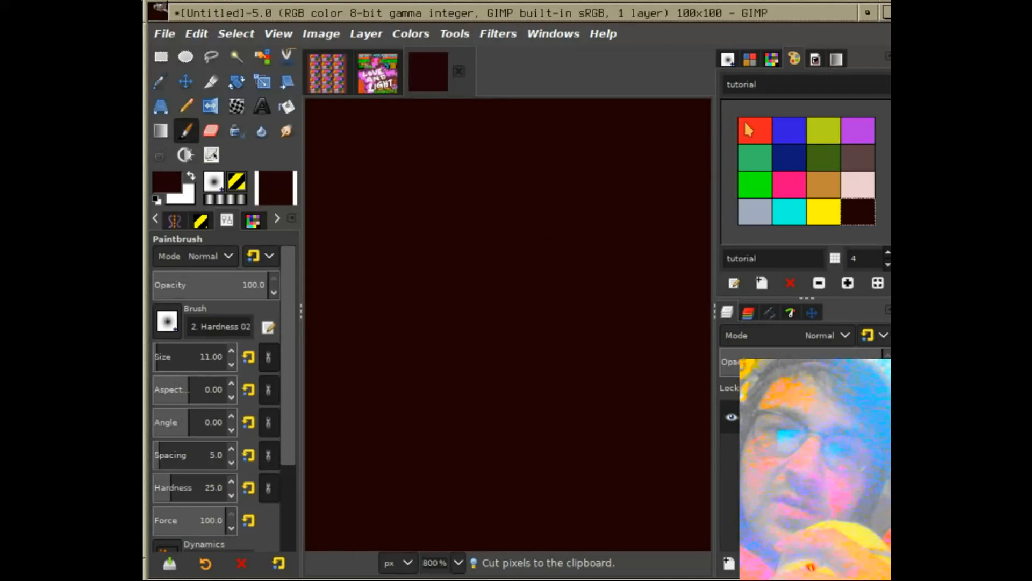
{"action": "left_click", "coordinate": [817, 132]}
{"action": "mouse_move", "coordinate": [400, 263]}
{"action": "left_mouse_down"}
{"action": "mouse_move", "coordinate": [430, 207]}
{"action": "mouse_move", "coordinate": [616, 267]}
{"action": "left_mouse_up"}
{"action": "left_click", "coordinate": [205, 34]}
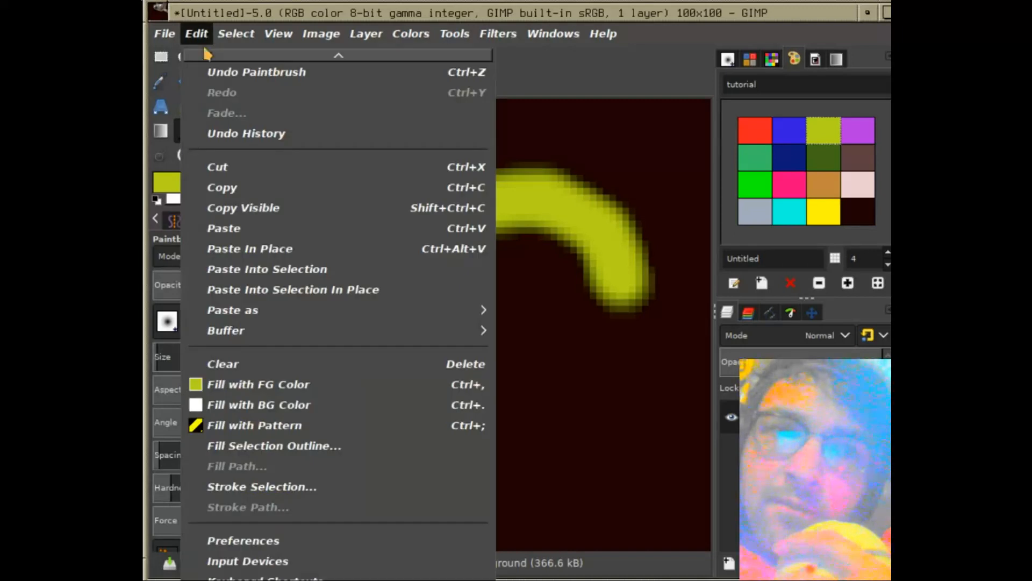
{"action": "left_click", "coordinate": [211, 72]}
Convert the dark brown image to indexed colors with the current conversion settings.
{"action": "left_click", "coordinate": [321, 34]}
{"action": "mouse_move", "coordinate": [456, 92]}
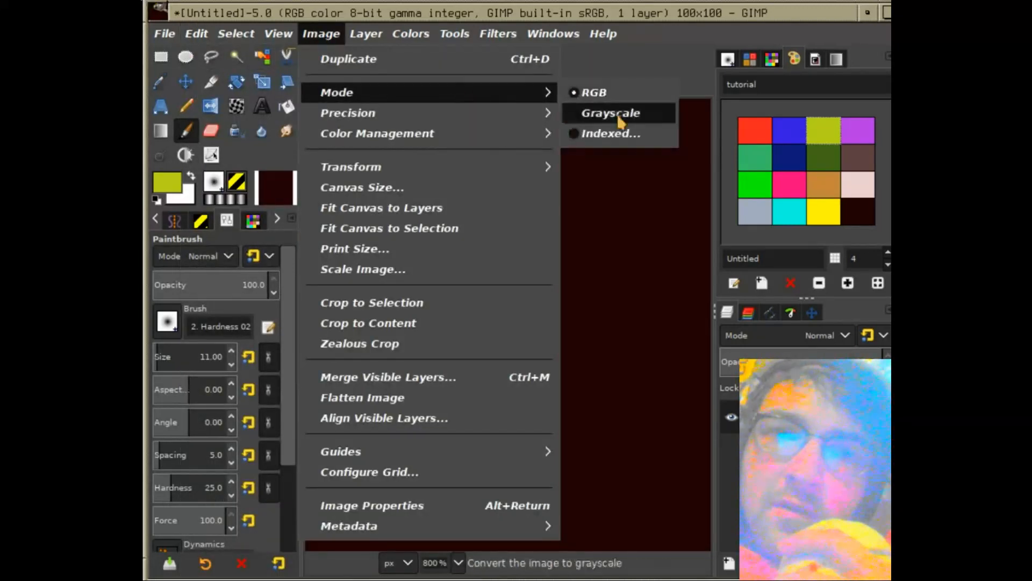
{"action": "left_click", "coordinate": [613, 133]}
{"action": "left_click", "coordinate": [655, 471]}
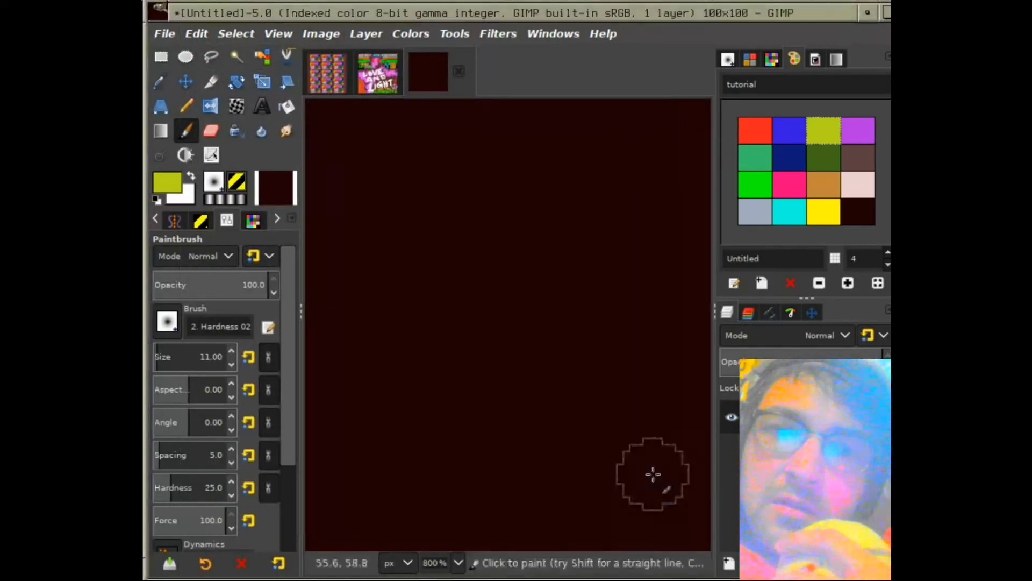
{"action": "left_click", "coordinate": [321, 34]}
{"action": "left_click", "coordinate": [321, 36]}
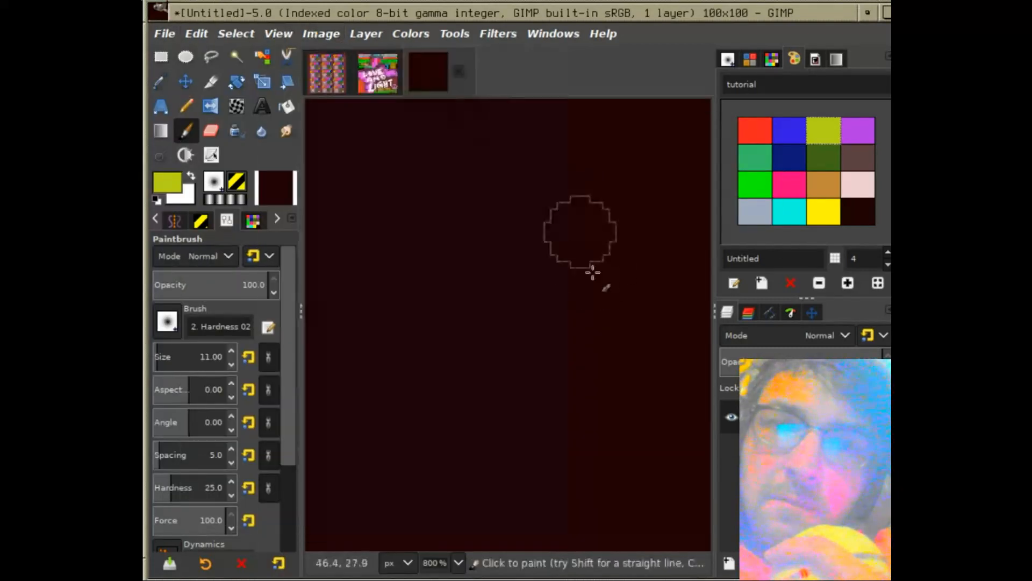
Paint a thick S-shaped yellow-green stroke across the indexed canvas and convert the image to RGB mode.
{"action": "mouse_move", "coordinate": [433, 316]}
{"action": "left_mouse_down"}
{"action": "mouse_move", "coordinate": [487, 211]}
{"action": "mouse_move", "coordinate": [555, 204]}
{"action": "mouse_move", "coordinate": [592, 278]}
{"action": "mouse_move", "coordinate": [569, 319]}
{"action": "mouse_move", "coordinate": [530, 345]}
{"action": "mouse_move", "coordinate": [516, 400]}
{"action": "mouse_move", "coordinate": [553, 440]}
{"action": "mouse_move", "coordinate": [606, 448]}
{"action": "mouse_move", "coordinate": [637, 421]}
{"action": "mouse_move", "coordinate": [655, 362]}
{"action": "left_mouse_up"}
{"action": "left_click_drag", "start_coordinate": [389, 321], "coordinate": [415, 277]}
{"action": "left_click", "coordinate": [321, 33]}
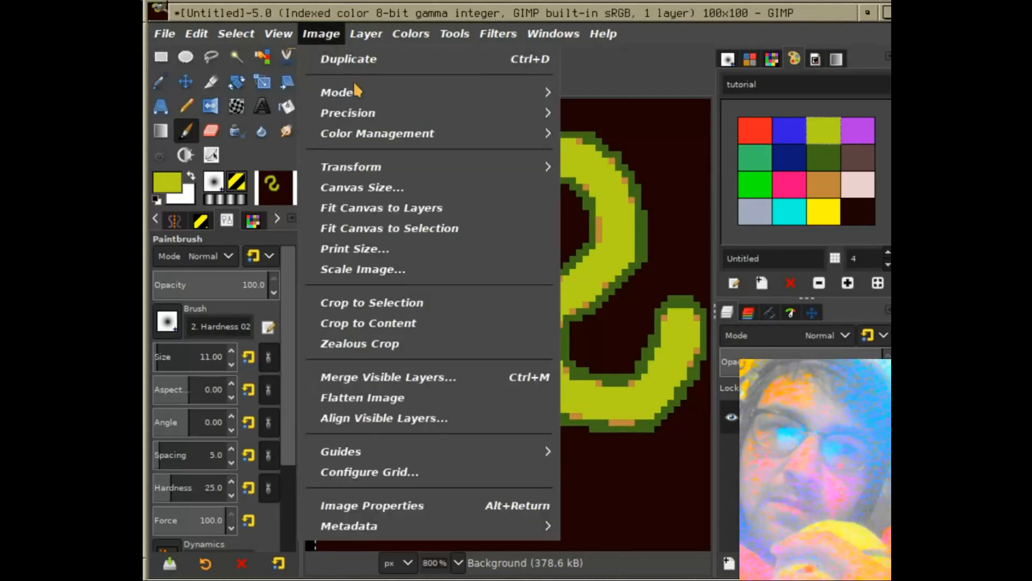
{"action": "mouse_move", "coordinate": [339, 89]}
{"action": "left_click", "coordinate": [590, 92]}
Paint a second soft S-shaped yellow-green stroke below the first in RGB mode and compare the edges of both strokes.
{"action": "mouse_move", "coordinate": [456, 484]}
{"action": "left_mouse_down"}
{"action": "mouse_move", "coordinate": [349, 383]}
{"action": "mouse_move", "coordinate": [409, 349]}
{"action": "mouse_move", "coordinate": [448, 384]}
{"action": "mouse_move", "coordinate": [441, 460]}
{"action": "mouse_move", "coordinate": [495, 499]}
{"action": "mouse_move", "coordinate": [536, 459]}
{"action": "left_mouse_up"}
{"action": "left_click_drag", "start_coordinate": [563, 290], "coordinate": [599, 311]}
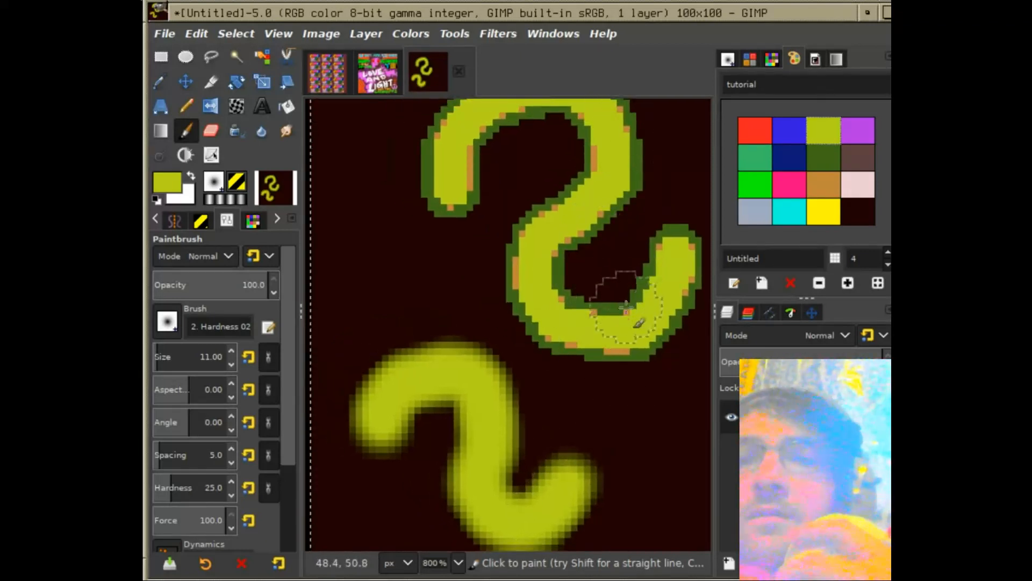
{"action": "left_click_drag", "start_coordinate": [540, 211], "coordinate": [504, 228]}
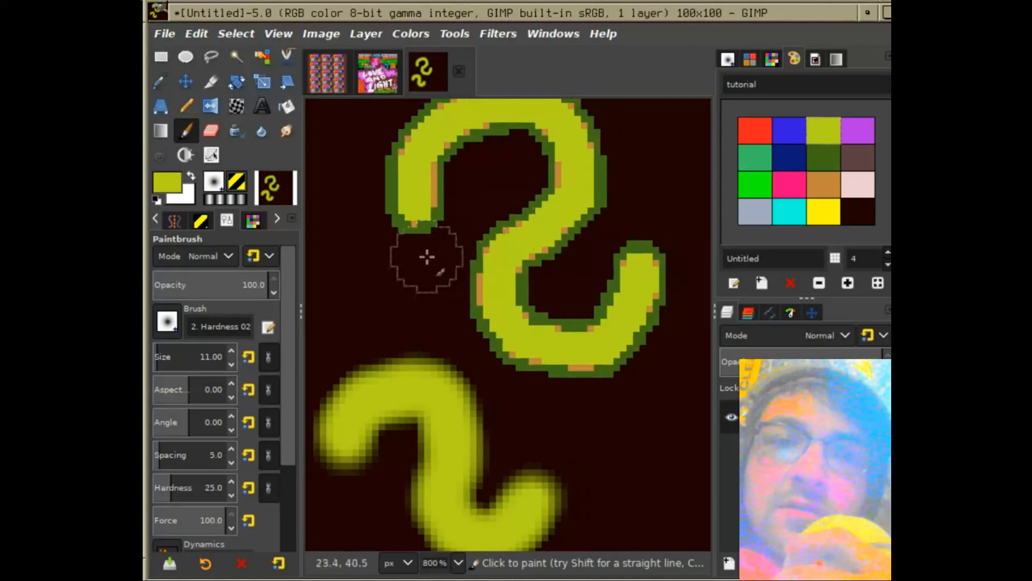
{"action": "left_click_drag", "start_coordinate": [566, 208], "coordinate": [549, 248]}
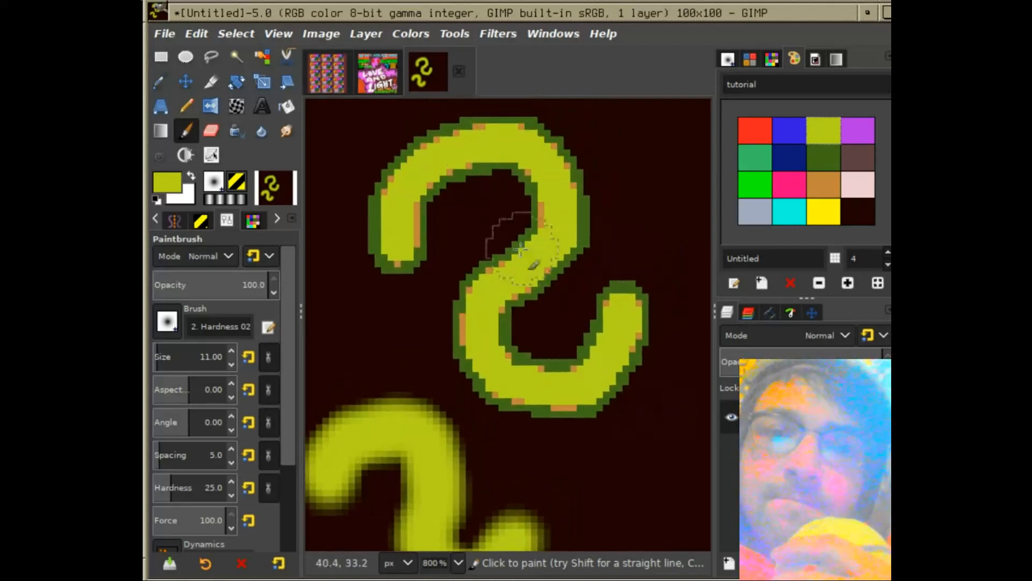
Undo the RGB stroke, the RGB conversion and the first S-shaped stroke to get back to the plain indexed canvas.
{"action": "left_click", "coordinate": [199, 35]}
{"action": "left_click", "coordinate": [206, 78]}
{"action": "left_click", "coordinate": [203, 35]}
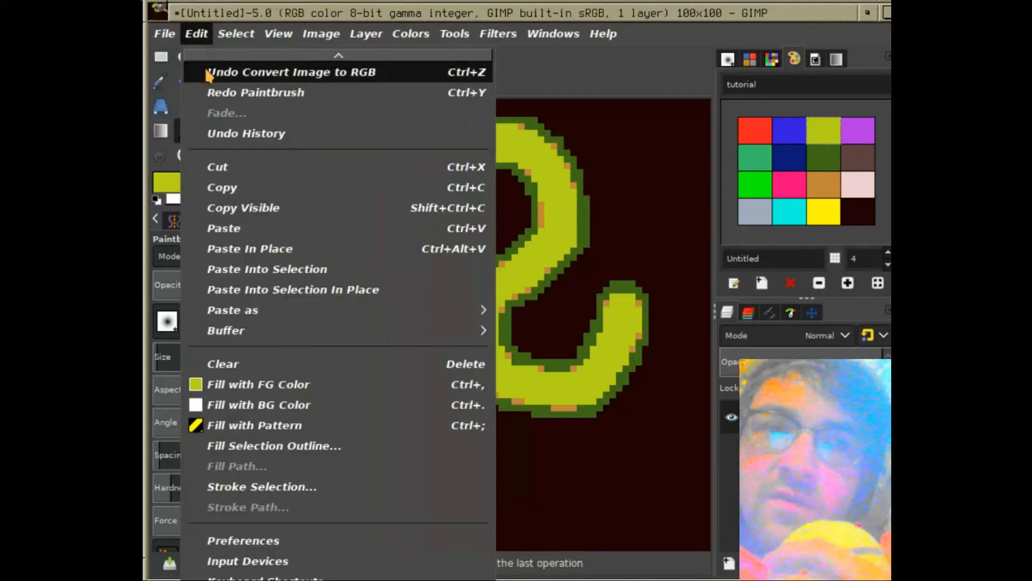
{"action": "left_click", "coordinate": [207, 73]}
{"action": "left_click", "coordinate": [196, 33]}
{"action": "left_click", "coordinate": [210, 72]}
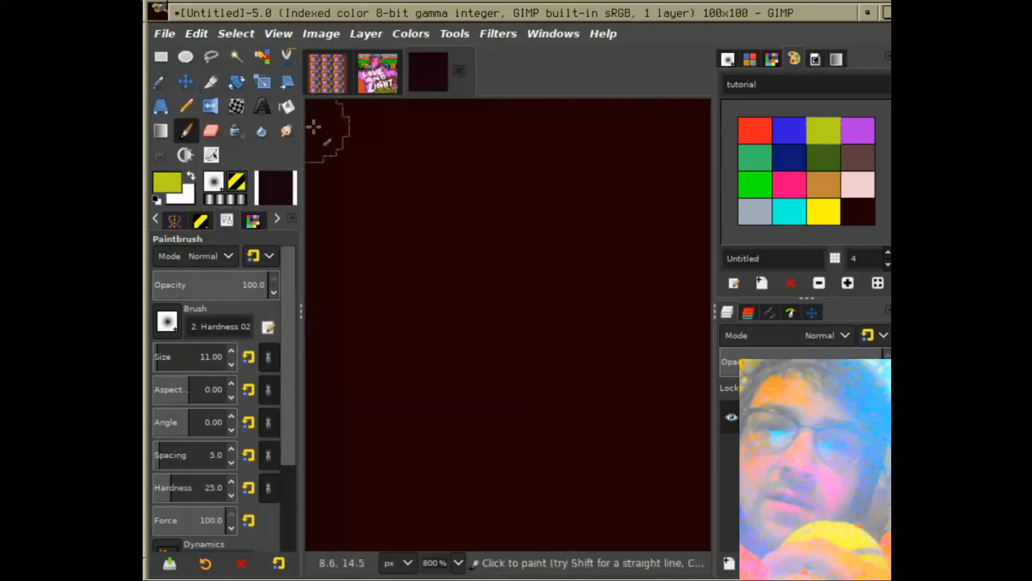
Choose the Bristles 03 brush and paint a large textured patch in the palette's purple on the upper-left part of the canvas.
{"action": "left_click", "coordinate": [166, 323]}
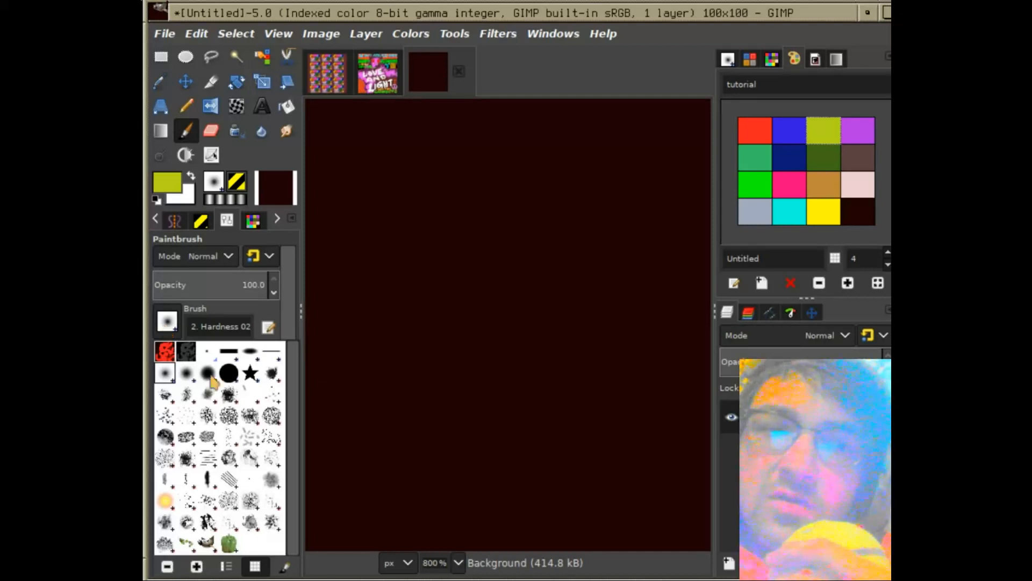
{"action": "left_click", "coordinate": [212, 417]}
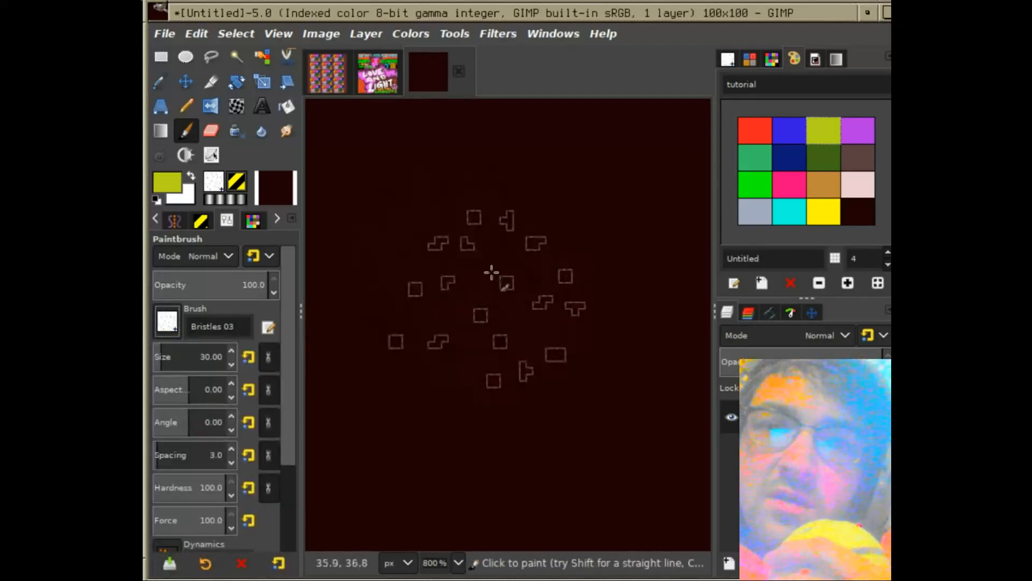
{"action": "left_click", "coordinate": [850, 141]}
{"action": "mouse_move", "coordinate": [517, 162]}
{"action": "left_mouse_down"}
{"action": "mouse_move", "coordinate": [467, 232]}
{"action": "mouse_move", "coordinate": [481, 378]}
{"action": "mouse_move", "coordinate": [639, 301]}
{"action": "mouse_move", "coordinate": [622, 201]}
{"action": "mouse_move", "coordinate": [474, 108]}
{"action": "mouse_move", "coordinate": [702, 123]}
{"action": "left_mouse_up"}
Paint textured bristle patches in the palette's red on the lower-right and lower-left parts of the canvas.
{"action": "left_click", "coordinate": [755, 132]}
{"action": "scroll", "coordinate": [570, 381], "scroll_direction": "down", "scroll_amount": 3}
{"action": "scroll", "coordinate": [570, 382], "scroll_direction": "right", "scroll_amount": 4}
{"action": "mouse_move", "coordinate": [526, 350]}
{"action": "left_mouse_down"}
{"action": "mouse_move", "coordinate": [636, 390]}
{"action": "mouse_move", "coordinate": [597, 408]}
{"action": "left_mouse_up"}
{"action": "scroll", "coordinate": [554, 419], "scroll_direction": "down", "scroll_amount": 3}
{"action": "scroll", "coordinate": [554, 419], "scroll_direction": "left", "scroll_amount": 2}
{"action": "left_click_drag", "start_coordinate": [463, 345], "coordinate": [349, 398]}
Pick the palette's bright green and paint a textured bristle patch in the upper-right corner of the canvas.
{"action": "left_click", "coordinate": [755, 185]}
{"action": "left_click_drag", "start_coordinate": [608, 189], "coordinate": [317, 337]}
{"action": "left_click_drag", "start_coordinate": [467, 226], "coordinate": [475, 335]}
{"action": "mouse_move", "coordinate": [566, 141]}
{"action": "left_mouse_down"}
{"action": "mouse_move", "coordinate": [552, 141]}
{"action": "mouse_move", "coordinate": [598, 214]}
{"action": "left_mouse_up"}
{"action": "mouse_move", "coordinate": [539, 306]}
{"action": "left_mouse_down"}
{"action": "mouse_move", "coordinate": [634, 168]}
{"action": "mouse_move", "coordinate": [634, 149]}
{"action": "left_mouse_up"}
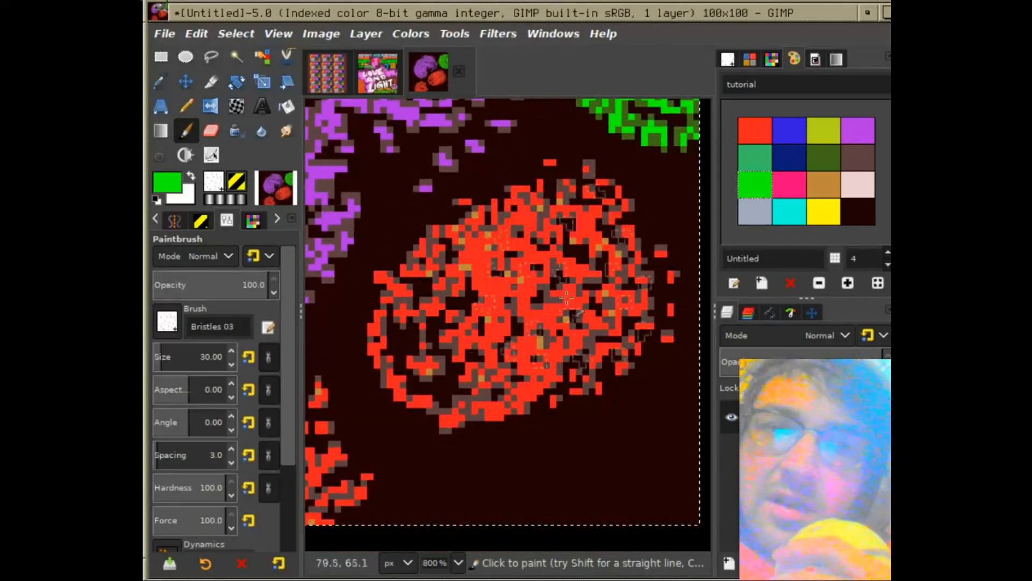
{"action": "left_click_drag", "start_coordinate": [412, 320], "coordinate": [609, 315]}
Pick the palette's pink and undo all the green, red and purple bristle strokes.
{"action": "left_click", "coordinate": [791, 186]}
{"action": "left_click", "coordinate": [200, 71]}
{"action": "left_click", "coordinate": [196, 34]}
{"action": "left_click", "coordinate": [200, 71]}
{"action": "left_click", "coordinate": [196, 34]}
{"action": "left_click", "coordinate": [201, 72]}
{"action": "left_click", "coordinate": [196, 33]}
{"action": "left_click", "coordinate": [207, 74]}
{"action": "left_click", "coordinate": [197, 34]}
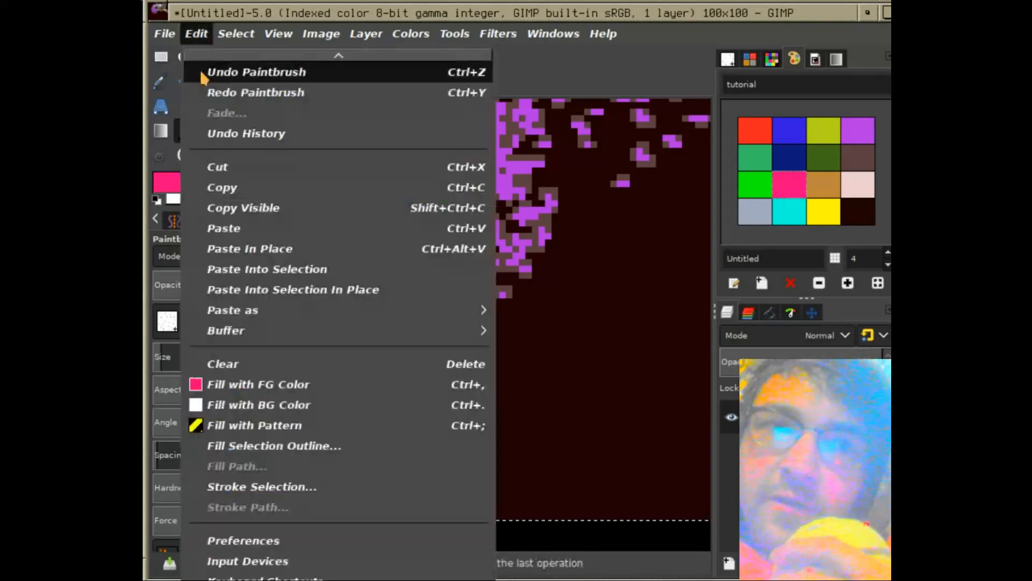
{"action": "left_click", "coordinate": [197, 71]}
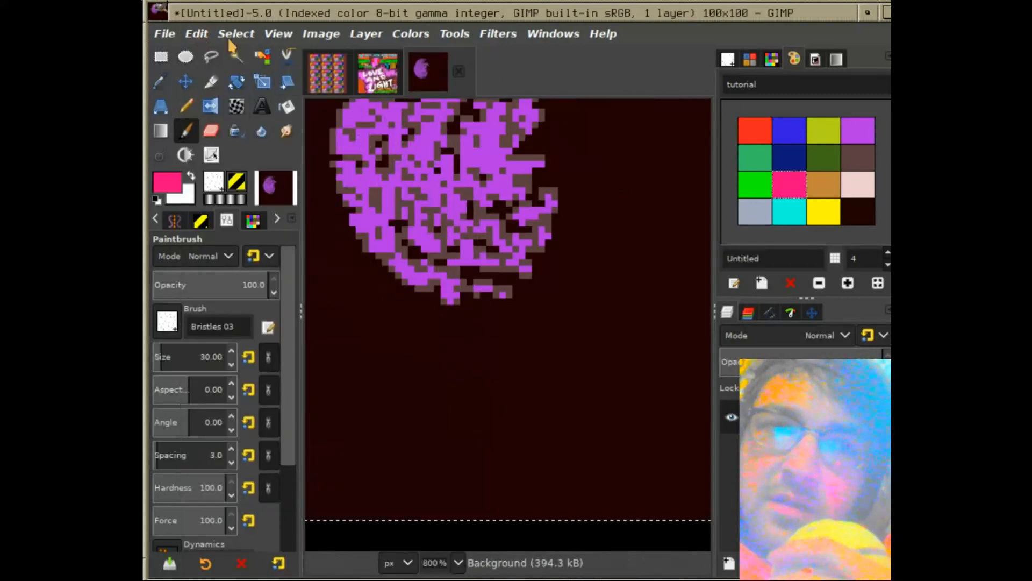
{"action": "left_click", "coordinate": [197, 34]}
{"action": "left_click", "coordinate": [211, 75]}
Paint a broad pink bristle patch across the middle of the canvas and undo it.
{"action": "mouse_move", "coordinate": [376, 124]}
{"action": "left_mouse_down"}
{"action": "mouse_move", "coordinate": [645, 242]}
{"action": "mouse_move", "coordinate": [640, 298]}
{"action": "left_mouse_up"}
{"action": "left_click", "coordinate": [197, 34]}
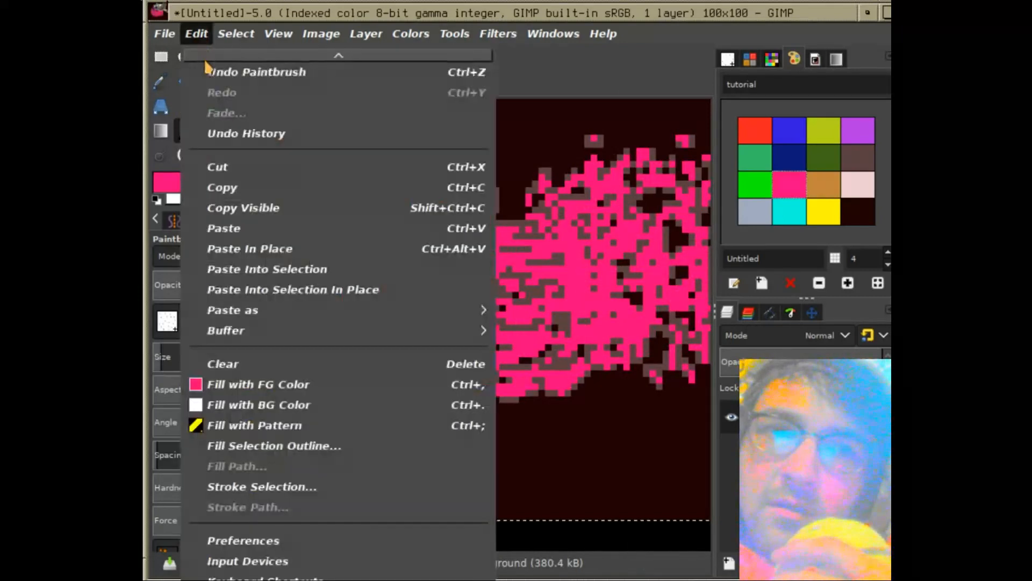
{"action": "left_click", "coordinate": [204, 72]}
Pick the palette's bright yellow and paint a large bristle patch in the lower middle and a smaller one at the upper right.
{"action": "left_click", "coordinate": [812, 204]}
{"action": "mouse_move", "coordinate": [411, 203]}
{"action": "left_mouse_down"}
{"action": "mouse_move", "coordinate": [530, 280]}
{"action": "mouse_move", "coordinate": [578, 408]}
{"action": "mouse_move", "coordinate": [522, 380]}
{"action": "mouse_move", "coordinate": [645, 420]}
{"action": "mouse_move", "coordinate": [720, 279]}
{"action": "left_mouse_up"}
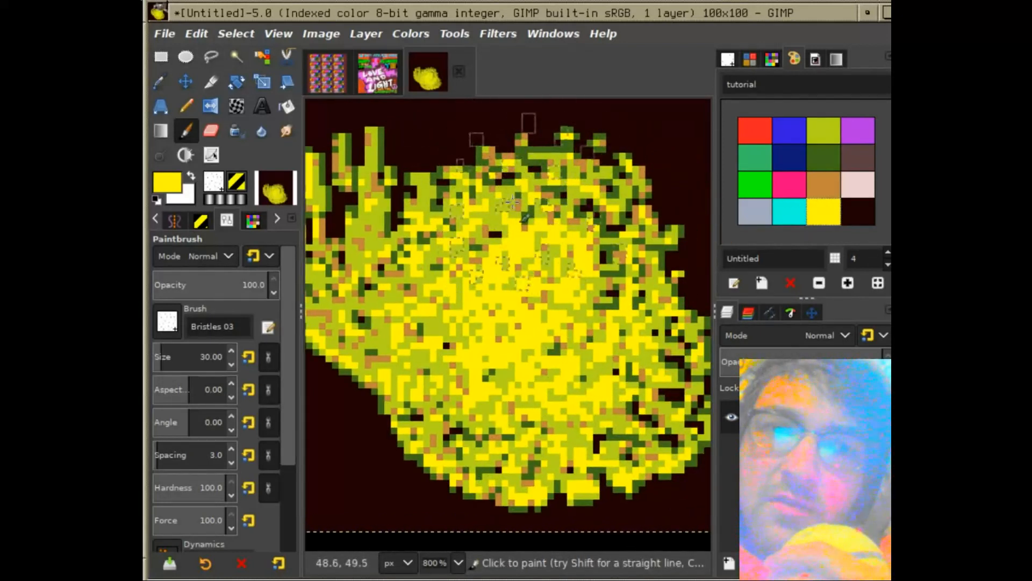
{"action": "mouse_move", "coordinate": [670, 129]}
{"action": "left_mouse_down"}
{"action": "mouse_move", "coordinate": [637, 135]}
{"action": "mouse_move", "coordinate": [629, 240]}
{"action": "mouse_move", "coordinate": [591, 178]}
{"action": "mouse_move", "coordinate": [456, 190]}
{"action": "mouse_move", "coordinate": [500, 226]}
{"action": "mouse_move", "coordinate": [518, 219]}
{"action": "left_mouse_up"}
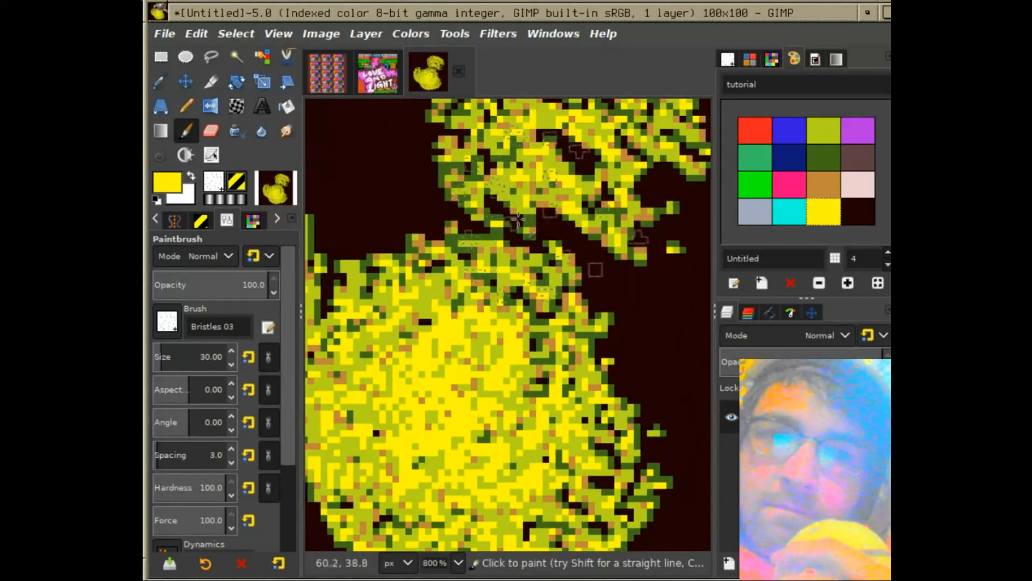
At 400 % zoom, paint a yellow bristle patch at the upper left and more strokes along the left and right edges.
{"action": "left_click", "coordinate": [459, 563]}
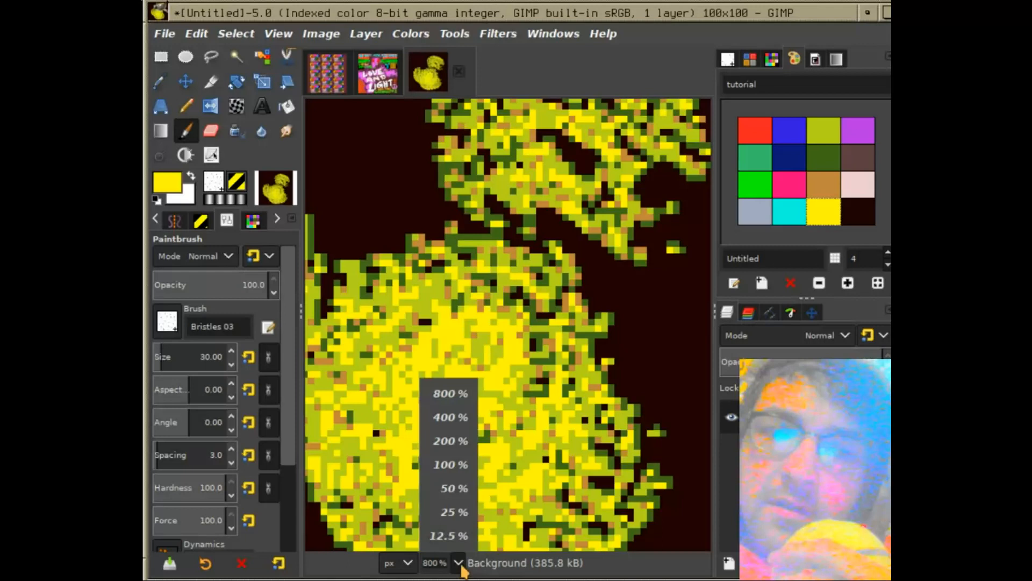
{"action": "left_click", "coordinate": [451, 418]}
{"action": "mouse_move", "coordinate": [457, 224]}
{"action": "left_mouse_down"}
{"action": "mouse_move", "coordinate": [438, 193]}
{"action": "mouse_move", "coordinate": [417, 271]}
{"action": "mouse_move", "coordinate": [442, 328]}
{"action": "mouse_move", "coordinate": [435, 369]}
{"action": "mouse_move", "coordinate": [445, 414]}
{"action": "mouse_move", "coordinate": [494, 431]}
{"action": "left_mouse_up"}
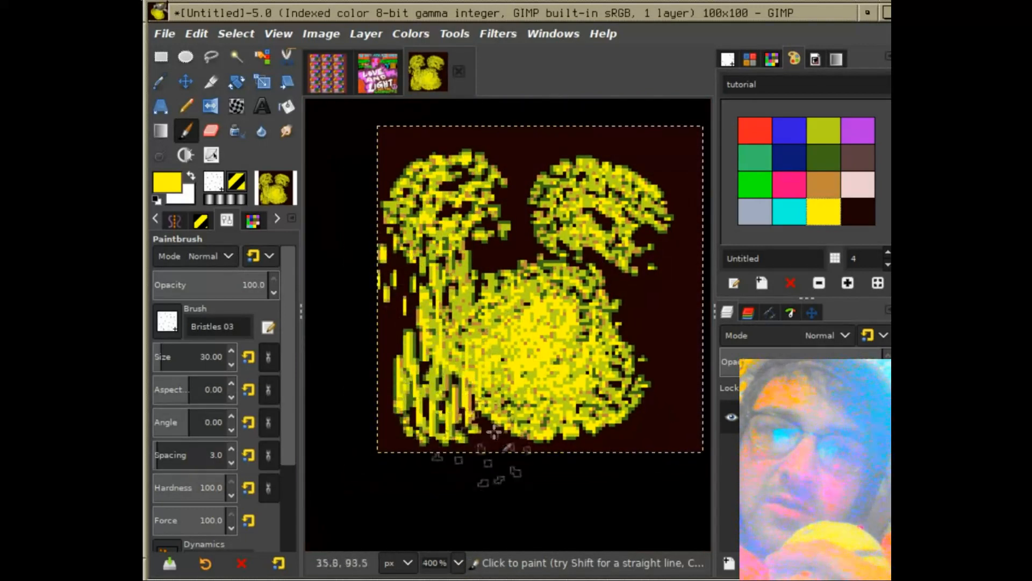
{"action": "left_click_drag", "start_coordinate": [651, 267], "coordinate": [640, 404]}
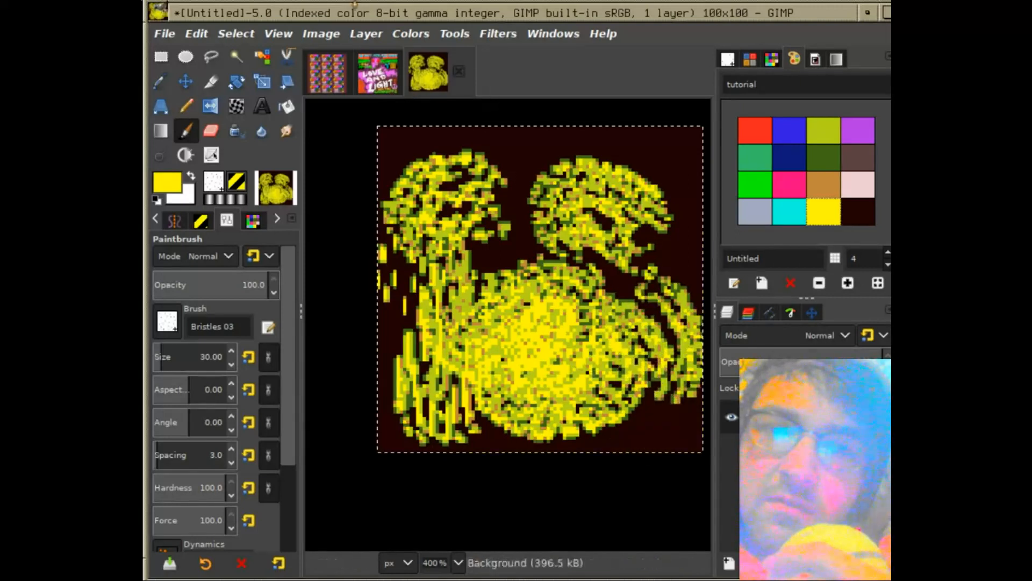
Undo the latest yellow strokes along the right edge and the lower-left side of the canvas.
{"action": "left_click", "coordinate": [196, 34]}
{"action": "left_click", "coordinate": [204, 72]}
{"action": "left_click", "coordinate": [198, 33]}
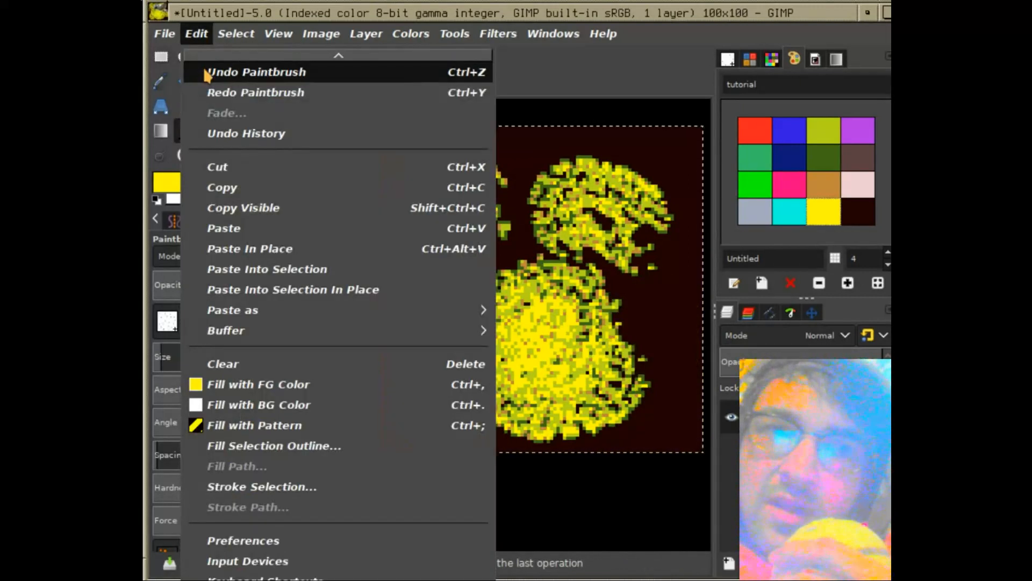
{"action": "left_click", "coordinate": [207, 72]}
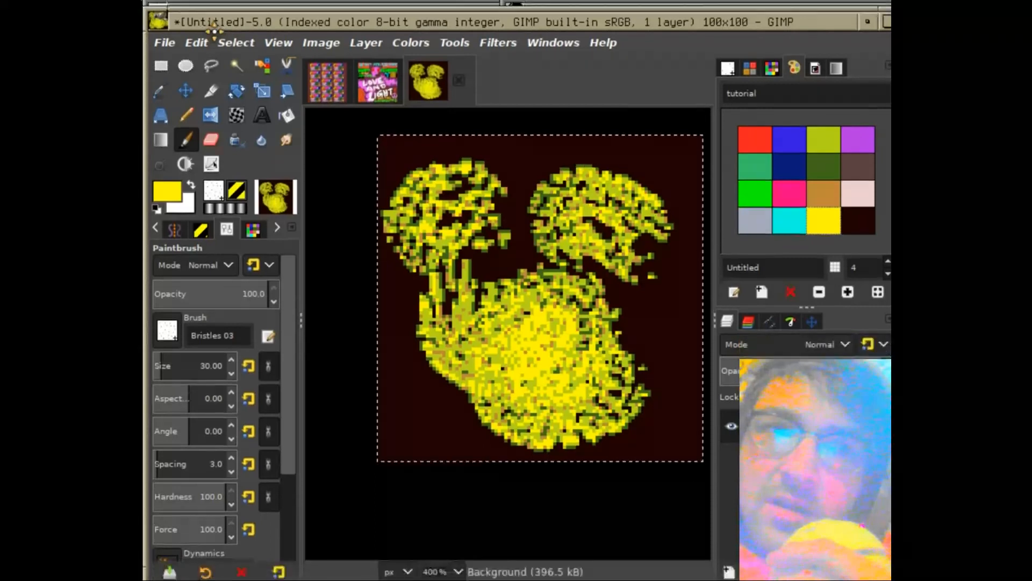
Examine the recorded paint strokes in the undo history and leave it for the list of open images.
{"action": "left_click", "coordinate": [207, 33]}
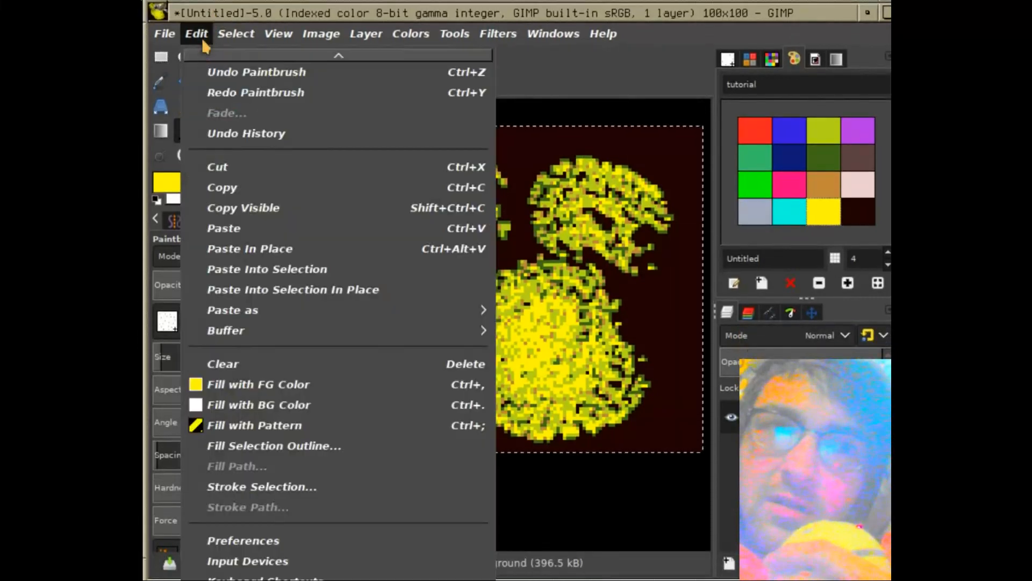
{"action": "left_click", "coordinate": [228, 134]}
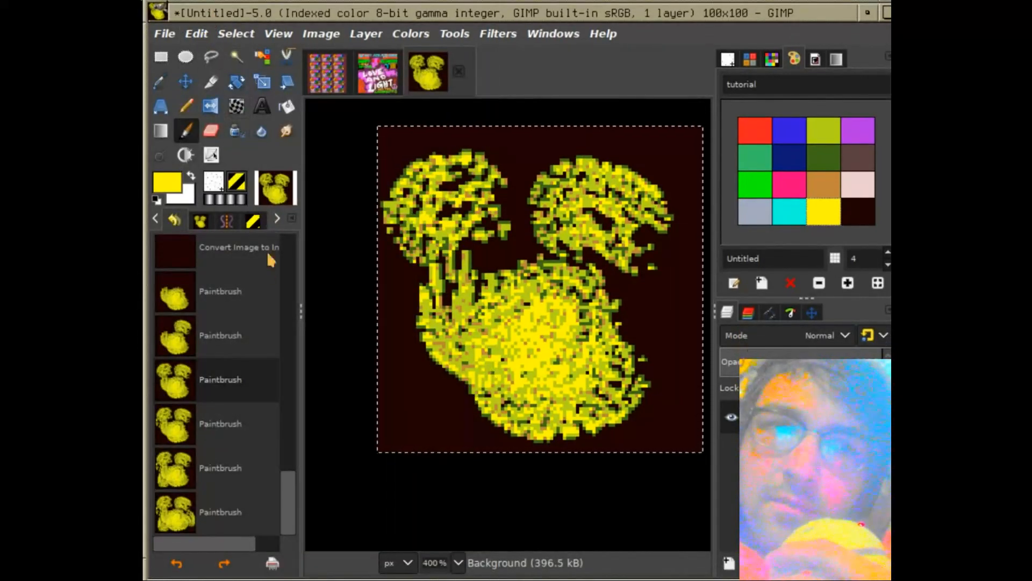
{"action": "left_click", "coordinate": [275, 222]}
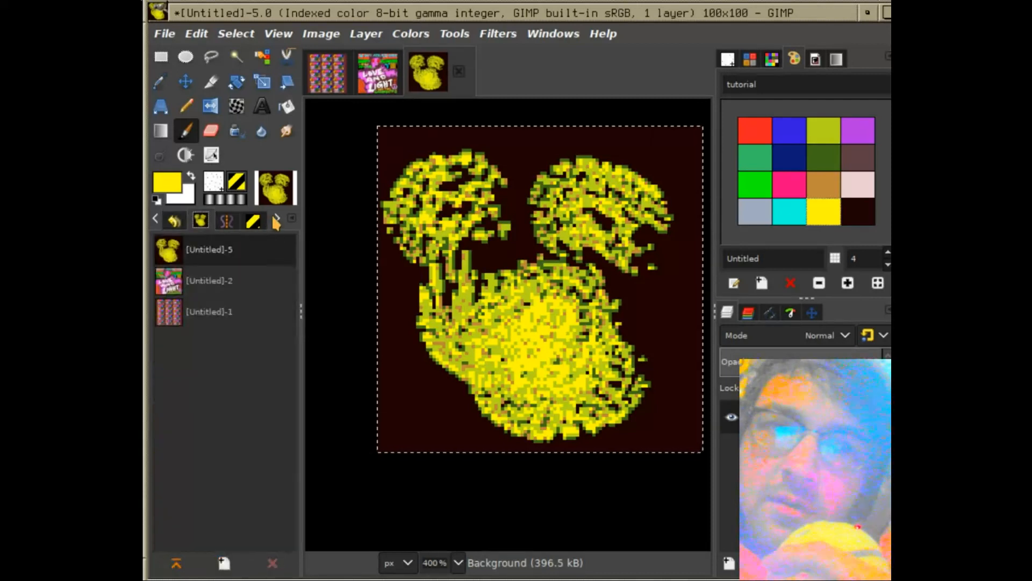
Look through the image list, symmetry settings and undo history, and return to the Paintbrush options.
{"action": "left_click", "coordinate": [276, 221]}
{"action": "left_click", "coordinate": [275, 221]}
{"action": "left_click", "coordinate": [157, 219]}
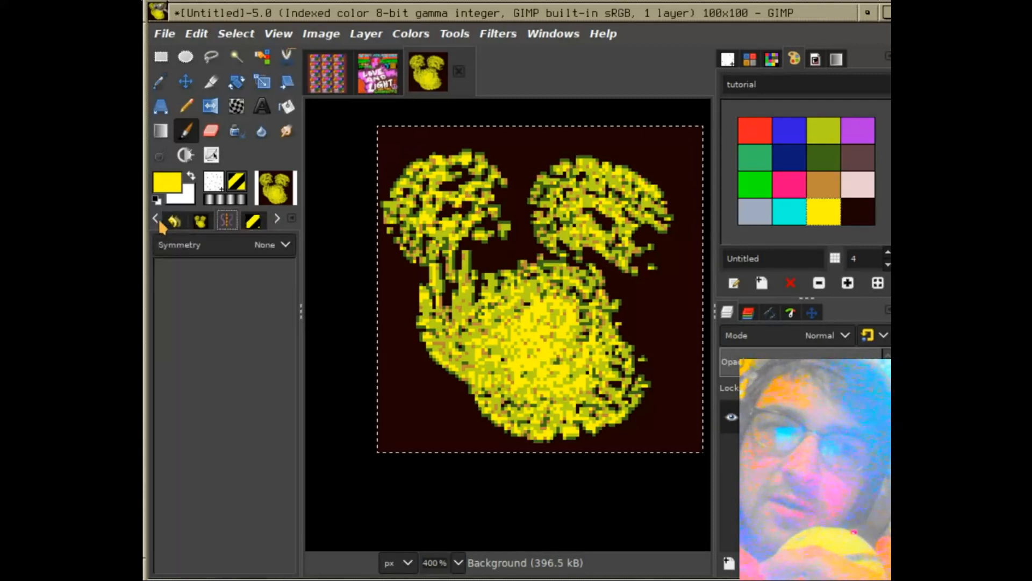
{"action": "left_click", "coordinate": [156, 220]}
{"action": "left_click", "coordinate": [160, 222]}
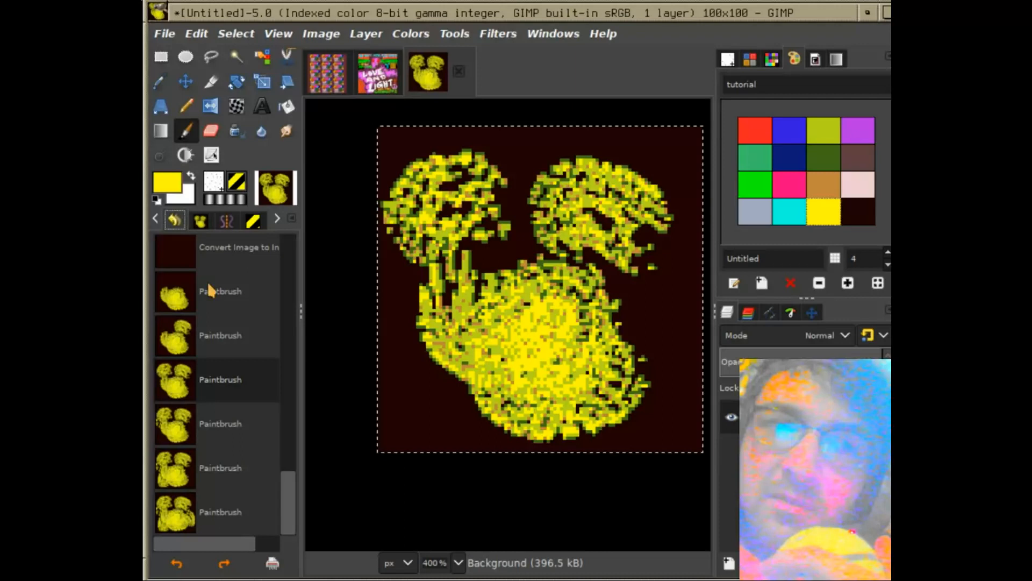
{"action": "scroll", "coordinate": [223, 318], "scroll_direction": "up", "scroll_amount": 5}
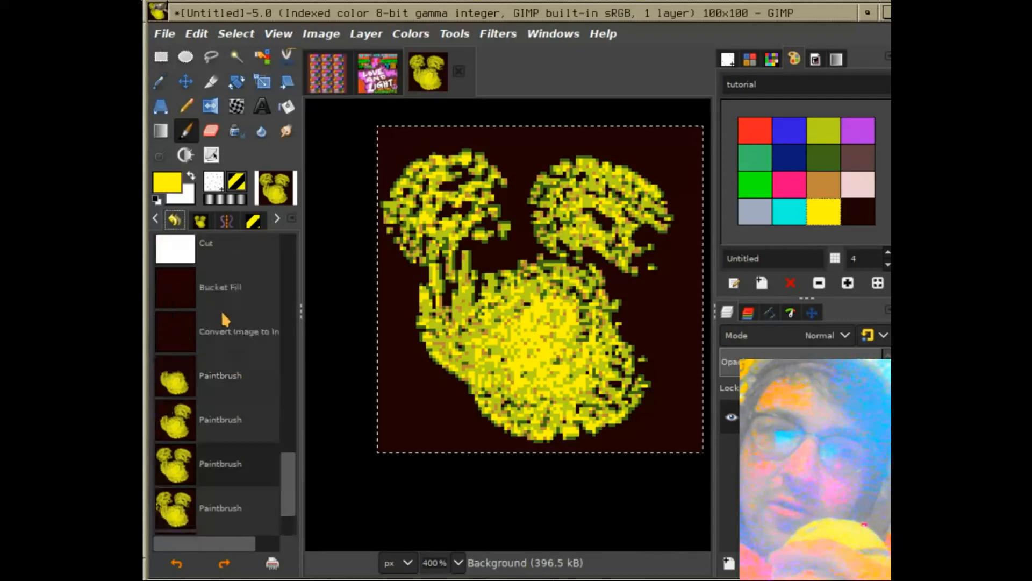
{"action": "scroll", "coordinate": [220, 312], "scroll_direction": "up", "scroll_amount": 10}
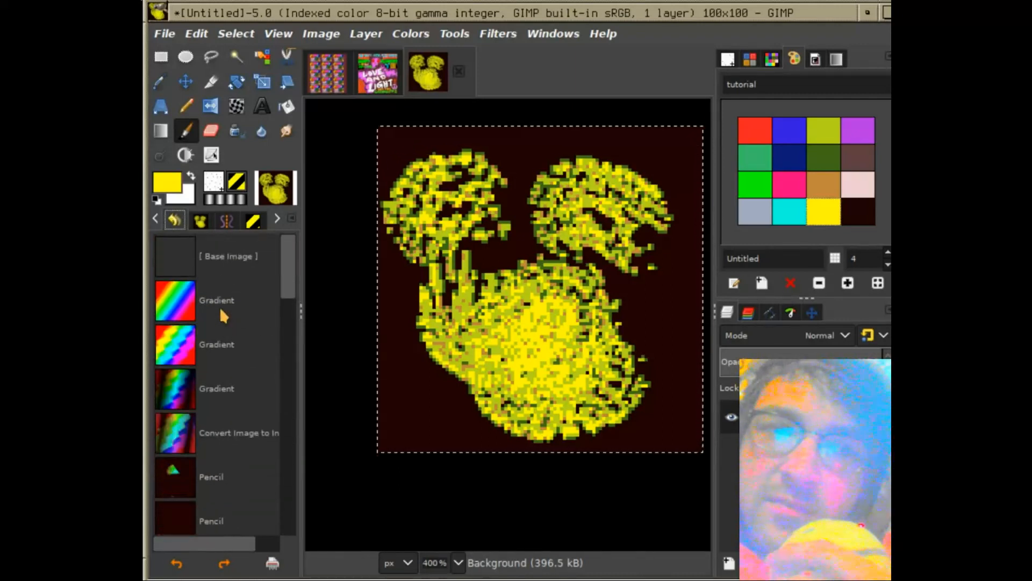
{"action": "scroll", "coordinate": [220, 323], "scroll_direction": "down", "scroll_amount": 3}
{"action": "scroll", "coordinate": [221, 333], "scroll_direction": "down", "scroll_amount": 3}
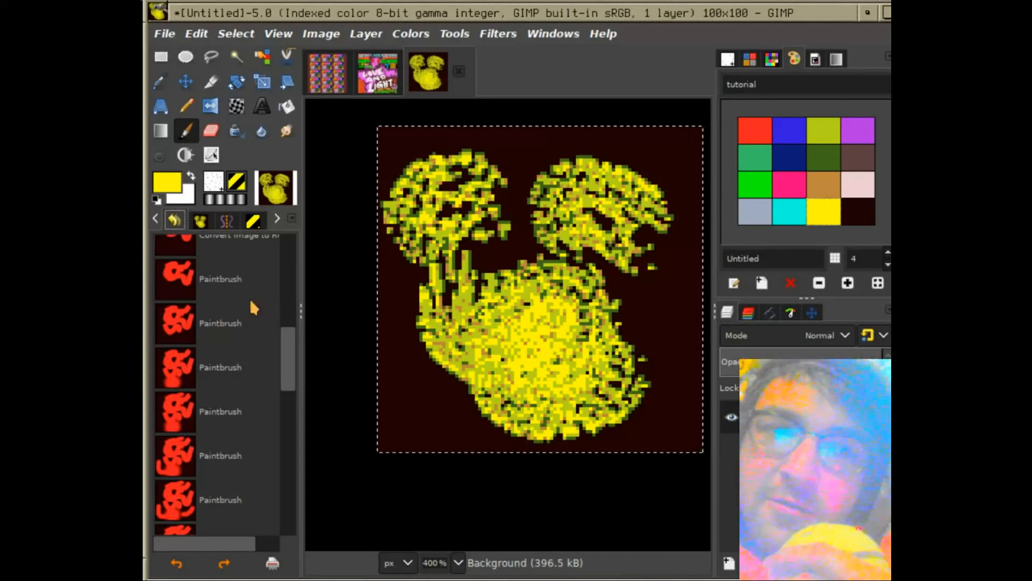
{"action": "left_click", "coordinate": [277, 221]}
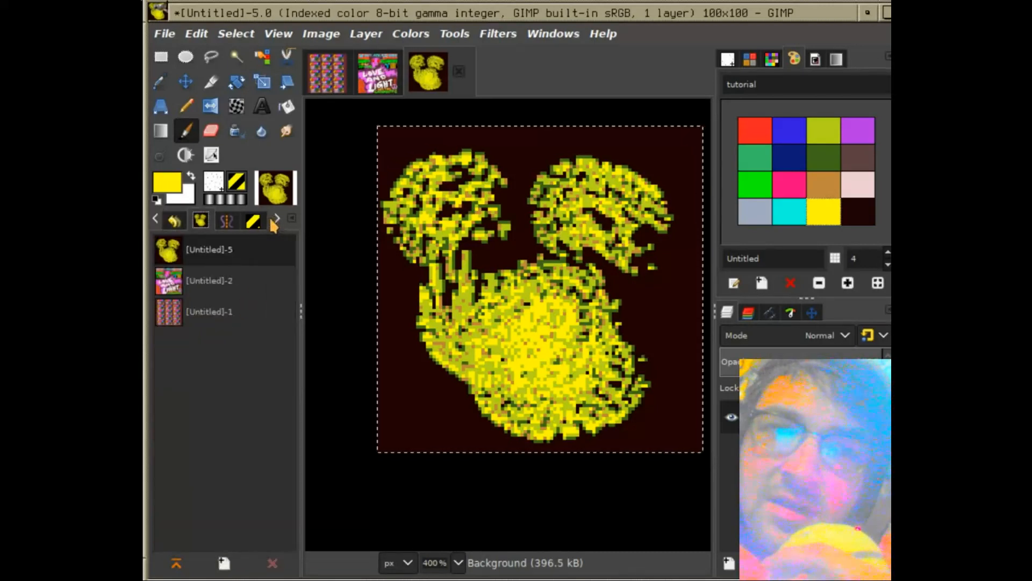
{"action": "left_click", "coordinate": [274, 221]}
{"action": "left_click", "coordinate": [274, 221]}
{"action": "left_click", "coordinate": [274, 220]}
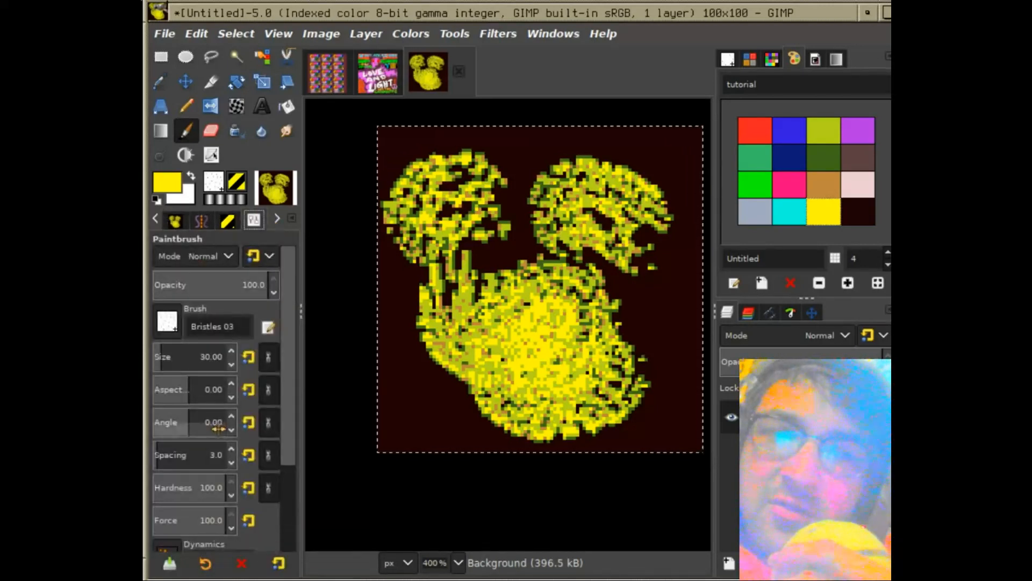
Undo the yellow paintbrush strokes until the canvas is plain dark again.
{"action": "left_click", "coordinate": [197, 34]}
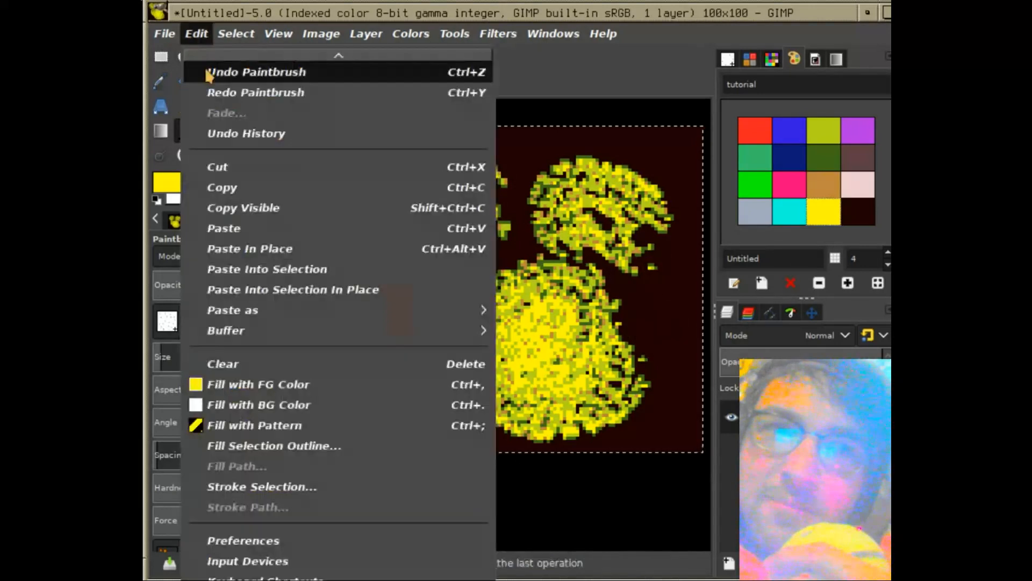
{"action": "left_click", "coordinate": [215, 72]}
{"action": "left_click", "coordinate": [196, 33]}
{"action": "left_click", "coordinate": [215, 72]}
{"action": "left_click", "coordinate": [197, 34]}
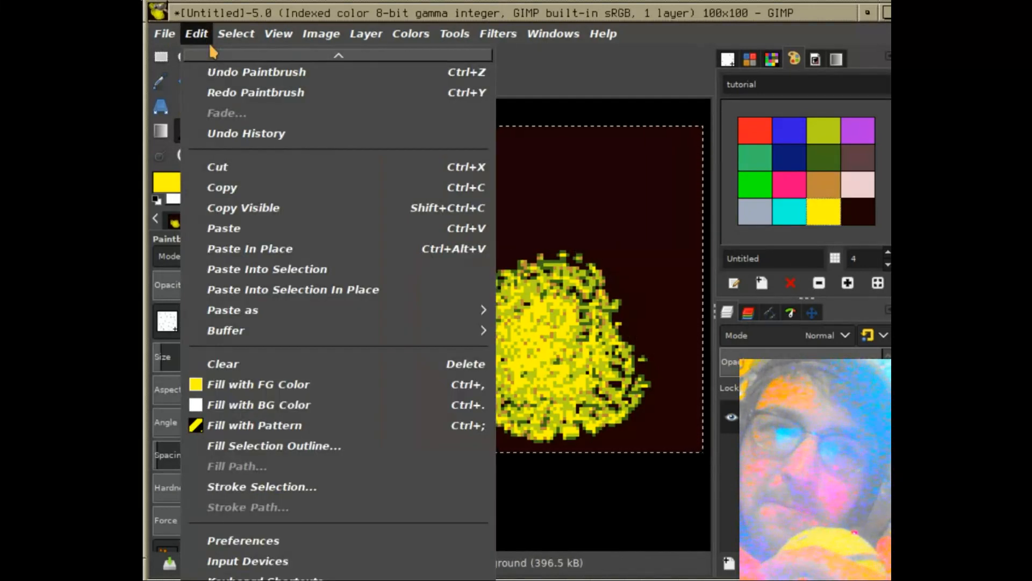
{"action": "left_click", "coordinate": [216, 72]}
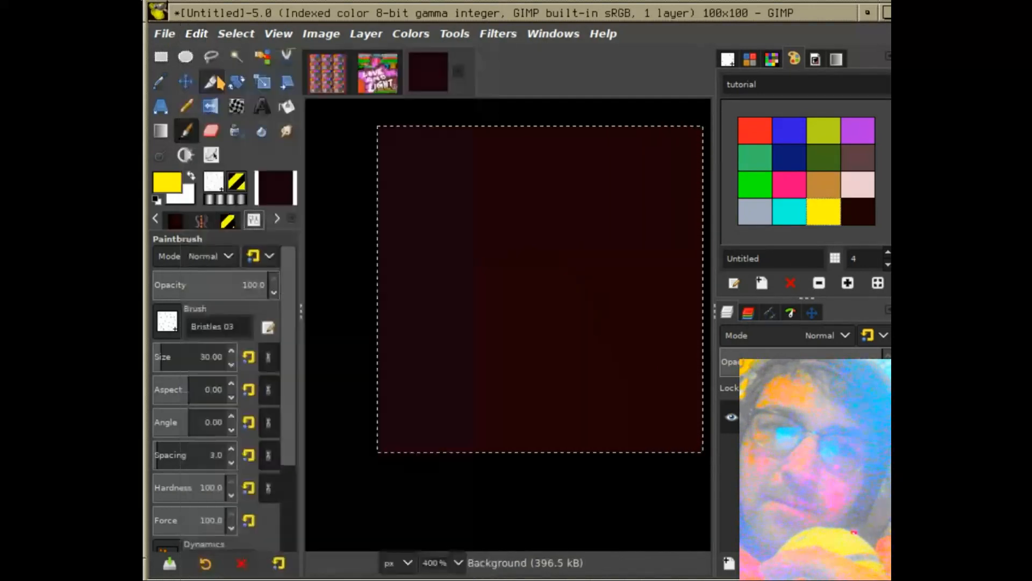
Cover most of the canvas with purple strokes using the Bristles 03 brush at size 78.46.
{"action": "left_click", "coordinate": [865, 133]}
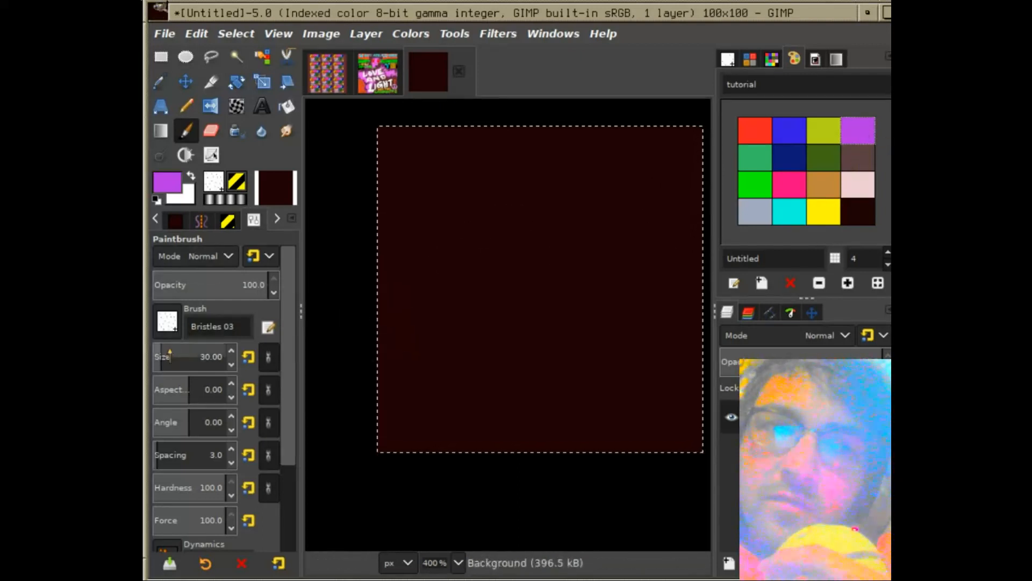
{"action": "left_click_drag", "start_coordinate": [170, 354], "coordinate": [200, 356]}
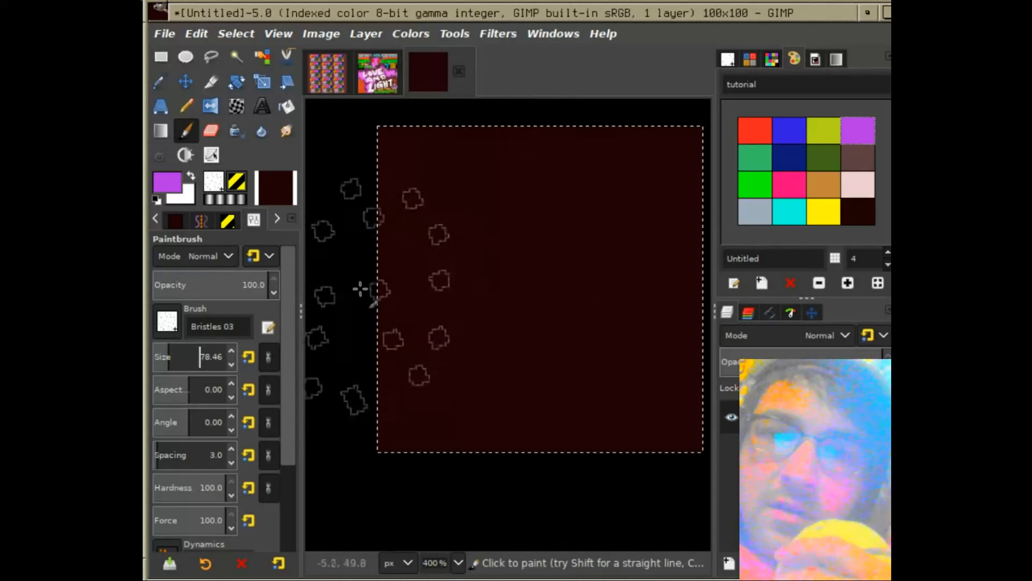
{"action": "left_click_drag", "start_coordinate": [361, 289], "coordinate": [399, 285]}
{"action": "mouse_move", "coordinate": [613, 398]}
{"action": "left_mouse_down"}
{"action": "mouse_move", "coordinate": [650, 434]}
{"action": "mouse_move", "coordinate": [690, 367]}
{"action": "left_mouse_up"}
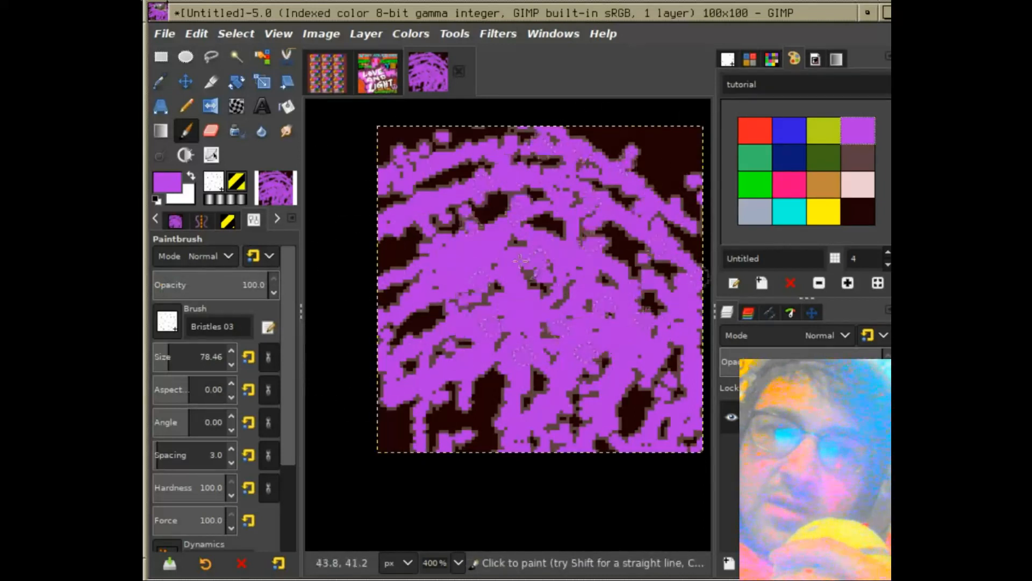
{"action": "mouse_move", "coordinate": [520, 262]}
{"action": "left_mouse_down"}
{"action": "mouse_move", "coordinate": [374, 359]}
{"action": "mouse_move", "coordinate": [382, 380]}
{"action": "left_mouse_up"}
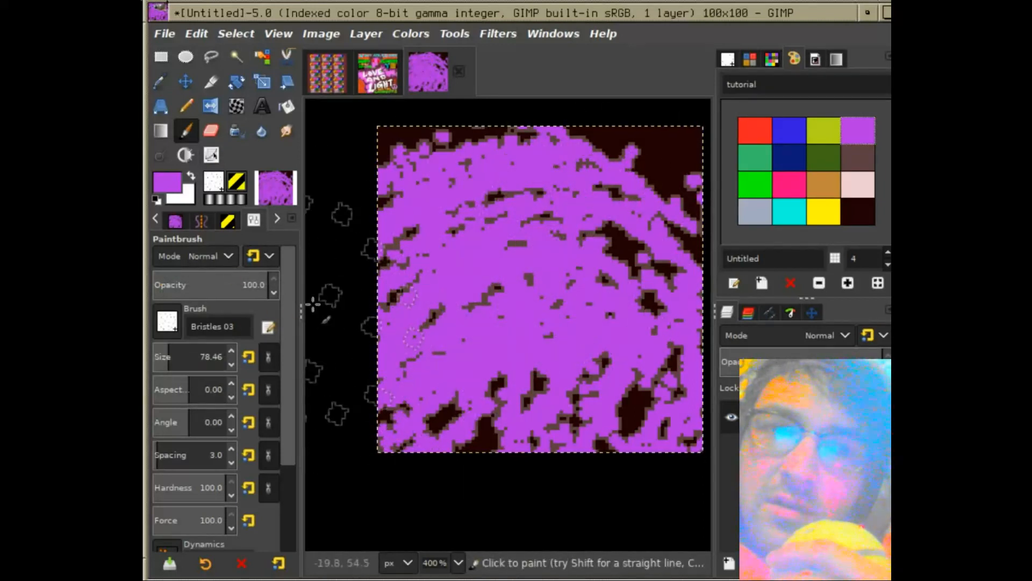
Speckle the middle of the canvas with yellow at brush size 29.04, using spacing 33.5 and 10.5.
{"action": "left_click_drag", "start_coordinate": [200, 358], "coordinate": [163, 356]}
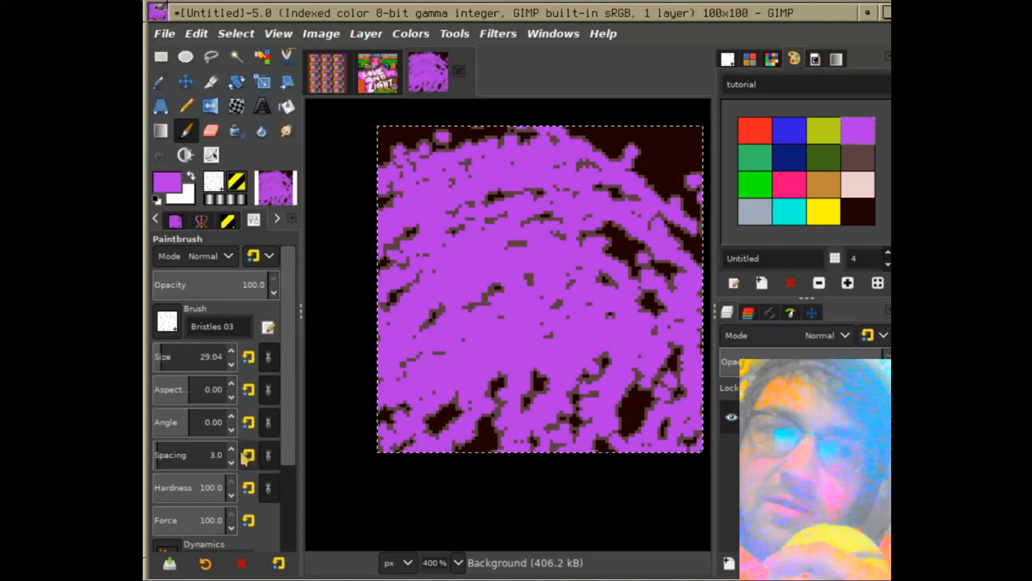
{"action": "scroll", "coordinate": [249, 457], "scroll_direction": "down", "scroll_amount": 1}
{"action": "left_click_drag", "start_coordinate": [160, 409], "coordinate": [188, 407]}
{"action": "left_click", "coordinate": [818, 221]}
{"action": "mouse_move", "coordinate": [473, 279]}
{"action": "left_mouse_down"}
{"action": "mouse_move", "coordinate": [532, 327]}
{"action": "mouse_move", "coordinate": [565, 269]}
{"action": "left_mouse_up"}
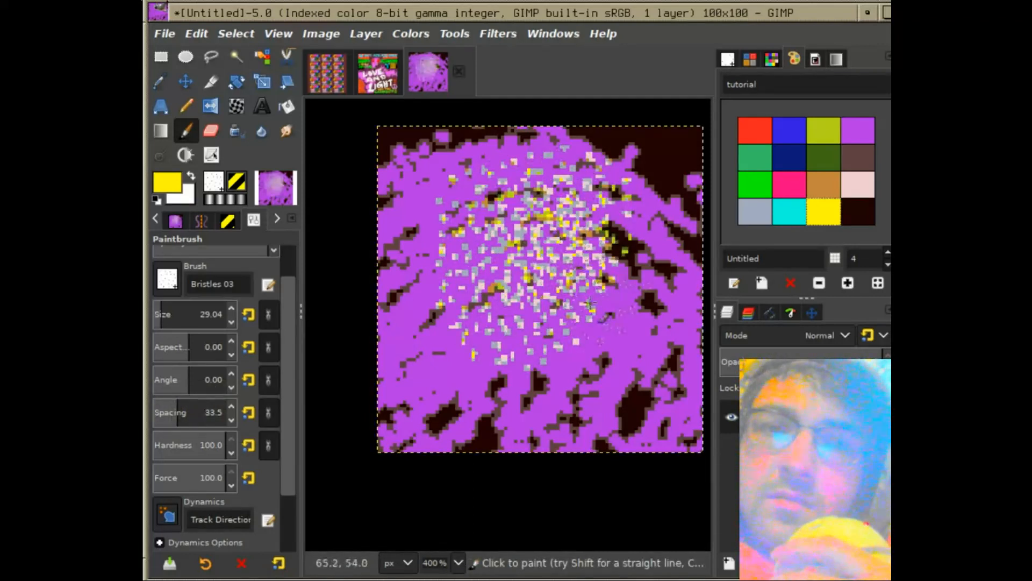
{"action": "left_click", "coordinate": [437, 324]}
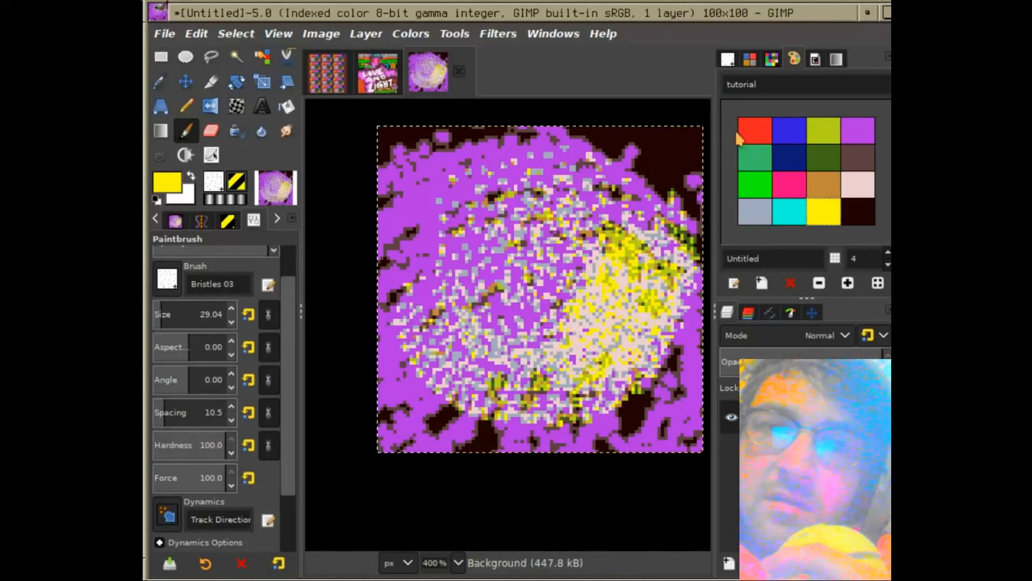
Set the paint colour to the palette's red and choose the 2. Hardness 02 brush.
{"action": "left_click", "coordinate": [755, 131]}
{"action": "left_click", "coordinate": [168, 279]}
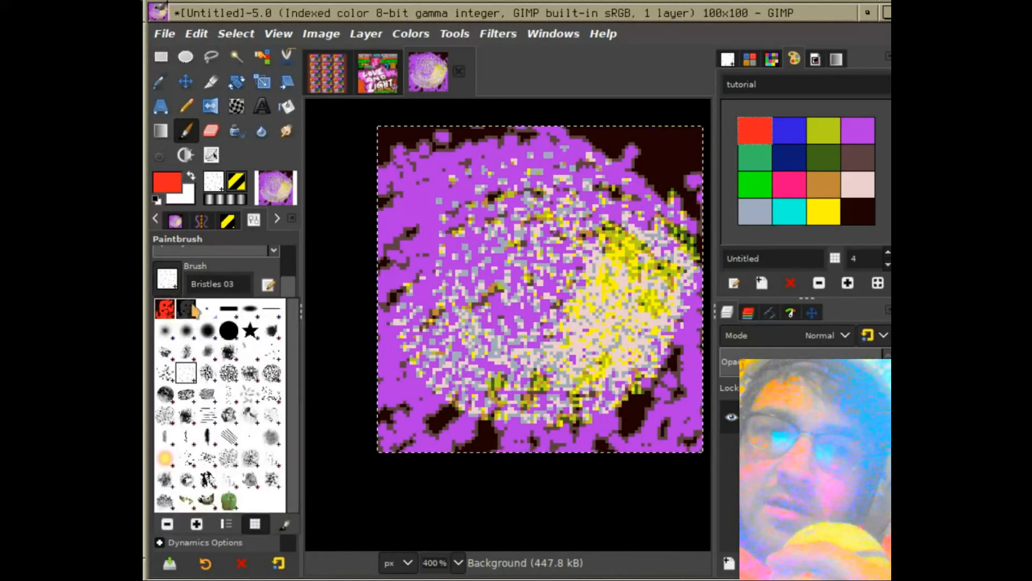
{"action": "left_click", "coordinate": [178, 329]}
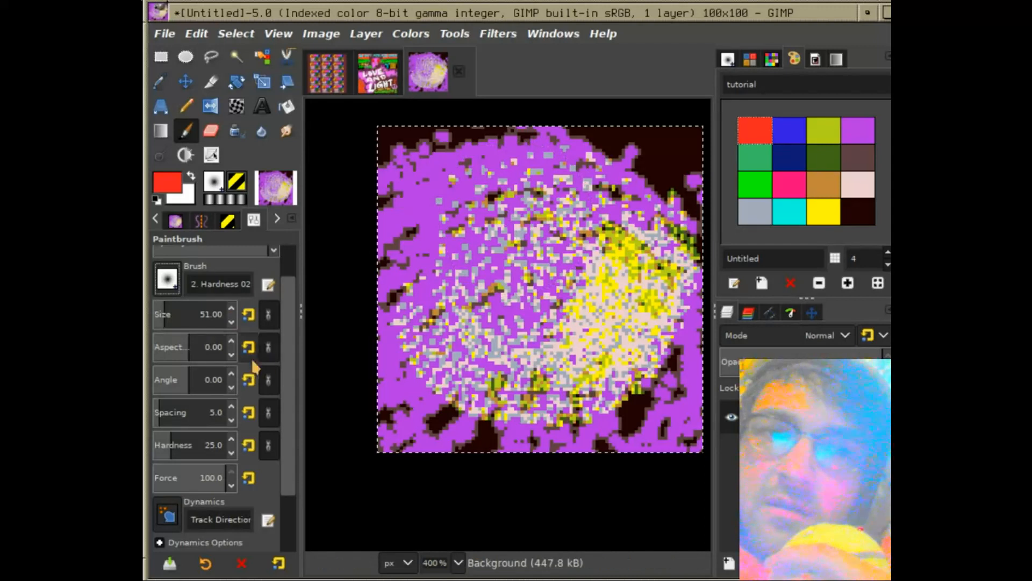
{"action": "mouse_move", "coordinate": [231, 278]}
{"action": "left_mouse_down"}
{"action": "mouse_move", "coordinate": [222, 278]}
{"action": "mouse_move", "coordinate": [248, 275]}
{"action": "left_mouse_up"}
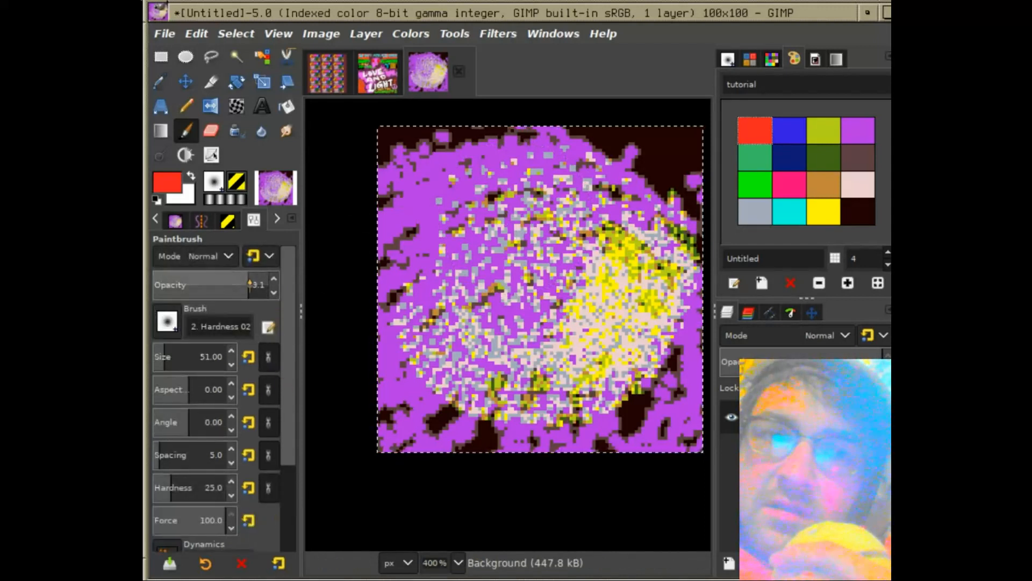
{"action": "left_click", "coordinate": [432, 221]}
{"action": "left_click", "coordinate": [196, 33]}
{"action": "left_click", "coordinate": [215, 69]}
Set the brush opacity to 57.7, try a curved red stroke in the upper left of the canvas, and undo it.
{"action": "left_click_drag", "start_coordinate": [250, 278], "coordinate": [220, 278]}
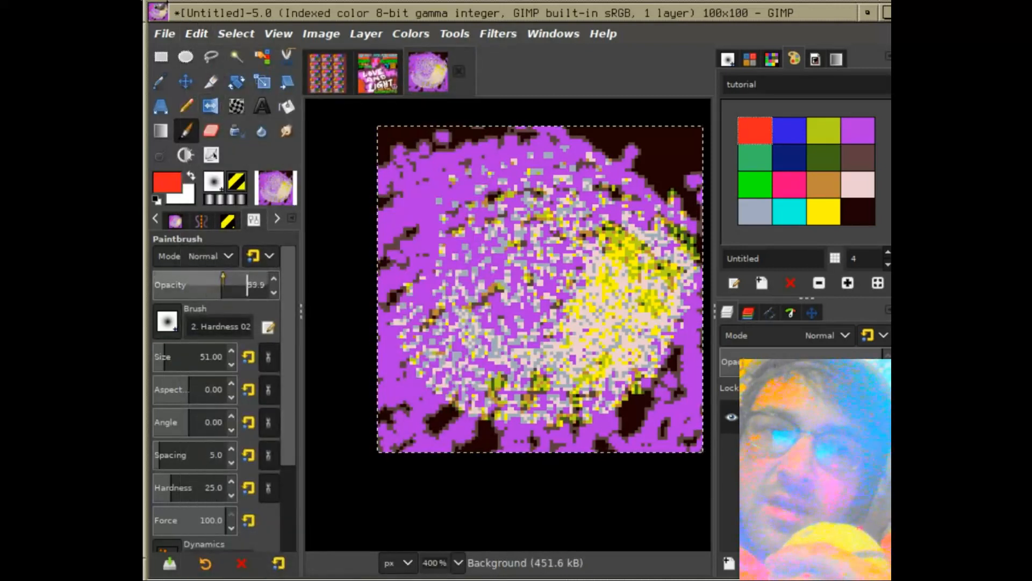
{"action": "left_click", "coordinate": [438, 189]}
{"action": "mouse_move", "coordinate": [431, 205]}
{"action": "left_mouse_down"}
{"action": "mouse_move", "coordinate": [513, 315]}
{"action": "mouse_move", "coordinate": [551, 318]}
{"action": "left_mouse_up"}
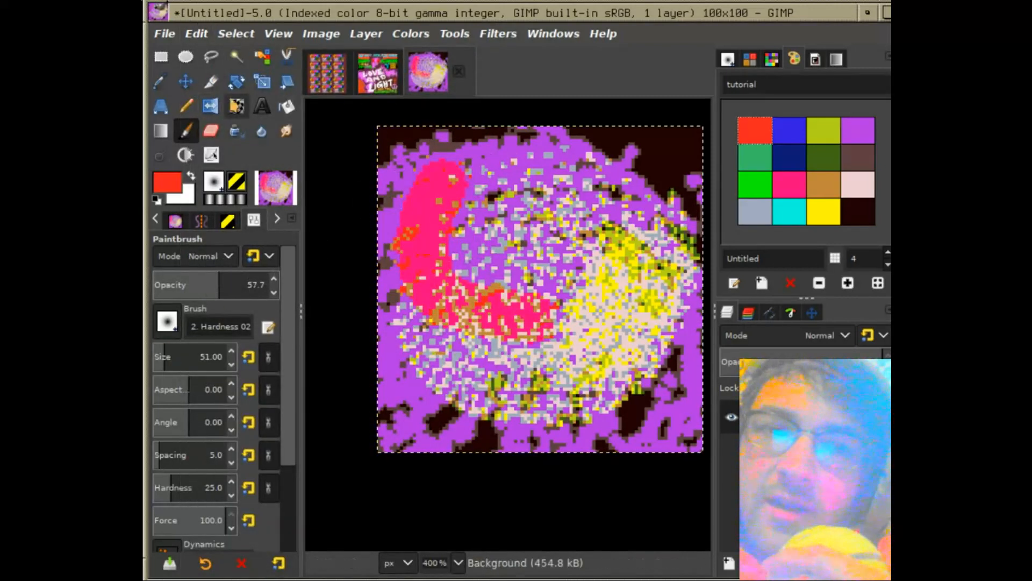
{"action": "left_click", "coordinate": [196, 33]}
{"action": "left_click", "coordinate": [210, 71]}
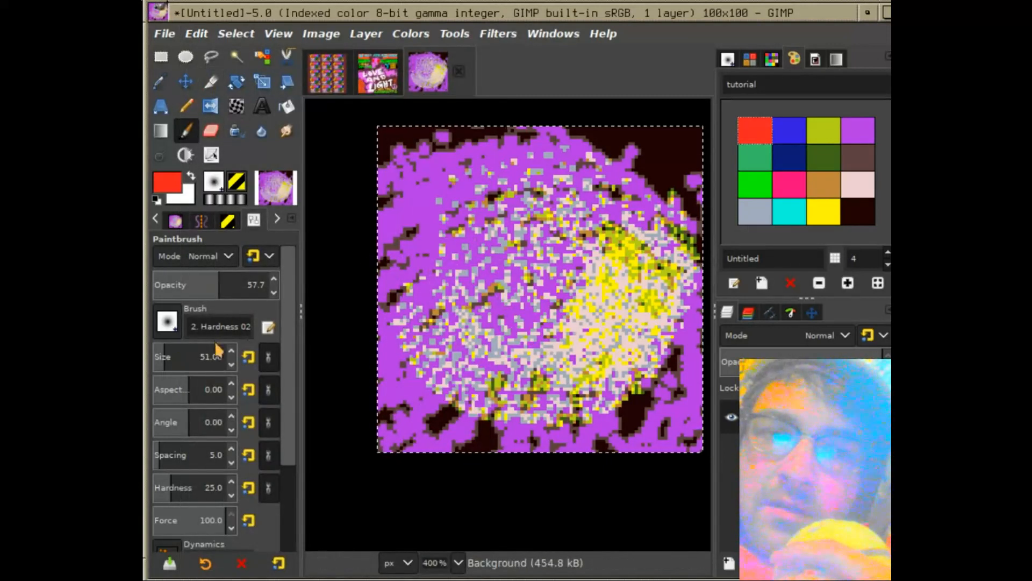
Paint winding red strokes over the speckles at brush size 20.93, adding a solid red curve at 100 opacity.
{"action": "left_click_drag", "start_coordinate": [163, 349], "coordinate": [161, 350]}
{"action": "mouse_move", "coordinate": [439, 171]}
{"action": "left_mouse_down"}
{"action": "mouse_move", "coordinate": [419, 272]}
{"action": "mouse_move", "coordinate": [596, 198]}
{"action": "mouse_move", "coordinate": [490, 318]}
{"action": "mouse_move", "coordinate": [584, 302]}
{"action": "mouse_move", "coordinate": [586, 391]}
{"action": "mouse_move", "coordinate": [661, 355]}
{"action": "mouse_move", "coordinate": [669, 255]}
{"action": "mouse_move", "coordinate": [586, 173]}
{"action": "mouse_move", "coordinate": [493, 174]}
{"action": "mouse_move", "coordinate": [515, 193]}
{"action": "left_mouse_up"}
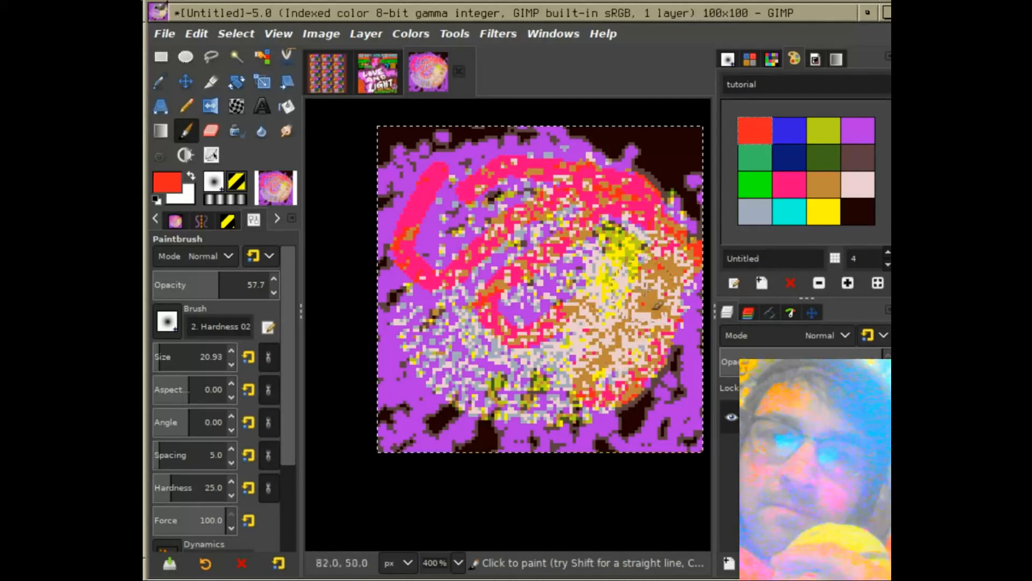
{"action": "left_click_drag", "start_coordinate": [231, 284], "coordinate": [271, 284]}
{"action": "mouse_move", "coordinate": [654, 278]}
{"action": "left_mouse_down"}
{"action": "mouse_move", "coordinate": [582, 370]}
{"action": "mouse_move", "coordinate": [538, 383]}
{"action": "left_mouse_up"}
Paint thick yellow curves through the artwork at 100 opacity, adding yellow strokes near its top at 73.9 opacity.
{"action": "left_click", "coordinate": [823, 131]}
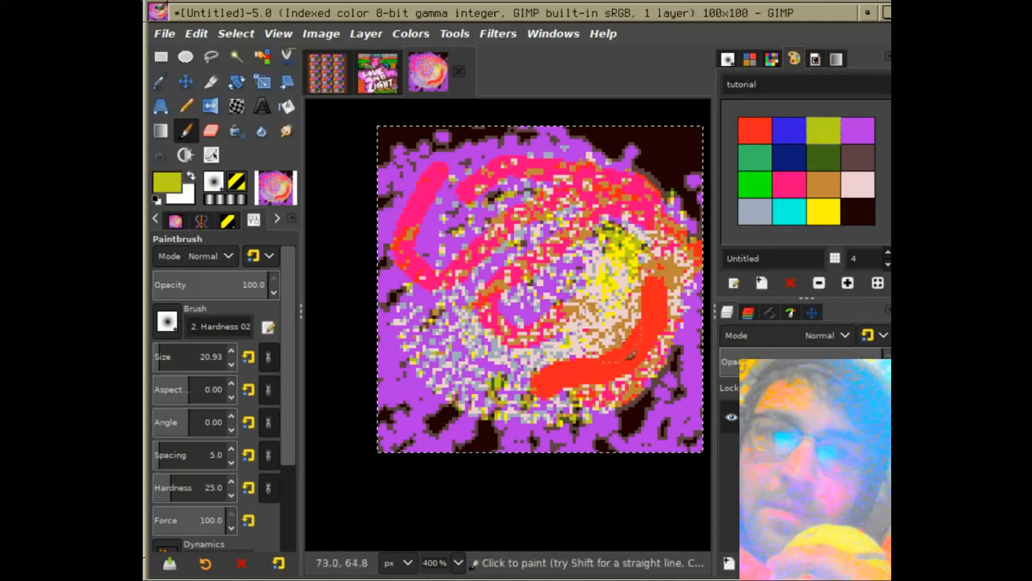
{"action": "left_click", "coordinate": [823, 212]}
{"action": "mouse_move", "coordinate": [421, 282]}
{"action": "left_mouse_down"}
{"action": "mouse_move", "coordinate": [415, 358]}
{"action": "mouse_move", "coordinate": [450, 395]}
{"action": "mouse_move", "coordinate": [533, 400]}
{"action": "mouse_move", "coordinate": [538, 285]}
{"action": "mouse_move", "coordinate": [569, 262]}
{"action": "mouse_move", "coordinate": [601, 342]}
{"action": "mouse_move", "coordinate": [613, 366]}
{"action": "left_mouse_up"}
{"action": "left_click_drag", "start_coordinate": [268, 285], "coordinate": [239, 285]}
{"action": "mouse_move", "coordinate": [505, 189]}
{"action": "left_mouse_down"}
{"action": "mouse_move", "coordinate": [480, 256]}
{"action": "mouse_move", "coordinate": [558, 177]}
{"action": "mouse_move", "coordinate": [594, 171]}
{"action": "left_mouse_up"}
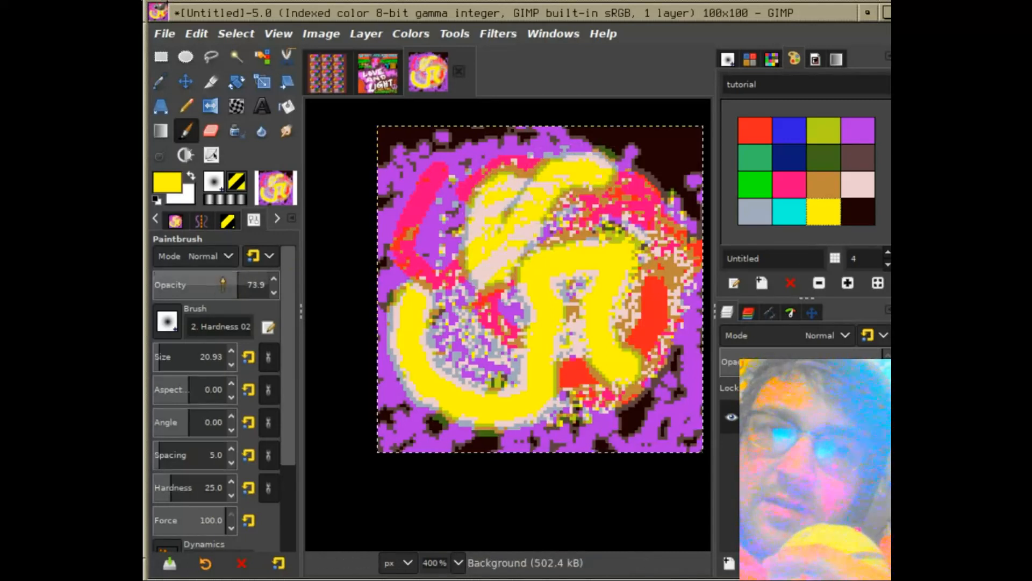
Lower the brush opacity to 59.9 and paint broad yellow strokes around the outer areas of the canvas.
{"action": "left_click", "coordinate": [222, 284]}
{"action": "mouse_move", "coordinate": [489, 133]}
{"action": "left_mouse_down"}
{"action": "mouse_move", "coordinate": [434, 232]}
{"action": "mouse_move", "coordinate": [437, 284]}
{"action": "mouse_move", "coordinate": [488, 262]}
{"action": "mouse_move", "coordinate": [458, 135]}
{"action": "mouse_move", "coordinate": [392, 256]}
{"action": "mouse_move", "coordinate": [421, 159]}
{"action": "mouse_move", "coordinate": [579, 151]}
{"action": "mouse_move", "coordinate": [639, 187]}
{"action": "mouse_move", "coordinate": [617, 227]}
{"action": "mouse_move", "coordinate": [656, 198]}
{"action": "mouse_move", "coordinate": [651, 144]}
{"action": "mouse_move", "coordinate": [677, 131]}
{"action": "mouse_move", "coordinate": [690, 331]}
{"action": "mouse_move", "coordinate": [676, 439]}
{"action": "left_mouse_up"}
{"action": "mouse_move", "coordinate": [337, 428]}
{"action": "left_mouse_down"}
{"action": "mouse_move", "coordinate": [481, 457]}
{"action": "mouse_move", "coordinate": [561, 459]}
{"action": "mouse_move", "coordinate": [619, 434]}
{"action": "mouse_move", "coordinate": [599, 422]}
{"action": "mouse_move", "coordinate": [672, 413]}
{"action": "mouse_move", "coordinate": [632, 336]}
{"action": "mouse_move", "coordinate": [651, 362]}
{"action": "mouse_move", "coordinate": [655, 266]}
{"action": "left_mouse_up"}
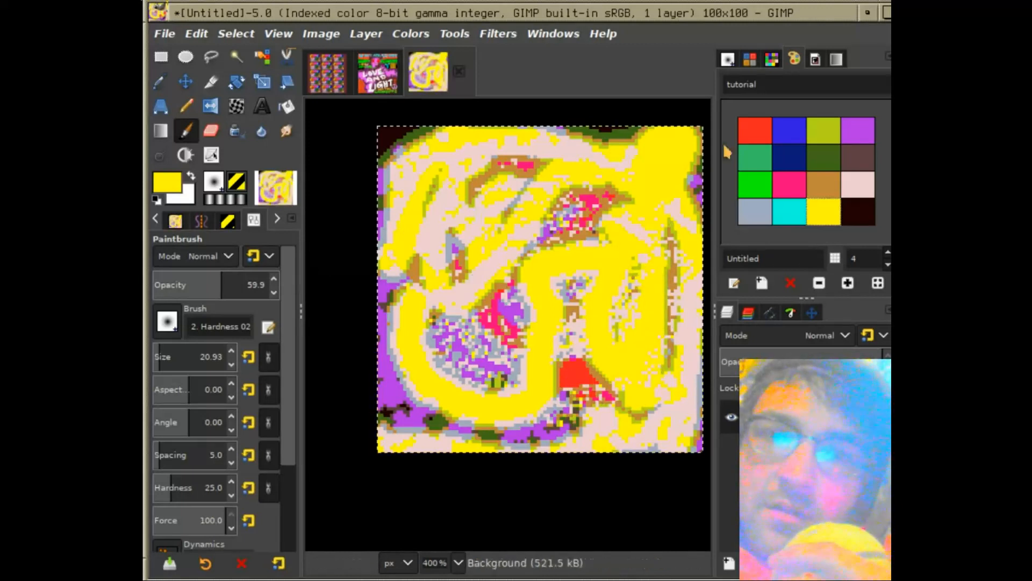
Paint translucent bluish-green strokes through the artwork and hot pink strokes over its upper-right area.
{"action": "left_click", "coordinate": [752, 157]}
{"action": "mouse_move", "coordinate": [519, 186]}
{"action": "left_mouse_down"}
{"action": "mouse_move", "coordinate": [553, 283]}
{"action": "mouse_move", "coordinate": [609, 346]}
{"action": "mouse_move", "coordinate": [439, 344]}
{"action": "mouse_move", "coordinate": [435, 237]}
{"action": "mouse_move", "coordinate": [422, 365]}
{"action": "mouse_move", "coordinate": [647, 210]}
{"action": "mouse_move", "coordinate": [622, 228]}
{"action": "mouse_move", "coordinate": [592, 218]}
{"action": "left_mouse_up"}
{"action": "left_click", "coordinate": [790, 184]}
{"action": "mouse_move", "coordinate": [625, 179]}
{"action": "left_mouse_down"}
{"action": "mouse_move", "coordinate": [707, 161]}
{"action": "mouse_move", "coordinate": [574, 221]}
{"action": "mouse_move", "coordinate": [695, 249]}
{"action": "left_mouse_up"}
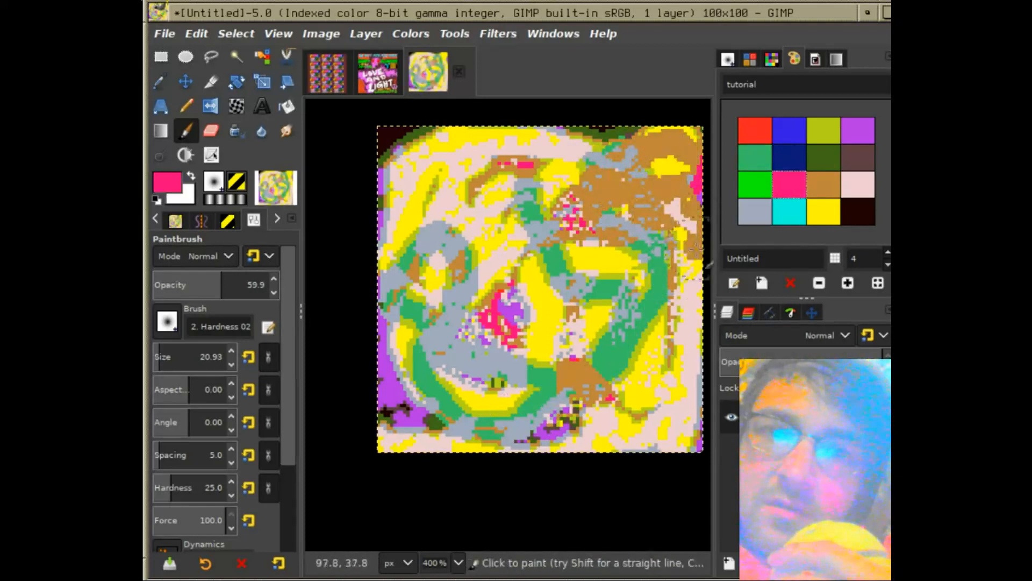
Choose the z Pepper brush, reduce its size to 38.24, and paint with it over the left half of the artwork.
{"action": "left_click", "coordinate": [167, 321]}
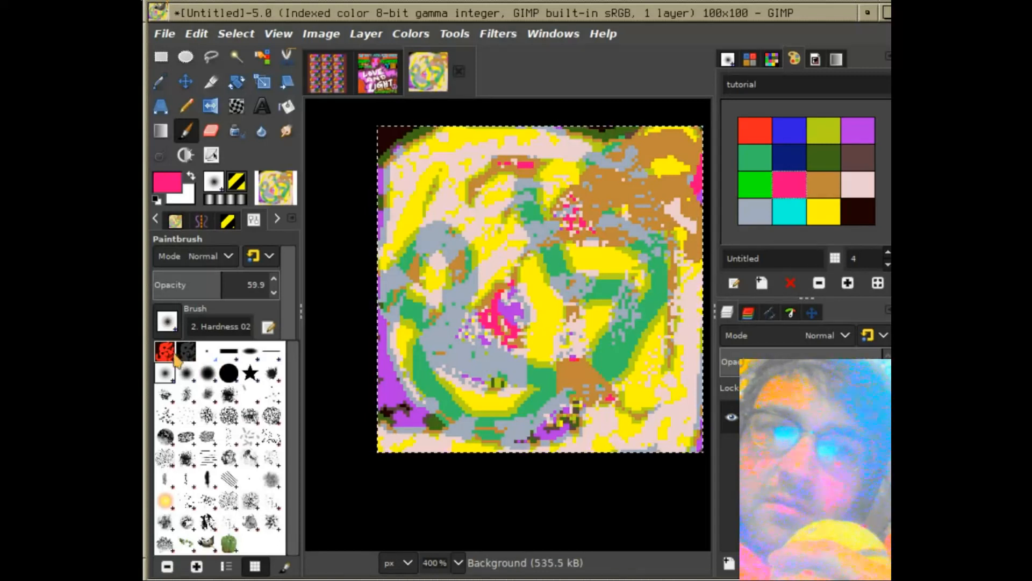
{"action": "double_click", "coordinate": [228, 543]}
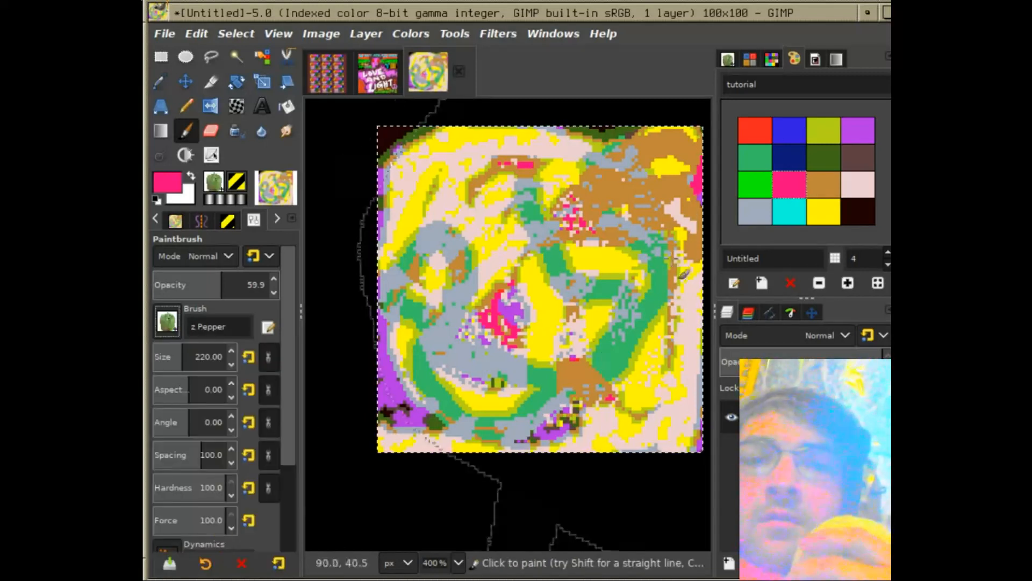
{"action": "left_click", "coordinate": [166, 355]}
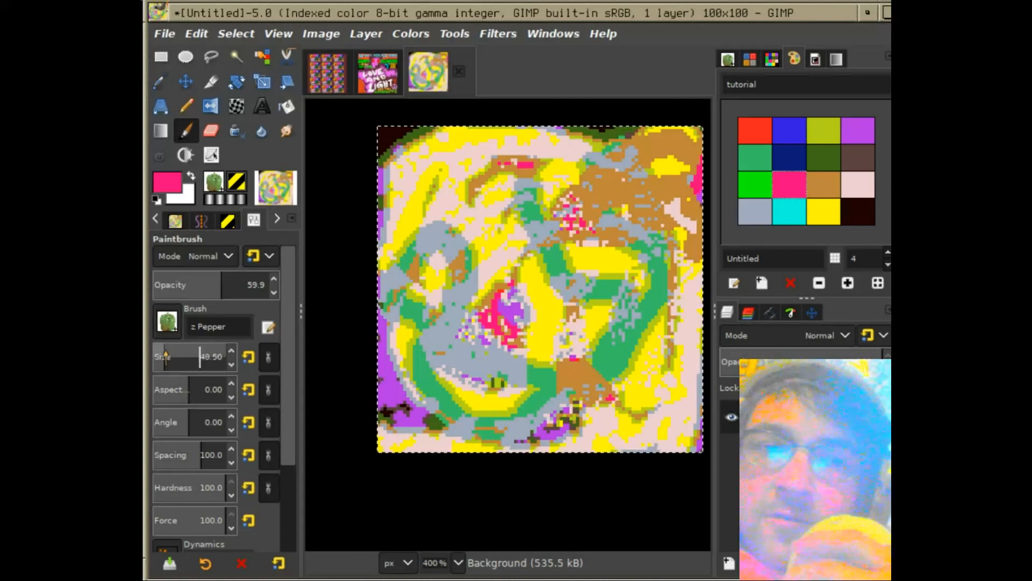
{"action": "mouse_move", "coordinate": [520, 185]}
{"action": "left_mouse_down"}
{"action": "mouse_move", "coordinate": [435, 235]}
{"action": "mouse_move", "coordinate": [412, 233]}
{"action": "left_mouse_up"}
Raise the brush opacity to 100, try stamping peppers across the artwork, and undo them.
{"action": "left_click_drag", "start_coordinate": [237, 278], "coordinate": [273, 284]}
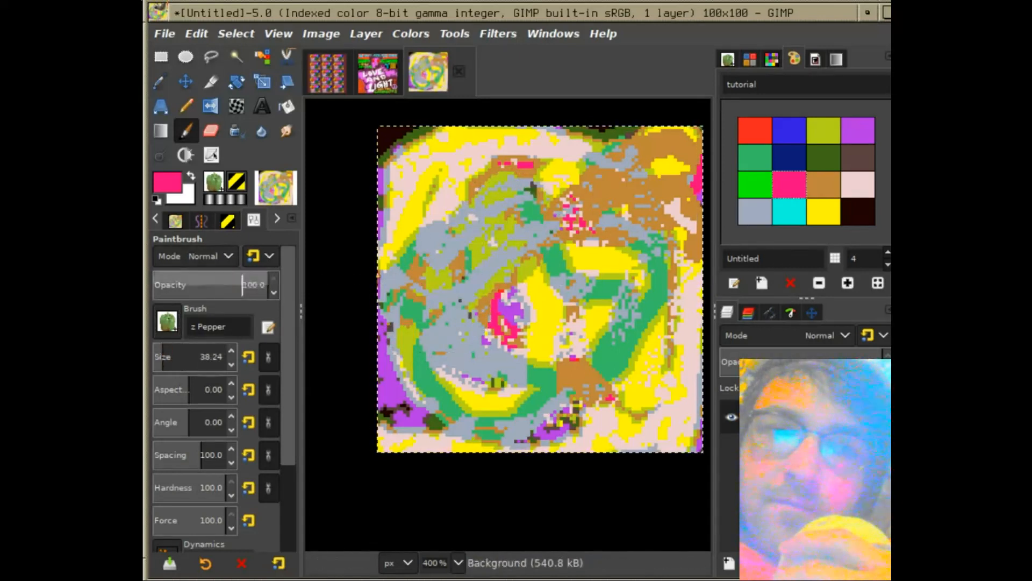
{"action": "mouse_move", "coordinate": [473, 188]}
{"action": "left_mouse_down"}
{"action": "mouse_move", "coordinate": [494, 348]}
{"action": "mouse_move", "coordinate": [590, 336]}
{"action": "mouse_move", "coordinate": [624, 231]}
{"action": "left_mouse_up"}
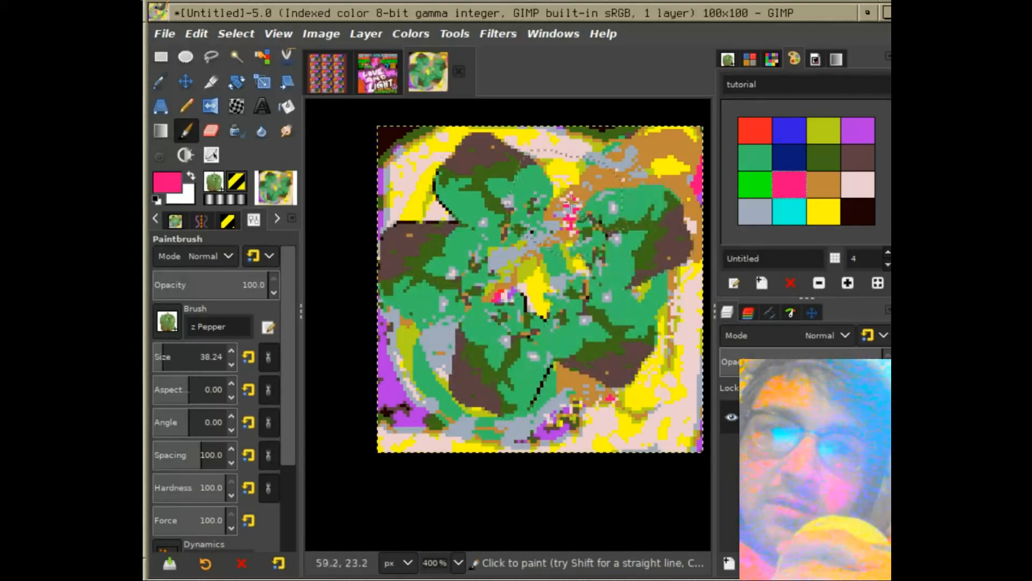
{"action": "left_click", "coordinate": [196, 33]}
{"action": "left_click", "coordinate": [230, 72]}
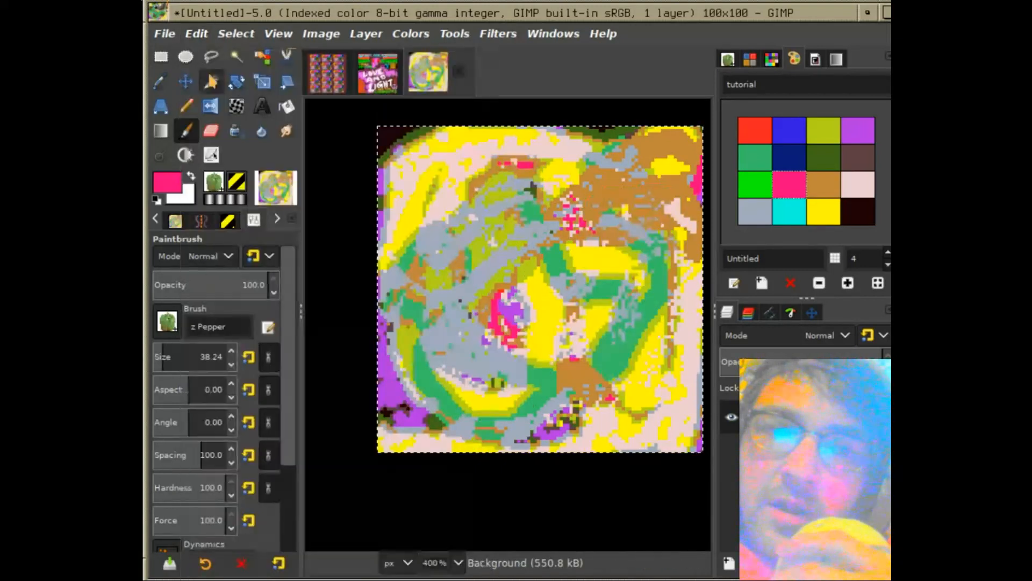
Use the Pencil with the 1. Pixel brush at size 3 to draw red strokes radiating around the upper centre of the artwork.
{"action": "left_click", "coordinate": [755, 130]}
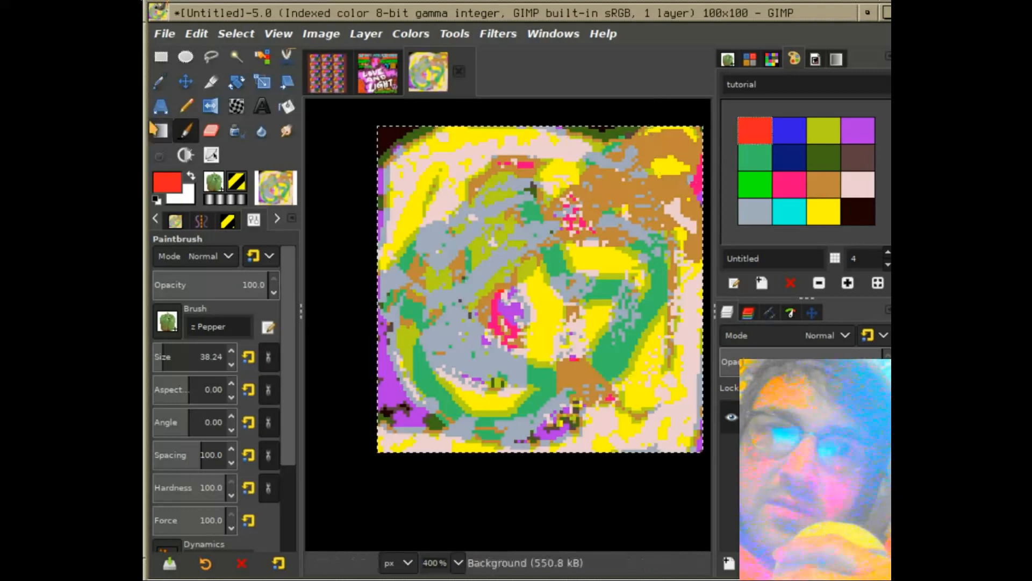
{"action": "left_click", "coordinate": [186, 106]}
{"action": "left_click_drag", "start_coordinate": [210, 359], "coordinate": [155, 354]}
{"action": "left_click", "coordinate": [167, 318]}
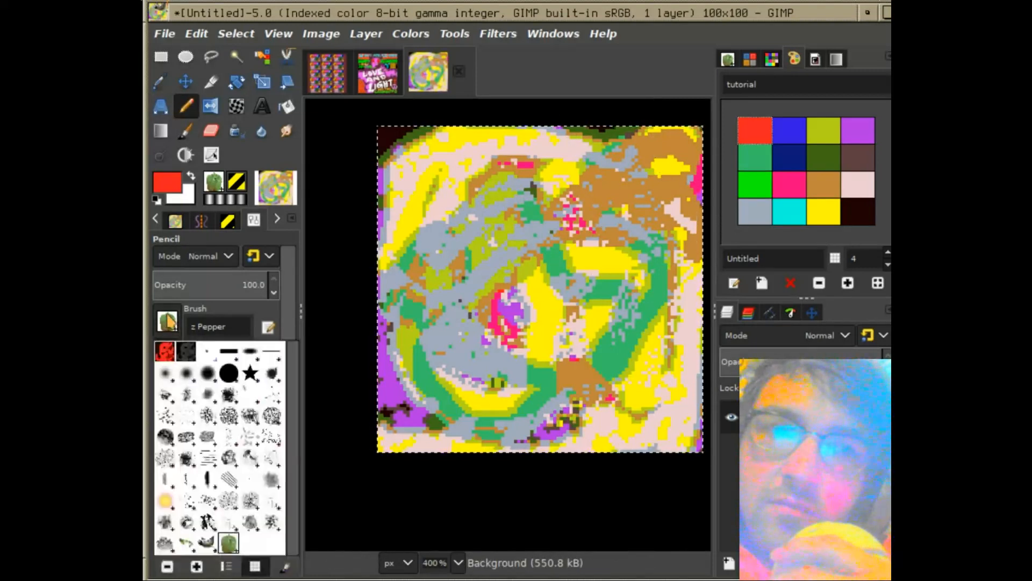
{"action": "left_click", "coordinate": [211, 355]}
{"action": "left_click_drag", "start_coordinate": [513, 210], "coordinate": [492, 188]}
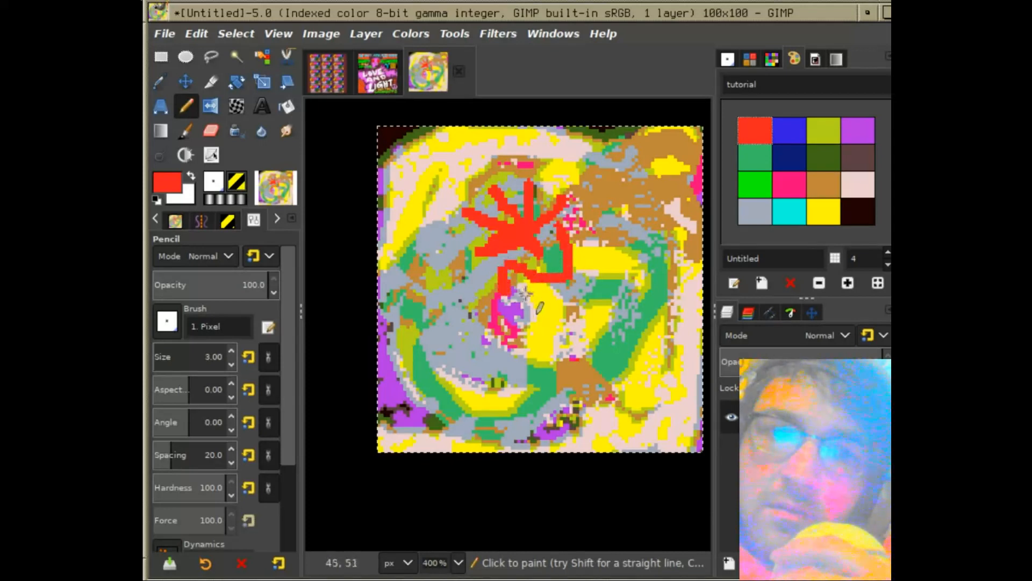
{"action": "left_click_drag", "start_coordinate": [546, 314], "coordinate": [546, 322]}
{"action": "left_click_drag", "start_coordinate": [561, 317], "coordinate": [560, 326]}
Add blue, yellow and olive green Pencil strokes around and over the red star-like shape.
{"action": "left_click", "coordinate": [789, 131]}
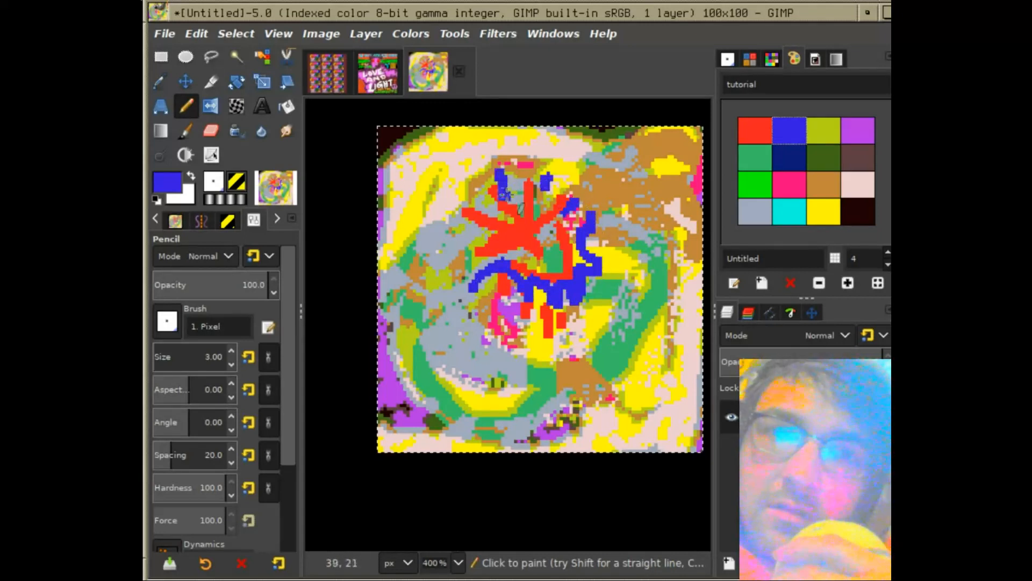
{"action": "left_click_drag", "start_coordinate": [437, 235], "coordinate": [477, 236]}
{"action": "left_click", "coordinate": [823, 210]}
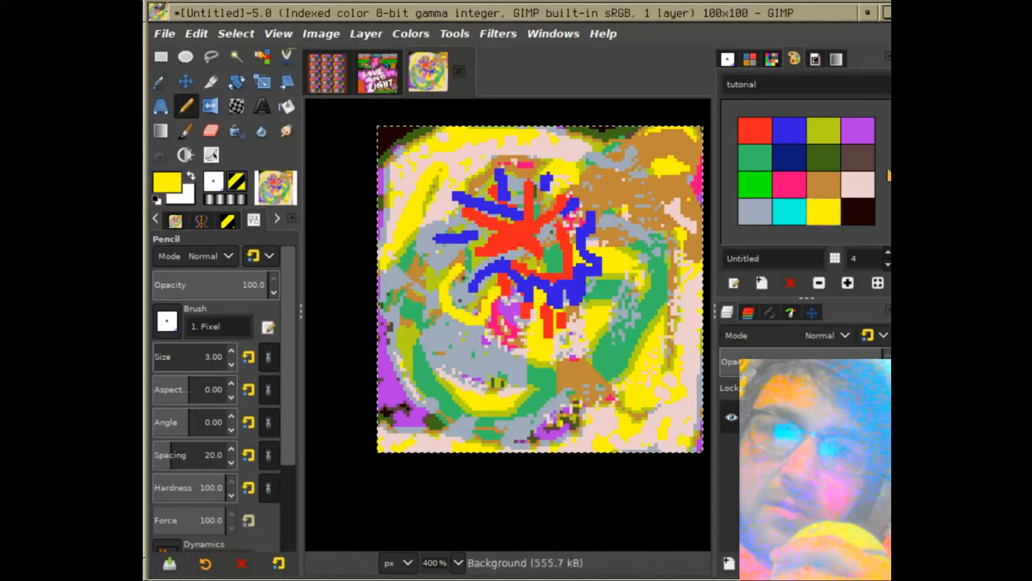
{"action": "left_click", "coordinate": [827, 140]}
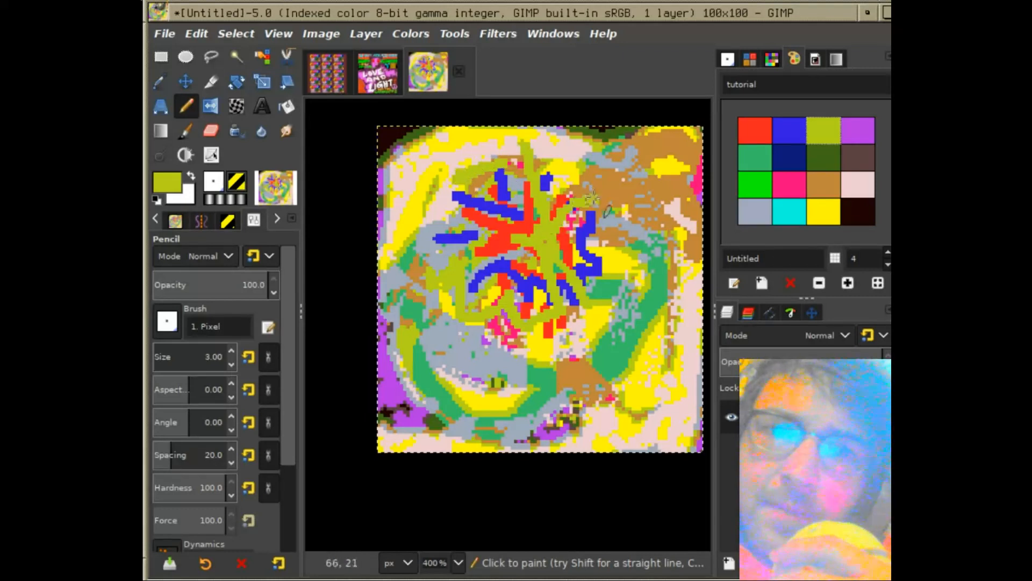
Fuzzy-select the connected olive green area, add the red and blue strokes to the selection, and copy the selected pixels.
{"action": "left_click", "coordinate": [237, 56]}
{"action": "left_click", "coordinate": [546, 241]}
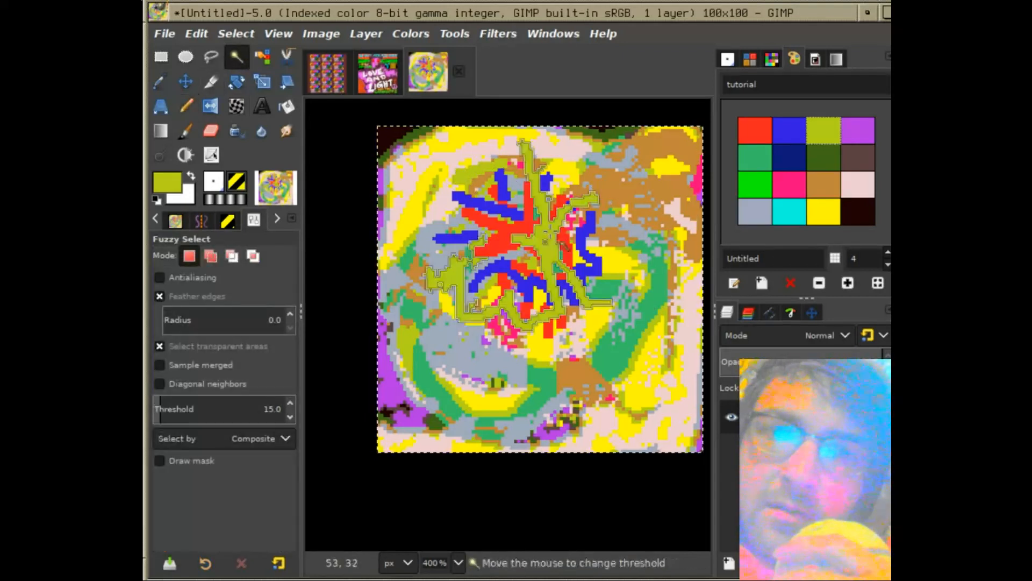
{"action": "left_click_drag", "start_coordinate": [592, 230], "coordinate": [591, 233]}
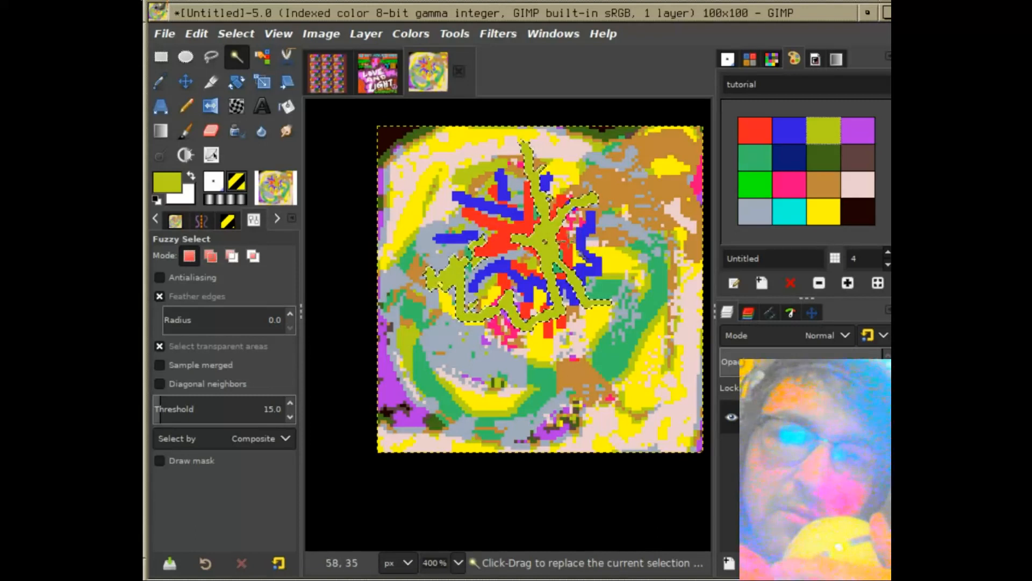
{"action": "key", "text": "shift"}
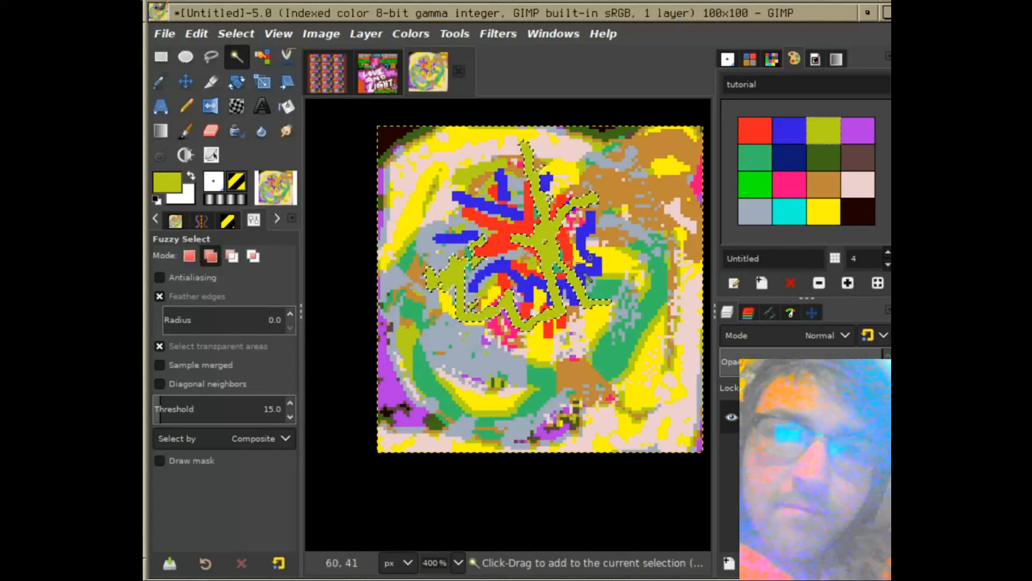
{"action": "left_click", "coordinate": [501, 241], "text": "shift"}
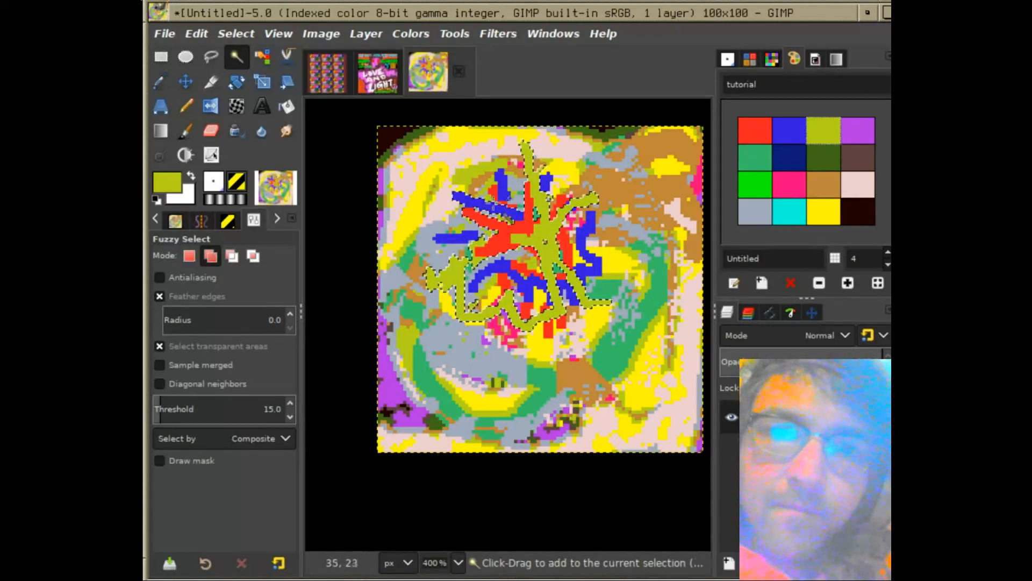
{"action": "left_click_drag", "start_coordinate": [597, 261], "coordinate": [570, 249]}
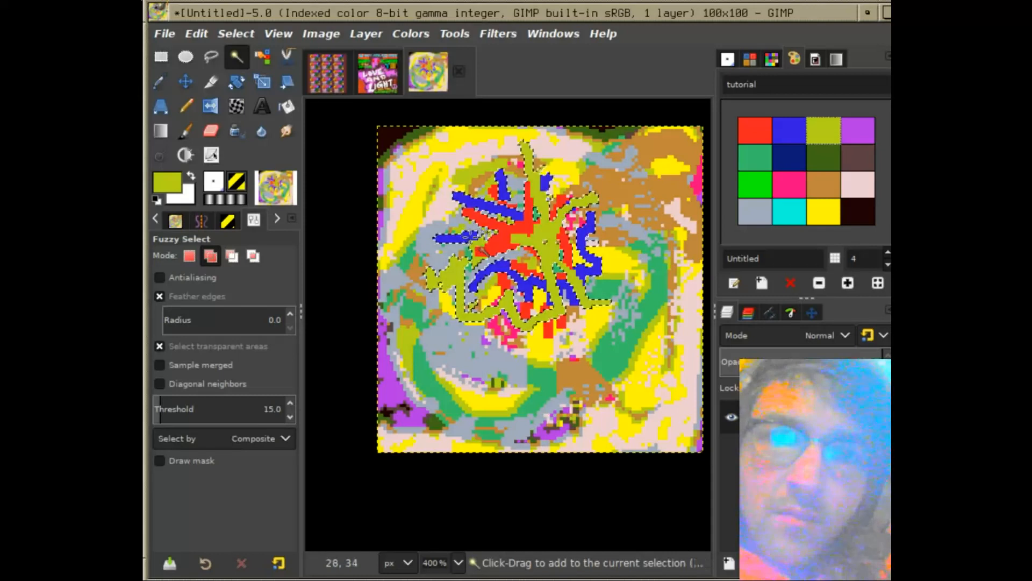
{"action": "left_click_drag", "start_coordinate": [511, 250], "coordinate": [504, 246]}
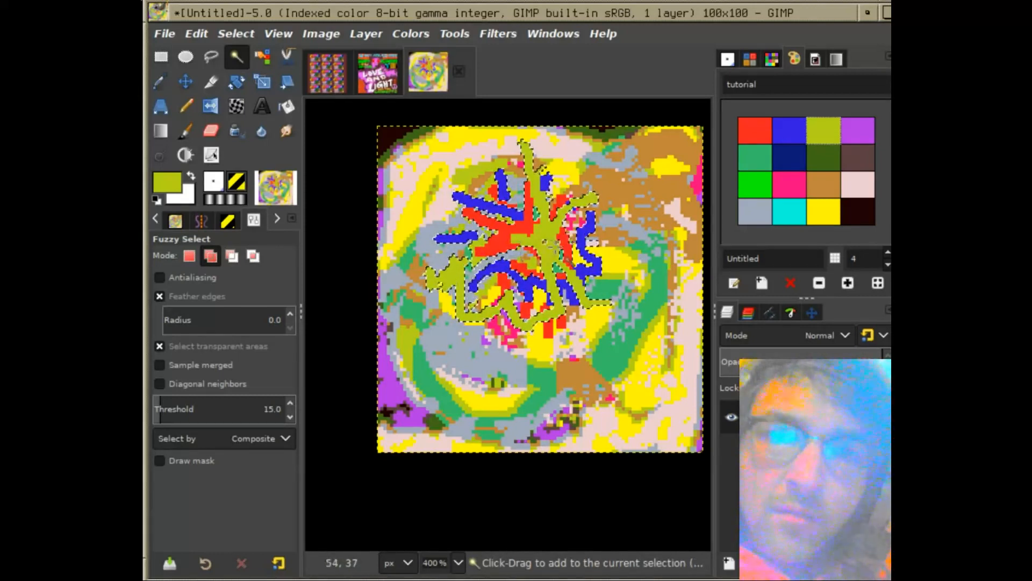
{"action": "key", "text": "ctrl"}
{"action": "key", "text": "ctrl+c"}
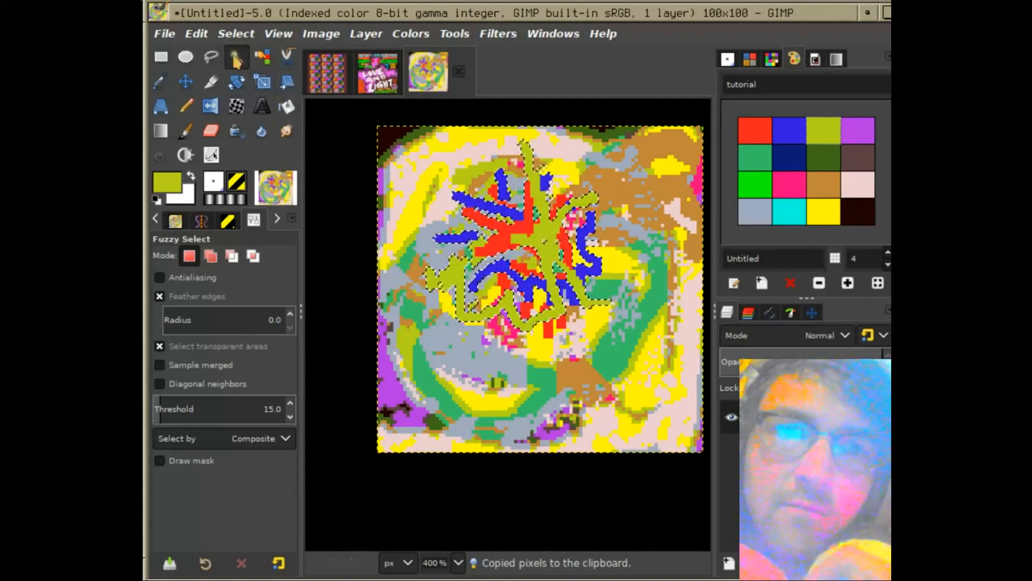
Undo the selections and the Pencil strokes drawn over the artwork.
{"action": "left_click", "coordinate": [196, 34]}
{"action": "left_click", "coordinate": [212, 73]}
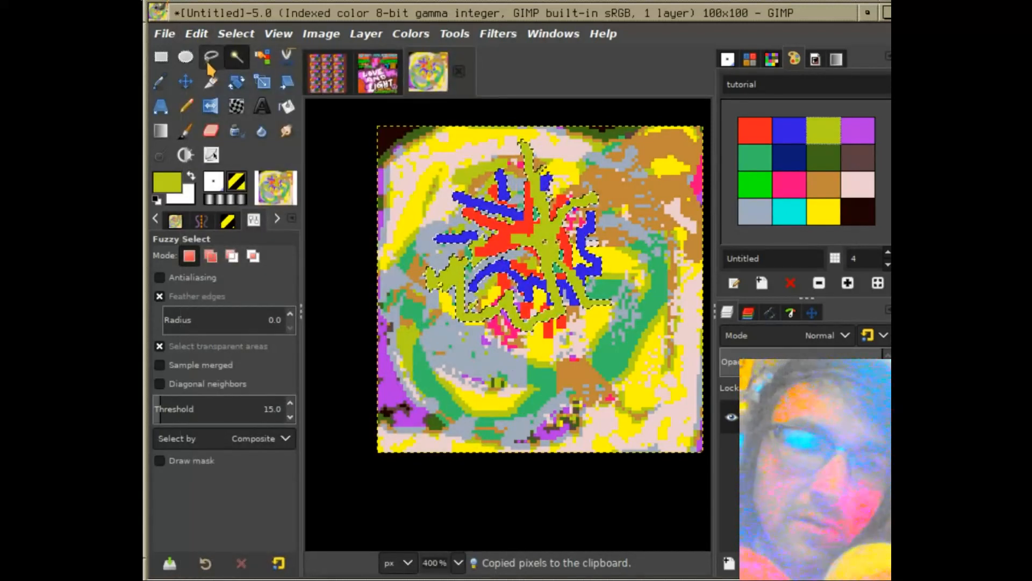
{"action": "key", "text": "ctrl"}
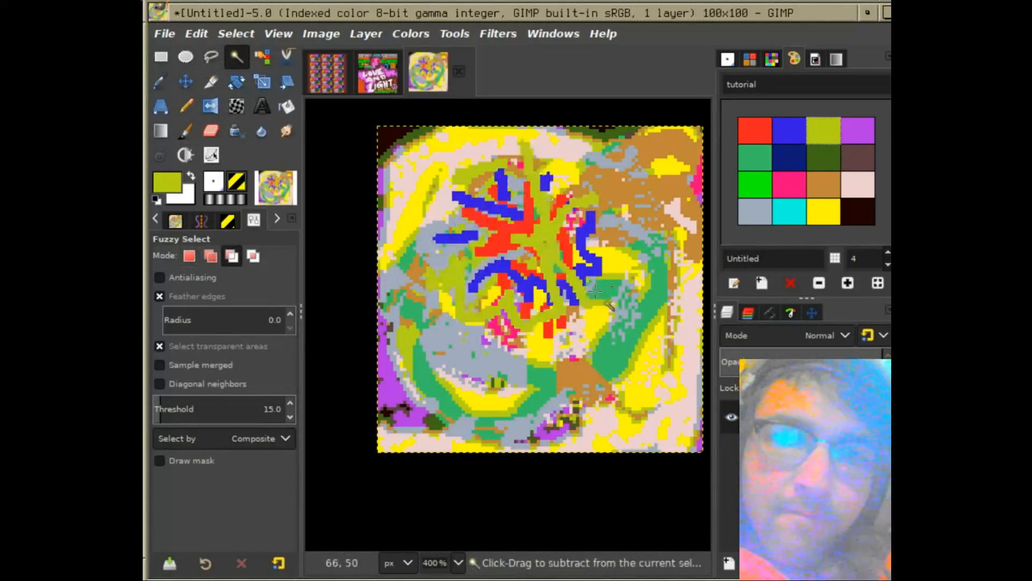
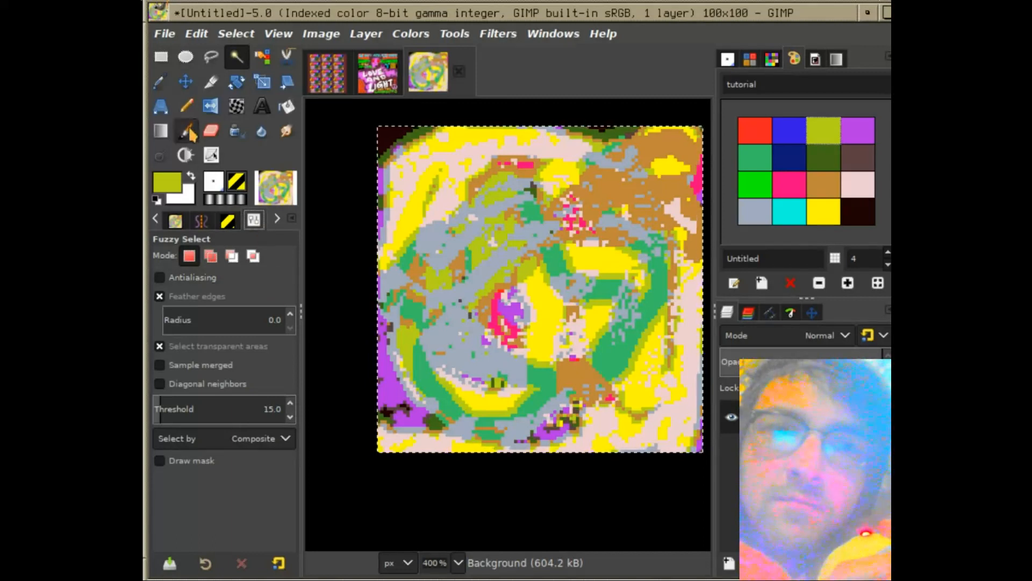
Choose the Clipboard Image brush for the Paintbrush and paint across the artwork at size 14 and at size 59.76.
{"action": "left_click", "coordinate": [185, 130]}
{"action": "left_click", "coordinate": [166, 325]}
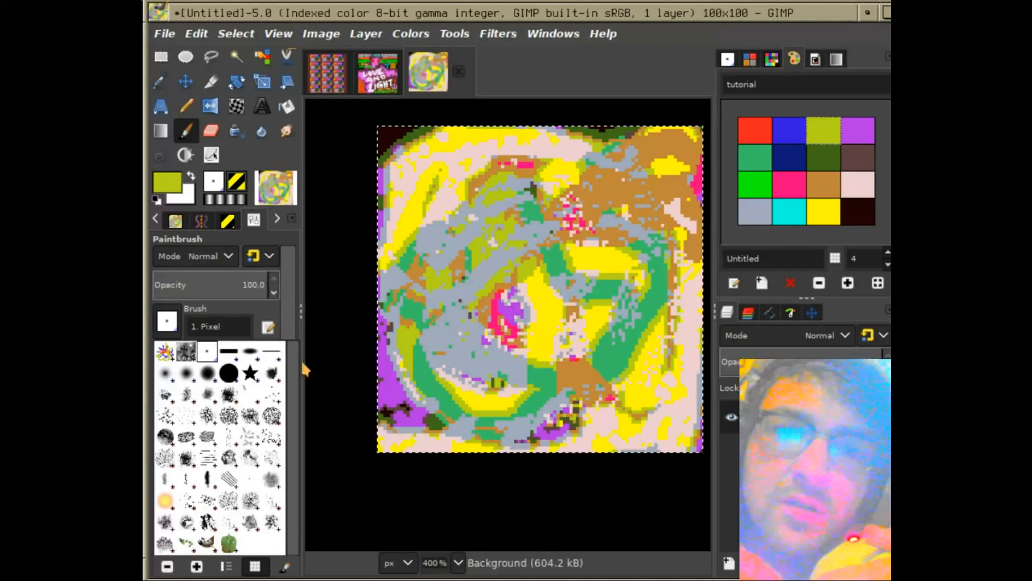
{"action": "left_click", "coordinate": [164, 353]}
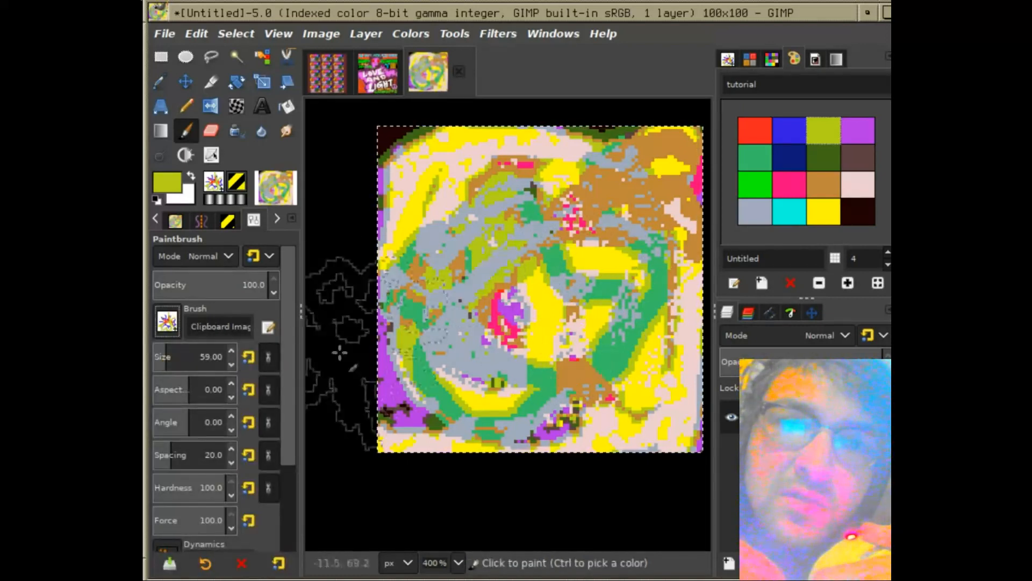
{"action": "left_click", "coordinate": [158, 353]}
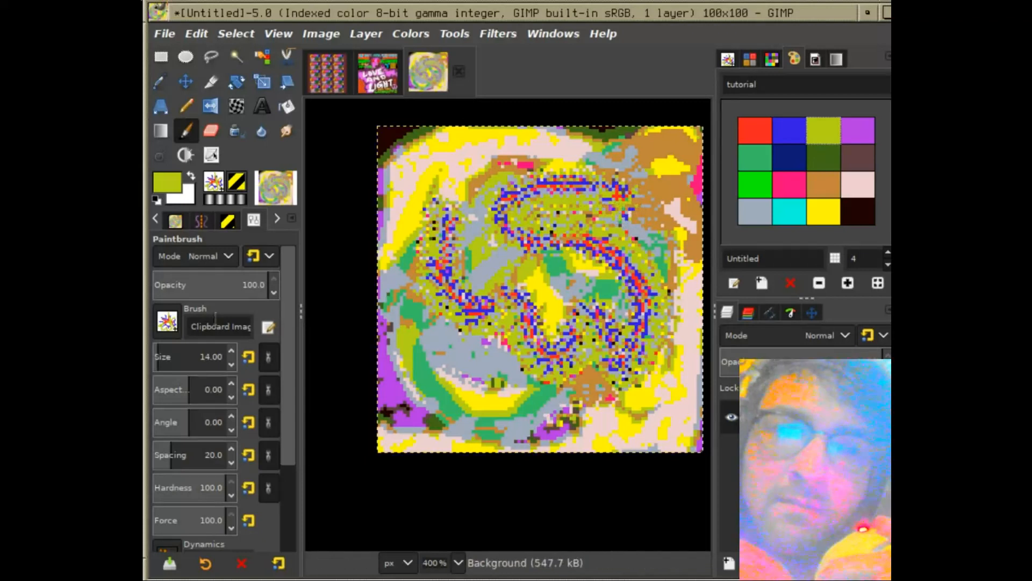
{"action": "left_click", "coordinate": [195, 355]}
{"action": "left_click", "coordinate": [450, 378]}
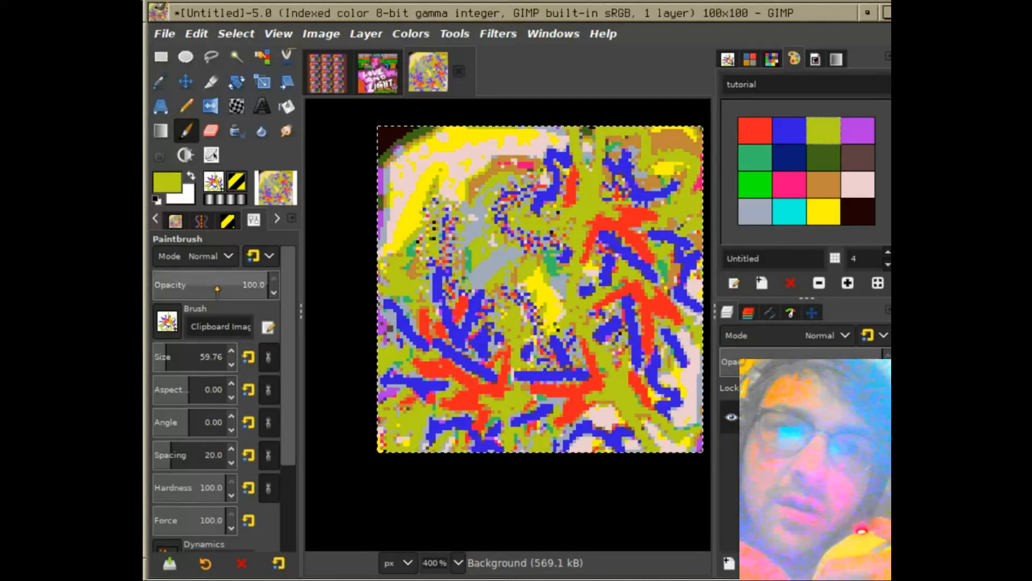
Set the Paintbrush mode to Difference, reduce the brush size to 17.32, and paint over the artwork.
{"action": "left_click", "coordinate": [195, 256]}
{"action": "scroll", "coordinate": [253, 484], "scroll_direction": "down", "scroll_amount": 5}
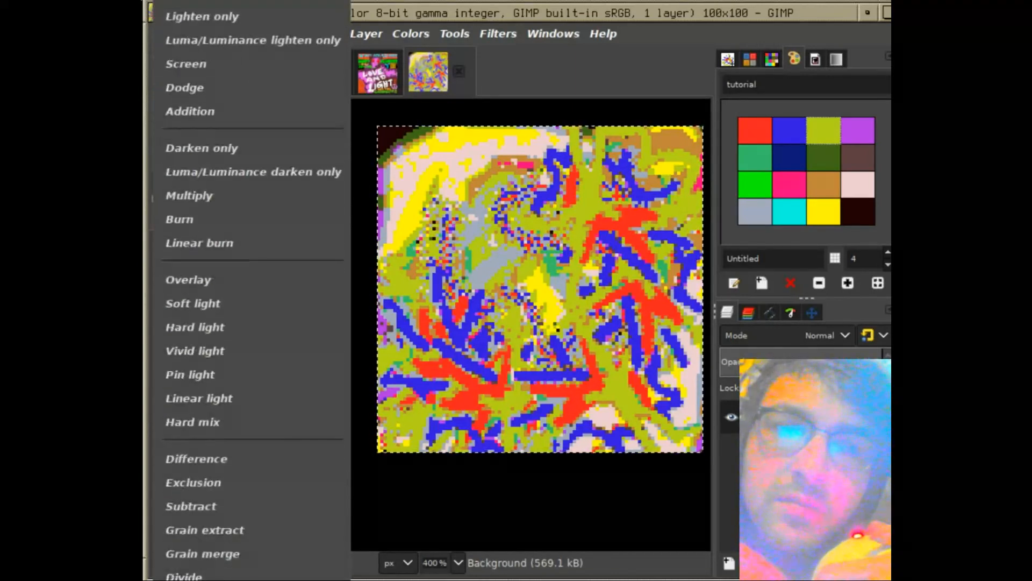
{"action": "left_click", "coordinate": [257, 456]}
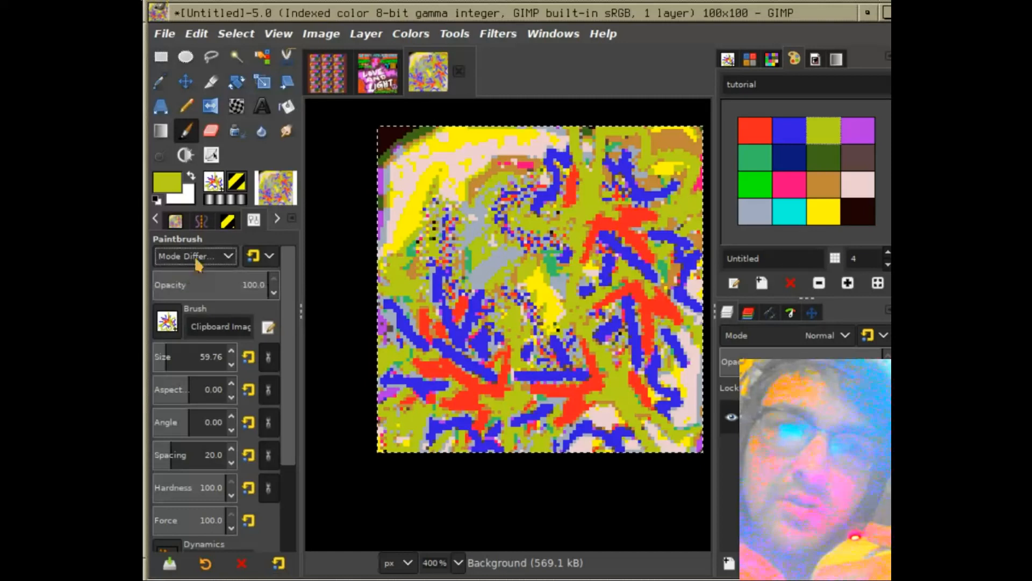
{"action": "scroll", "coordinate": [193, 255], "scroll_direction": "up", "scroll_amount": 5}
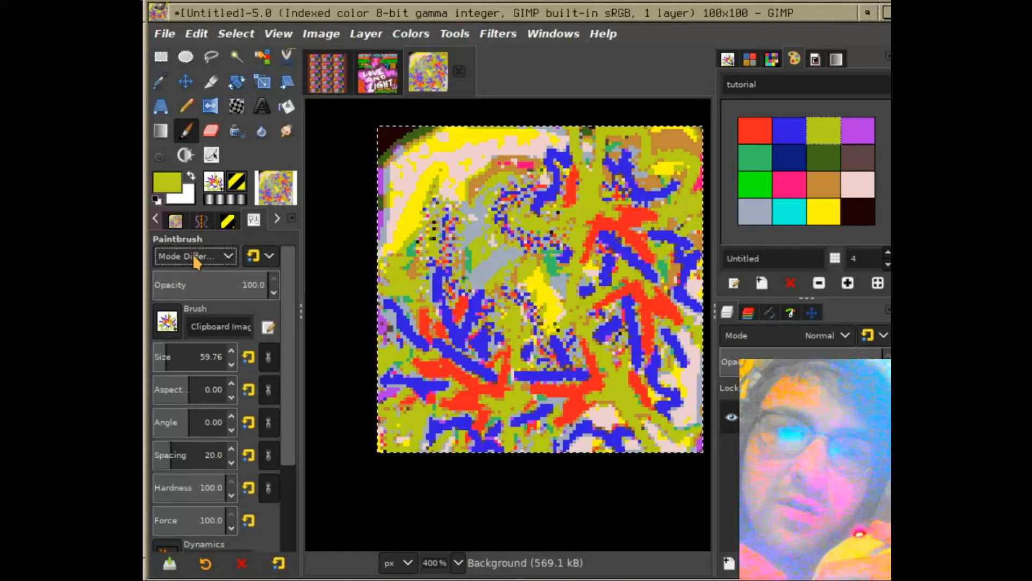
{"action": "left_click", "coordinate": [161, 359]}
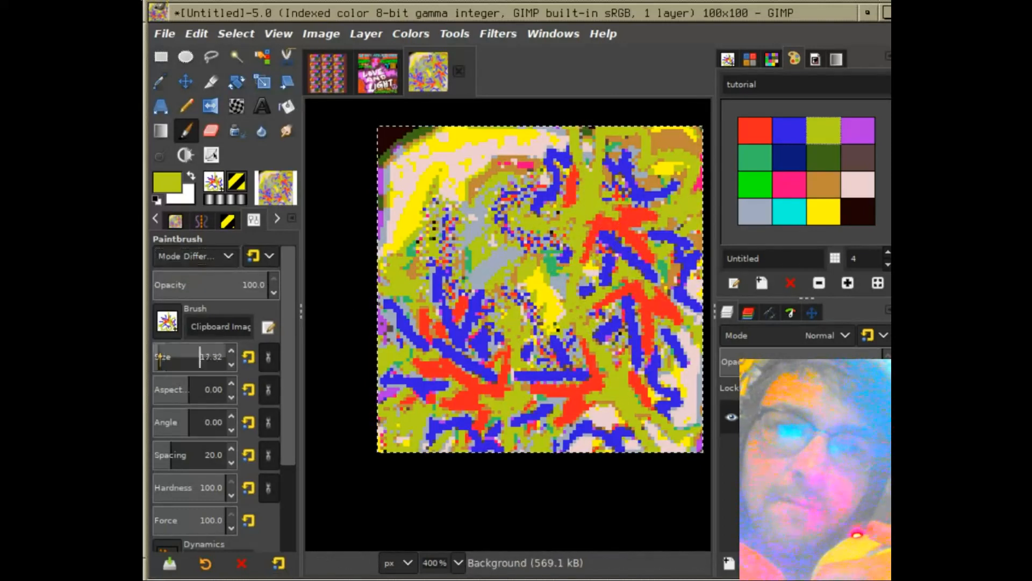
{"action": "mouse_move", "coordinate": [508, 236]}
{"action": "left_mouse_down"}
{"action": "mouse_move", "coordinate": [431, 249]}
{"action": "mouse_move", "coordinate": [438, 361]}
{"action": "mouse_move", "coordinate": [599, 349]}
{"action": "mouse_move", "coordinate": [597, 236]}
{"action": "mouse_move", "coordinate": [537, 197]}
{"action": "left_mouse_up"}
Enlarge the brush to 65.76 and paint Difference strokes over the whole canvas.
{"action": "left_click_drag", "start_coordinate": [173, 370], "coordinate": [178, 370]}
{"action": "left_click", "coordinate": [514, 237]}
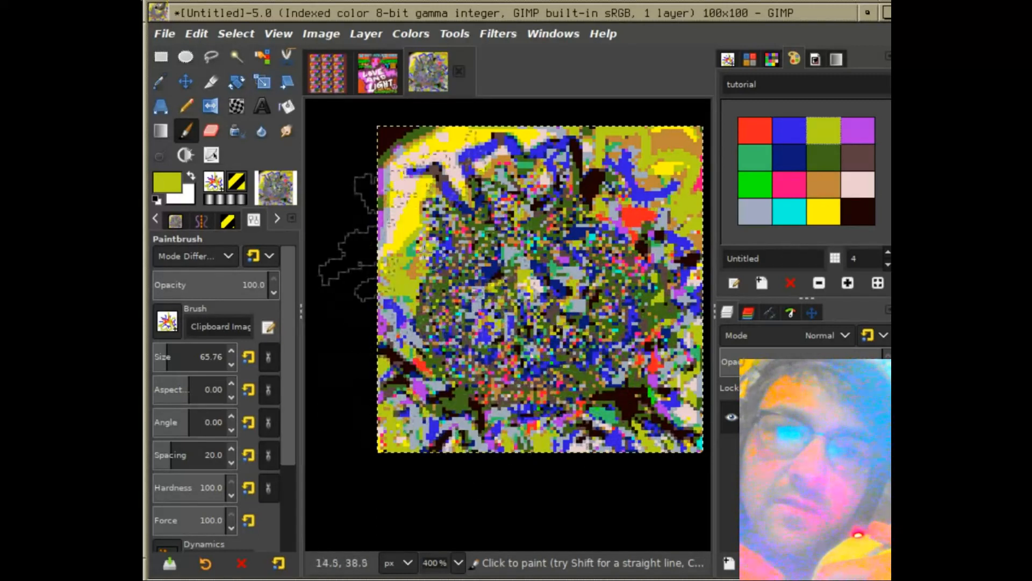
{"action": "left_click_drag", "start_coordinate": [425, 251], "coordinate": [447, 212]}
{"action": "mouse_move", "coordinate": [472, 294]}
{"action": "left_mouse_down"}
{"action": "mouse_move", "coordinate": [603, 489]}
{"action": "mouse_move", "coordinate": [665, 413]}
{"action": "left_mouse_up"}
{"action": "mouse_move", "coordinate": [444, 361]}
{"action": "left_mouse_down"}
{"action": "mouse_move", "coordinate": [397, 394]}
{"action": "mouse_move", "coordinate": [624, 238]}
{"action": "left_mouse_up"}
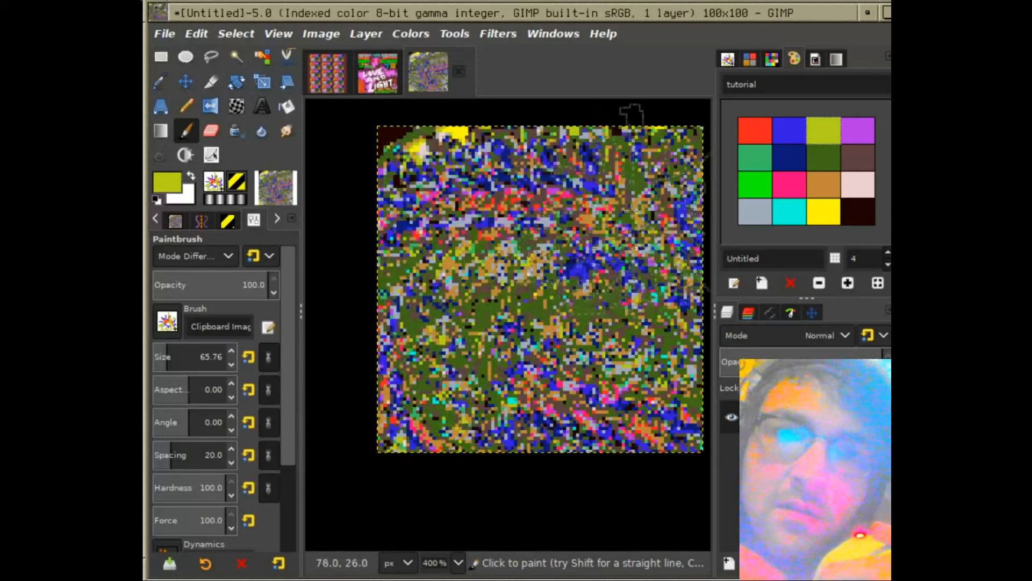
Choose red and paint in Difference mode with the clipboard brush and with the 2. Hardness 100 brush at size 51.
{"action": "left_click", "coordinate": [755, 141]}
{"action": "mouse_move", "coordinate": [484, 269]}
{"action": "left_mouse_down"}
{"action": "mouse_move", "coordinate": [345, 300]}
{"action": "mouse_move", "coordinate": [322, 369]}
{"action": "left_mouse_up"}
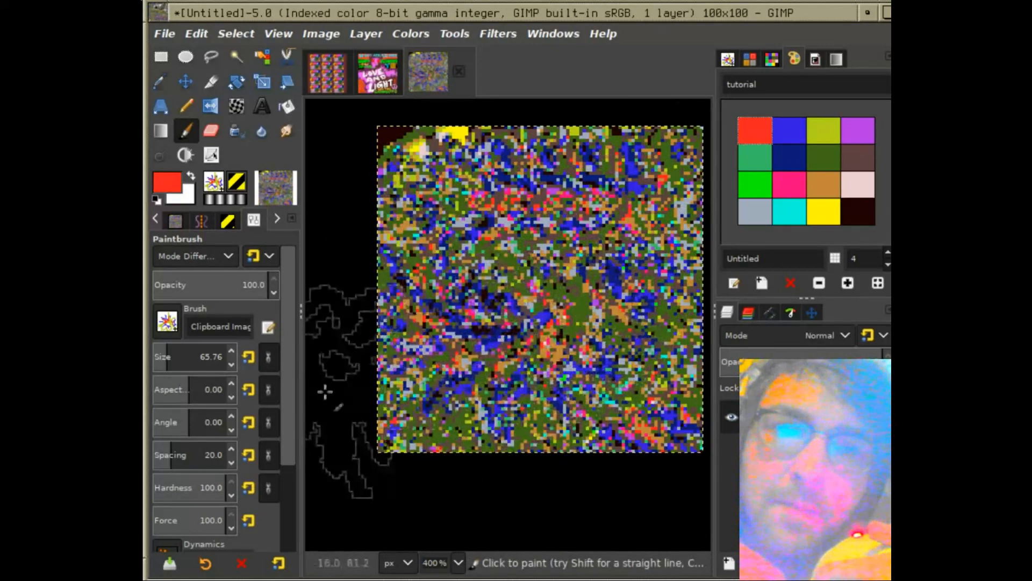
{"action": "left_click", "coordinate": [173, 335]}
{"action": "left_click", "coordinate": [221, 388]}
{"action": "mouse_move", "coordinate": [464, 261]}
{"action": "left_mouse_down"}
{"action": "mouse_move", "coordinate": [427, 332]}
{"action": "mouse_move", "coordinate": [563, 304]}
{"action": "mouse_move", "coordinate": [543, 385]}
{"action": "mouse_move", "coordinate": [615, 403]}
{"action": "left_mouse_up"}
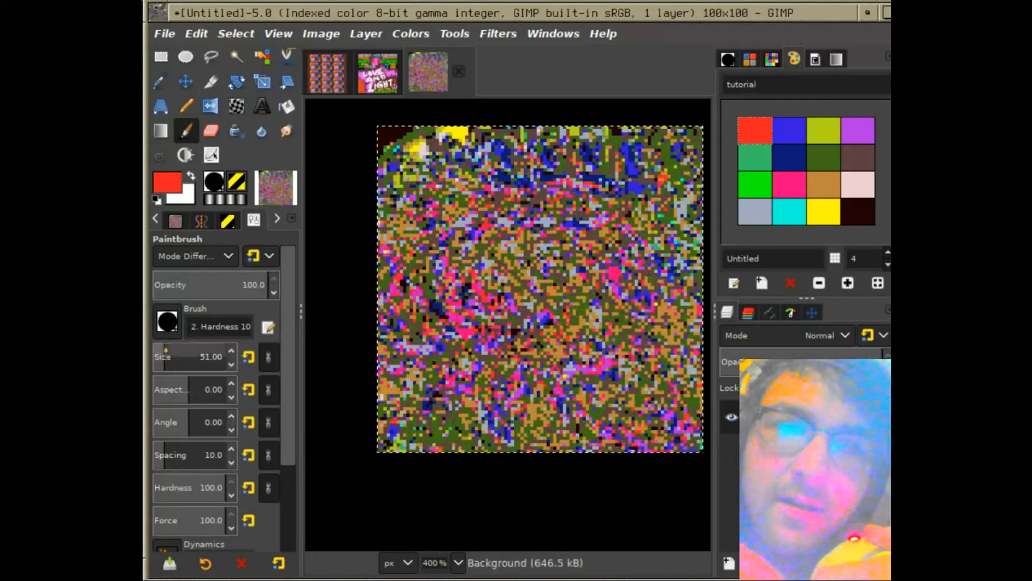
Set the Paintbrush mode back to Normal and paint a broad solid red area across most of the canvas.
{"action": "left_click", "coordinate": [212, 266]}
{"action": "scroll", "coordinate": [207, 62], "scroll_direction": "up", "scroll_amount": 5}
{"action": "scroll", "coordinate": [205, 62], "scroll_direction": "up", "scroll_amount": 2}
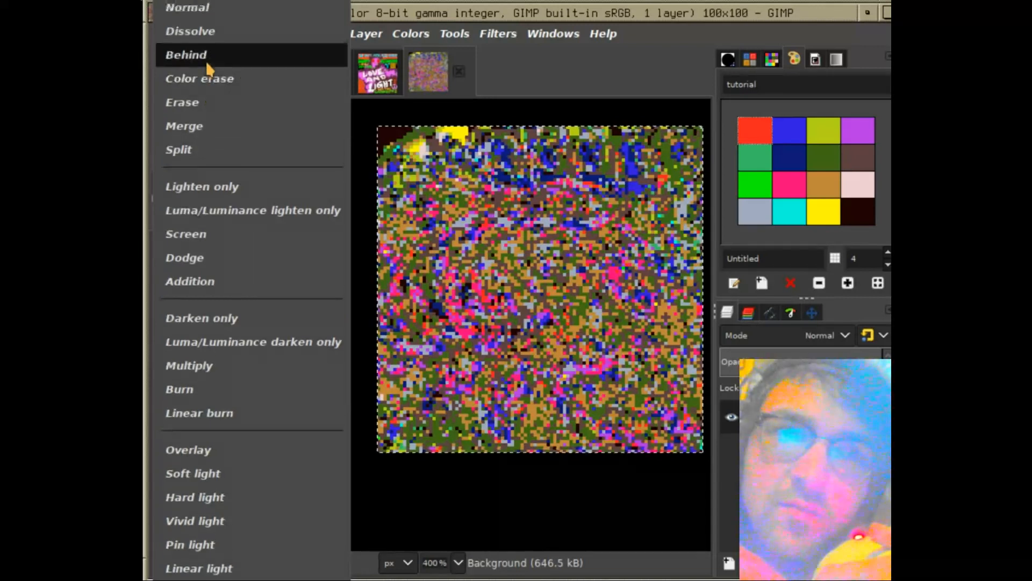
{"action": "left_click", "coordinate": [230, 11]}
{"action": "left_click_drag", "start_coordinate": [376, 210], "coordinate": [557, 272]}
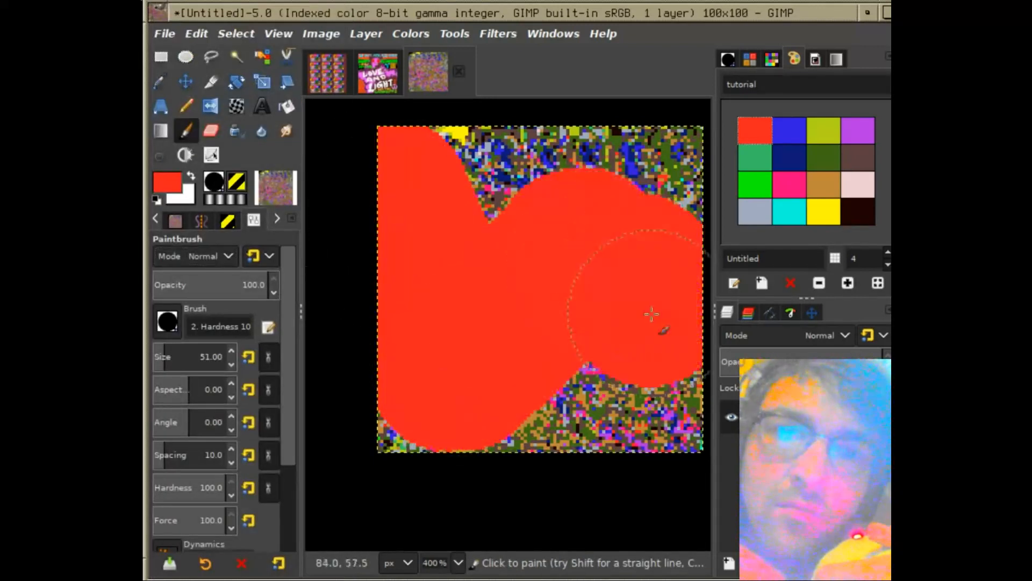
Paint with the Clipboard Image brush at size 29.04 over the red area's left part, using yellow foreground and Luma/Luminance lighten only mode.
{"action": "left_click", "coordinate": [182, 331]}
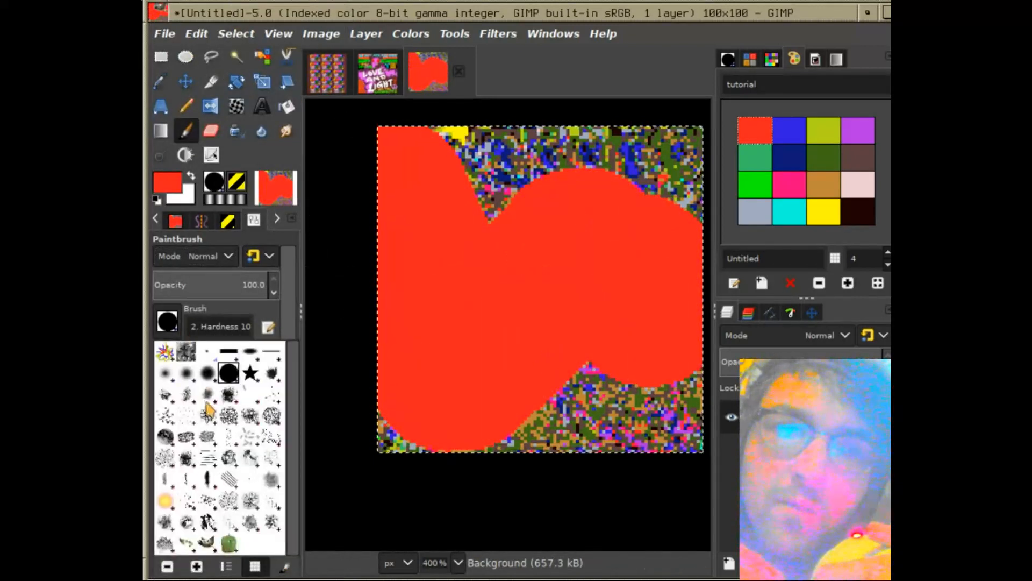
{"action": "left_click", "coordinate": [164, 352]}
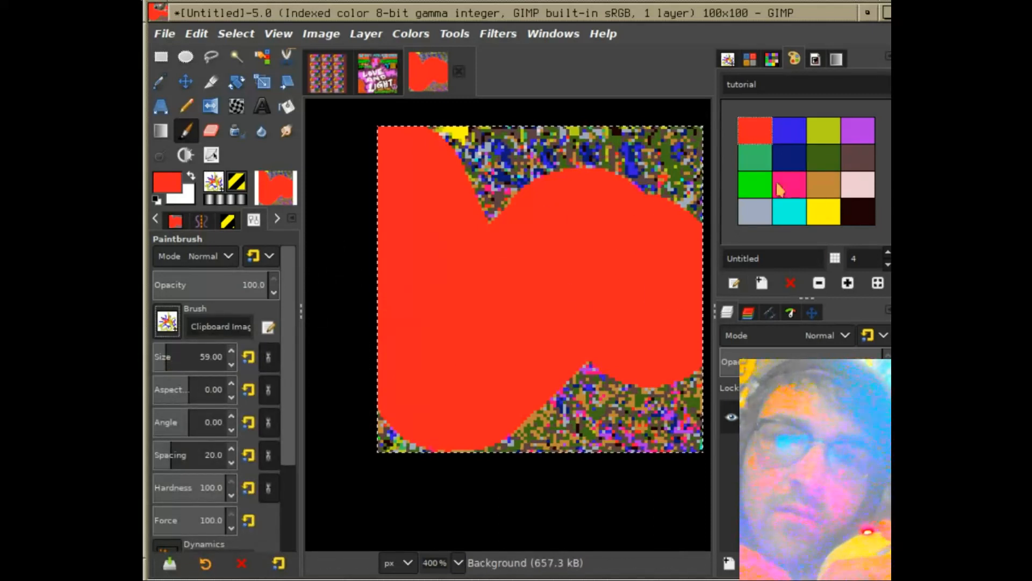
{"action": "left_click", "coordinate": [820, 208]}
{"action": "left_click_drag", "start_coordinate": [163, 356], "coordinate": [161, 357]}
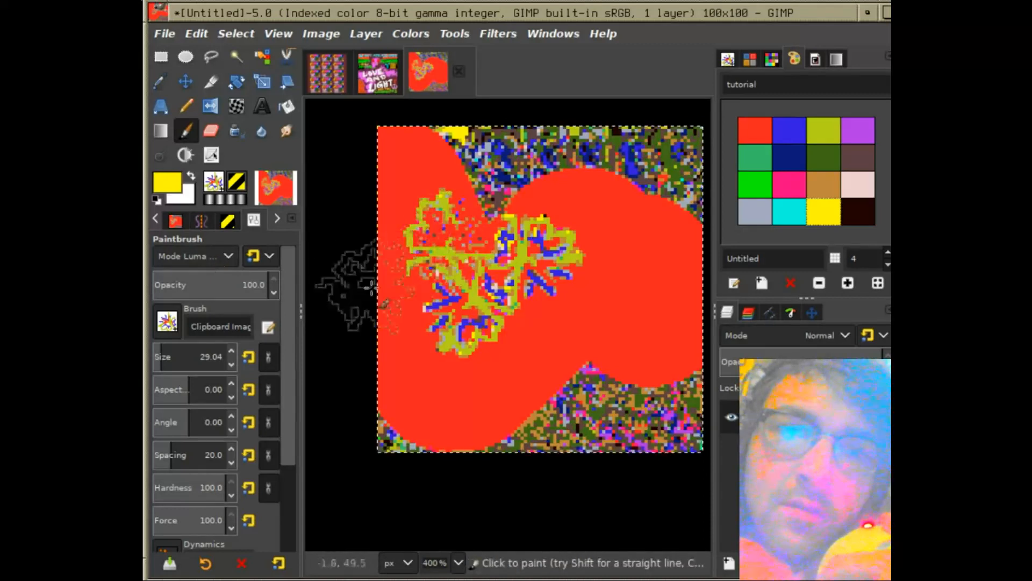
{"action": "left_click", "coordinate": [432, 196]}
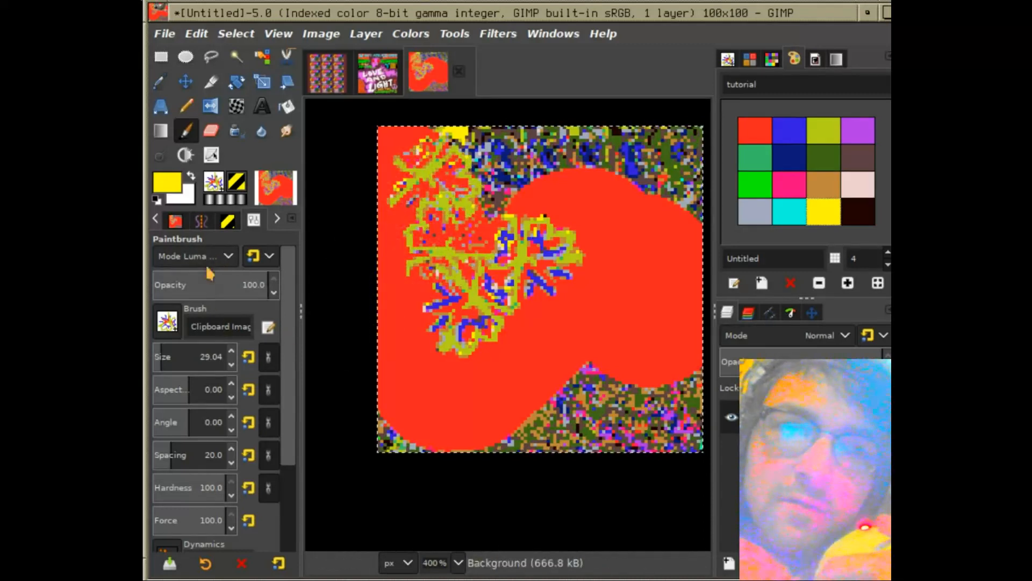
Set the Paintbrush mode to Screen and paint with the clipboard brush over the lower part of the red area.
{"action": "left_click", "coordinate": [465, 391]}
{"action": "left_click", "coordinate": [532, 370]}
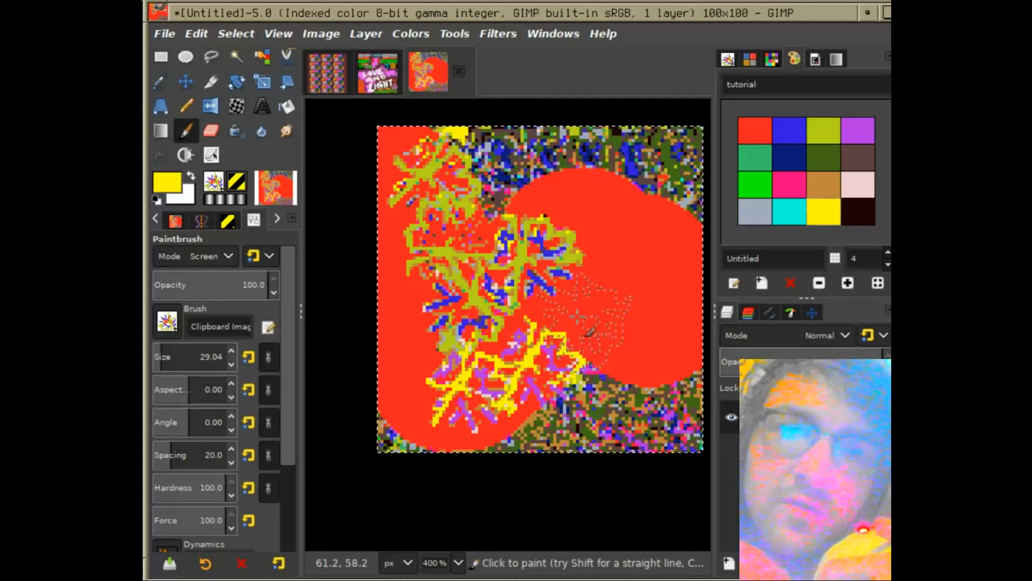
Paint in Screen mode with the clipboard brush from the centre of the red area down across its lower right part.
{"action": "left_click", "coordinate": [580, 319]}
{"action": "left_click", "coordinate": [610, 280]}
{"action": "left_click", "coordinate": [604, 344]}
{"action": "left_click", "coordinate": [654, 395]}
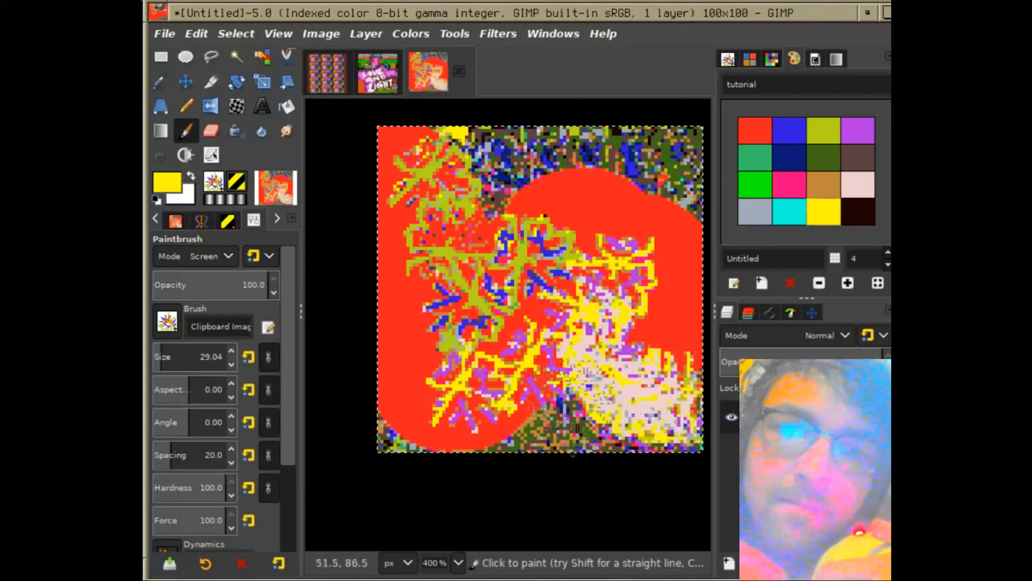
Set the Paintbrush mode to Dodge and paint with the clipboard brush over the upper right red area.
{"action": "scroll", "coordinate": [226, 257], "scroll_direction": "up", "scroll_amount": 1}
{"action": "scroll", "coordinate": [226, 257], "scroll_direction": "down", "scroll_amount": 2}
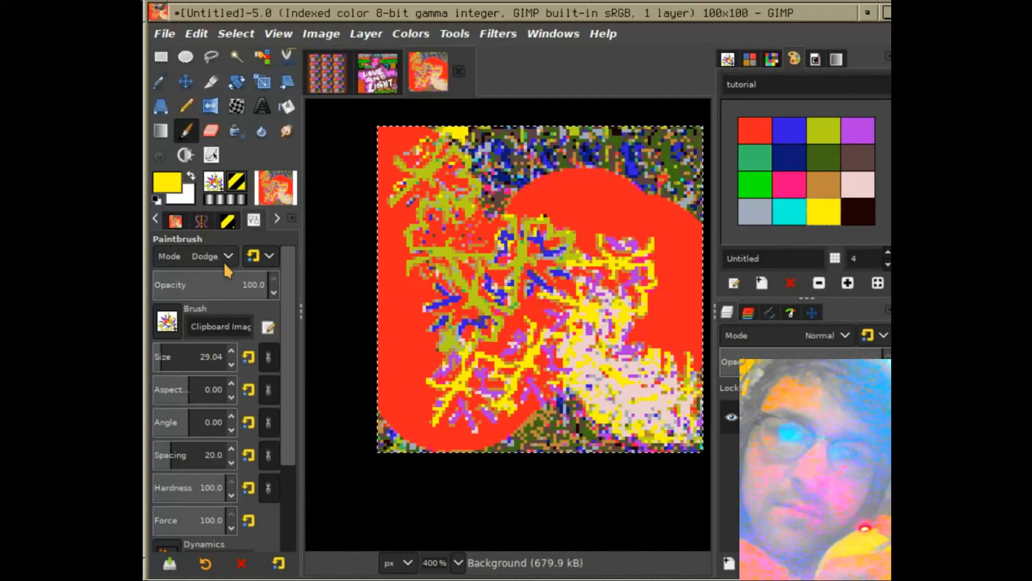
{"action": "left_click", "coordinate": [583, 188]}
{"action": "mouse_move", "coordinate": [583, 189]}
{"action": "left_mouse_down"}
{"action": "mouse_move", "coordinate": [639, 215]}
{"action": "mouse_move", "coordinate": [679, 251]}
{"action": "mouse_move", "coordinate": [690, 275]}
{"action": "left_mouse_up"}
Paint with the clipboard brush in Addition mode over the lower left area and in Darken only mode in circles over most of the canvas.
{"action": "scroll", "coordinate": [204, 262], "scroll_direction": "down", "scroll_amount": 1}
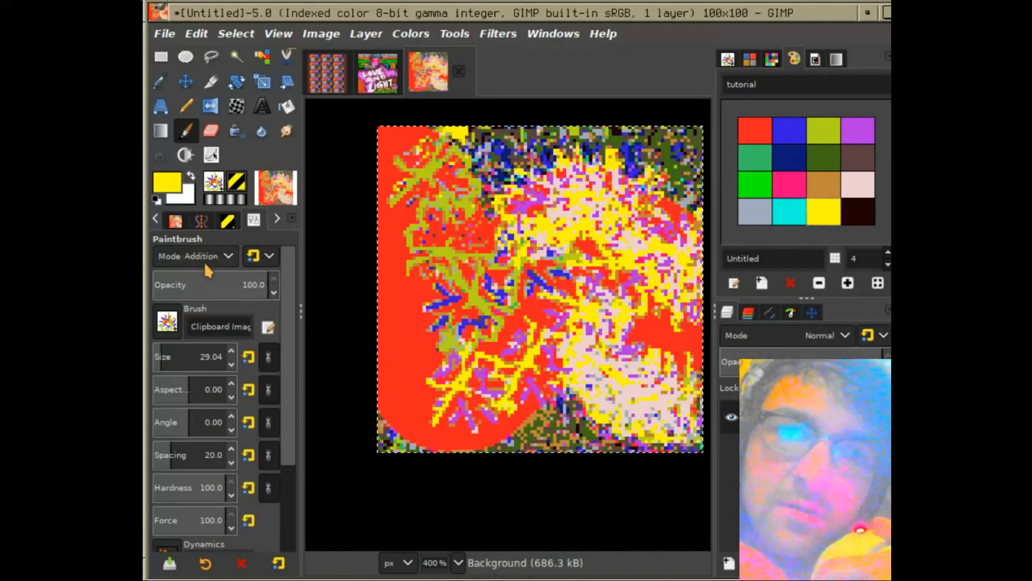
{"action": "mouse_move", "coordinate": [468, 293]}
{"action": "left_mouse_down"}
{"action": "mouse_move", "coordinate": [414, 327]}
{"action": "mouse_move", "coordinate": [446, 396]}
{"action": "mouse_move", "coordinate": [505, 452]}
{"action": "left_mouse_up"}
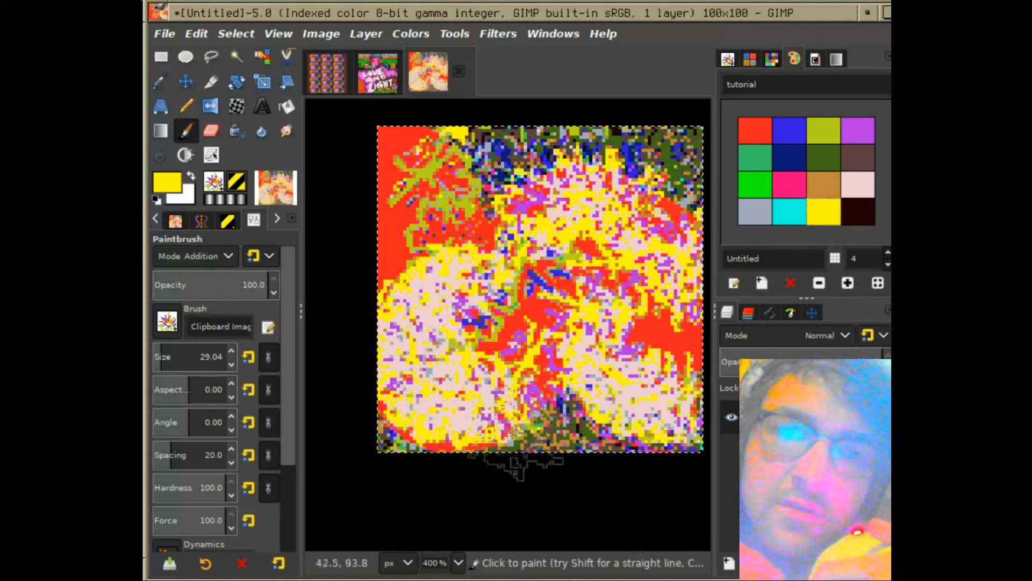
{"action": "scroll", "coordinate": [198, 261], "scroll_direction": "down", "scroll_amount": 1}
{"action": "mouse_move", "coordinate": [456, 239]}
{"action": "left_mouse_down"}
{"action": "mouse_move", "coordinate": [420, 297]}
{"action": "mouse_move", "coordinate": [513, 379]}
{"action": "mouse_move", "coordinate": [574, 377]}
{"action": "mouse_move", "coordinate": [641, 306]}
{"action": "mouse_move", "coordinate": [594, 229]}
{"action": "mouse_move", "coordinate": [510, 226]}
{"action": "mouse_move", "coordinate": [537, 339]}
{"action": "mouse_move", "coordinate": [559, 269]}
{"action": "mouse_move", "coordinate": [565, 300]}
{"action": "mouse_move", "coordinate": [425, 262]}
{"action": "mouse_move", "coordinate": [376, 301]}
{"action": "mouse_move", "coordinate": [447, 398]}
{"action": "mouse_move", "coordinate": [578, 403]}
{"action": "mouse_move", "coordinate": [684, 383]}
{"action": "mouse_move", "coordinate": [697, 282]}
{"action": "mouse_move", "coordinate": [627, 192]}
{"action": "mouse_move", "coordinate": [431, 169]}
{"action": "mouse_move", "coordinate": [403, 233]}
{"action": "mouse_move", "coordinate": [529, 398]}
{"action": "mouse_move", "coordinate": [375, 455]}
{"action": "left_mouse_up"}
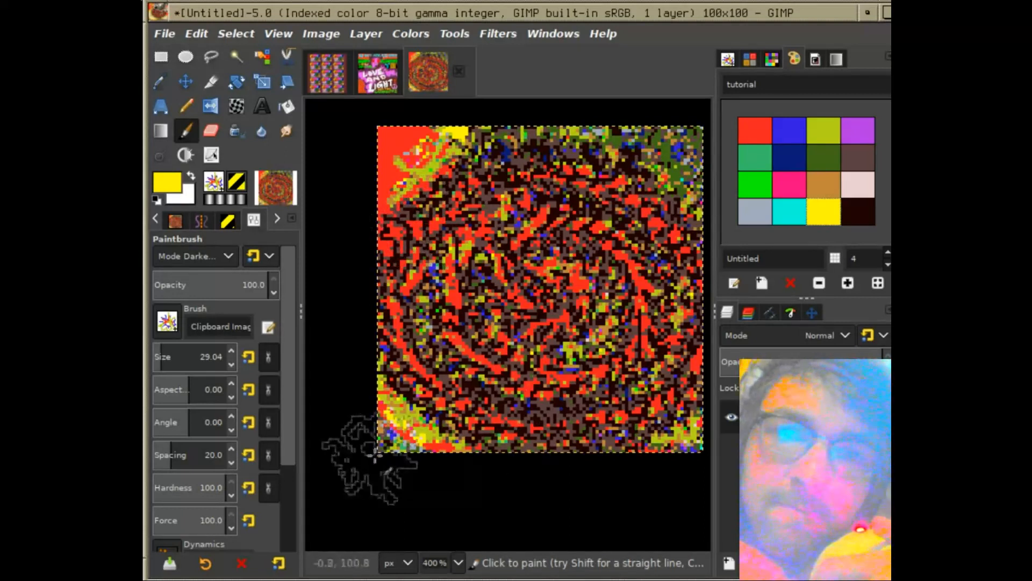
Choose the 2. Hardness 025 brush at size 14, pale pink as foreground colour and Normal as the Paintbrush mode.
{"action": "left_click", "coordinate": [167, 321]}
{"action": "left_click", "coordinate": [169, 376]}
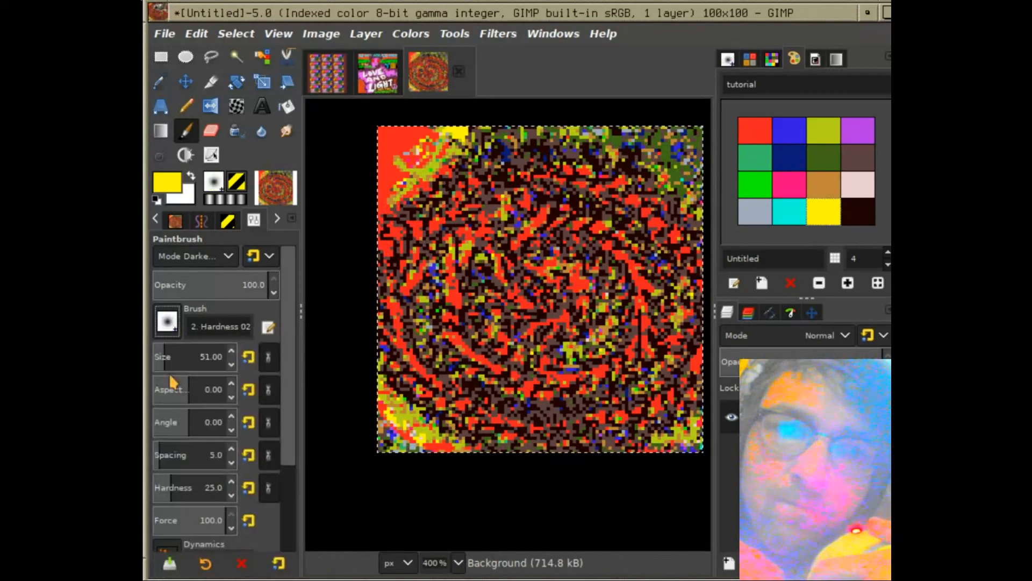
{"action": "left_click", "coordinate": [159, 352]}
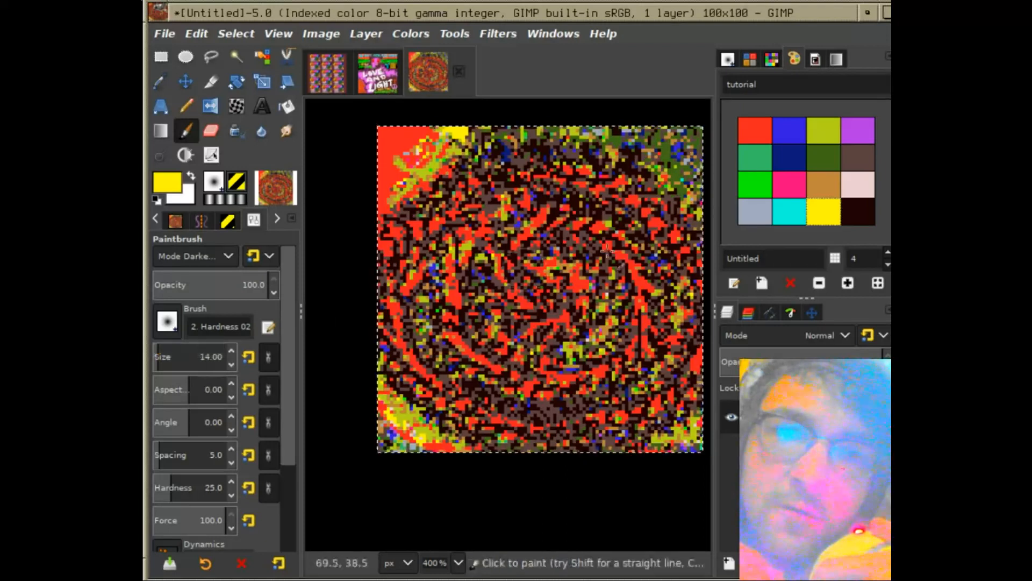
{"action": "left_click", "coordinate": [855, 191]}
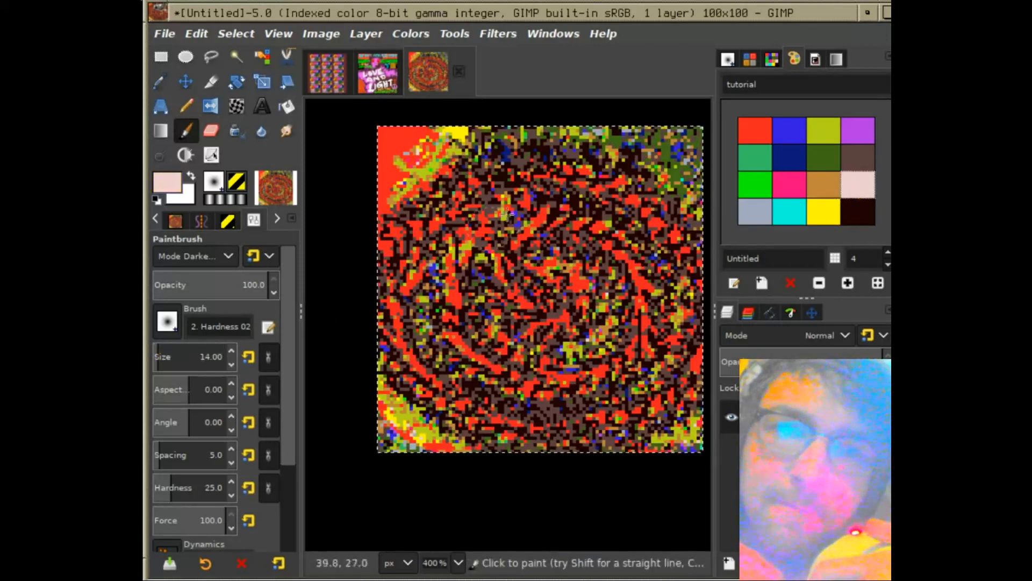
{"action": "scroll", "coordinate": [182, 259], "scroll_direction": "up", "scroll_amount": 8}
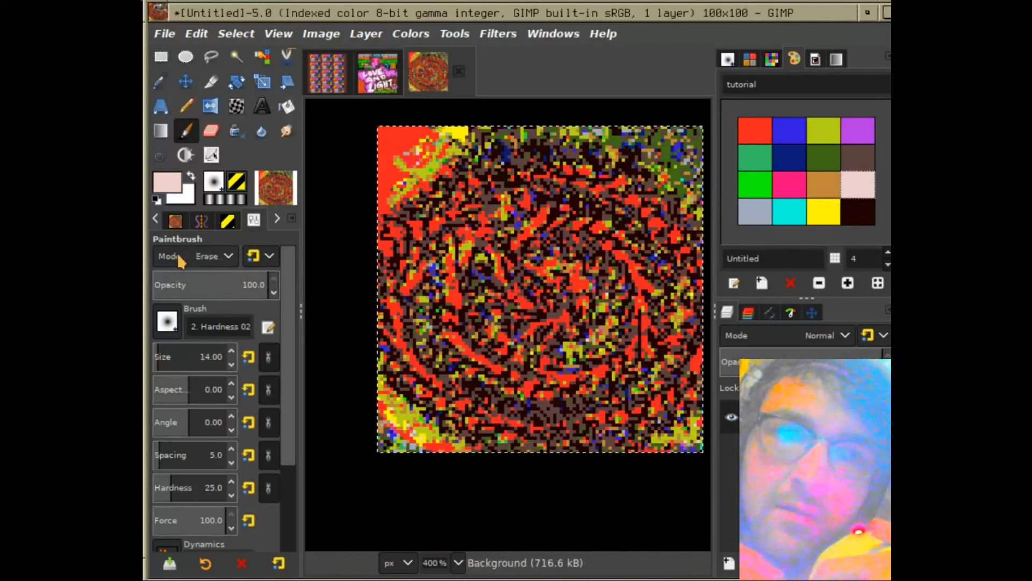
Try a pale pink stroke from the upper left to the middle of the canvas and undo it.
{"action": "mouse_move", "coordinate": [445, 210]}
{"action": "left_mouse_down"}
{"action": "mouse_move", "coordinate": [433, 297]}
{"action": "mouse_move", "coordinate": [460, 313]}
{"action": "mouse_move", "coordinate": [507, 300]}
{"action": "mouse_move", "coordinate": [512, 348]}
{"action": "mouse_move", "coordinate": [533, 362]}
{"action": "left_mouse_up"}
{"action": "left_click", "coordinate": [196, 34]}
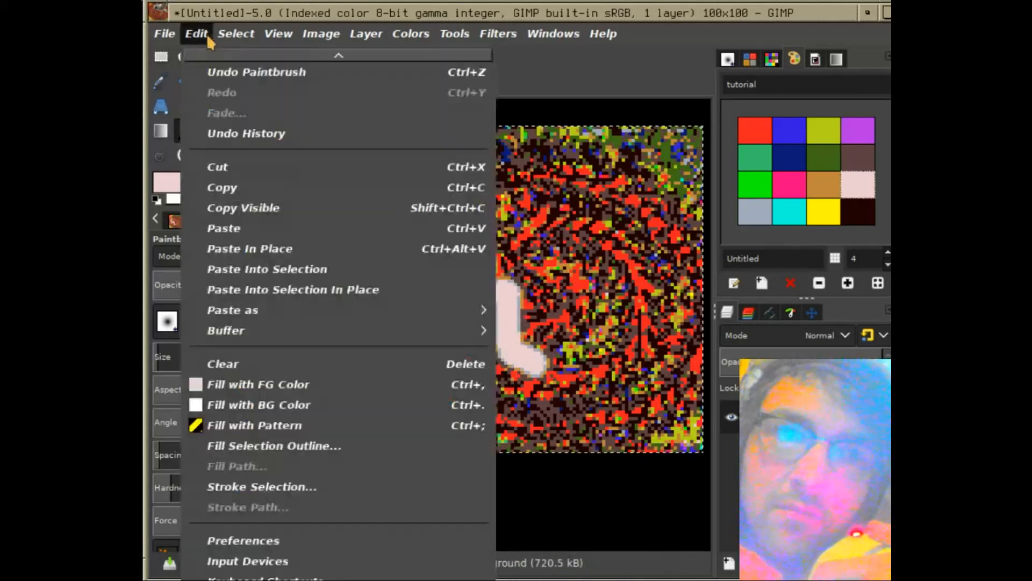
{"action": "left_click", "coordinate": [200, 70]}
Reduce the brush size to 7 and paint a pale pink bubble-letter outline across the upper half of the canvas.
{"action": "scroll", "coordinate": [232, 366], "scroll_direction": "down", "scroll_amount": 5}
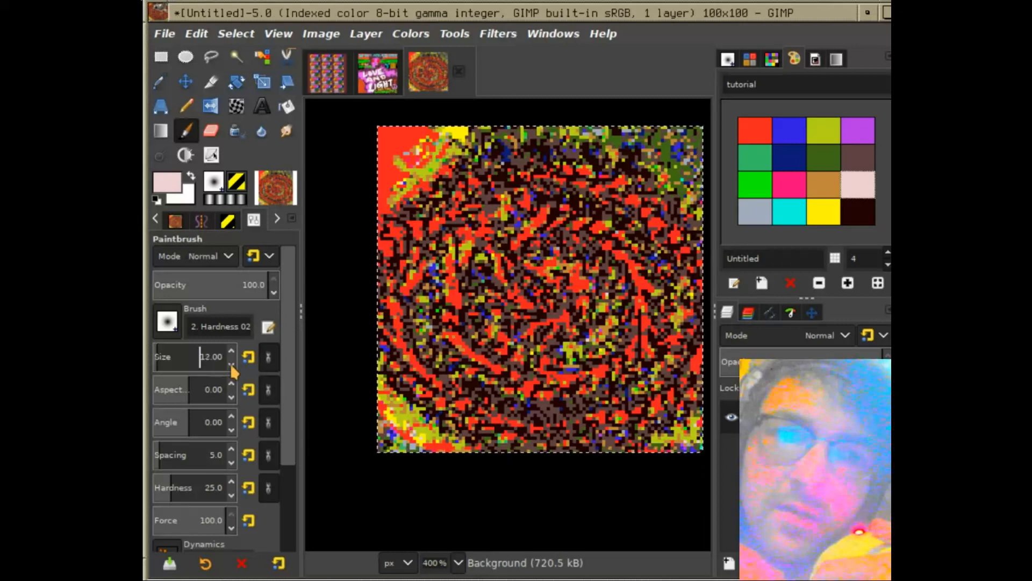
{"action": "scroll", "coordinate": [230, 363], "scroll_direction": "down", "scroll_amount": 2}
{"action": "mouse_move", "coordinate": [470, 182]}
{"action": "left_mouse_down"}
{"action": "mouse_move", "coordinate": [459, 277]}
{"action": "mouse_move", "coordinate": [515, 220]}
{"action": "mouse_move", "coordinate": [534, 260]}
{"action": "mouse_move", "coordinate": [564, 250]}
{"action": "mouse_move", "coordinate": [571, 216]}
{"action": "mouse_move", "coordinate": [602, 258]}
{"action": "mouse_move", "coordinate": [631, 233]}
{"action": "mouse_move", "coordinate": [619, 188]}
{"action": "mouse_move", "coordinate": [595, 174]}
{"action": "mouse_move", "coordinate": [547, 179]}
{"action": "mouse_move", "coordinate": [588, 152]}
{"action": "mouse_move", "coordinate": [624, 157]}
{"action": "mouse_move", "coordinate": [651, 176]}
{"action": "mouse_move", "coordinate": [658, 256]}
{"action": "mouse_move", "coordinate": [619, 294]}
{"action": "mouse_move", "coordinate": [590, 280]}
{"action": "mouse_move", "coordinate": [577, 297]}
{"action": "mouse_move", "coordinate": [541, 308]}
{"action": "mouse_move", "coordinate": [512, 283]}
{"action": "mouse_move", "coordinate": [468, 319]}
{"action": "mouse_move", "coordinate": [449, 320]}
{"action": "mouse_move", "coordinate": [430, 294]}
{"action": "mouse_move", "coordinate": [430, 216]}
{"action": "mouse_move", "coordinate": [413, 222]}
{"action": "mouse_move", "coordinate": [401, 211]}
{"action": "mouse_move", "coordinate": [416, 171]}
{"action": "mouse_move", "coordinate": [466, 158]}
{"action": "mouse_move", "coordinate": [466, 193]}
{"action": "mouse_move", "coordinate": [430, 192]}
{"action": "left_mouse_up"}
Fill the inside of the bubble lettering with olive yellow-green and shade its lower inner edges with dark green.
{"action": "left_click", "coordinate": [755, 130]}
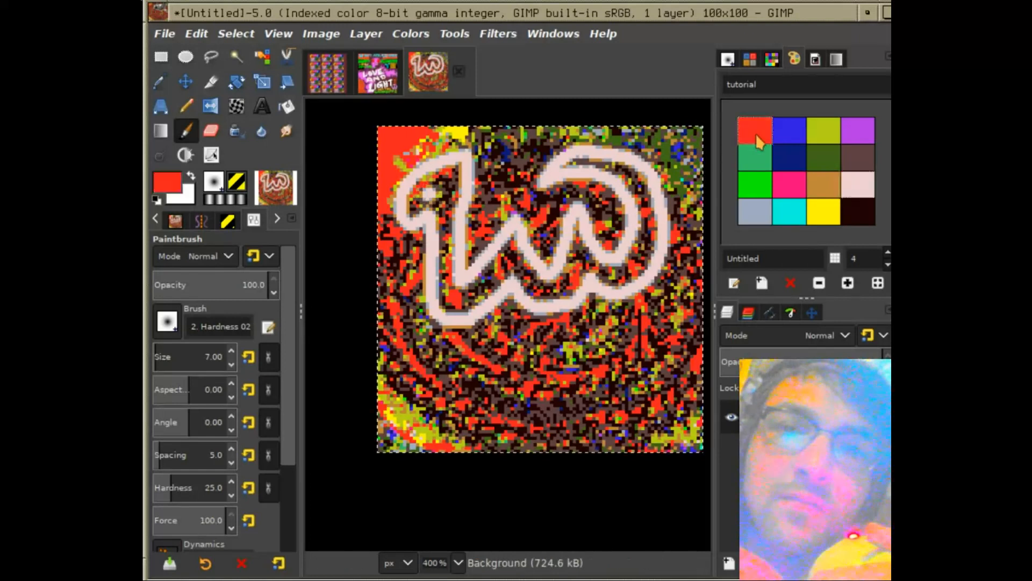
{"action": "mouse_move", "coordinate": [429, 206]}
{"action": "left_mouse_down"}
{"action": "mouse_move", "coordinate": [438, 187]}
{"action": "mouse_move", "coordinate": [454, 242]}
{"action": "left_mouse_up"}
{"action": "left_click", "coordinate": [823, 130]}
{"action": "mouse_move", "coordinate": [458, 298]}
{"action": "left_mouse_down"}
{"action": "mouse_move", "coordinate": [482, 294]}
{"action": "mouse_move", "coordinate": [512, 259]}
{"action": "mouse_move", "coordinate": [472, 288]}
{"action": "mouse_move", "coordinate": [523, 243]}
{"action": "mouse_move", "coordinate": [550, 286]}
{"action": "mouse_move", "coordinate": [577, 244]}
{"action": "mouse_move", "coordinate": [589, 265]}
{"action": "mouse_move", "coordinate": [620, 274]}
{"action": "mouse_move", "coordinate": [641, 256]}
{"action": "mouse_move", "coordinate": [645, 211]}
{"action": "left_mouse_up"}
{"action": "left_click_drag", "start_coordinate": [625, 176], "coordinate": [562, 171]}
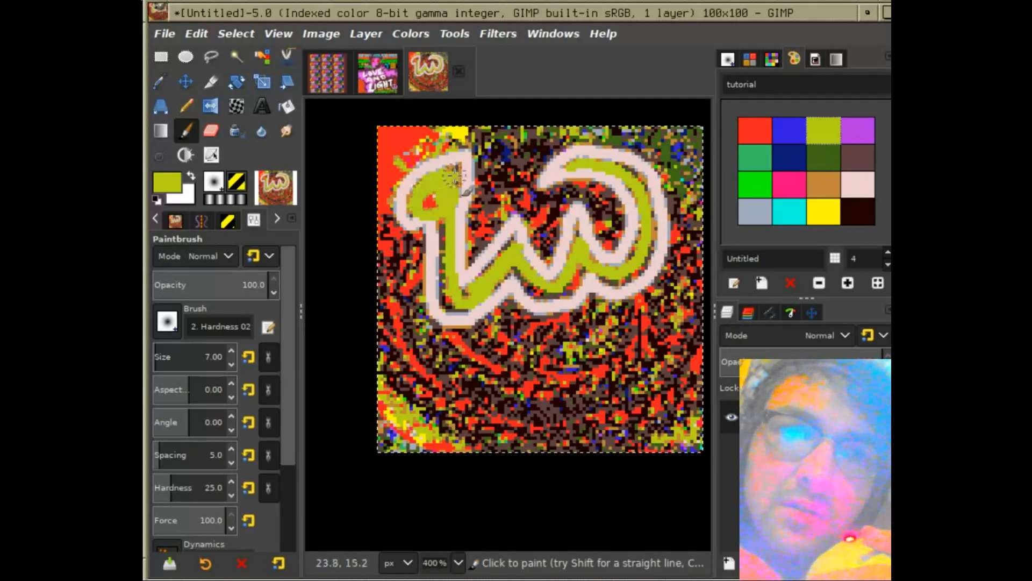
{"action": "mouse_move", "coordinate": [448, 217]}
{"action": "left_mouse_down"}
{"action": "mouse_move", "coordinate": [430, 281]}
{"action": "mouse_move", "coordinate": [438, 301]}
{"action": "left_mouse_up"}
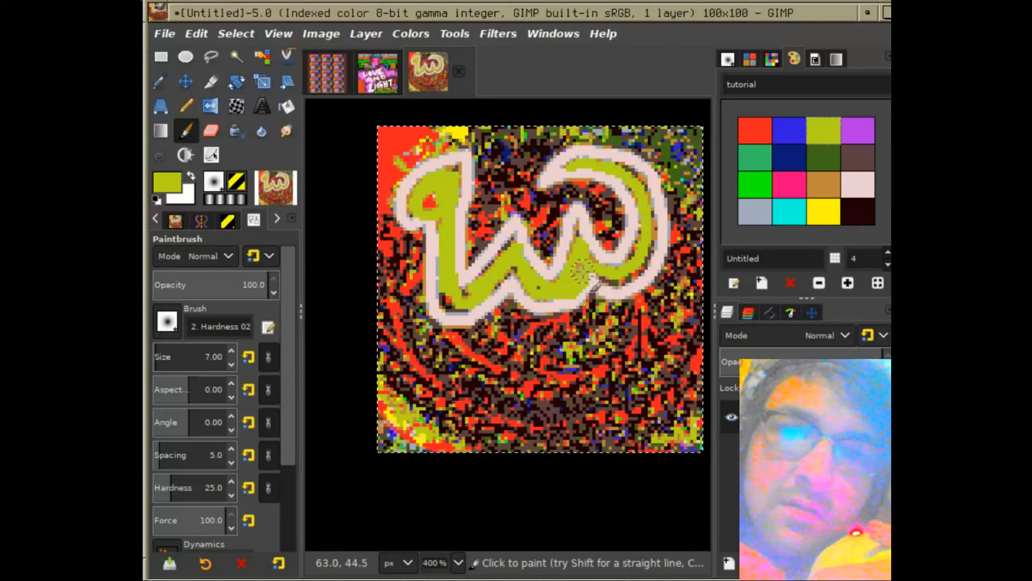
{"action": "left_click", "coordinate": [823, 157]}
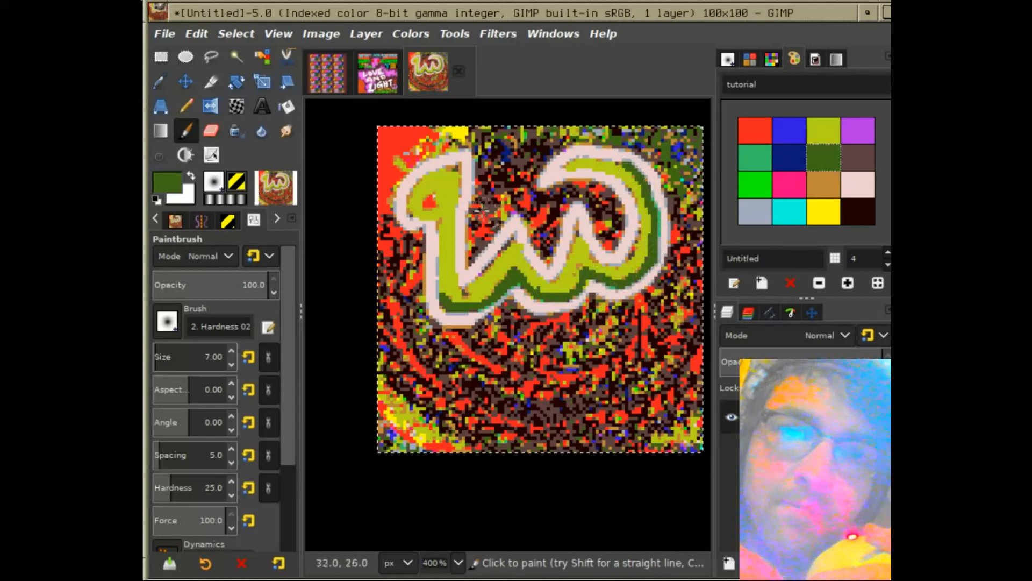
{"action": "left_click_drag", "start_coordinate": [437, 213], "coordinate": [438, 306]}
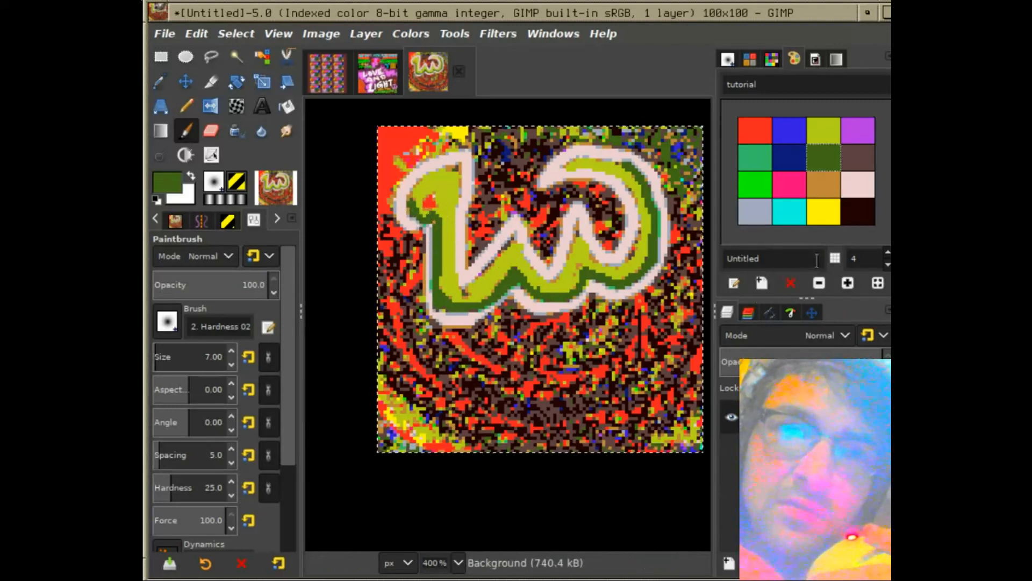
Paint a yellow contour beneath the bubble lettering and add a fringe of short yellow rays along it.
{"action": "left_click", "coordinate": [828, 212]}
{"action": "mouse_move", "coordinate": [421, 311]}
{"action": "left_mouse_down"}
{"action": "mouse_move", "coordinate": [460, 337]}
{"action": "mouse_move", "coordinate": [511, 311]}
{"action": "mouse_move", "coordinate": [522, 325]}
{"action": "mouse_move", "coordinate": [566, 325]}
{"action": "mouse_move", "coordinate": [598, 302]}
{"action": "mouse_move", "coordinate": [636, 314]}
{"action": "mouse_move", "coordinate": [644, 311]}
{"action": "mouse_move", "coordinate": [614, 311]}
{"action": "mouse_move", "coordinate": [647, 305]}
{"action": "mouse_move", "coordinate": [666, 280]}
{"action": "left_mouse_up"}
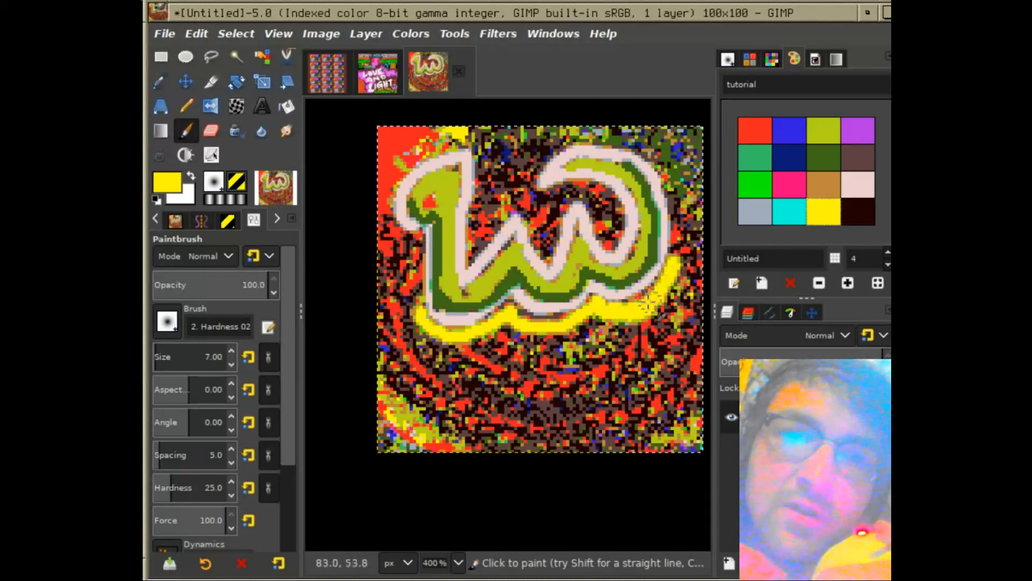
{"action": "mouse_move", "coordinate": [413, 327]}
{"action": "left_mouse_down"}
{"action": "mouse_move", "coordinate": [407, 355]}
{"action": "mouse_move", "coordinate": [450, 344]}
{"action": "mouse_move", "coordinate": [434, 364]}
{"action": "left_mouse_up"}
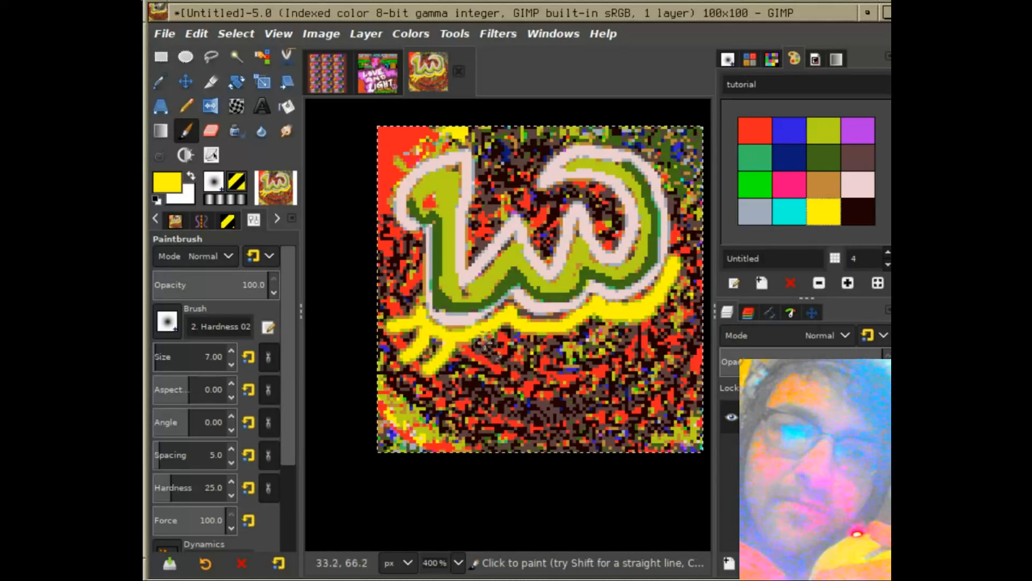
{"action": "mouse_move", "coordinate": [666, 288]}
{"action": "left_mouse_down"}
{"action": "mouse_move", "coordinate": [694, 320]}
{"action": "mouse_move", "coordinate": [658, 303]}
{"action": "mouse_move", "coordinate": [672, 329]}
{"action": "left_mouse_up"}
{"action": "mouse_move", "coordinate": [501, 343]}
{"action": "left_mouse_down"}
{"action": "mouse_move", "coordinate": [471, 347]}
{"action": "mouse_move", "coordinate": [467, 361]}
{"action": "mouse_move", "coordinate": [490, 334]}
{"action": "mouse_move", "coordinate": [484, 358]}
{"action": "mouse_move", "coordinate": [520, 328]}
{"action": "mouse_move", "coordinate": [516, 352]}
{"action": "mouse_move", "coordinate": [540, 333]}
{"action": "mouse_move", "coordinate": [536, 358]}
{"action": "mouse_move", "coordinate": [555, 334]}
{"action": "mouse_move", "coordinate": [564, 357]}
{"action": "mouse_move", "coordinate": [582, 327]}
{"action": "mouse_move", "coordinate": [590, 358]}
{"action": "mouse_move", "coordinate": [597, 318]}
{"action": "mouse_move", "coordinate": [600, 344]}
{"action": "mouse_move", "coordinate": [620, 360]}
{"action": "mouse_move", "coordinate": [613, 323]}
{"action": "mouse_move", "coordinate": [629, 352]}
{"action": "mouse_move", "coordinate": [642, 335]}
{"action": "mouse_move", "coordinate": [636, 317]}
{"action": "mouse_move", "coordinate": [660, 337]}
{"action": "left_mouse_up"}
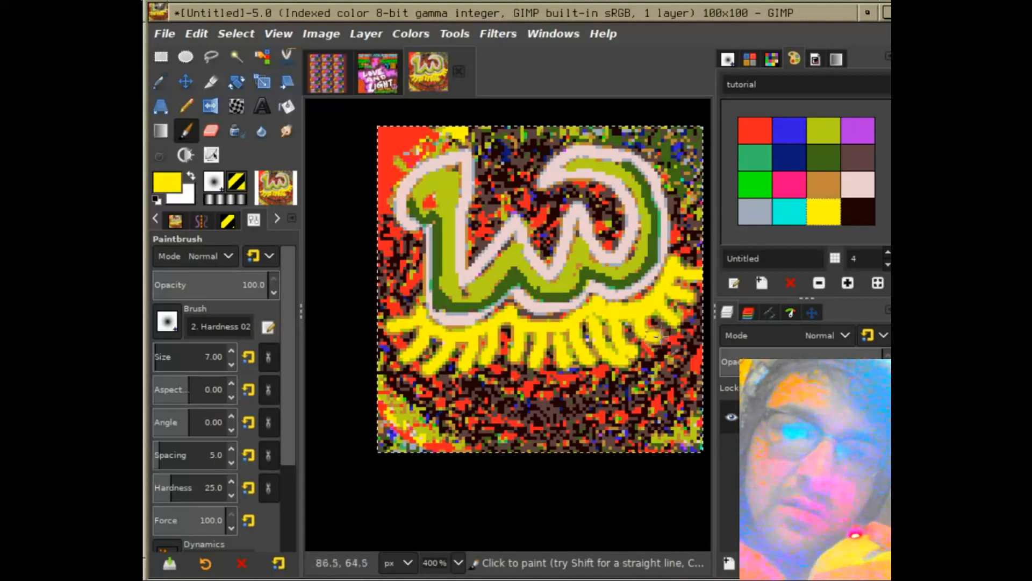
{"action": "left_click_drag", "start_coordinate": [418, 296], "coordinate": [388, 304]}
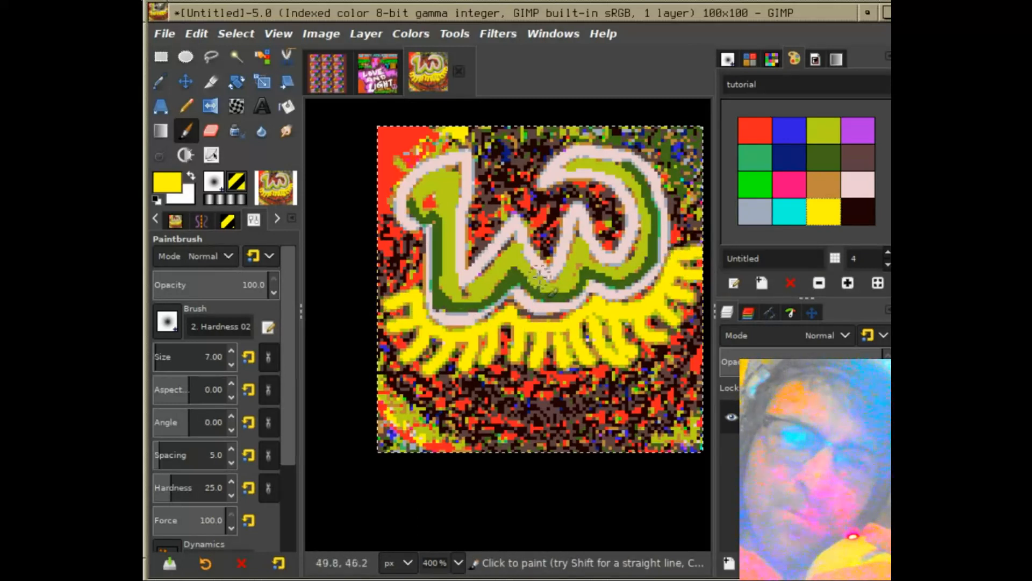
Paint blue strokes over the background above the bubble lettering along the canvas's upper edge.
{"action": "left_click", "coordinate": [790, 130]}
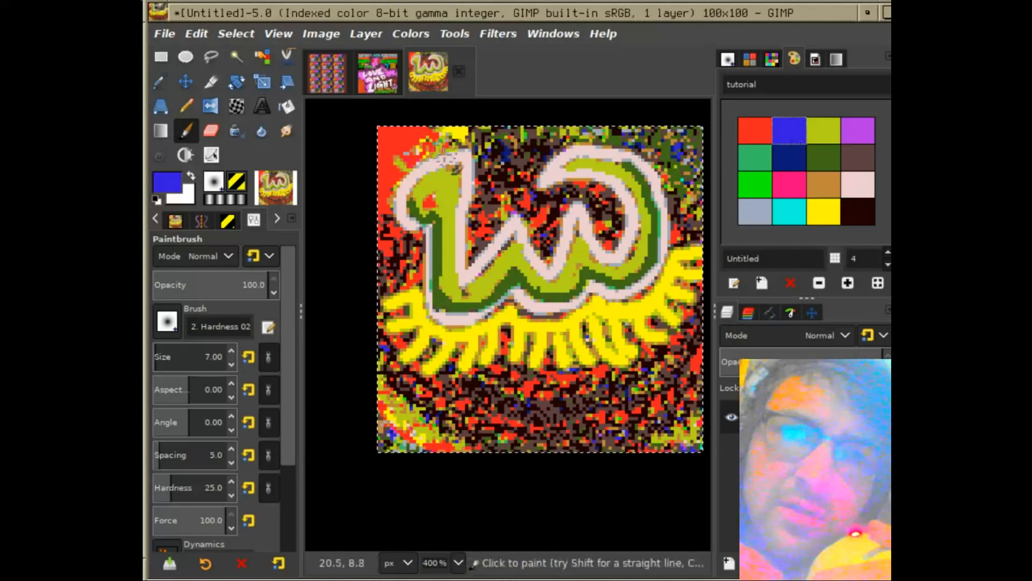
{"action": "mouse_move", "coordinate": [427, 146]}
{"action": "left_mouse_down"}
{"action": "mouse_move", "coordinate": [389, 175]}
{"action": "mouse_move", "coordinate": [377, 195]}
{"action": "mouse_move", "coordinate": [397, 128]}
{"action": "mouse_move", "coordinate": [383, 159]}
{"action": "mouse_move", "coordinate": [422, 140]}
{"action": "mouse_move", "coordinate": [466, 137]}
{"action": "mouse_move", "coordinate": [420, 131]}
{"action": "mouse_move", "coordinate": [401, 139]}
{"action": "mouse_move", "coordinate": [456, 126]}
{"action": "mouse_move", "coordinate": [477, 151]}
{"action": "mouse_move", "coordinate": [499, 127]}
{"action": "mouse_move", "coordinate": [489, 156]}
{"action": "mouse_move", "coordinate": [497, 179]}
{"action": "mouse_move", "coordinate": [519, 131]}
{"action": "mouse_move", "coordinate": [547, 155]}
{"action": "mouse_move", "coordinate": [521, 145]}
{"action": "mouse_move", "coordinate": [530, 143]}
{"action": "mouse_move", "coordinate": [524, 173]}
{"action": "mouse_move", "coordinate": [577, 131]}
{"action": "mouse_move", "coordinate": [556, 132]}
{"action": "mouse_move", "coordinate": [591, 148]}
{"action": "mouse_move", "coordinate": [613, 140]}
{"action": "left_mouse_up"}
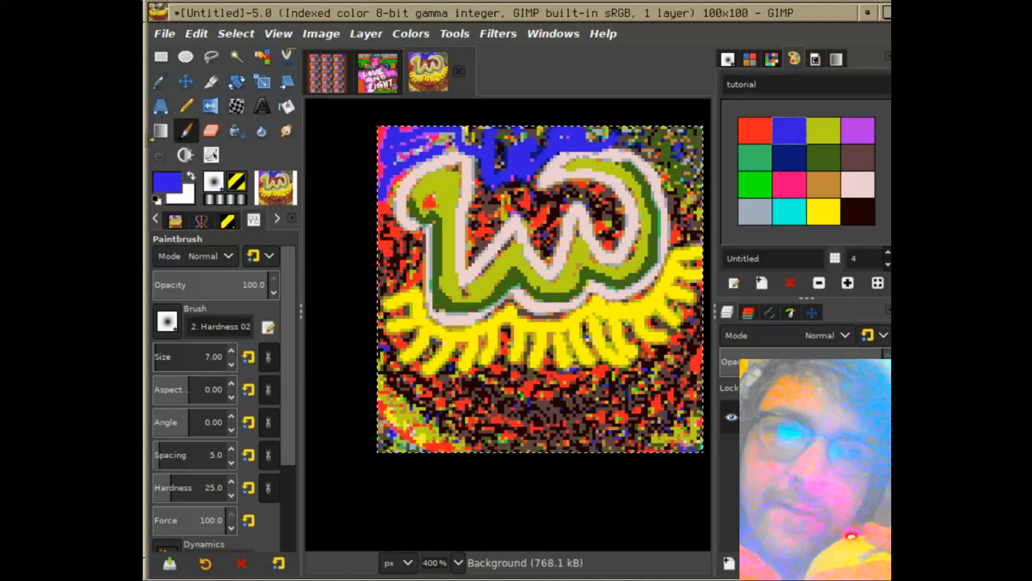
Draw a vertical linear Four bars gradient through the canvas with the Gradient tool and extend it beyond the canvas edges.
{"action": "left_click", "coordinate": [157, 134]}
{"action": "left_click_drag", "start_coordinate": [544, 137], "coordinate": [561, 356]}
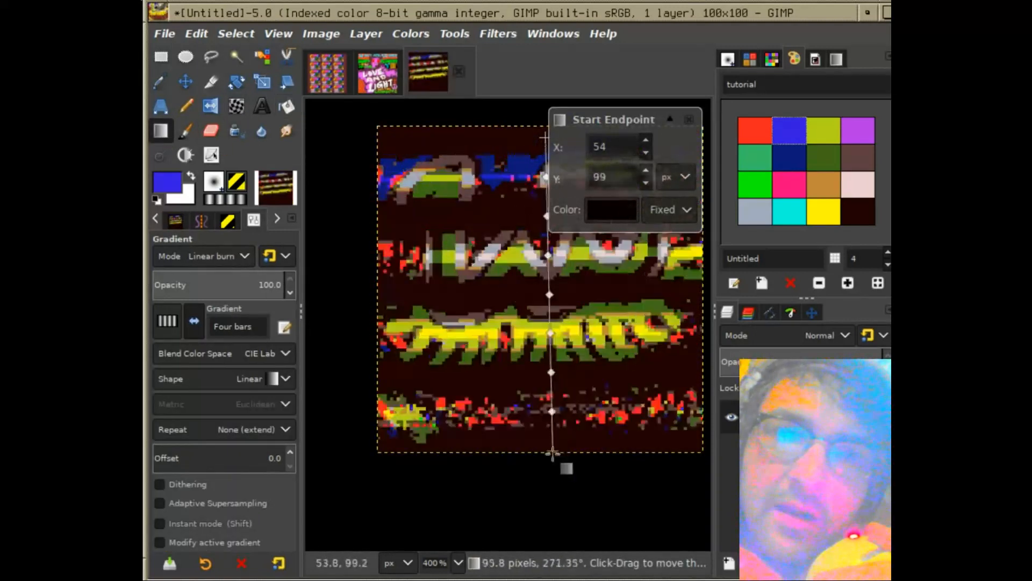
{"action": "left_click_drag", "start_coordinate": [553, 453], "coordinate": [550, 511]}
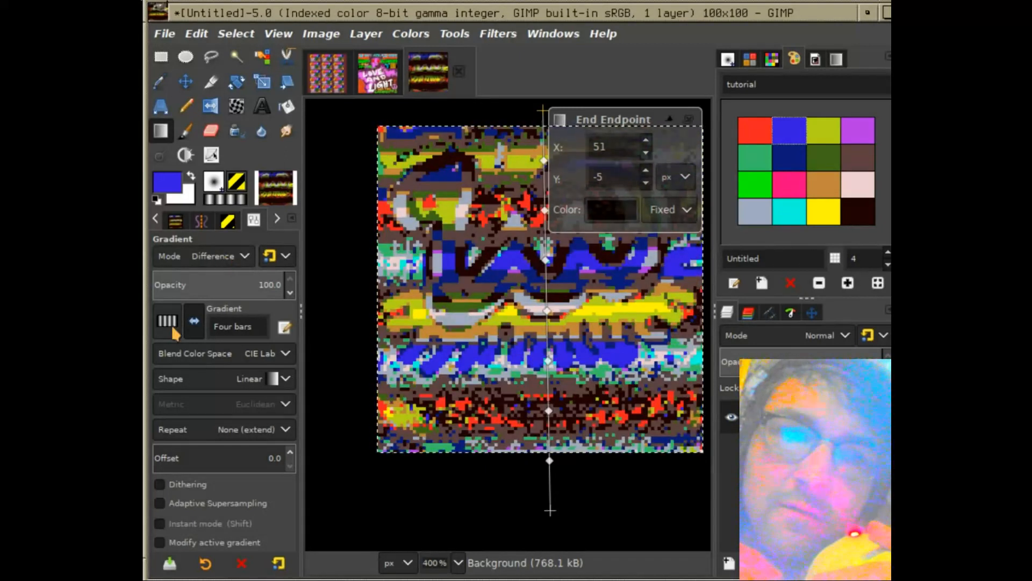
Change the gradient to Full saturation and try it in Difference, Overlay and Linear burn modes.
{"action": "scroll", "coordinate": [174, 330], "scroll_direction": "down", "scroll_amount": 1}
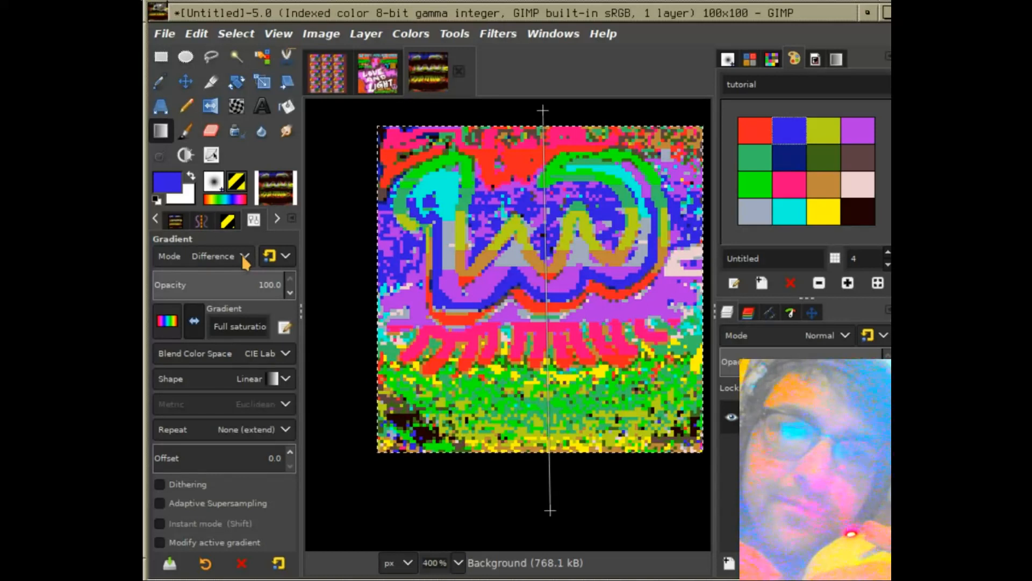
{"action": "scroll", "coordinate": [241, 254], "scroll_direction": "up", "scroll_amount": 4}
{"action": "scroll", "coordinate": [241, 254], "scroll_direction": "up", "scroll_amount": 3}
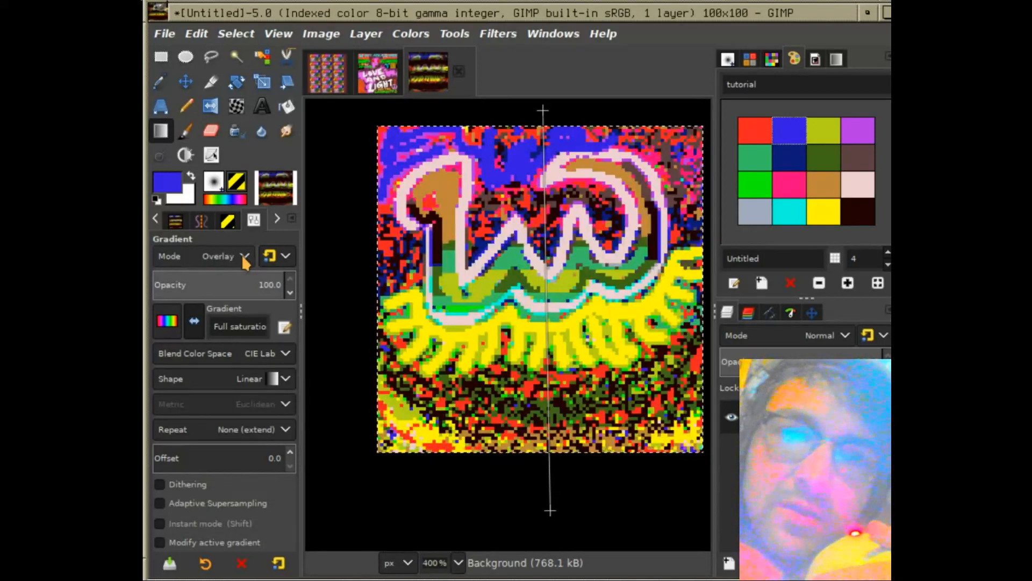
{"action": "scroll", "coordinate": [241, 253], "scroll_direction": "up", "scroll_amount": 1}
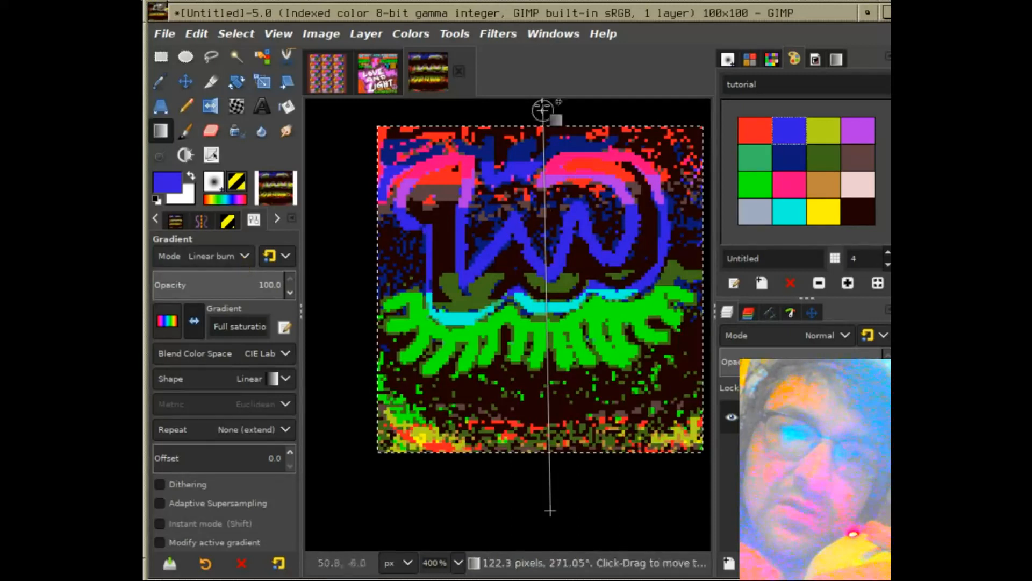
Move the gradient's end endpoint to X 48, Y -7 and its start endpoint to X 50, Y 115.
{"action": "left_click", "coordinate": [542, 109]}
{"action": "mouse_move", "coordinate": [550, 110]}
{"action": "left_mouse_down"}
{"action": "mouse_move", "coordinate": [537, 191]}
{"action": "mouse_move", "coordinate": [532, 103]}
{"action": "left_mouse_up"}
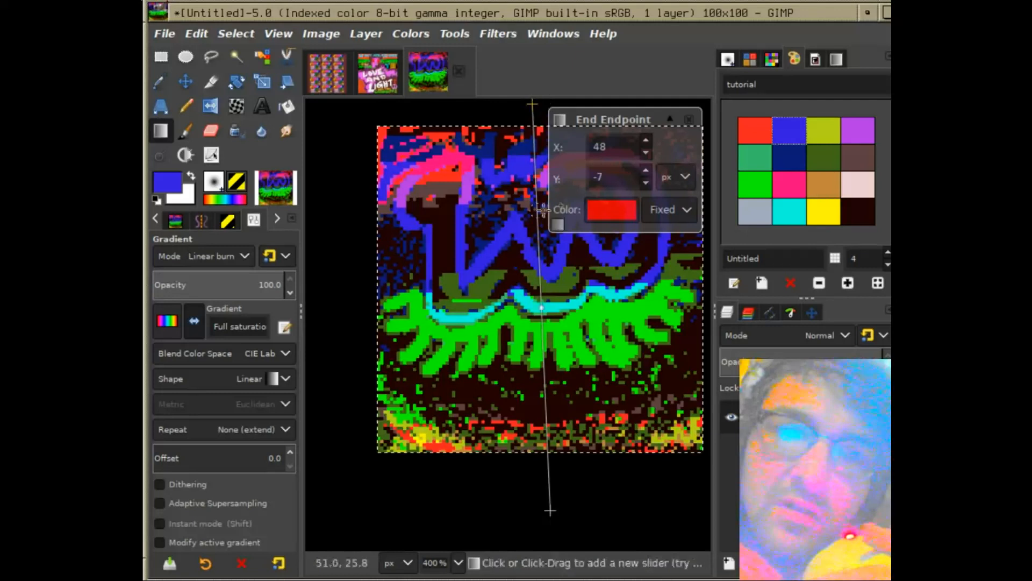
{"action": "left_click", "coordinate": [549, 511]}
{"action": "mouse_move", "coordinate": [549, 511]}
{"action": "left_mouse_down"}
{"action": "mouse_move", "coordinate": [523, 437]}
{"action": "mouse_move", "coordinate": [542, 395]}
{"action": "mouse_move", "coordinate": [538, 502]}
{"action": "left_mouse_up"}
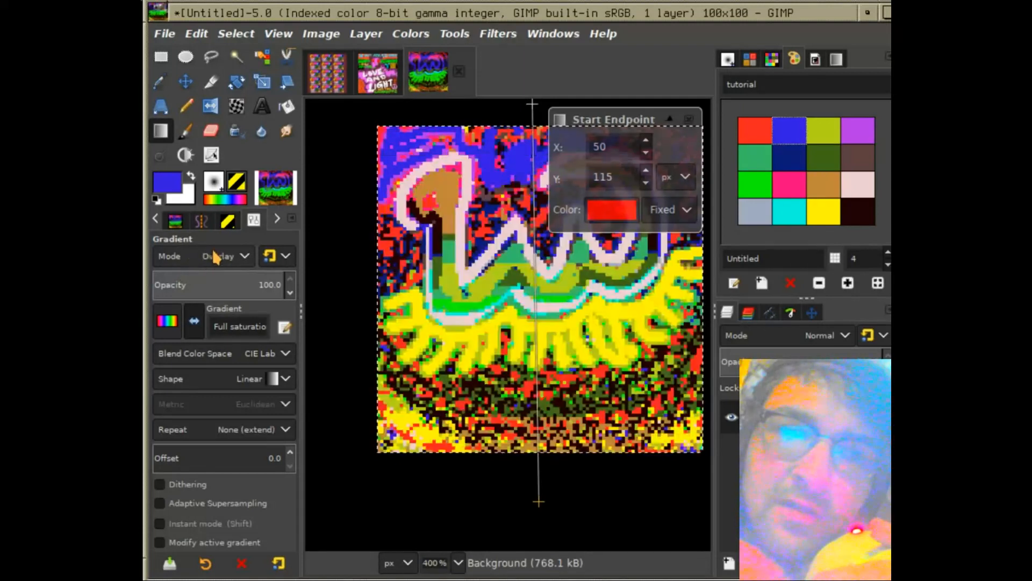
Set the gradient mode to Subtract and apply the gradient to the image.
{"action": "scroll", "coordinate": [216, 257], "scroll_direction": "down", "scroll_amount": 2}
{"action": "scroll", "coordinate": [216, 257], "scroll_direction": "down", "scroll_amount": 1}
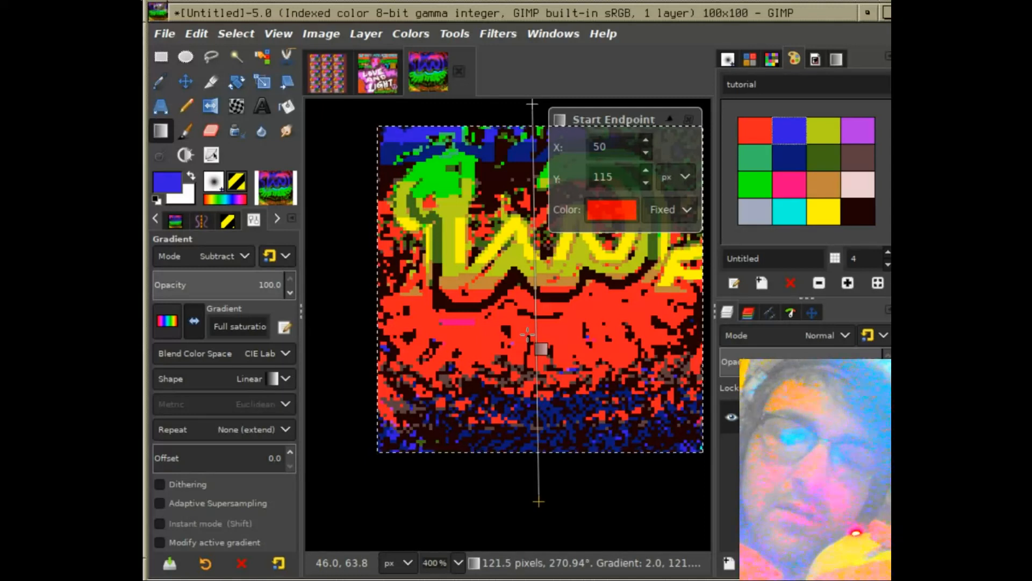
{"action": "key", "text": "Return"}
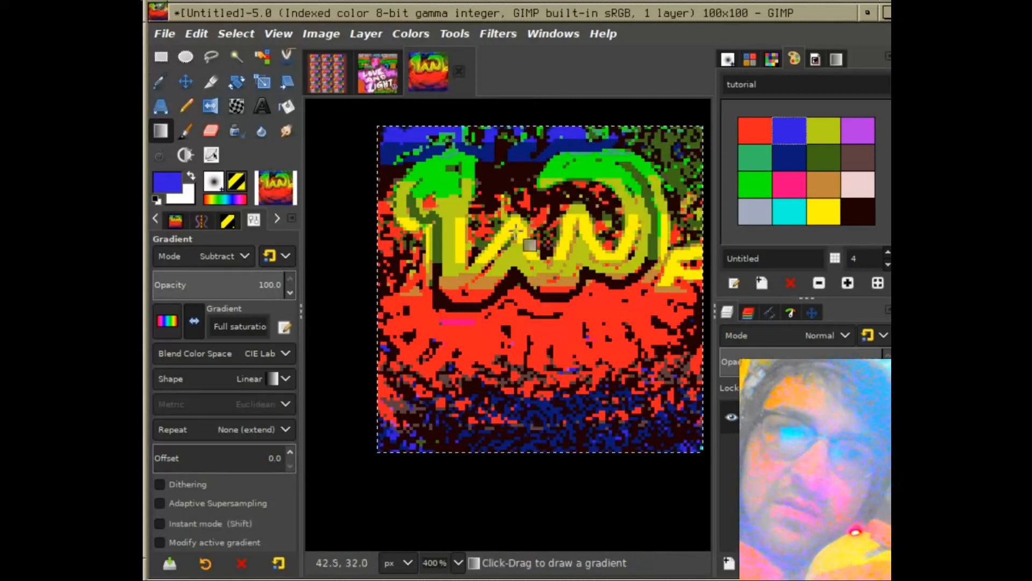
Write "TONGUE" in pale pink below the bubble lettering using the Pencil with the brush at size 3.
{"action": "left_click", "coordinate": [867, 183]}
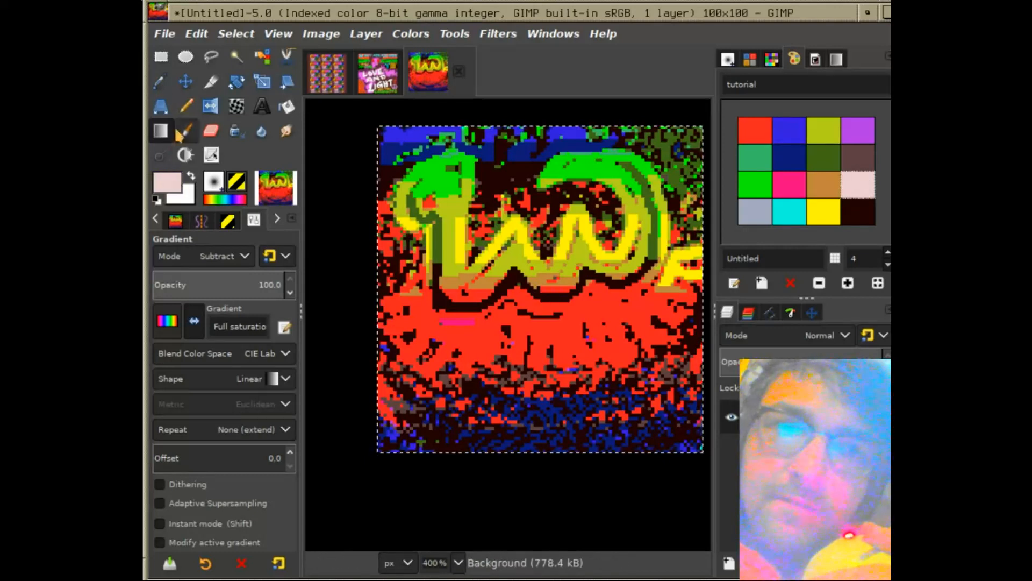
{"action": "left_click", "coordinate": [185, 106]}
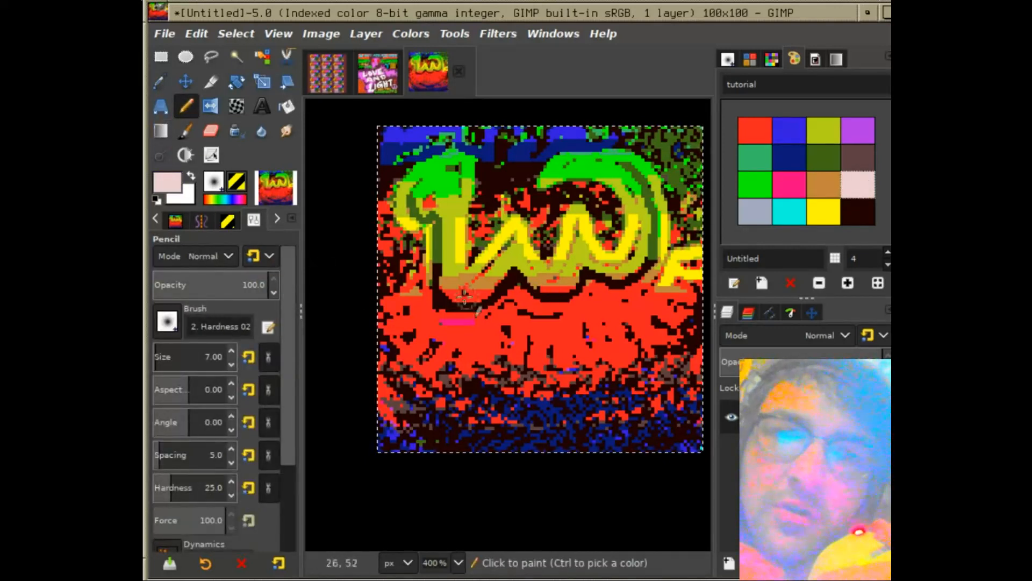
{"action": "scroll", "coordinate": [214, 357], "scroll_direction": "down", "scroll_amount": 4}
{"action": "left_click_drag", "start_coordinate": [422, 330], "coordinate": [424, 386]}
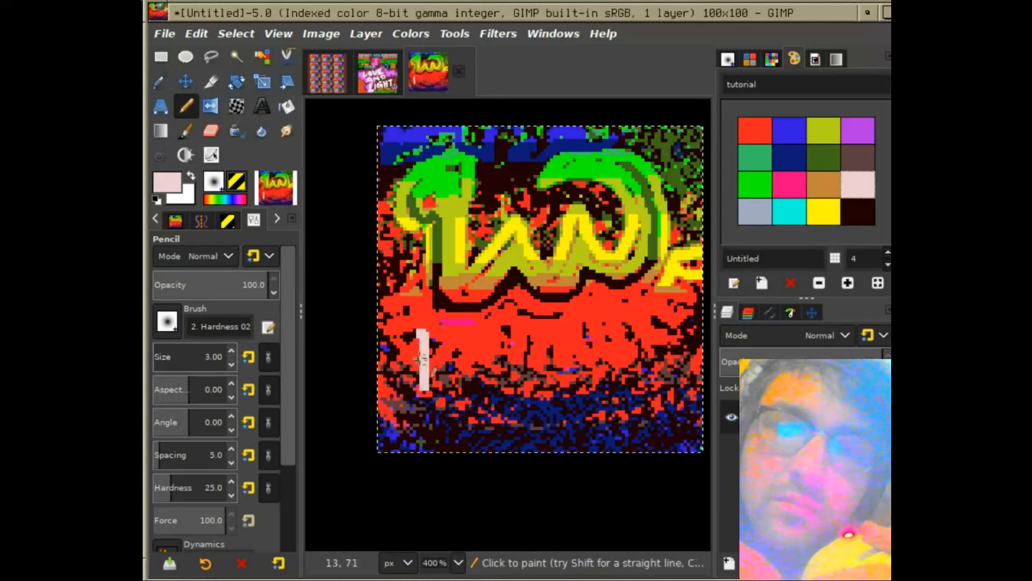
{"action": "mouse_move", "coordinate": [425, 333]}
{"action": "left_mouse_down"}
{"action": "mouse_move", "coordinate": [456, 324]}
{"action": "mouse_move", "coordinate": [443, 359]}
{"action": "mouse_move", "coordinate": [466, 372]}
{"action": "mouse_move", "coordinate": [482, 344]}
{"action": "mouse_move", "coordinate": [456, 323]}
{"action": "mouse_move", "coordinate": [491, 335]}
{"action": "mouse_move", "coordinate": [493, 367]}
{"action": "mouse_move", "coordinate": [493, 326]}
{"action": "mouse_move", "coordinate": [501, 350]}
{"action": "mouse_move", "coordinate": [526, 353]}
{"action": "mouse_move", "coordinate": [509, 307]}
{"action": "mouse_move", "coordinate": [514, 332]}
{"action": "mouse_move", "coordinate": [514, 312]}
{"action": "mouse_move", "coordinate": [547, 313]}
{"action": "mouse_move", "coordinate": [533, 340]}
{"action": "mouse_move", "coordinate": [539, 356]}
{"action": "mouse_move", "coordinate": [551, 361]}
{"action": "mouse_move", "coordinate": [553, 324]}
{"action": "mouse_move", "coordinate": [548, 337]}
{"action": "mouse_move", "coordinate": [557, 326]}
{"action": "mouse_move", "coordinate": [573, 368]}
{"action": "left_mouse_up"}
{"action": "mouse_move", "coordinate": [572, 305]}
{"action": "left_mouse_down"}
{"action": "mouse_move", "coordinate": [596, 355]}
{"action": "mouse_move", "coordinate": [611, 346]}
{"action": "mouse_move", "coordinate": [591, 298]}
{"action": "mouse_move", "coordinate": [611, 306]}
{"action": "mouse_move", "coordinate": [608, 295]}
{"action": "mouse_move", "coordinate": [628, 357]}
{"action": "mouse_move", "coordinate": [657, 331]}
{"action": "mouse_move", "coordinate": [627, 318]}
{"action": "mouse_move", "coordinate": [641, 313]}
{"action": "mouse_move", "coordinate": [618, 297]}
{"action": "mouse_move", "coordinate": [638, 286]}
{"action": "left_mouse_up"}
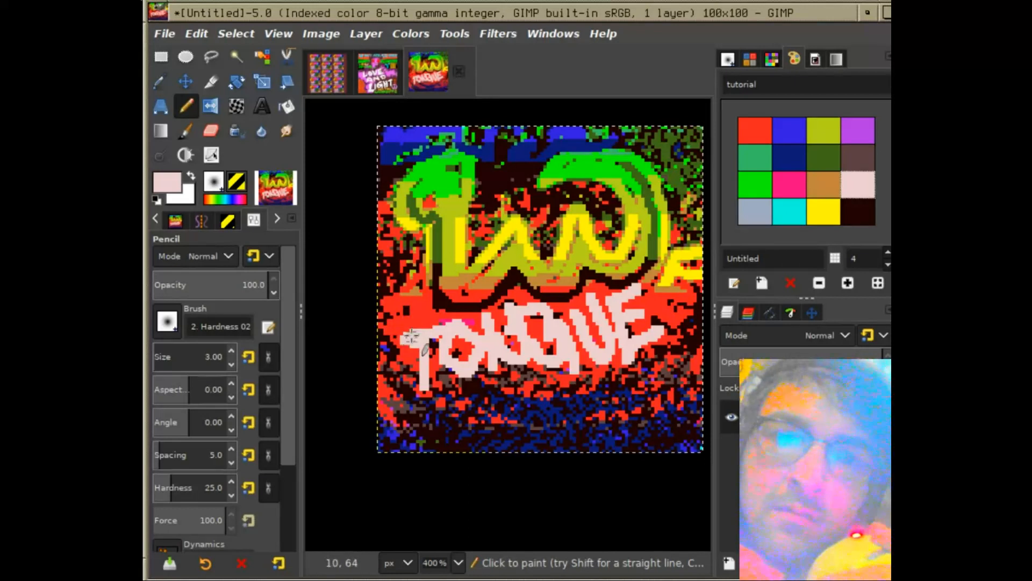
Extend the T's crossbar in pale pink and write "FORKED" in yellow beneath "TONGUE" with the Pencil.
{"action": "left_click_drag", "start_coordinate": [411, 336], "coordinate": [399, 338]}
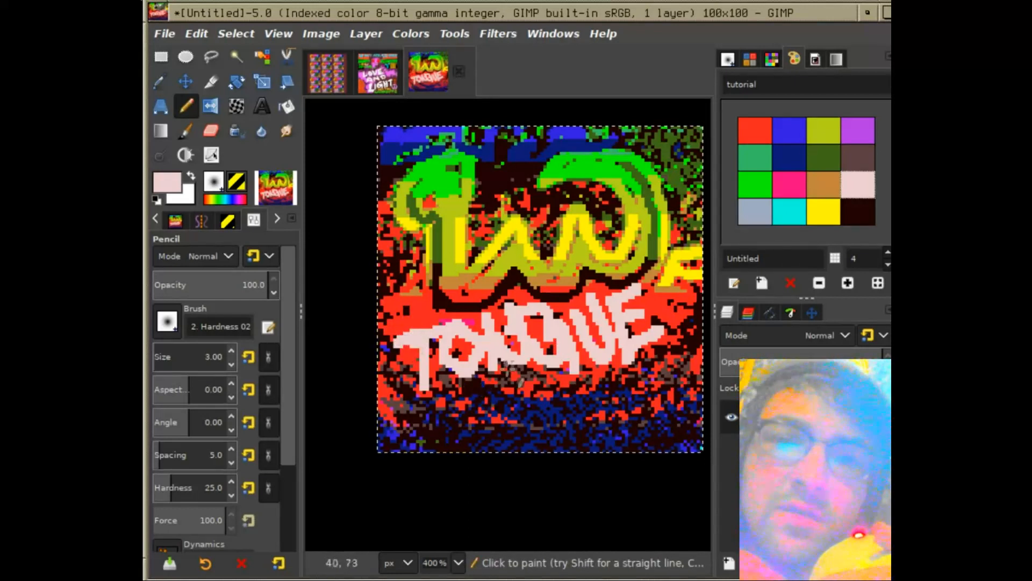
{"action": "left_click", "coordinate": [823, 211]}
{"action": "mouse_move", "coordinate": [463, 396]}
{"action": "left_mouse_down"}
{"action": "mouse_move", "coordinate": [502, 376]}
{"action": "mouse_move", "coordinate": [473, 395]}
{"action": "mouse_move", "coordinate": [494, 444]}
{"action": "mouse_move", "coordinate": [504, 404]}
{"action": "mouse_move", "coordinate": [526, 401]}
{"action": "mouse_move", "coordinate": [527, 429]}
{"action": "mouse_move", "coordinate": [535, 390]}
{"action": "mouse_move", "coordinate": [557, 423]}
{"action": "left_mouse_up"}
{"action": "mouse_move", "coordinate": [576, 377]}
{"action": "left_mouse_down"}
{"action": "mouse_move", "coordinate": [560, 402]}
{"action": "mouse_move", "coordinate": [591, 423]}
{"action": "left_mouse_up"}
{"action": "left_click_drag", "start_coordinate": [601, 378], "coordinate": [619, 430]}
{"action": "left_click_drag", "start_coordinate": [615, 389], "coordinate": [637, 408]}
{"action": "mouse_move", "coordinate": [640, 369]}
{"action": "left_mouse_down"}
{"action": "mouse_move", "coordinate": [658, 396]}
{"action": "mouse_move", "coordinate": [666, 383]}
{"action": "mouse_move", "coordinate": [637, 358]}
{"action": "mouse_move", "coordinate": [643, 347]}
{"action": "mouse_move", "coordinate": [671, 344]}
{"action": "mouse_move", "coordinate": [684, 373]}
{"action": "left_mouse_up"}
{"action": "mouse_move", "coordinate": [660, 331]}
{"action": "left_mouse_down"}
{"action": "mouse_move", "coordinate": [695, 344]}
{"action": "mouse_move", "coordinate": [684, 361]}
{"action": "left_mouse_up"}
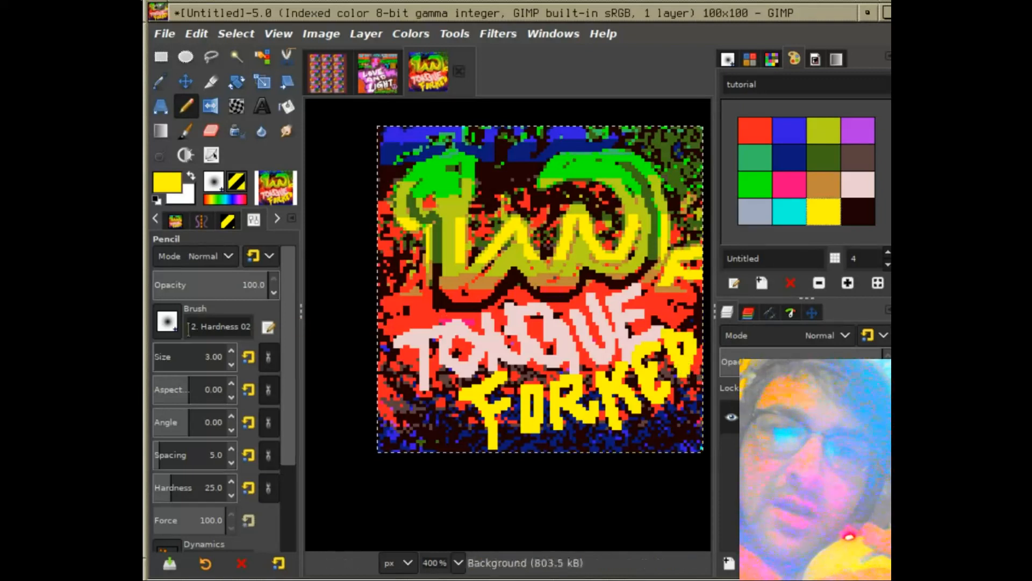
Set the Pencil to the near-black palette colour at size 1 and draw thin lines inside the F of "FORKED".
{"action": "left_click_drag", "start_coordinate": [692, 182], "coordinate": [676, 193]}
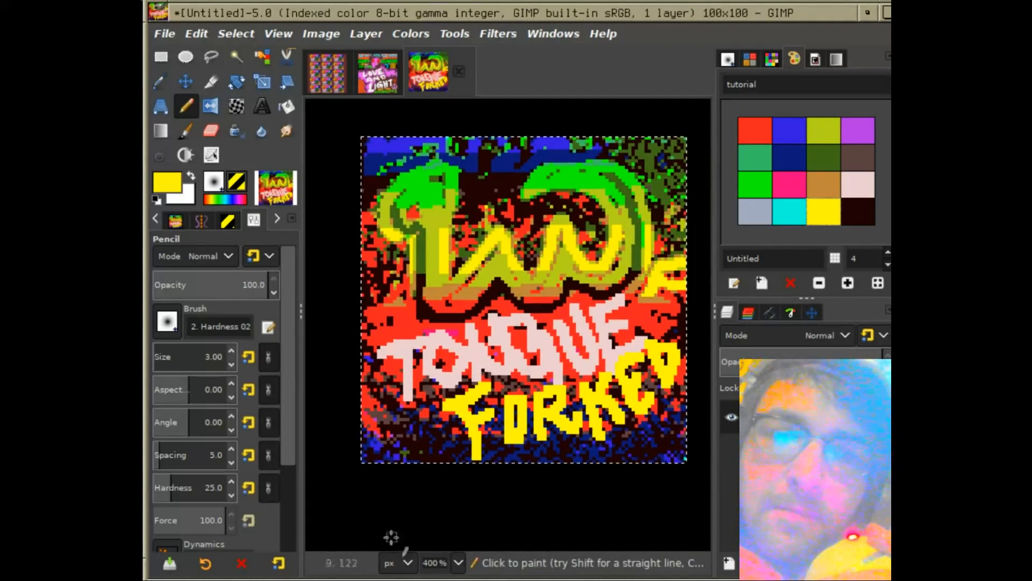
{"action": "left_click", "coordinate": [458, 562]}
{"action": "left_click", "coordinate": [440, 398]}
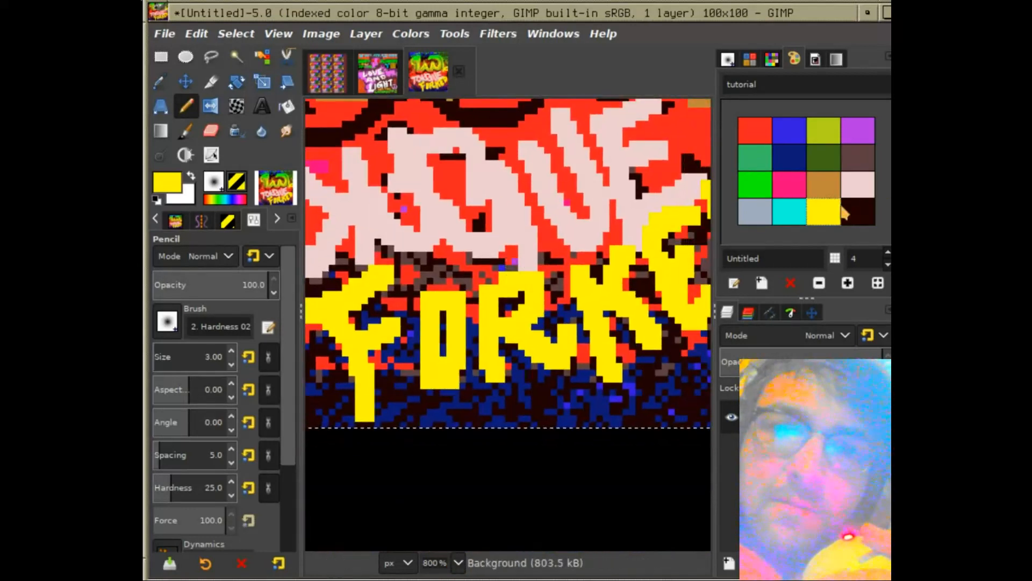
{"action": "left_click", "coordinate": [859, 211]}
{"action": "left_click", "coordinate": [231, 365]}
{"action": "left_click", "coordinate": [231, 365]}
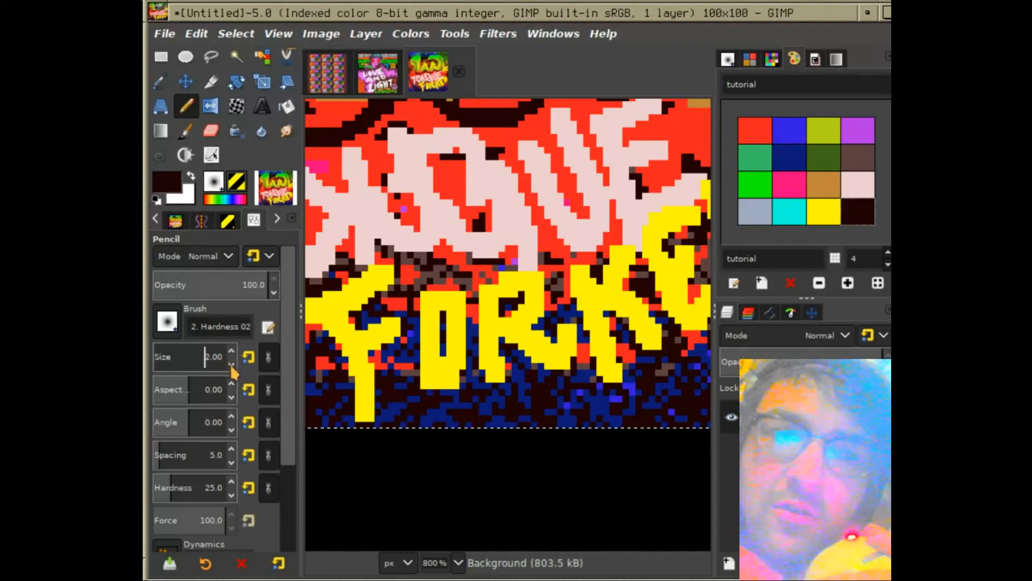
{"action": "mouse_move", "coordinate": [377, 276]}
{"action": "left_mouse_down"}
{"action": "mouse_move", "coordinate": [323, 308]}
{"action": "mouse_move", "coordinate": [345, 332]}
{"action": "mouse_move", "coordinate": [365, 409]}
{"action": "left_mouse_up"}
{"action": "left_click_drag", "start_coordinate": [357, 353], "coordinate": [387, 327]}
{"action": "left_click_drag", "start_coordinate": [337, 302], "coordinate": [356, 292]}
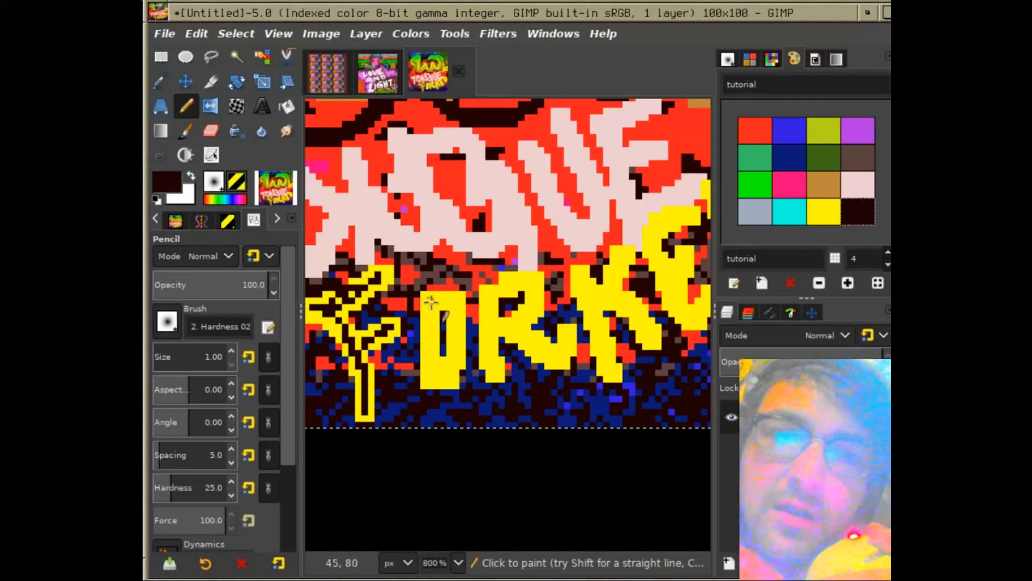
Draw thin near-black centre lines inside the O and R of "FORKED".
{"action": "mouse_move", "coordinate": [429, 317]}
{"action": "left_mouse_down"}
{"action": "mouse_move", "coordinate": [430, 376]}
{"action": "mouse_move", "coordinate": [449, 371]}
{"action": "mouse_move", "coordinate": [460, 347]}
{"action": "left_mouse_up"}
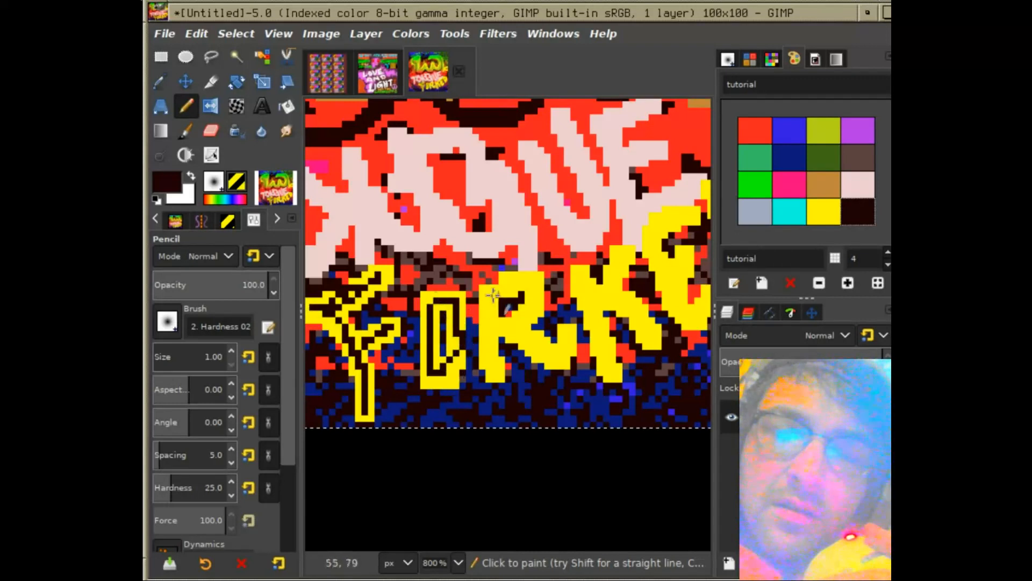
{"action": "left_click_drag", "start_coordinate": [487, 293], "coordinate": [494, 366]}
{"action": "left_click_drag", "start_coordinate": [512, 326], "coordinate": [547, 352]}
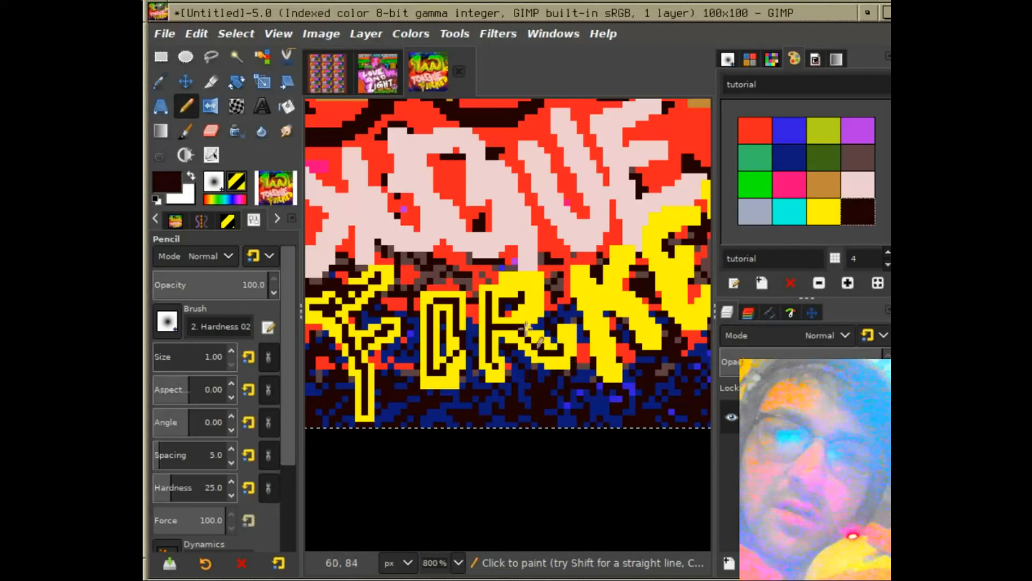
{"action": "mouse_move", "coordinate": [526, 312]}
{"action": "left_mouse_down"}
{"action": "mouse_move", "coordinate": [538, 280]}
{"action": "mouse_move", "coordinate": [516, 276]}
{"action": "mouse_move", "coordinate": [494, 293]}
{"action": "left_mouse_up"}
Draw thin near-black centre lines inside the K, E and D of "FORKED".
{"action": "mouse_move", "coordinate": [625, 269]}
{"action": "left_mouse_down"}
{"action": "mouse_move", "coordinate": [549, 275]}
{"action": "mouse_move", "coordinate": [517, 294]}
{"action": "mouse_move", "coordinate": [513, 282]}
{"action": "mouse_move", "coordinate": [539, 359]}
{"action": "left_mouse_up"}
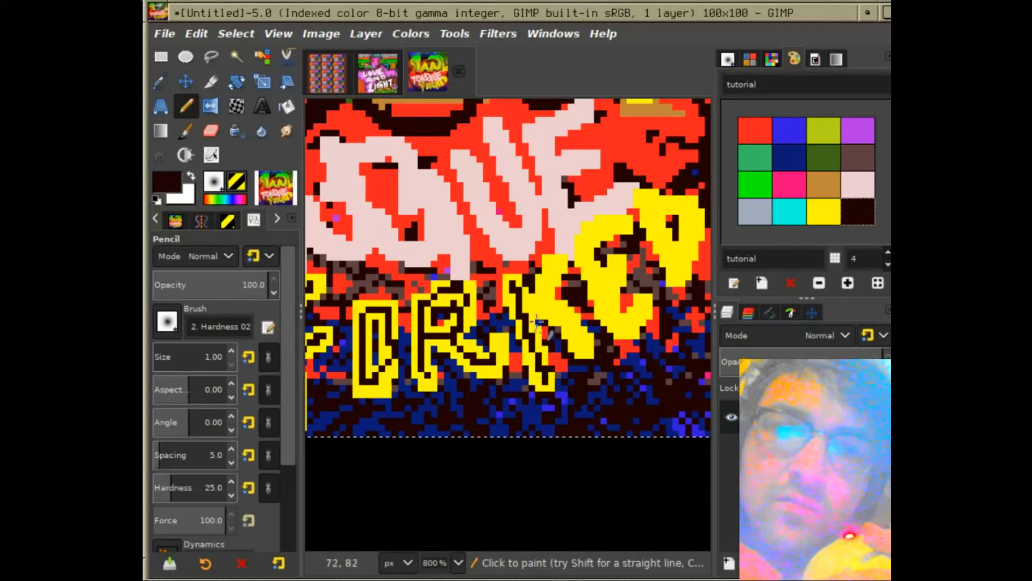
{"action": "left_click_drag", "start_coordinate": [526, 308], "coordinate": [552, 263]}
{"action": "left_click_drag", "start_coordinate": [541, 303], "coordinate": [582, 340]}
{"action": "mouse_move", "coordinate": [611, 224]}
{"action": "left_mouse_down"}
{"action": "mouse_move", "coordinate": [582, 254]}
{"action": "mouse_move", "coordinate": [602, 293]}
{"action": "left_mouse_up"}
{"action": "mouse_move", "coordinate": [630, 329]}
{"action": "left_mouse_down"}
{"action": "mouse_move", "coordinate": [639, 303]}
{"action": "mouse_move", "coordinate": [608, 288]}
{"action": "left_mouse_up"}
{"action": "mouse_move", "coordinate": [626, 211]}
{"action": "left_mouse_down"}
{"action": "mouse_move", "coordinate": [590, 220]}
{"action": "mouse_move", "coordinate": [616, 220]}
{"action": "mouse_move", "coordinate": [643, 277]}
{"action": "mouse_move", "coordinate": [654, 217]}
{"action": "mouse_move", "coordinate": [615, 212]}
{"action": "left_mouse_up"}
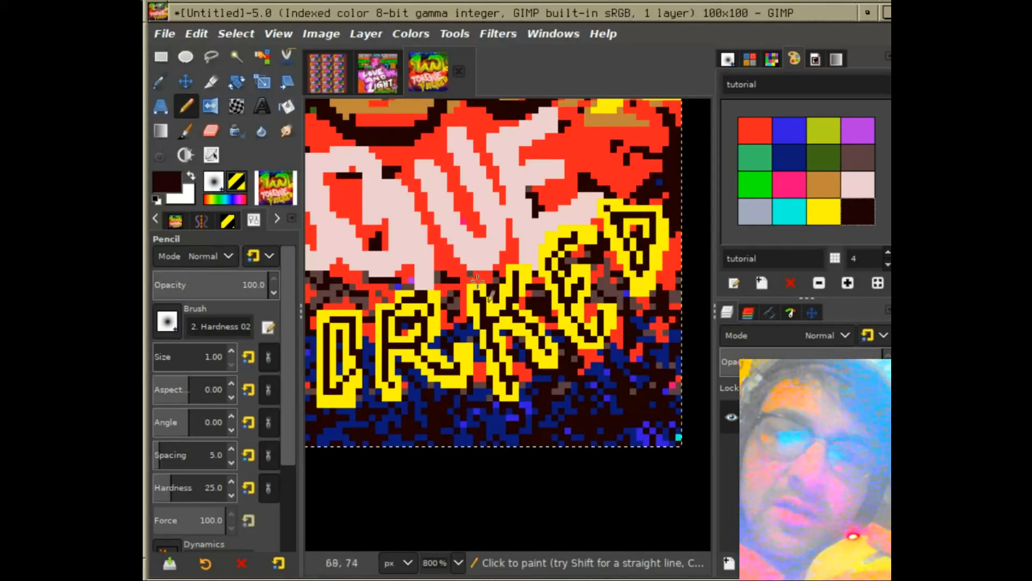
Draw one-pixel cyan lines along the strokes of the "TONGUE" letters with the Pencil.
{"action": "left_click_drag", "start_coordinate": [420, 255], "coordinate": [594, 305]}
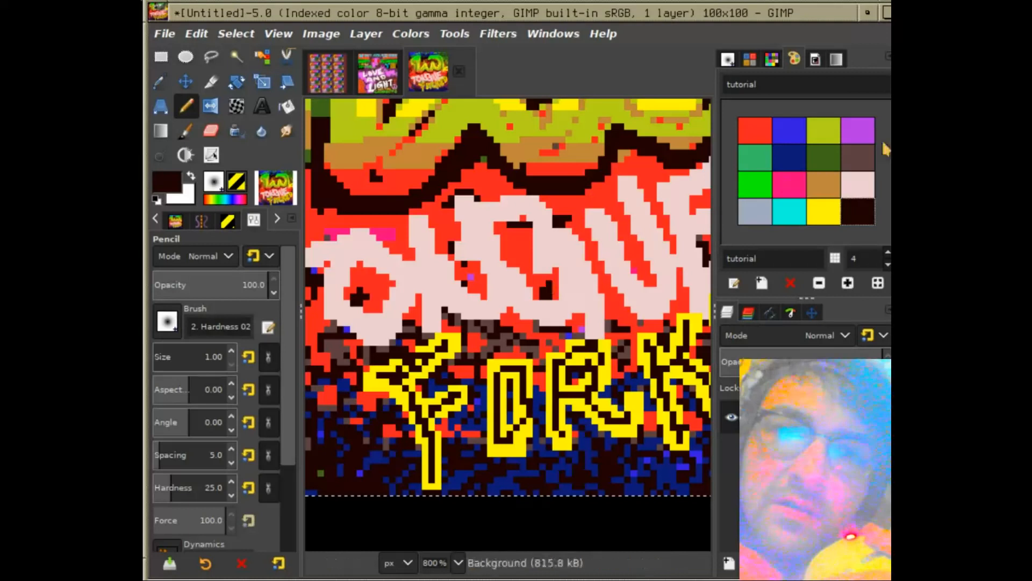
{"action": "left_click", "coordinate": [786, 214]}
{"action": "left_click_drag", "start_coordinate": [469, 283], "coordinate": [527, 276]}
{"action": "left_click_drag", "start_coordinate": [363, 247], "coordinate": [395, 246]}
{"action": "mouse_move", "coordinate": [334, 259]}
{"action": "left_mouse_down"}
{"action": "mouse_move", "coordinate": [425, 238]}
{"action": "mouse_move", "coordinate": [382, 290]}
{"action": "mouse_move", "coordinate": [383, 333]}
{"action": "left_mouse_up"}
{"action": "mouse_move", "coordinate": [448, 229]}
{"action": "left_mouse_down"}
{"action": "mouse_move", "coordinate": [435, 293]}
{"action": "mouse_move", "coordinate": [462, 309]}
{"action": "mouse_move", "coordinate": [441, 300]}
{"action": "mouse_move", "coordinate": [476, 316]}
{"action": "mouse_move", "coordinate": [494, 276]}
{"action": "mouse_move", "coordinate": [449, 236]}
{"action": "mouse_move", "coordinate": [501, 258]}
{"action": "mouse_move", "coordinate": [507, 220]}
{"action": "mouse_move", "coordinate": [522, 292]}
{"action": "mouse_move", "coordinate": [517, 257]}
{"action": "mouse_move", "coordinate": [562, 290]}
{"action": "mouse_move", "coordinate": [530, 279]}
{"action": "mouse_move", "coordinate": [559, 293]}
{"action": "mouse_move", "coordinate": [584, 285]}
{"action": "mouse_move", "coordinate": [580, 237]}
{"action": "mouse_move", "coordinate": [559, 196]}
{"action": "left_mouse_up"}
{"action": "mouse_move", "coordinate": [630, 176]}
{"action": "left_mouse_down"}
{"action": "mouse_move", "coordinate": [557, 177]}
{"action": "mouse_move", "coordinate": [511, 205]}
{"action": "mouse_move", "coordinate": [538, 199]}
{"action": "left_mouse_up"}
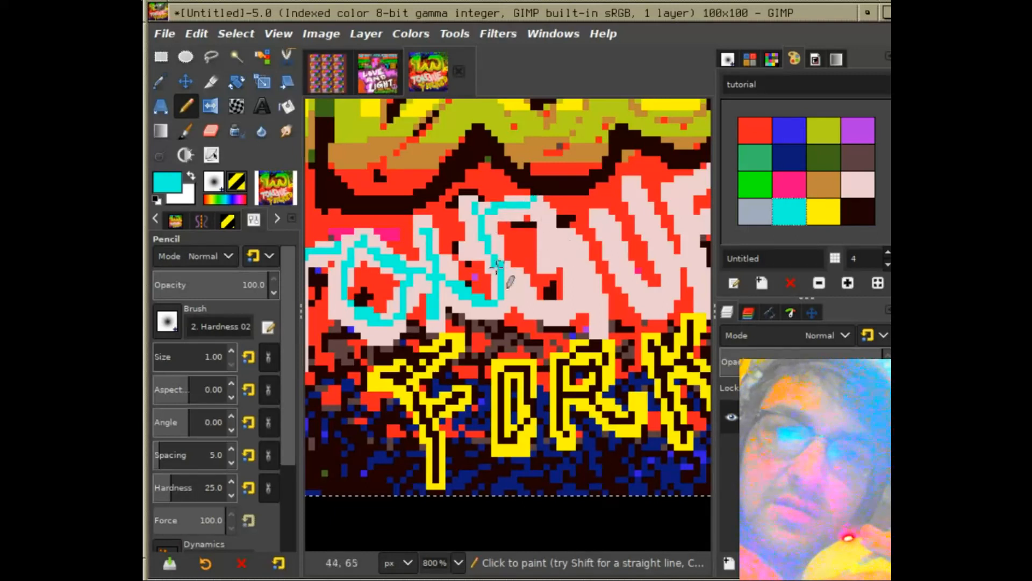
{"action": "mouse_move", "coordinate": [514, 283]}
{"action": "left_mouse_down"}
{"action": "mouse_move", "coordinate": [566, 304]}
{"action": "mouse_move", "coordinate": [581, 289]}
{"action": "mouse_move", "coordinate": [583, 256]}
{"action": "mouse_move", "coordinate": [554, 236]}
{"action": "mouse_move", "coordinate": [550, 255]}
{"action": "mouse_move", "coordinate": [546, 214]}
{"action": "mouse_move", "coordinate": [598, 323]}
{"action": "left_mouse_up"}
{"action": "mouse_move", "coordinate": [614, 229]}
{"action": "left_mouse_down"}
{"action": "mouse_move", "coordinate": [519, 250]}
{"action": "mouse_move", "coordinate": [563, 317]}
{"action": "mouse_move", "coordinate": [528, 267]}
{"action": "mouse_move", "coordinate": [550, 306]}
{"action": "mouse_move", "coordinate": [570, 309]}
{"action": "mouse_move", "coordinate": [583, 282]}
{"action": "mouse_move", "coordinate": [547, 204]}
{"action": "mouse_move", "coordinate": [586, 214]}
{"action": "mouse_move", "coordinate": [612, 316]}
{"action": "mouse_move", "coordinate": [623, 288]}
{"action": "mouse_move", "coordinate": [675, 267]}
{"action": "mouse_move", "coordinate": [608, 235]}
{"action": "mouse_move", "coordinate": [630, 224]}
{"action": "mouse_move", "coordinate": [599, 247]}
{"action": "mouse_move", "coordinate": [589, 209]}
{"action": "mouse_move", "coordinate": [633, 185]}
{"action": "left_mouse_up"}
Draw dark navy shadow lines alongside the cyan lines in all the "TONGUE" letters.
{"action": "scroll", "coordinate": [594, 186], "scroll_direction": "left", "scroll_amount": 3}
{"action": "scroll", "coordinate": [594, 186], "scroll_direction": "down", "scroll_amount": 1}
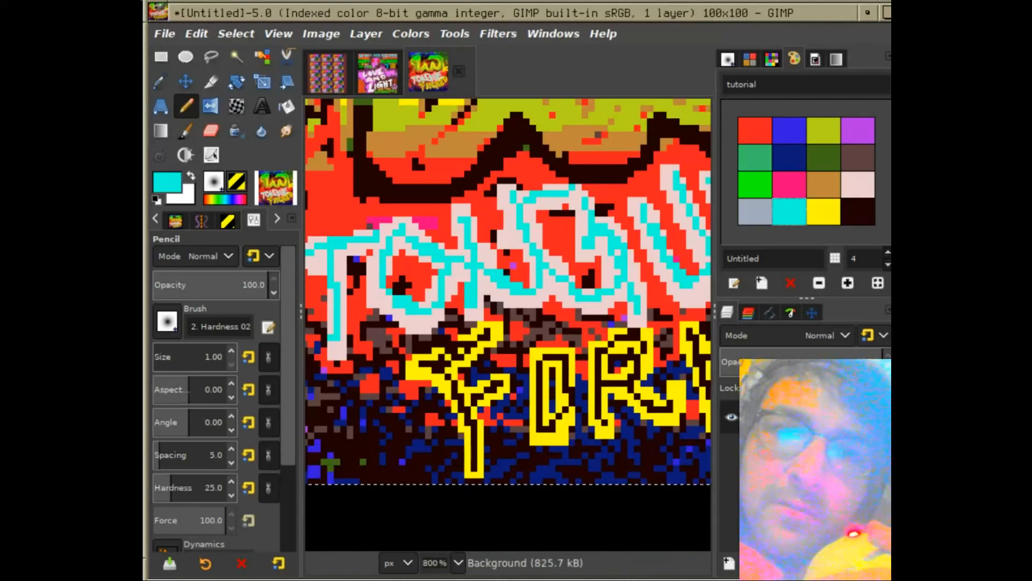
{"action": "left_click", "coordinate": [782, 156]}
{"action": "scroll", "coordinate": [328, 250], "scroll_direction": "left", "scroll_amount": 1}
{"action": "scroll", "coordinate": [329, 250], "scroll_direction": "down", "scroll_amount": 1}
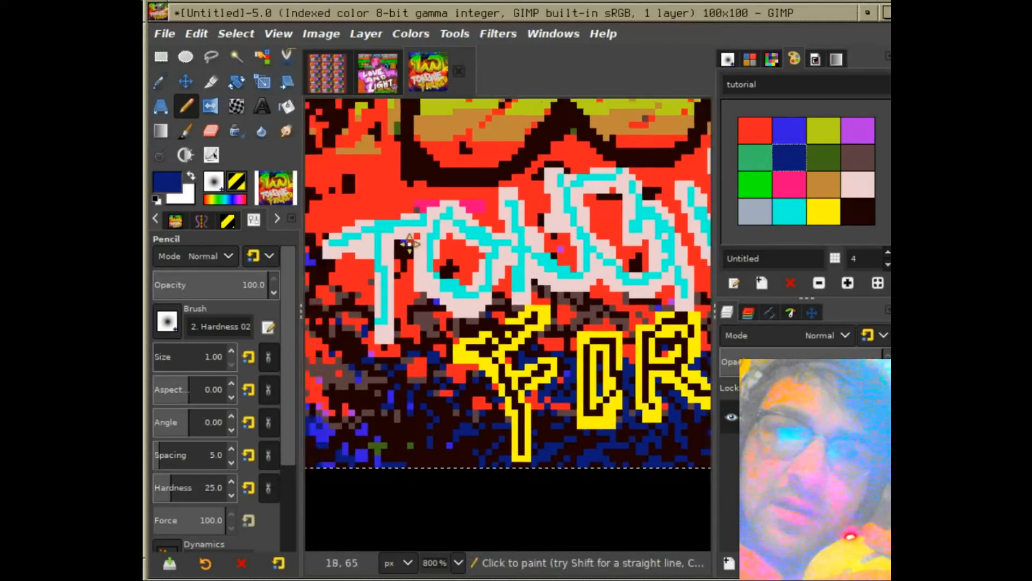
{"action": "left_click", "coordinate": [350, 243]}
{"action": "mouse_move", "coordinate": [350, 243]}
{"action": "left_mouse_down"}
{"action": "mouse_move", "coordinate": [383, 240]}
{"action": "mouse_move", "coordinate": [385, 322]}
{"action": "left_mouse_up"}
{"action": "mouse_move", "coordinate": [391, 237]}
{"action": "left_mouse_down"}
{"action": "mouse_move", "coordinate": [430, 224]}
{"action": "mouse_move", "coordinate": [428, 278]}
{"action": "mouse_move", "coordinate": [467, 300]}
{"action": "mouse_move", "coordinate": [488, 248]}
{"action": "mouse_move", "coordinate": [447, 221]}
{"action": "mouse_move", "coordinate": [495, 222]}
{"action": "mouse_move", "coordinate": [497, 249]}
{"action": "mouse_move", "coordinate": [518, 256]}
{"action": "mouse_move", "coordinate": [500, 193]}
{"action": "mouse_move", "coordinate": [533, 269]}
{"action": "mouse_move", "coordinate": [518, 273]}
{"action": "mouse_move", "coordinate": [523, 300]}
{"action": "mouse_move", "coordinate": [533, 255]}
{"action": "mouse_move", "coordinate": [582, 288]}
{"action": "mouse_move", "coordinate": [591, 252]}
{"action": "left_mouse_up"}
{"action": "mouse_move", "coordinate": [572, 206]}
{"action": "left_mouse_down"}
{"action": "mouse_move", "coordinate": [556, 181]}
{"action": "mouse_move", "coordinate": [579, 236]}
{"action": "mouse_move", "coordinate": [560, 215]}
{"action": "mouse_move", "coordinate": [605, 204]}
{"action": "mouse_move", "coordinate": [592, 183]}
{"action": "mouse_move", "coordinate": [613, 177]}
{"action": "mouse_move", "coordinate": [634, 228]}
{"action": "mouse_move", "coordinate": [650, 240]}
{"action": "mouse_move", "coordinate": [645, 219]}
{"action": "mouse_move", "coordinate": [666, 245]}
{"action": "mouse_move", "coordinate": [654, 266]}
{"action": "mouse_move", "coordinate": [601, 267]}
{"action": "mouse_move", "coordinate": [638, 286]}
{"action": "mouse_move", "coordinate": [677, 270]}
{"action": "mouse_move", "coordinate": [688, 295]}
{"action": "left_mouse_up"}
{"action": "mouse_move", "coordinate": [671, 198]}
{"action": "left_mouse_down"}
{"action": "mouse_move", "coordinate": [526, 204]}
{"action": "mouse_move", "coordinate": [528, 264]}
{"action": "mouse_move", "coordinate": [553, 299]}
{"action": "mouse_move", "coordinate": [571, 305]}
{"action": "left_mouse_up"}
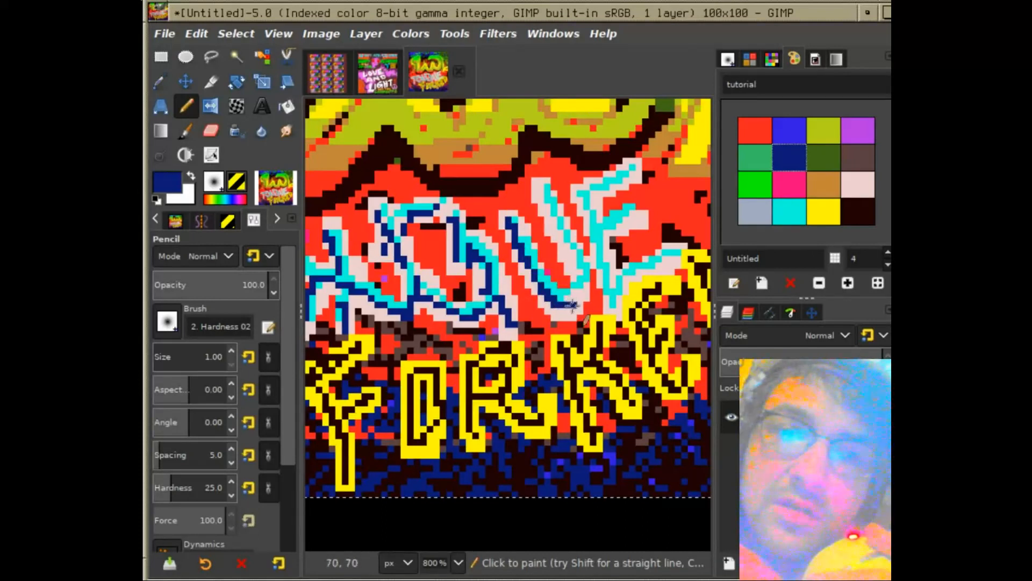
{"action": "mouse_move", "coordinate": [572, 265]}
{"action": "left_mouse_down"}
{"action": "mouse_move", "coordinate": [541, 192]}
{"action": "mouse_move", "coordinate": [582, 205]}
{"action": "mouse_move", "coordinate": [614, 302]}
{"action": "left_mouse_up"}
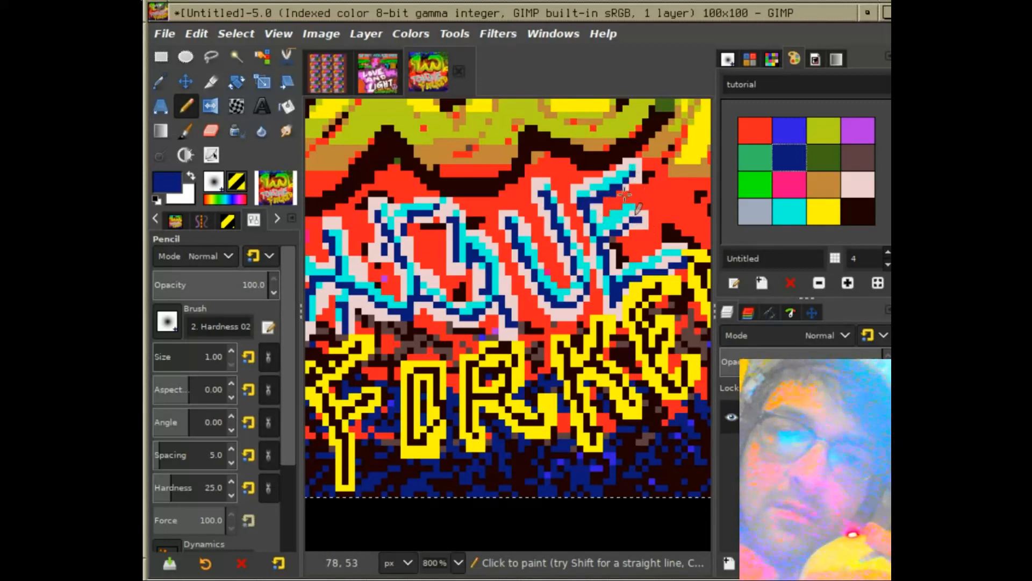
Examine the whole lettering composition at 200% and 400% magnification.
{"action": "scroll", "coordinate": [507, 258], "scroll_direction": "left", "scroll_amount": 5}
{"action": "scroll", "coordinate": [507, 258], "scroll_direction": "down", "scroll_amount": 2}
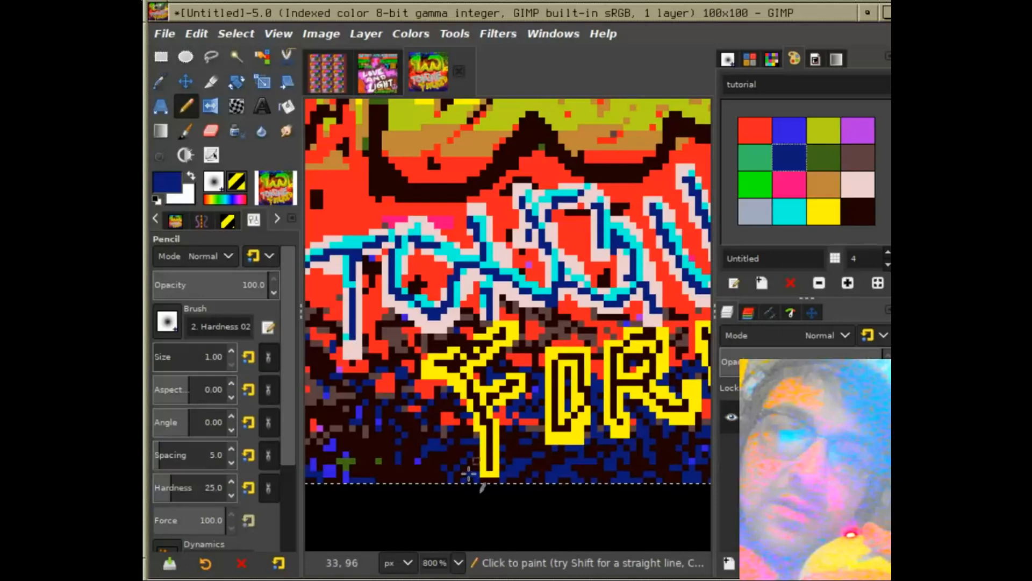
{"action": "left_click", "coordinate": [459, 562]}
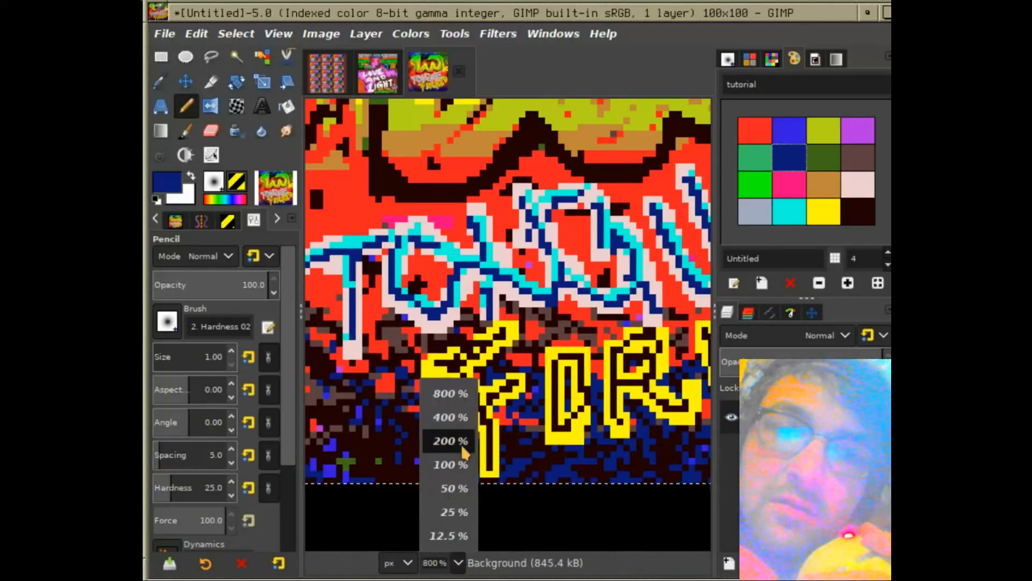
{"action": "left_click", "coordinate": [460, 444]}
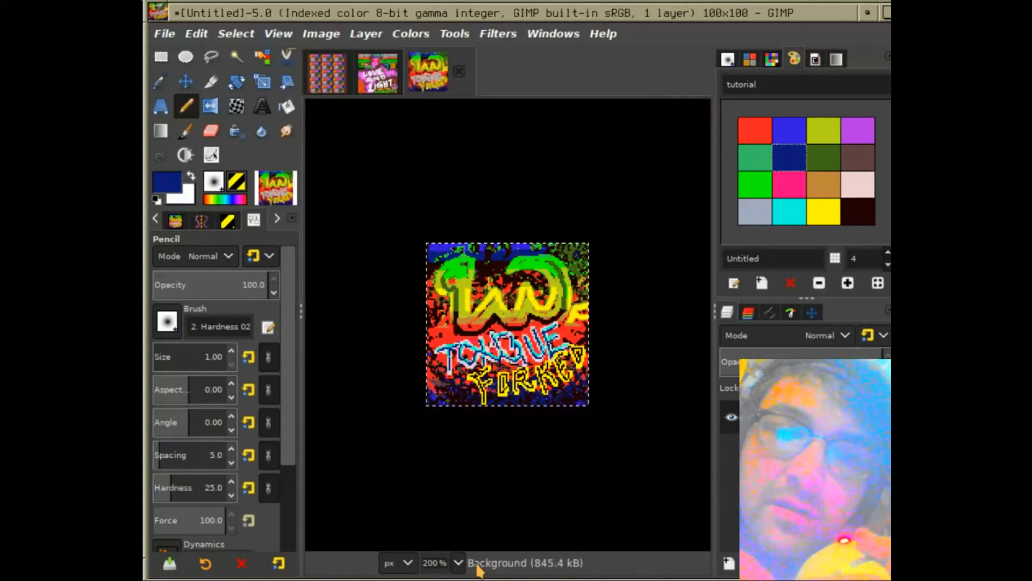
{"action": "left_click", "coordinate": [458, 562]}
{"action": "left_click", "coordinate": [460, 417]}
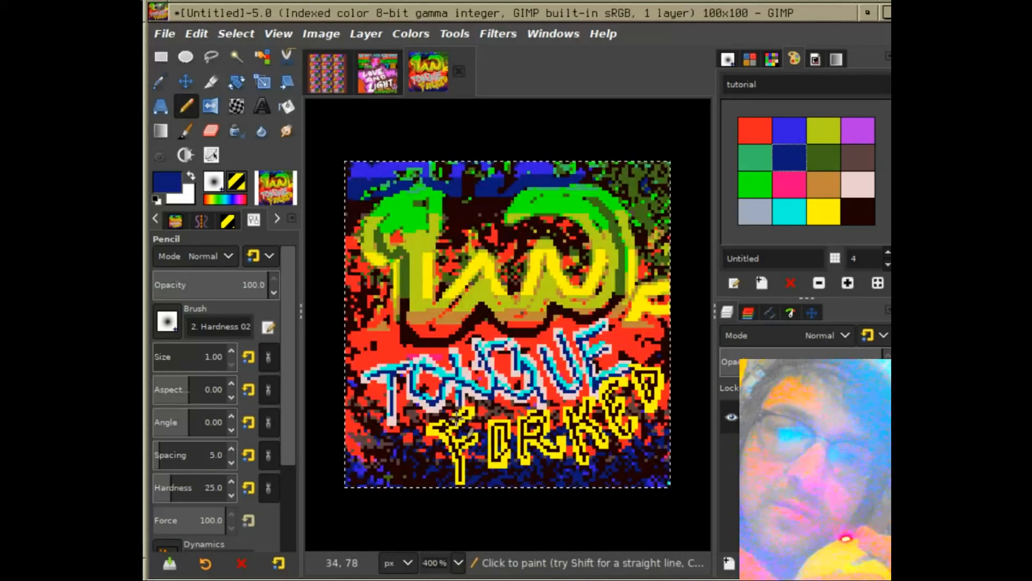
{"action": "scroll", "coordinate": [554, 318], "scroll_direction": "down", "scroll_amount": 2}
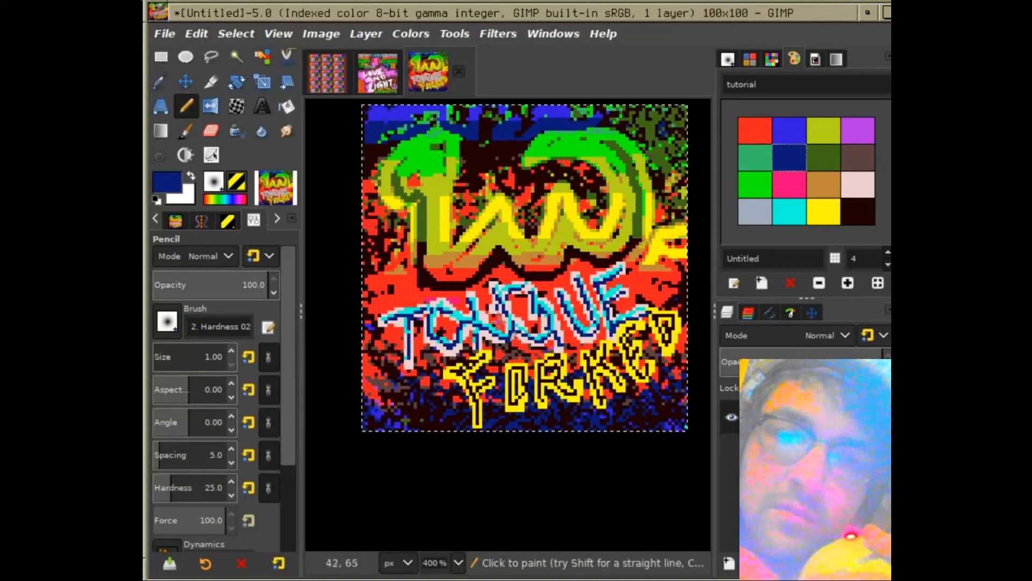
Add more navy shading pixels to the T's crossbar and the N of "TONGUE".
{"action": "left_click", "coordinate": [459, 563]}
{"action": "left_click", "coordinate": [451, 393]}
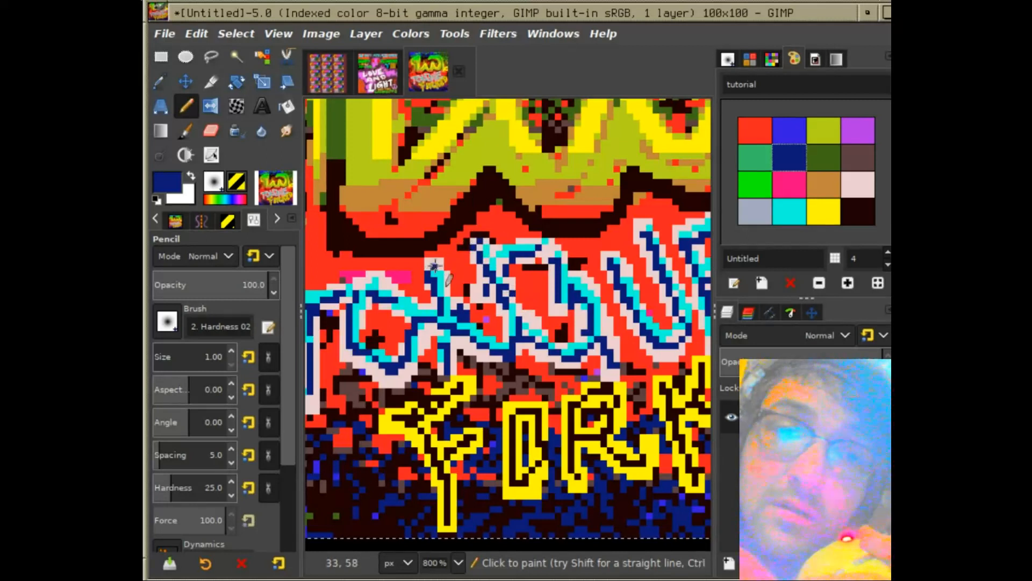
{"action": "mouse_move", "coordinate": [496, 314]}
{"action": "left_mouse_down"}
{"action": "mouse_move", "coordinate": [509, 298]}
{"action": "mouse_move", "coordinate": [539, 301]}
{"action": "left_mouse_up"}
{"action": "left_click_drag", "start_coordinate": [404, 295], "coordinate": [432, 292]}
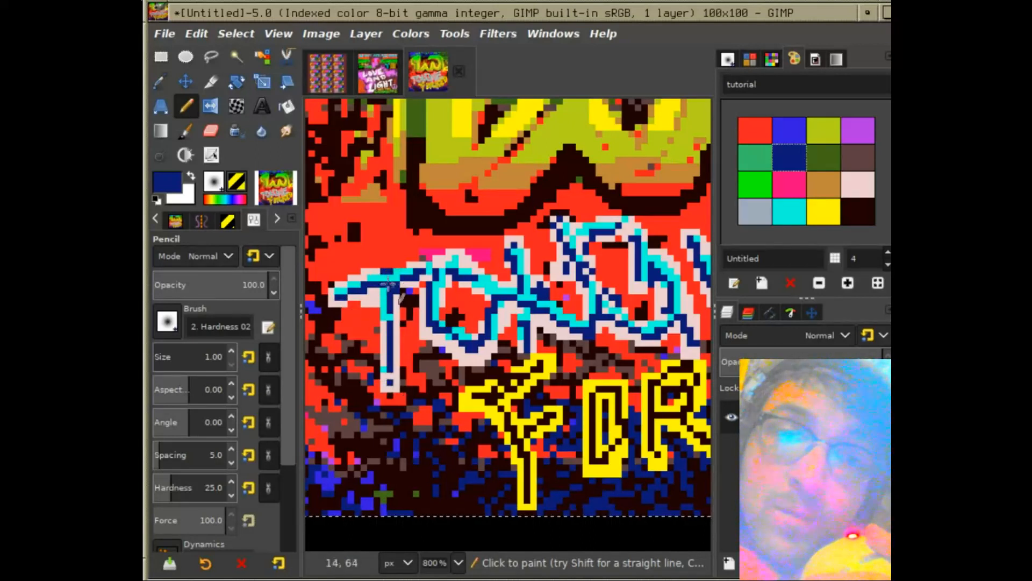
{"action": "scroll", "coordinate": [393, 266], "scroll_direction": "right", "scroll_amount": 5}
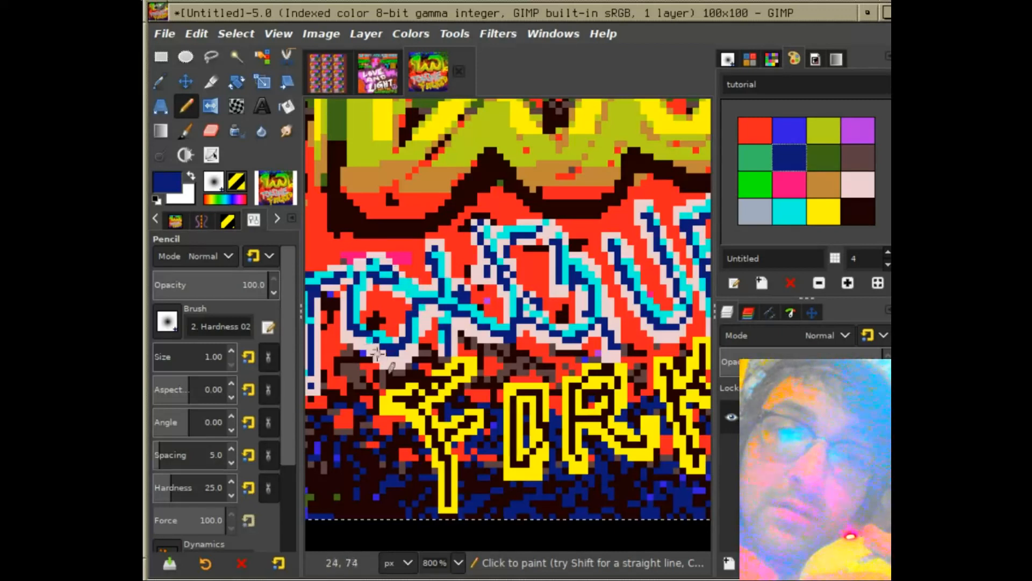
Add cyan highlights along the pale pink edges of the T, O and N of "TONGUE".
{"action": "left_click", "coordinate": [789, 211]}
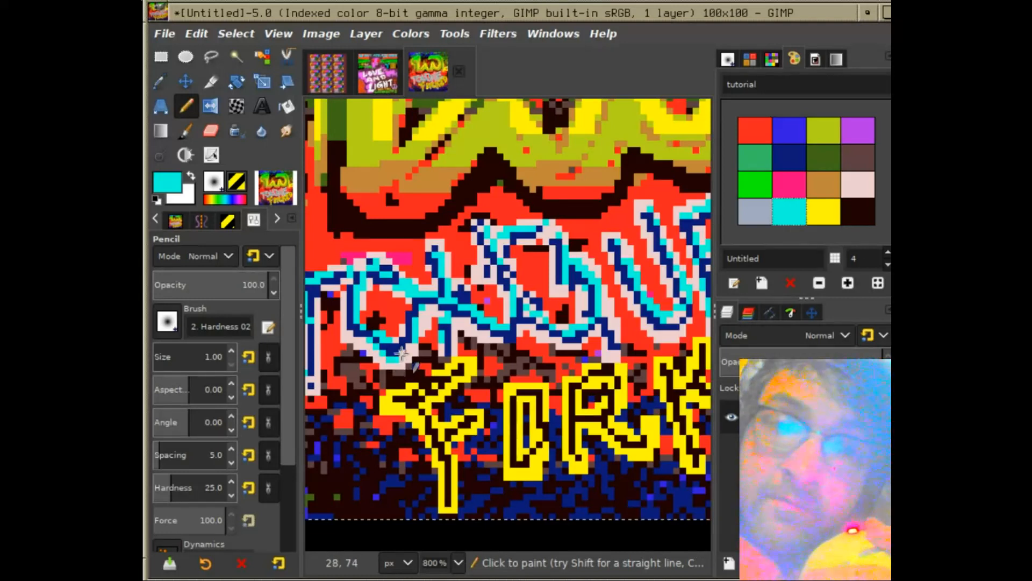
{"action": "left_click_drag", "start_coordinate": [387, 366], "coordinate": [434, 342]}
{"action": "left_click_drag", "start_coordinate": [363, 311], "coordinate": [364, 349]}
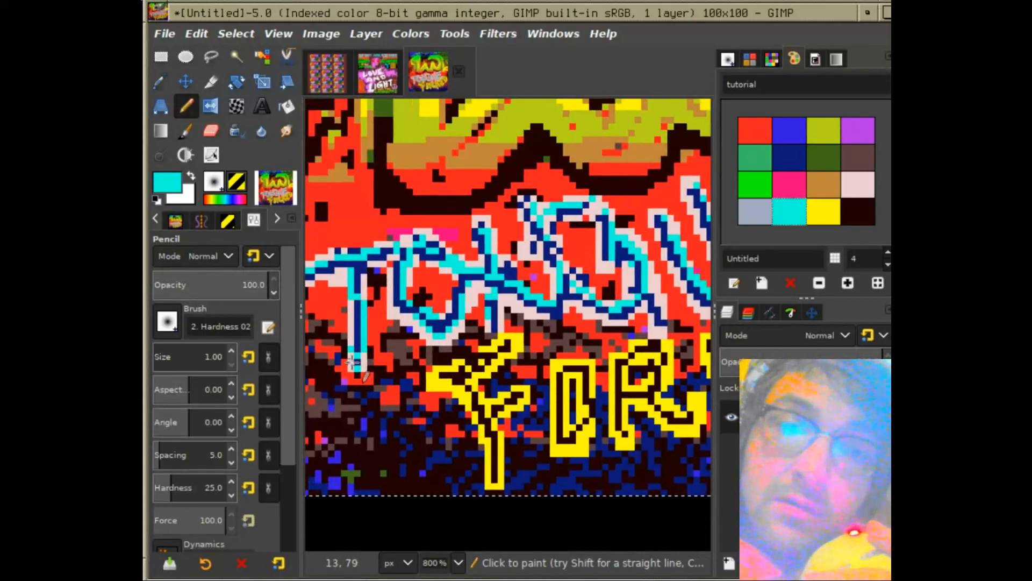
{"action": "mouse_move", "coordinate": [573, 311]}
{"action": "left_mouse_down"}
{"action": "mouse_move", "coordinate": [498, 323]}
{"action": "mouse_move", "coordinate": [576, 314]}
{"action": "left_mouse_up"}
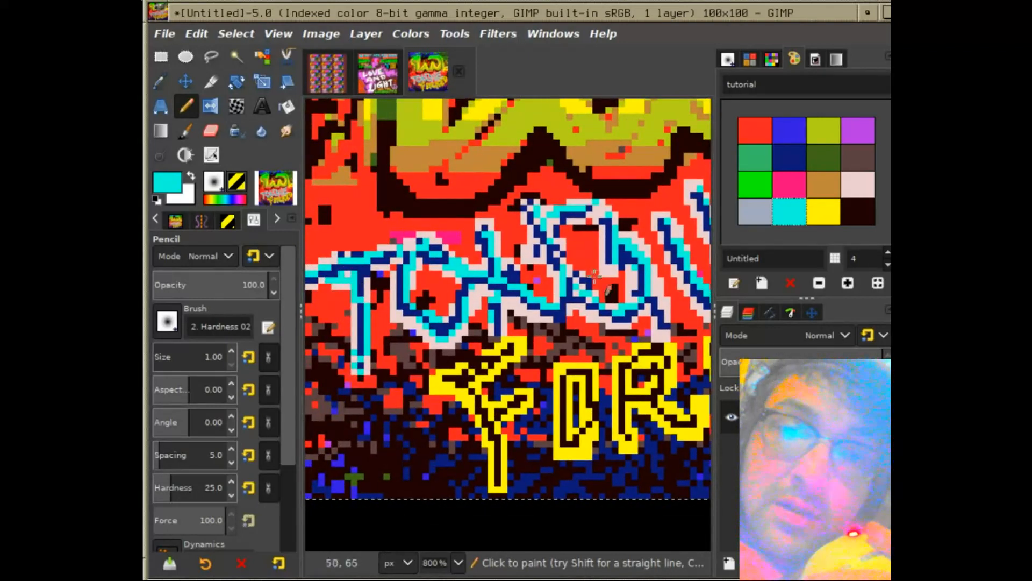
{"action": "left_click_drag", "start_coordinate": [595, 276], "coordinate": [518, 283]}
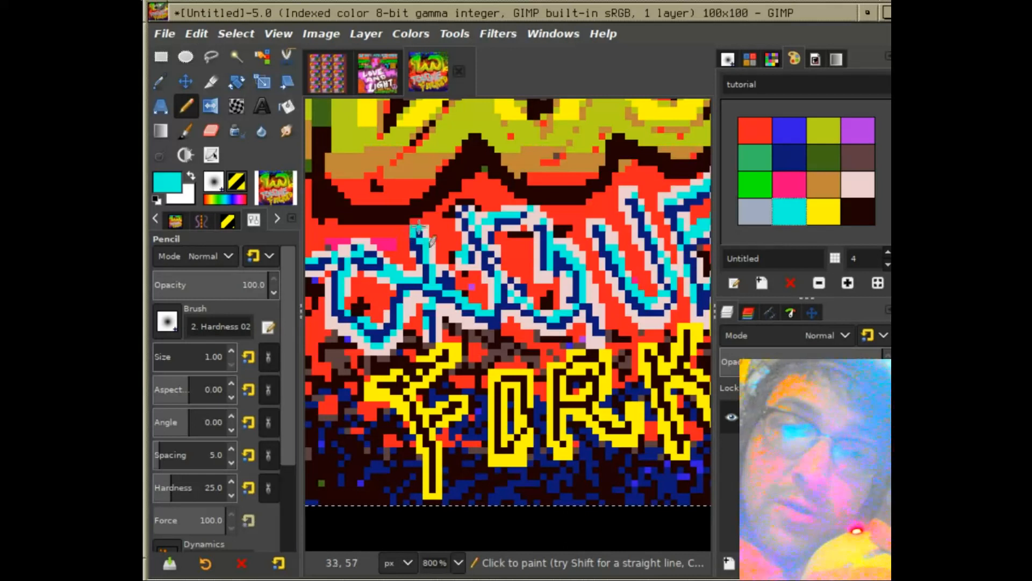
Add cyan highlights along the pale pink edges of the G, U and E of "TONGUE".
{"action": "left_click_drag", "start_coordinate": [540, 267], "coordinate": [500, 260]}
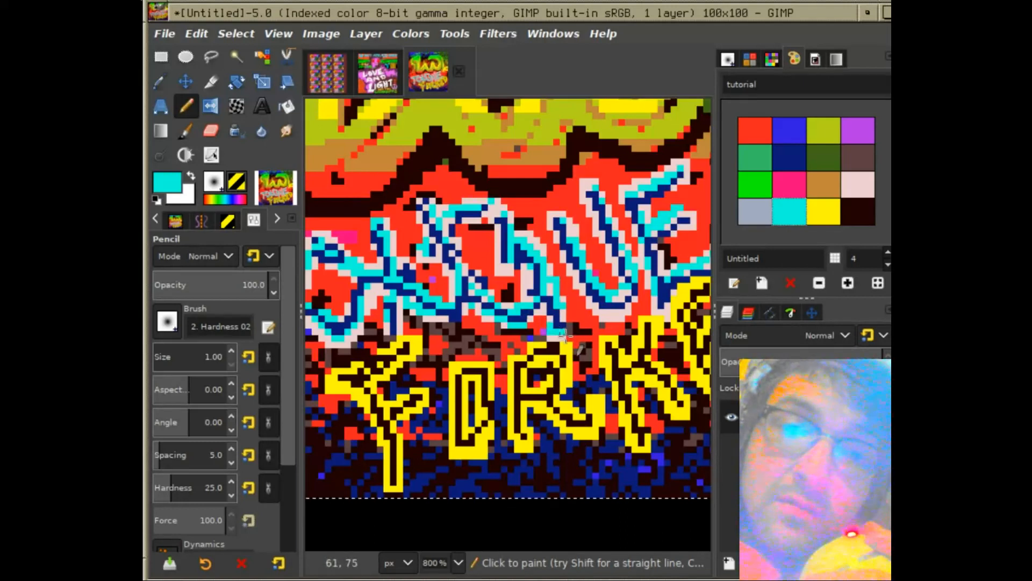
{"action": "left_click_drag", "start_coordinate": [623, 312], "coordinate": [601, 314]}
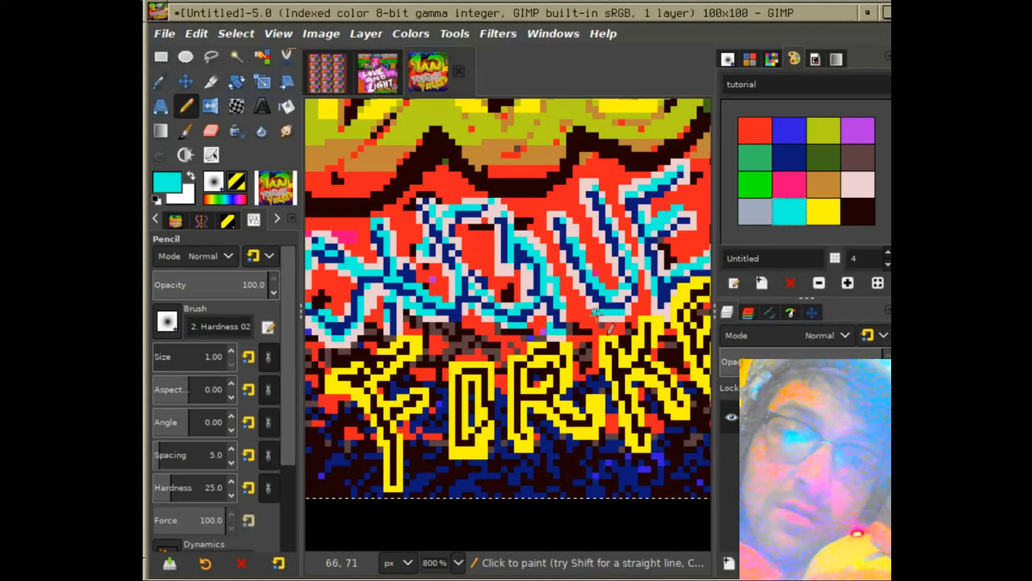
{"action": "left_click_drag", "start_coordinate": [636, 294], "coordinate": [579, 308]}
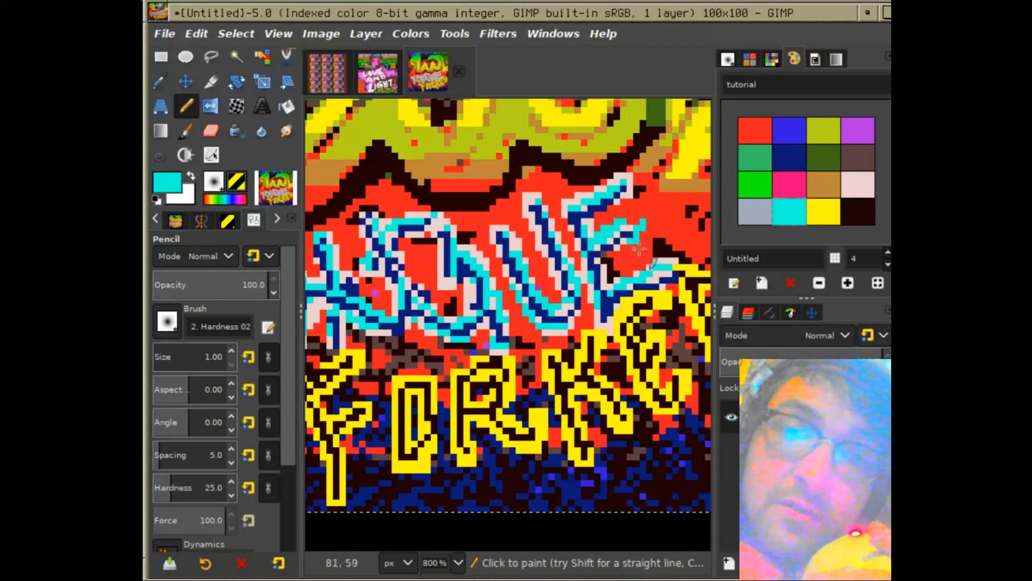
{"action": "left_click_drag", "start_coordinate": [639, 249], "coordinate": [596, 254]}
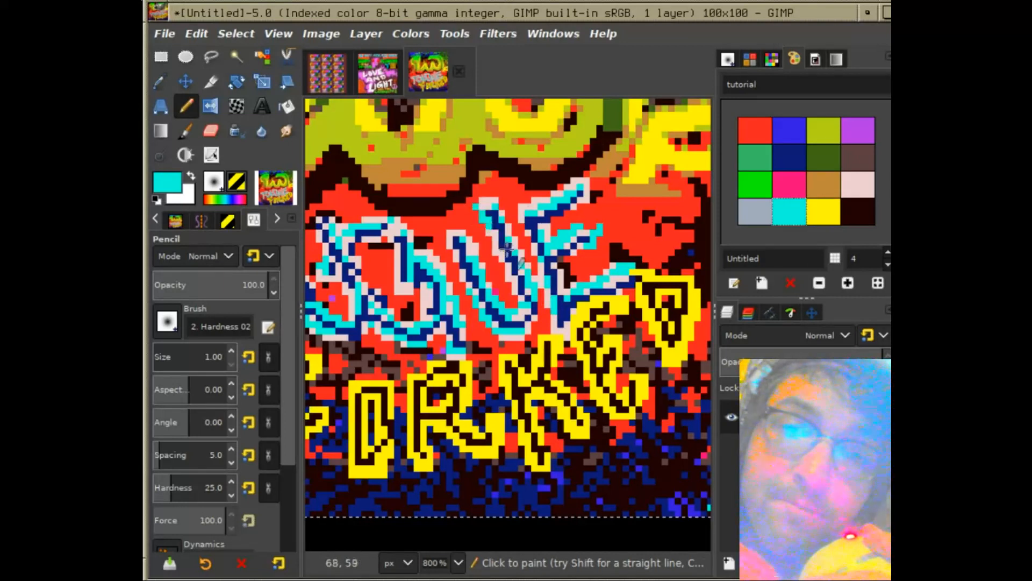
{"action": "mouse_move", "coordinate": [439, 231]}
{"action": "left_mouse_down"}
{"action": "mouse_move", "coordinate": [473, 255]}
{"action": "mouse_move", "coordinate": [648, 258]}
{"action": "mouse_move", "coordinate": [671, 230]}
{"action": "left_mouse_up"}
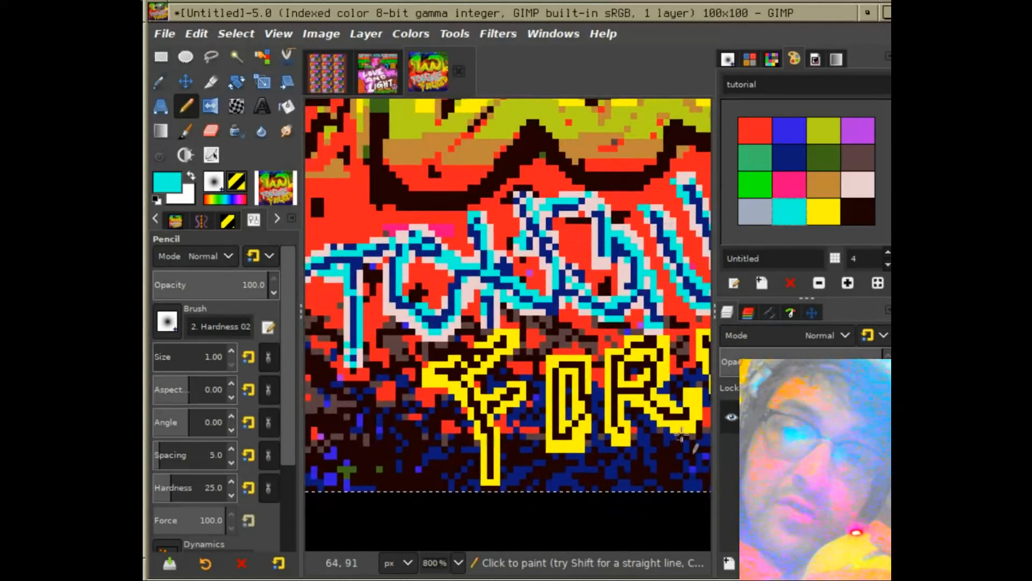
{"action": "left_click", "coordinate": [458, 562]}
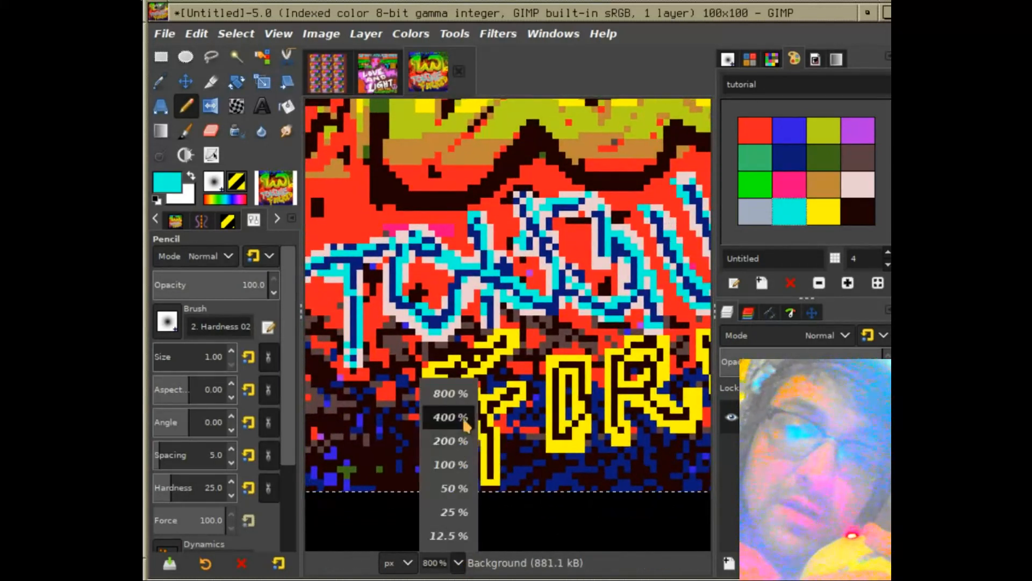
{"action": "left_click", "coordinate": [466, 420]}
{"action": "left_click_drag", "start_coordinate": [536, 391], "coordinate": [539, 366]}
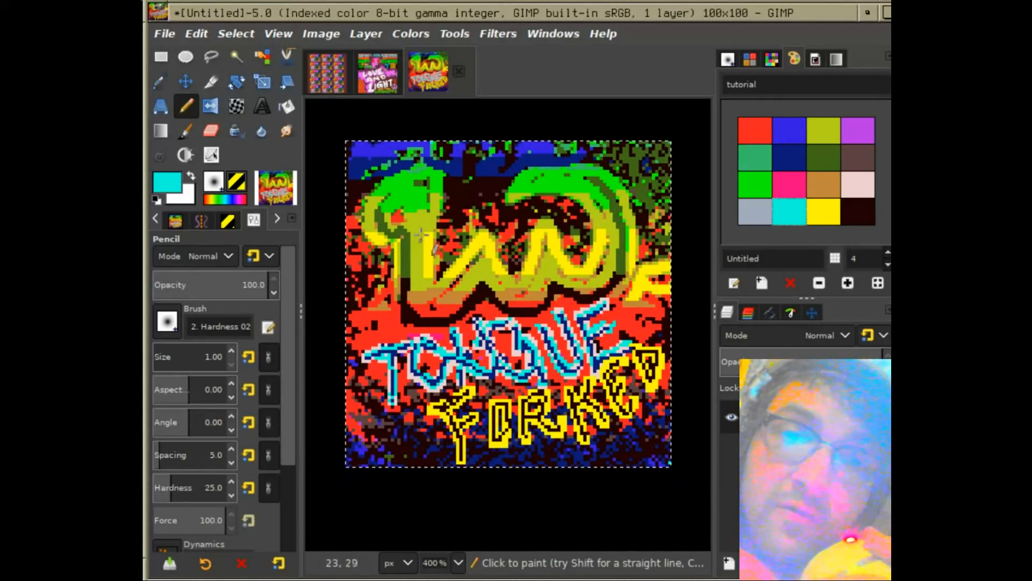
Draw a yellow cross outline between the large I and N with the Pencil at 800% zoom.
{"action": "left_click", "coordinate": [458, 563]}
{"action": "left_click", "coordinate": [448, 392]}
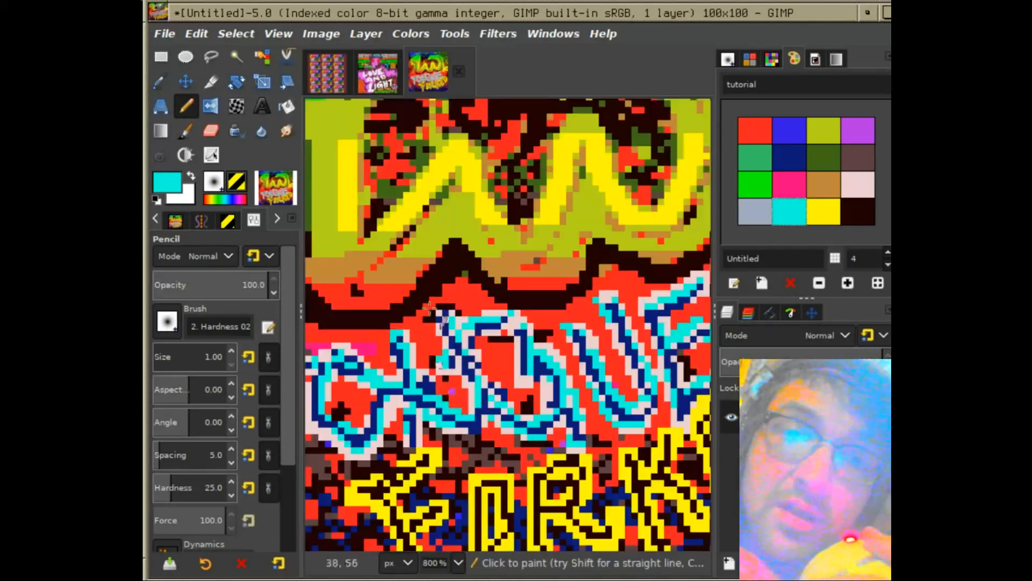
{"action": "left_click", "coordinate": [823, 212]}
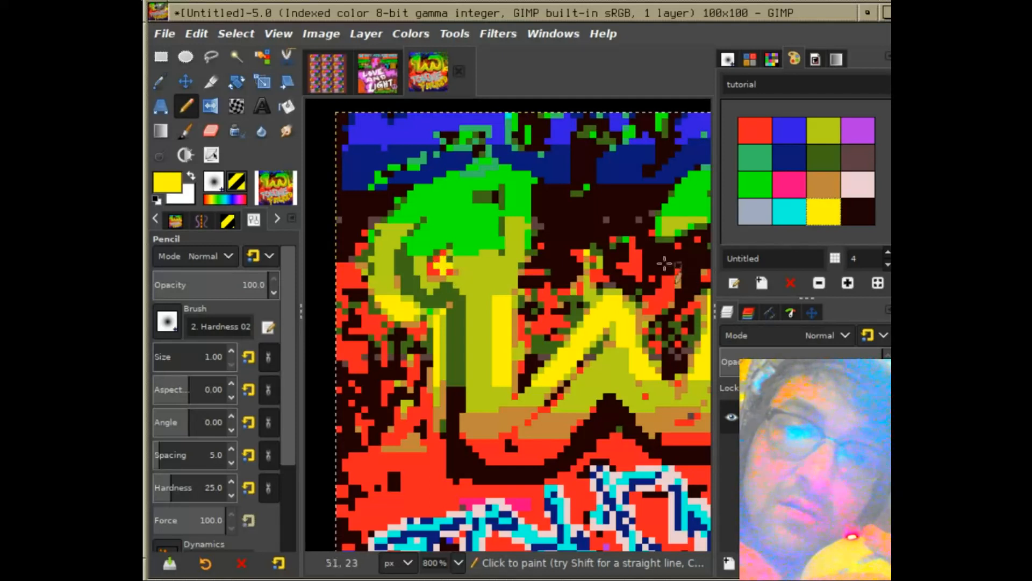
{"action": "scroll", "coordinate": [537, 255], "scroll_direction": "right", "scroll_amount": 2}
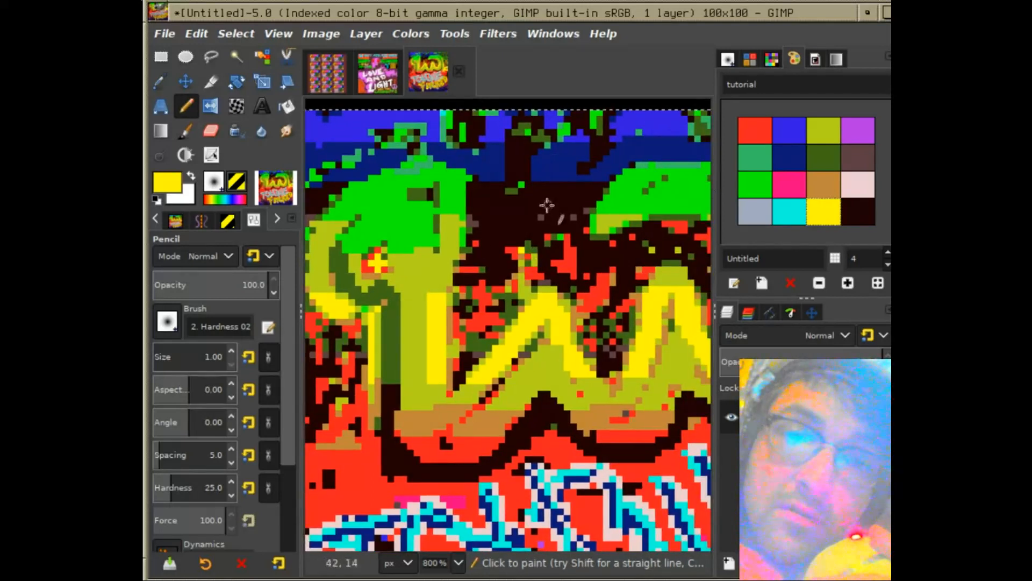
{"action": "left_click_drag", "start_coordinate": [547, 205], "coordinate": [516, 225]}
{"action": "mouse_move", "coordinate": [472, 185]}
{"action": "left_mouse_down"}
{"action": "mouse_move", "coordinate": [476, 211]}
{"action": "mouse_move", "coordinate": [492, 223]}
{"action": "left_mouse_up"}
{"action": "mouse_move", "coordinate": [493, 271]}
{"action": "left_mouse_down"}
{"action": "mouse_move", "coordinate": [515, 205]}
{"action": "mouse_move", "coordinate": [539, 203]}
{"action": "mouse_move", "coordinate": [533, 177]}
{"action": "mouse_move", "coordinate": [516, 174]}
{"action": "mouse_move", "coordinate": [527, 176]}
{"action": "mouse_move", "coordinate": [510, 142]}
{"action": "mouse_move", "coordinate": [490, 144]}
{"action": "mouse_move", "coordinate": [496, 175]}
{"action": "mouse_move", "coordinate": [467, 178]}
{"action": "mouse_move", "coordinate": [466, 205]}
{"action": "left_mouse_up"}
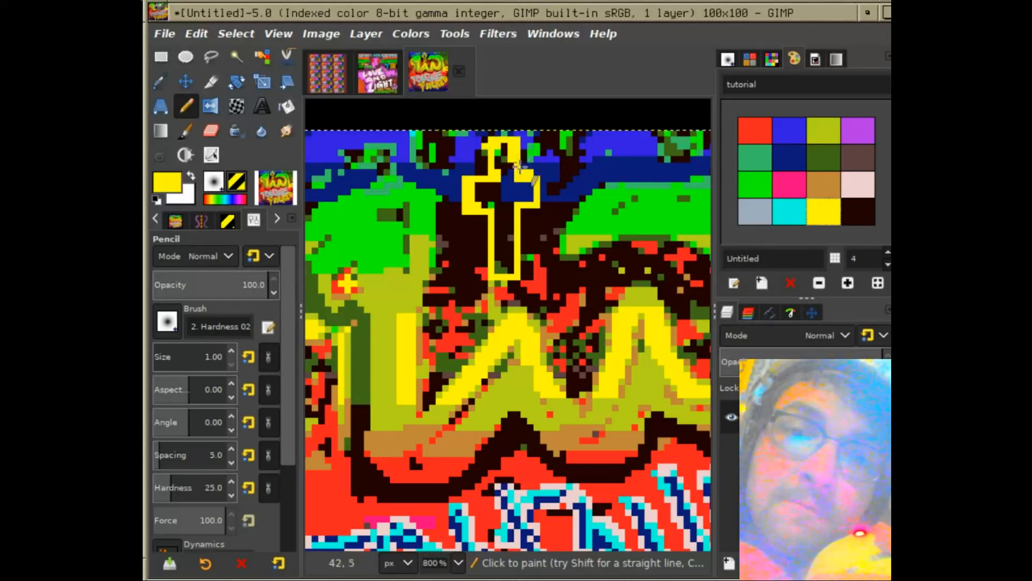
{"action": "mouse_move", "coordinate": [540, 184]}
{"action": "left_mouse_down"}
{"action": "mouse_move", "coordinate": [543, 172]}
{"action": "mouse_move", "coordinate": [545, 191]}
{"action": "left_mouse_up"}
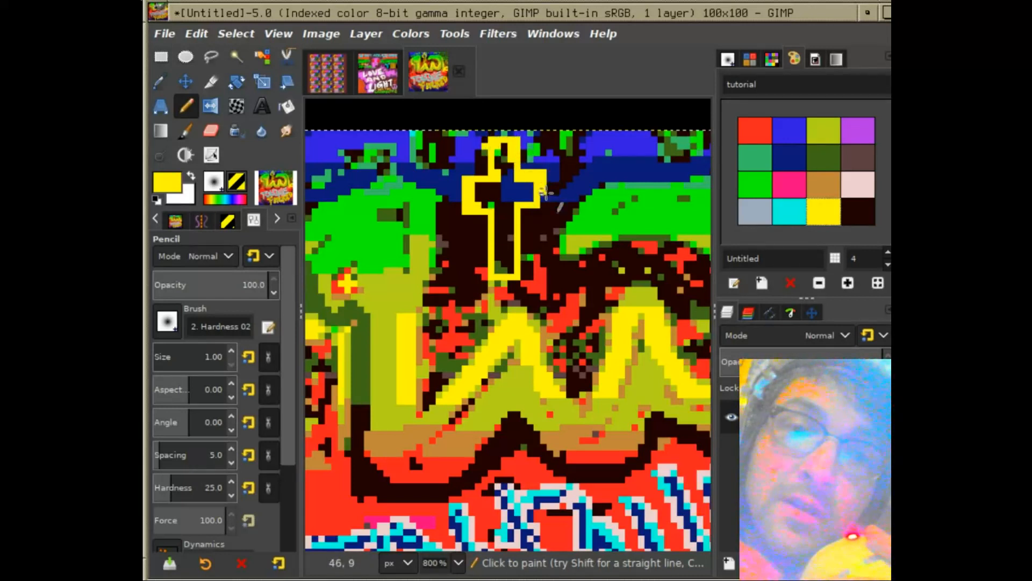
{"action": "scroll", "coordinate": [502, 201], "scroll_direction": "right", "scroll_amount": 5}
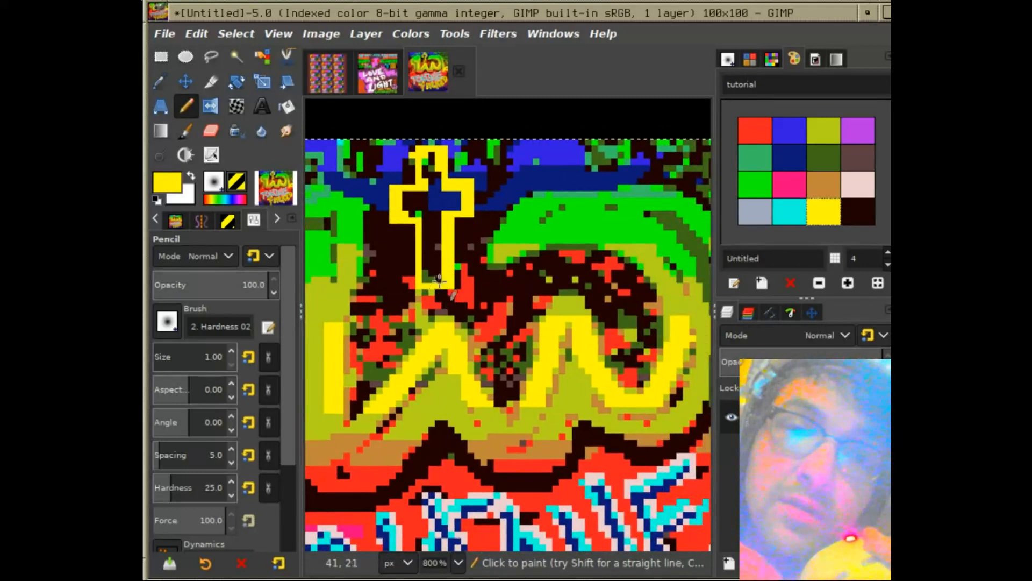
{"action": "left_click_drag", "start_coordinate": [424, 279], "coordinate": [440, 271]}
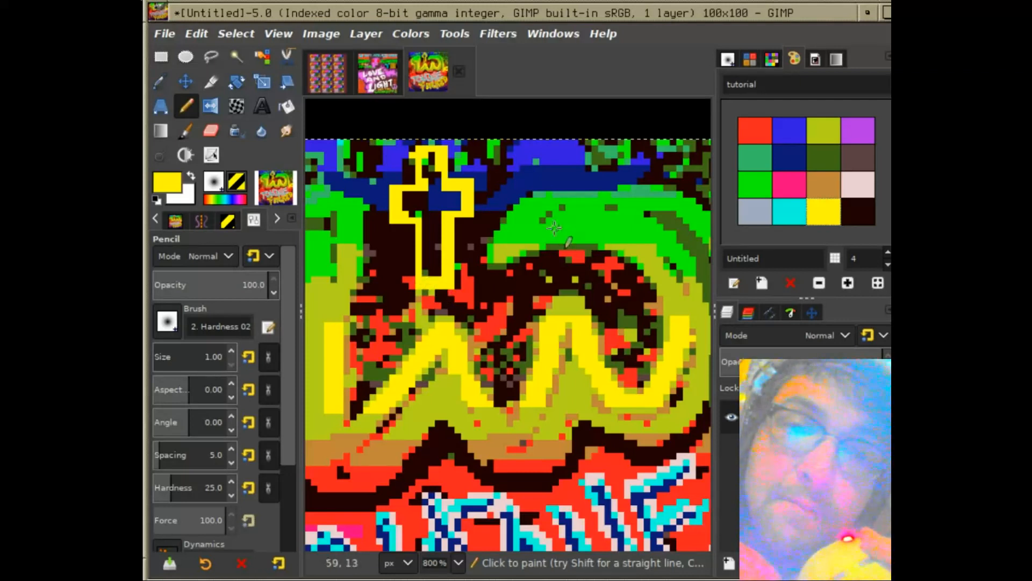
Outline a second cross in cyan in the image's upper-right corner, above the N's curve.
{"action": "left_click_drag", "start_coordinate": [533, 233], "coordinate": [428, 212]}
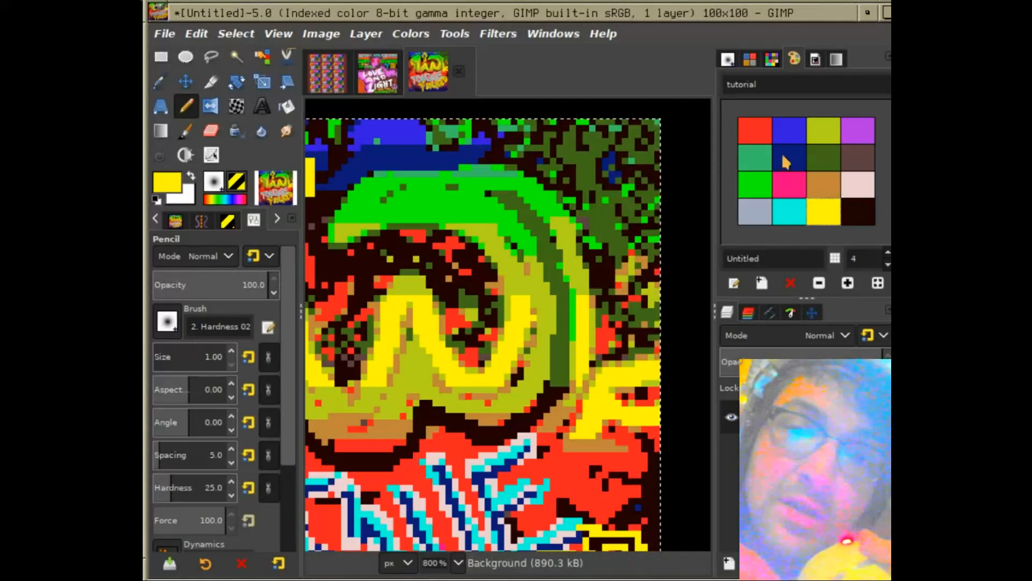
{"action": "left_click", "coordinate": [789, 211]}
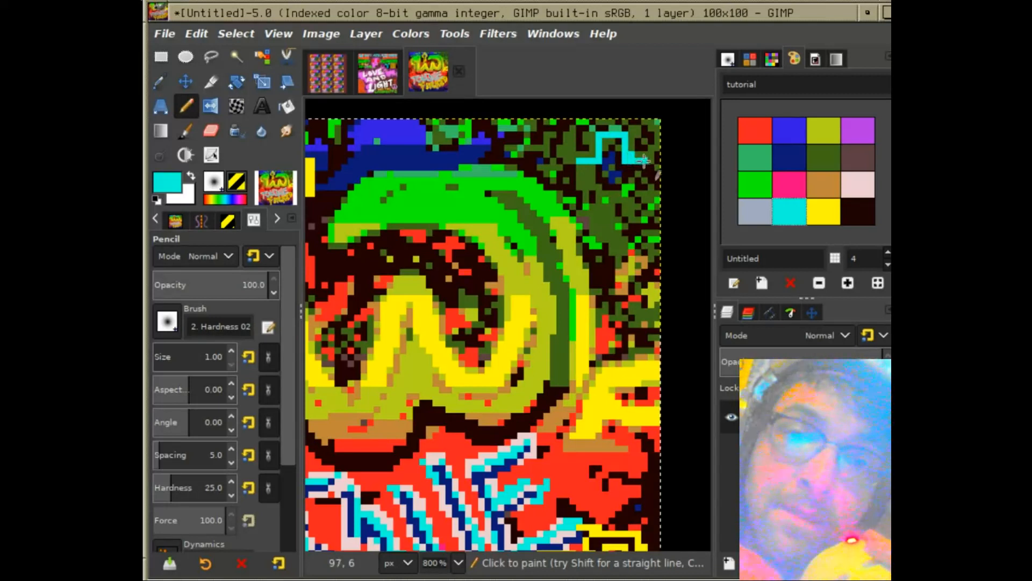
{"action": "mouse_move", "coordinate": [645, 164]}
{"action": "left_mouse_down"}
{"action": "mouse_move", "coordinate": [627, 187]}
{"action": "mouse_move", "coordinate": [629, 241]}
{"action": "mouse_move", "coordinate": [626, 193]}
{"action": "mouse_move", "coordinate": [626, 237]}
{"action": "mouse_move", "coordinate": [602, 232]}
{"action": "mouse_move", "coordinate": [604, 187]}
{"action": "mouse_move", "coordinate": [601, 226]}
{"action": "left_mouse_up"}
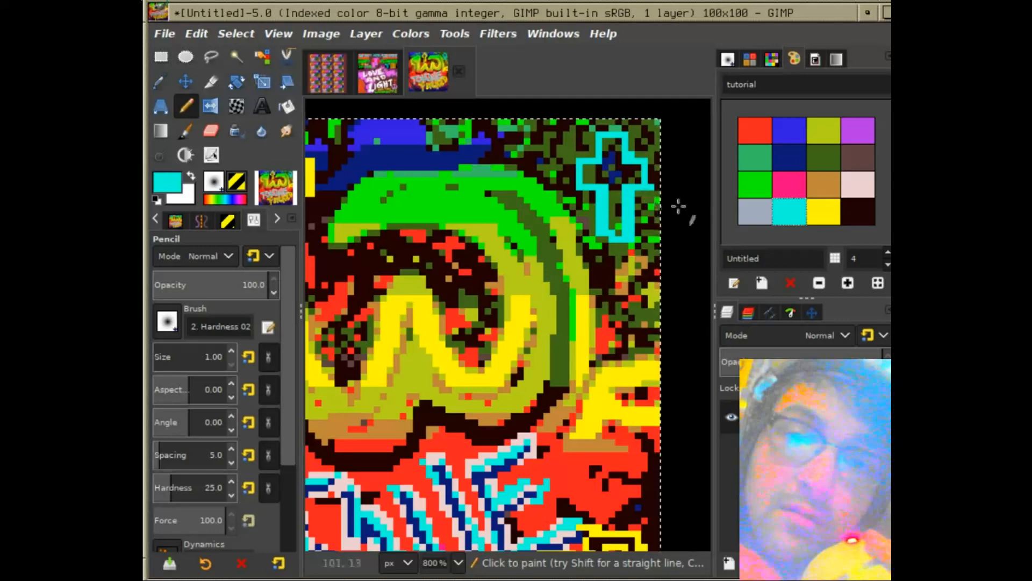
Paint a yellow crossbar and upright inside the cyan cross, and tidy its base in cyan.
{"action": "left_click", "coordinate": [816, 214]}
{"action": "mouse_move", "coordinate": [590, 177]}
{"action": "left_mouse_down"}
{"action": "mouse_move", "coordinate": [641, 179]}
{"action": "mouse_move", "coordinate": [610, 179]}
{"action": "left_mouse_up"}
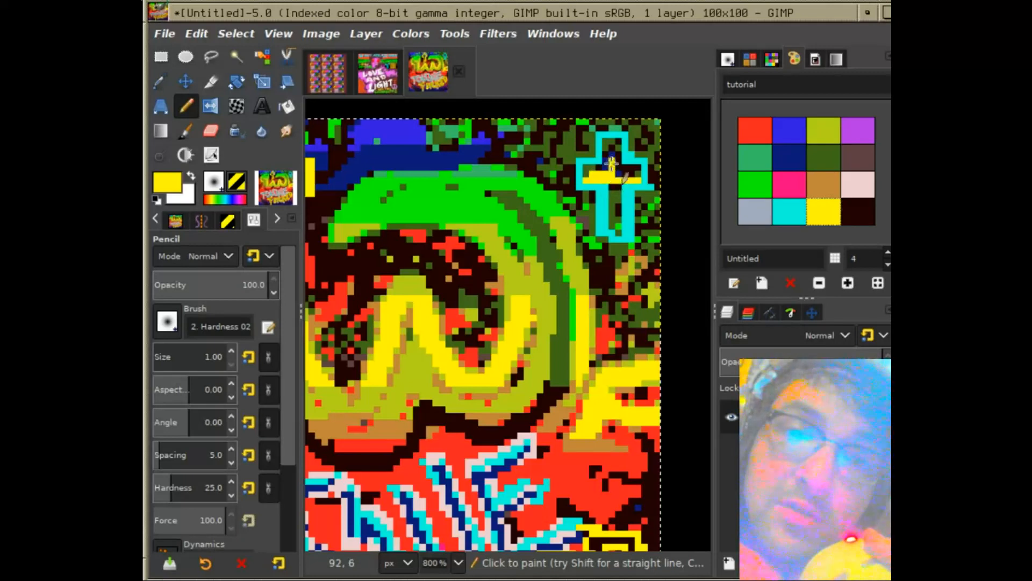
{"action": "left_click_drag", "start_coordinate": [611, 146], "coordinate": [610, 212]}
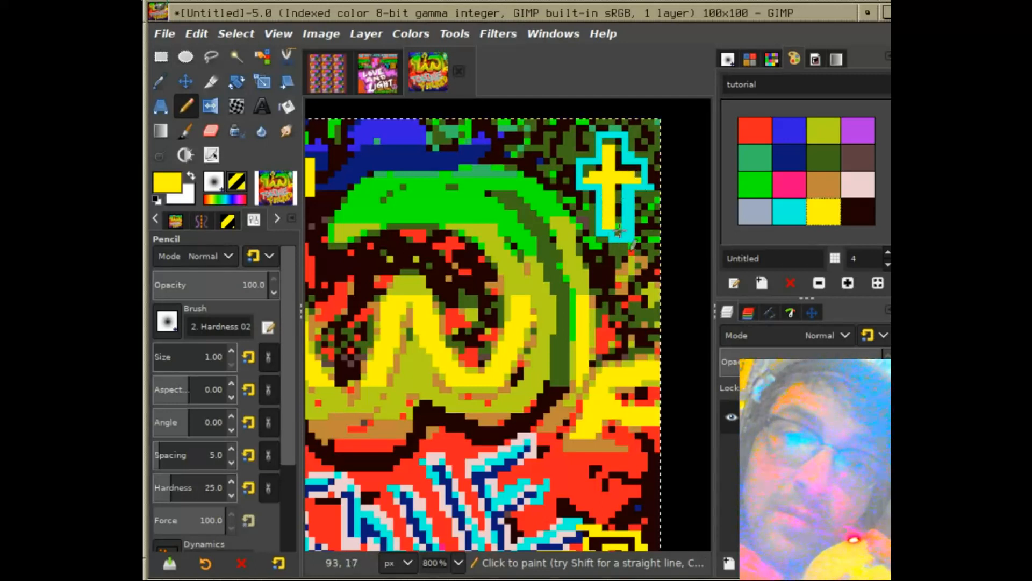
{"action": "left_click", "coordinate": [790, 211]}
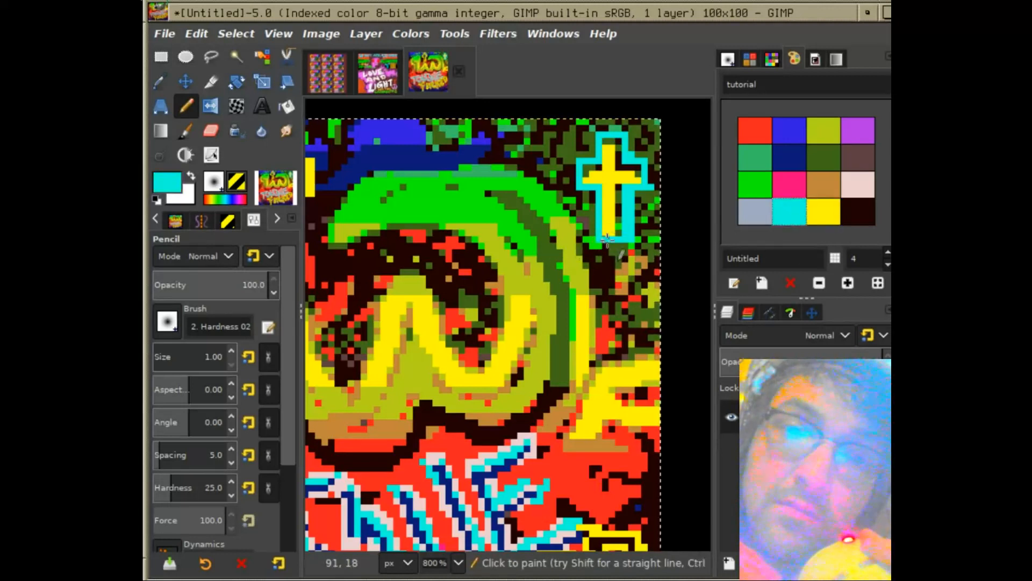
Add navy shading pixels along the crossbar and upright inside the cyan-outlined cross.
{"action": "left_click", "coordinate": [785, 161]}
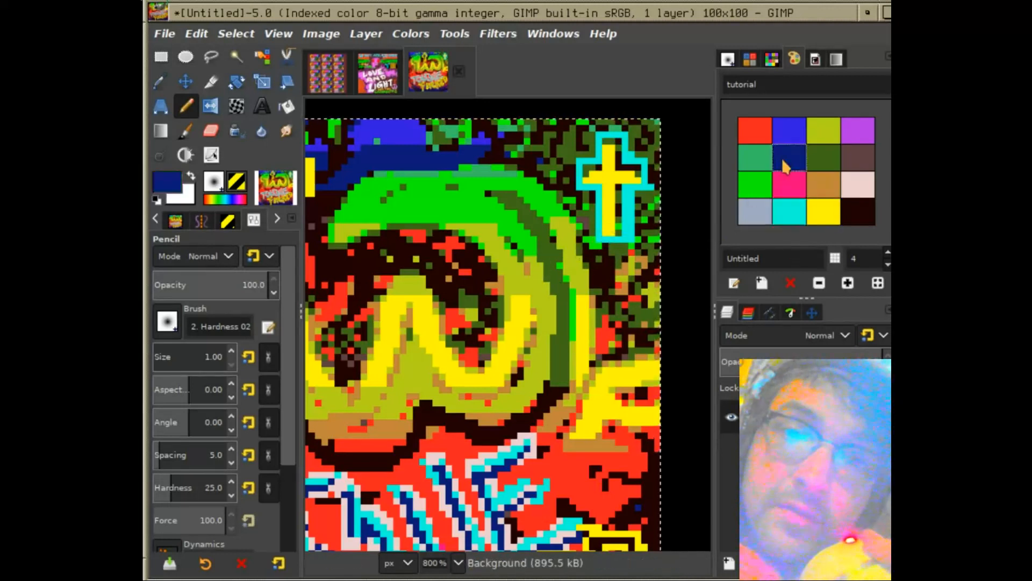
{"action": "left_click_drag", "start_coordinate": [591, 168], "coordinate": [584, 170]}
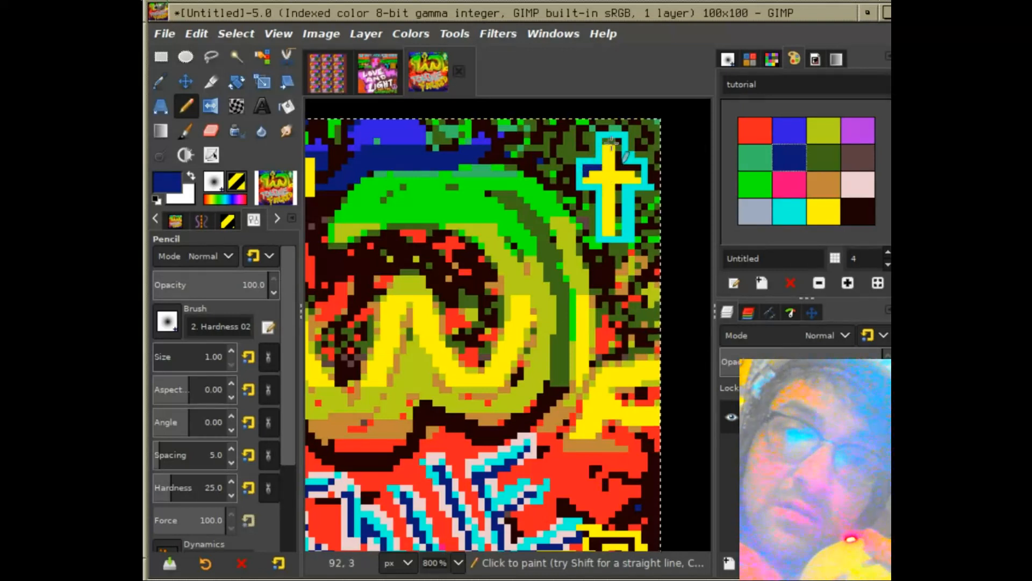
{"action": "left_click_drag", "start_coordinate": [609, 141], "coordinate": [618, 155]}
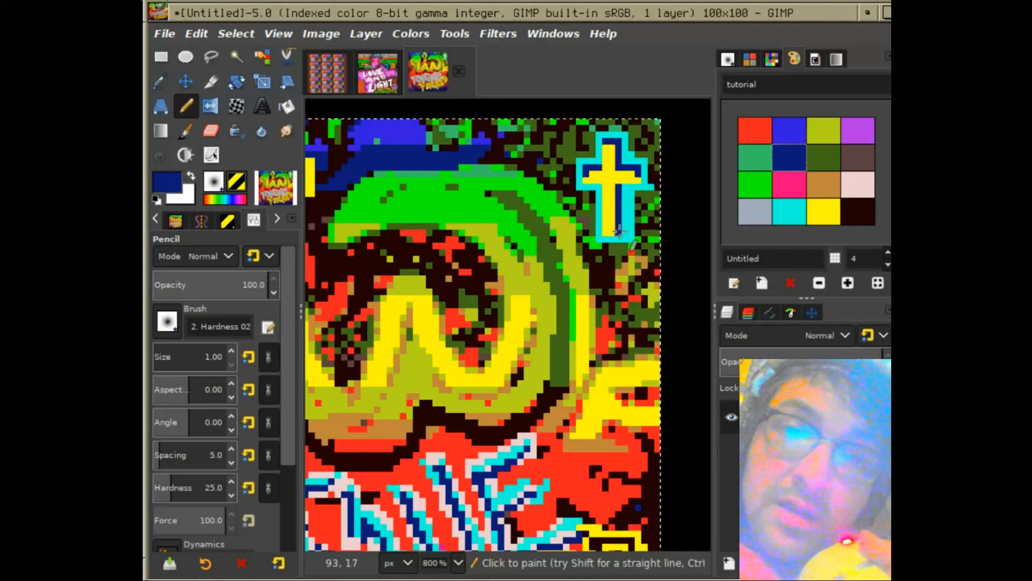
Recolour the navy shading inside the cyan-outlined cross to bright blue with Bucket Fill.
{"action": "left_click", "coordinate": [788, 131]}
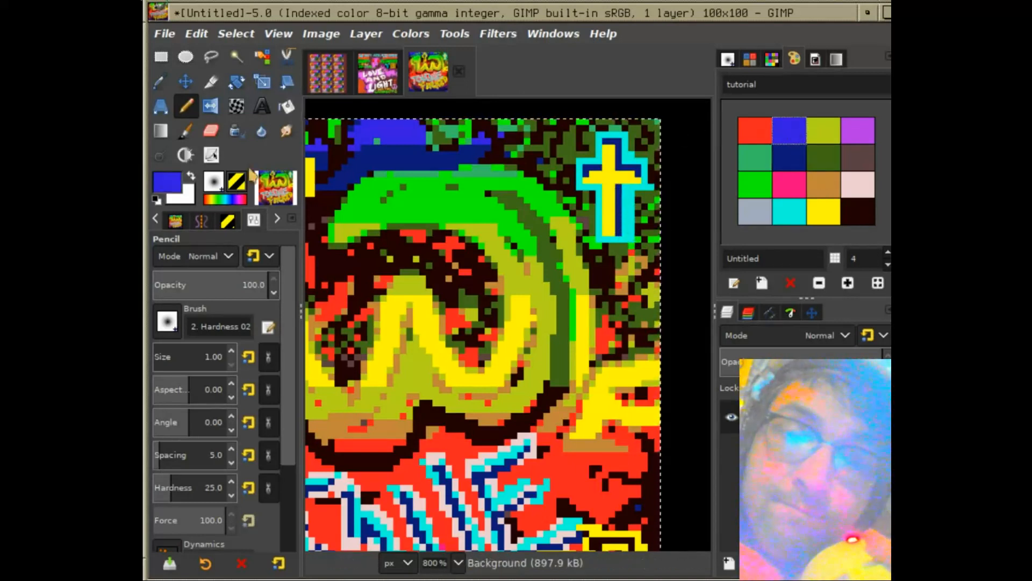
{"action": "left_click", "coordinate": [286, 107]}
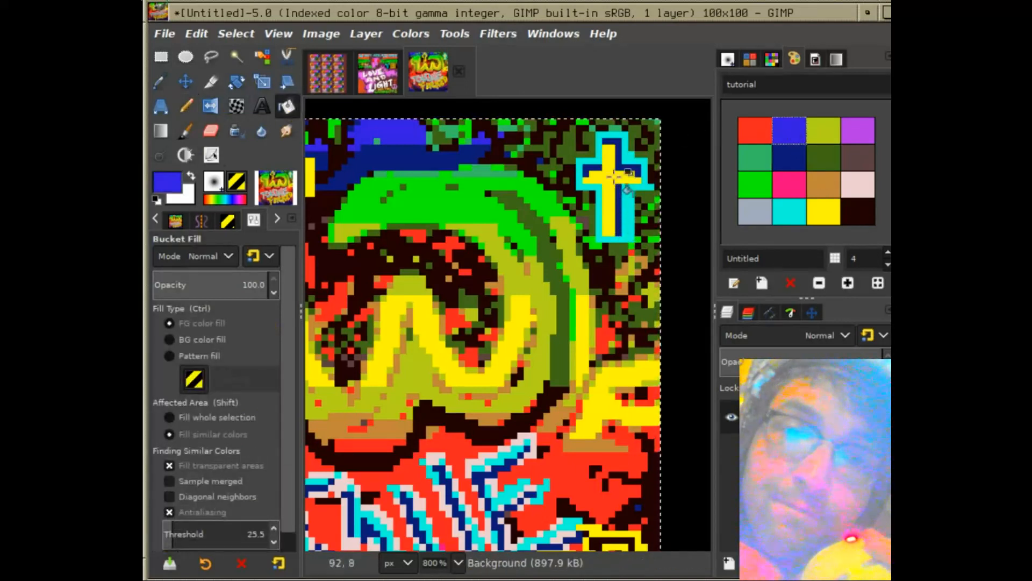
{"action": "left_click", "coordinate": [621, 144]}
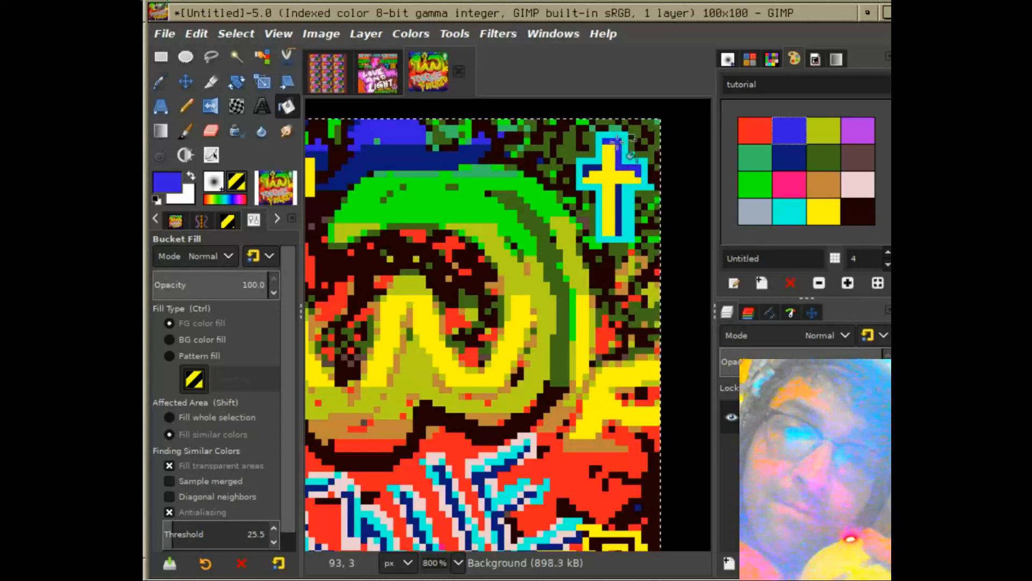
{"action": "left_click", "coordinate": [585, 167]}
{"action": "left_click", "coordinate": [619, 194]}
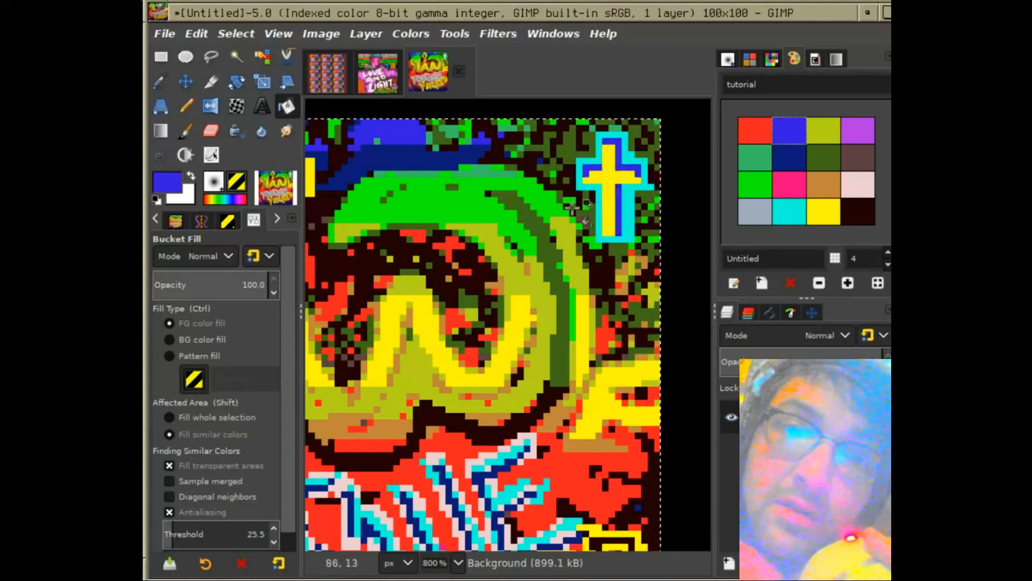
Trim the outer edges of the cyan cross's stem with near-black pixels and touch up its outline in cyan.
{"action": "left_click", "coordinate": [183, 106]}
{"action": "left_click", "coordinate": [858, 212]}
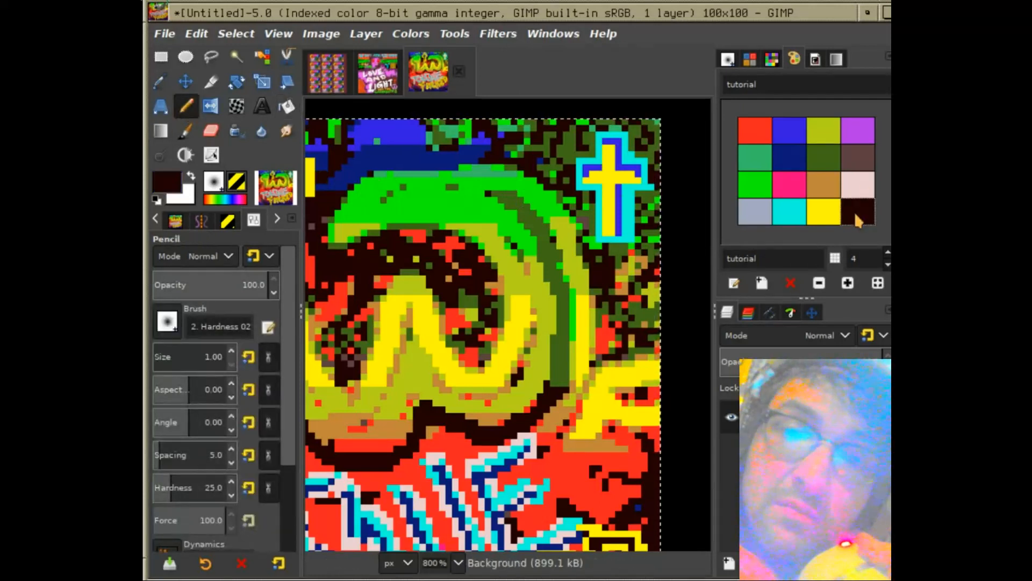
{"action": "left_click", "coordinate": [586, 199]}
{"action": "mouse_move", "coordinate": [593, 202]}
{"action": "left_mouse_down"}
{"action": "mouse_move", "coordinate": [594, 247]}
{"action": "mouse_move", "coordinate": [630, 249]}
{"action": "mouse_move", "coordinate": [625, 203]}
{"action": "left_mouse_up"}
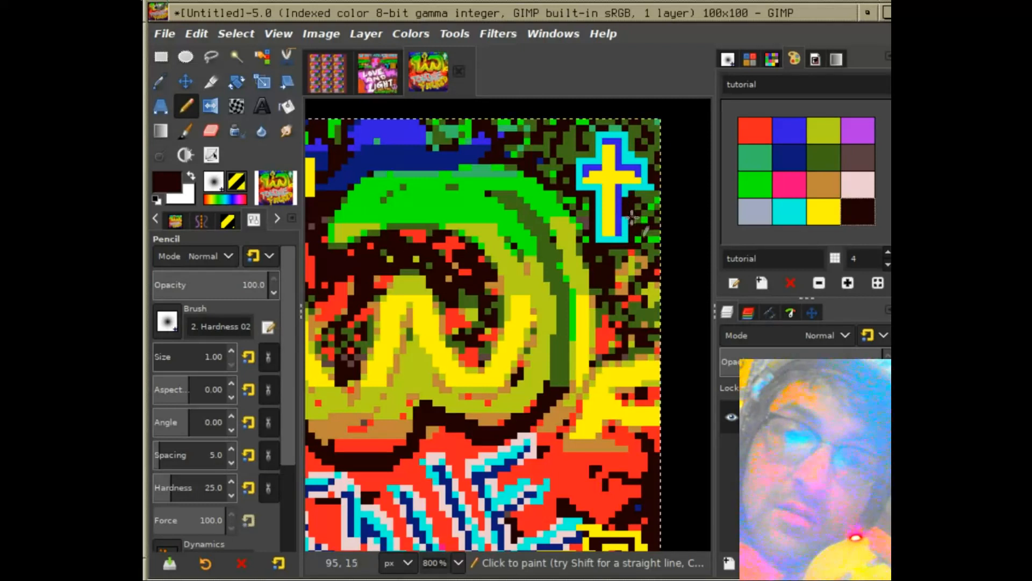
{"action": "left_click", "coordinate": [789, 212]}
{"action": "left_click_drag", "start_coordinate": [623, 196], "coordinate": [620, 218]}
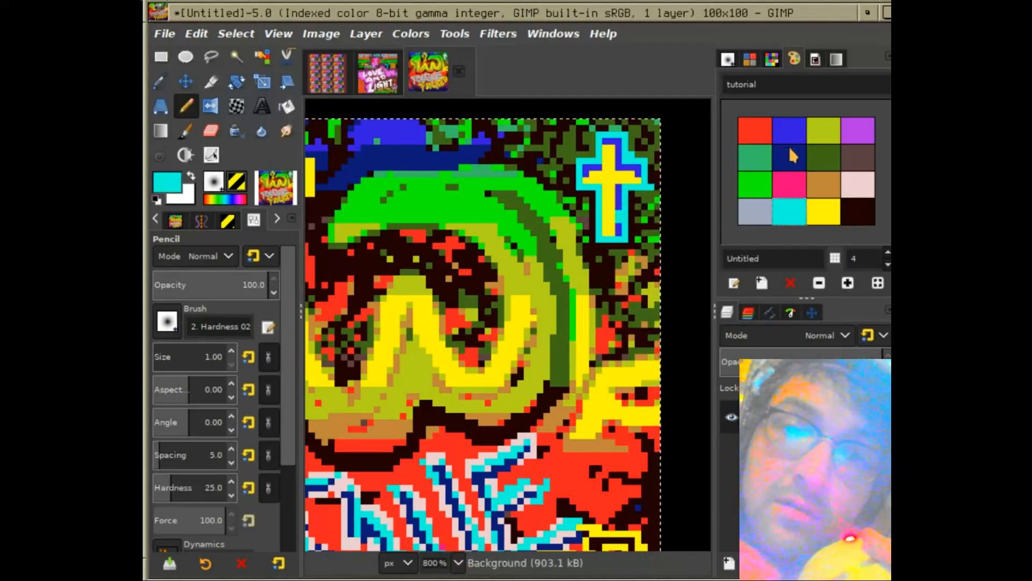
Reshape the cyan outline around the cross's top and arms, alternating near-black and cyan pixels.
{"action": "left_click", "coordinate": [859, 211]}
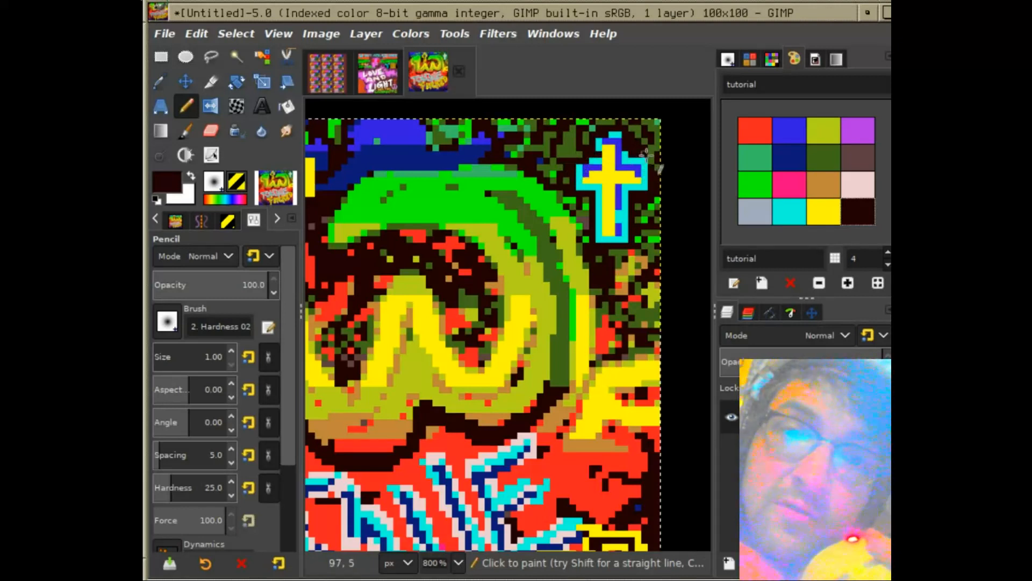
{"action": "left_click", "coordinate": [789, 211]}
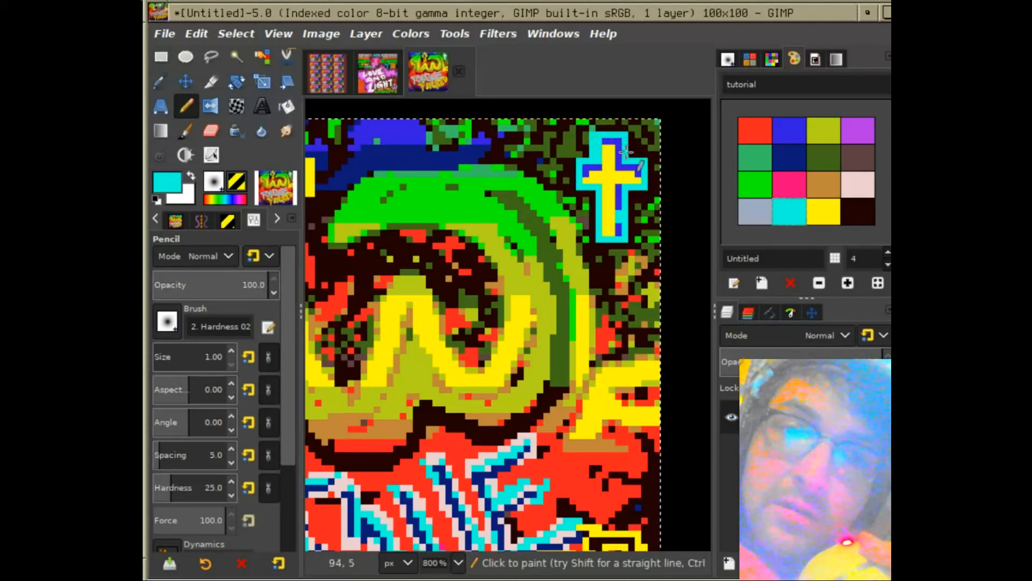
{"action": "left_click", "coordinate": [860, 215]}
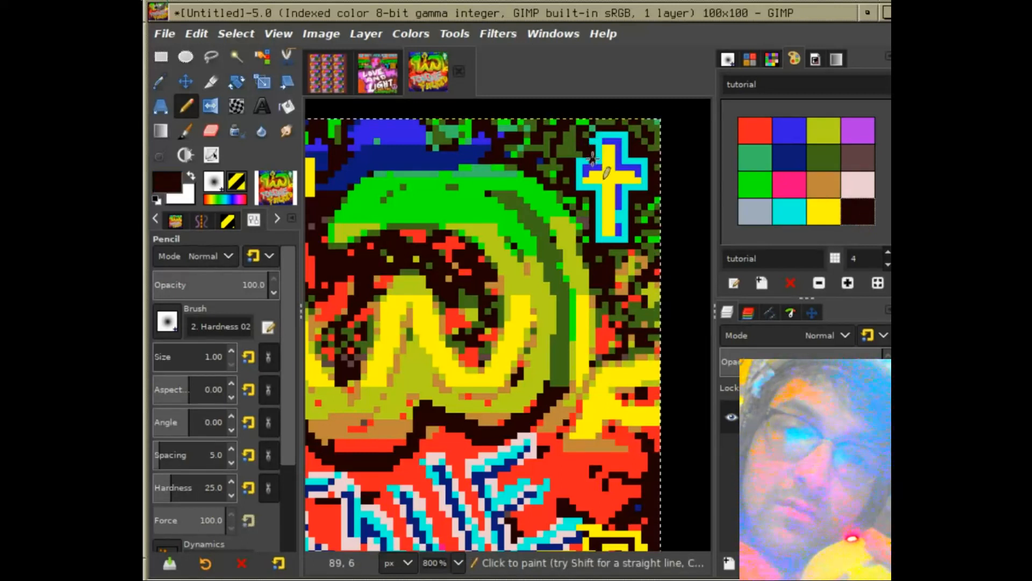
{"action": "left_click", "coordinate": [790, 219]}
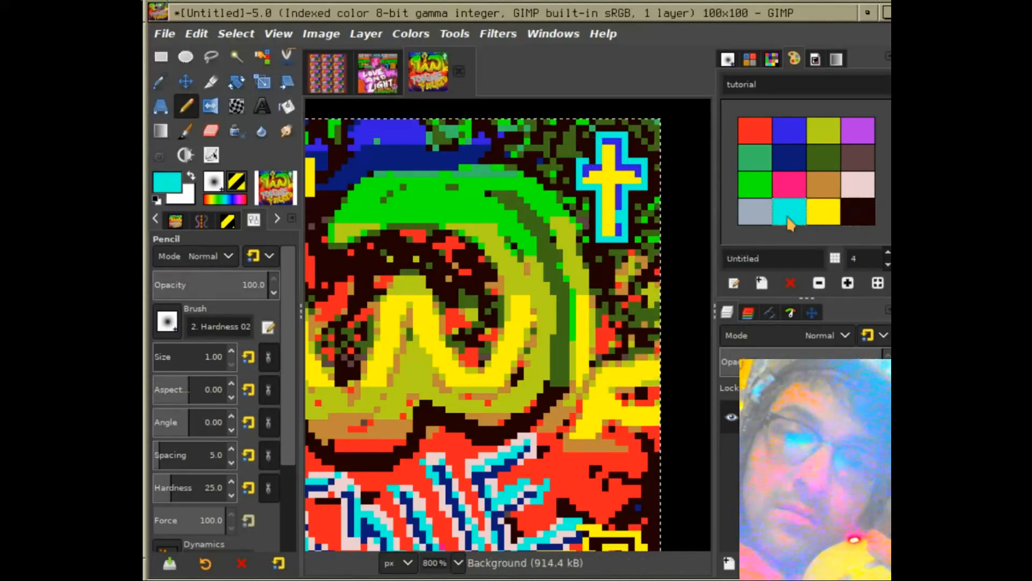
Line the inside of the yellow cross with pale pink, leaving a dark core, and touch up its centre in near-black.
{"action": "left_click_drag", "start_coordinate": [465, 326], "coordinate": [624, 346]}
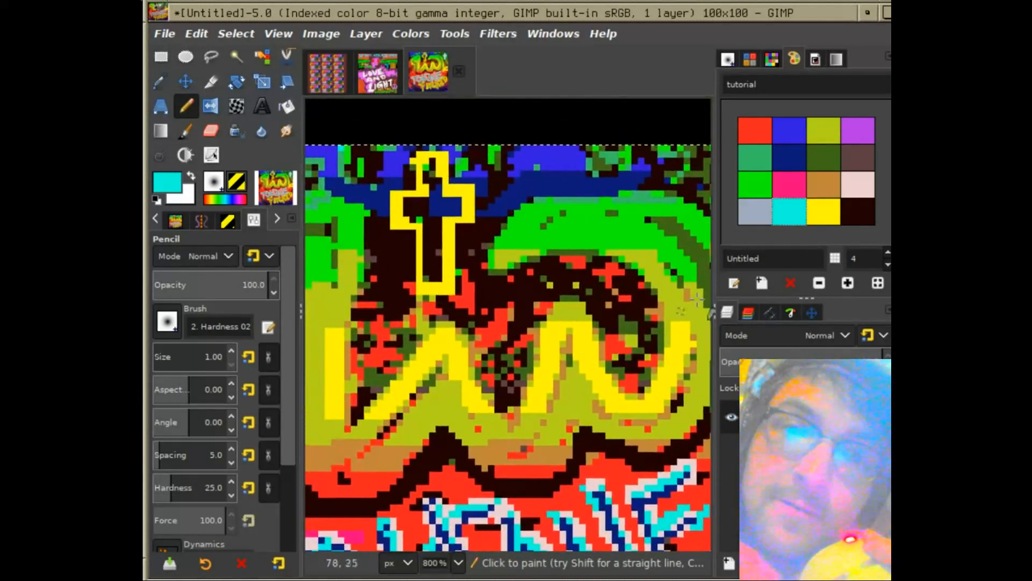
{"action": "left_click", "coordinate": [859, 184]}
{"action": "mouse_move", "coordinate": [424, 163]}
{"action": "left_mouse_down"}
{"action": "mouse_move", "coordinate": [423, 192]}
{"action": "mouse_move", "coordinate": [398, 213]}
{"action": "mouse_move", "coordinate": [411, 212]}
{"action": "left_mouse_up"}
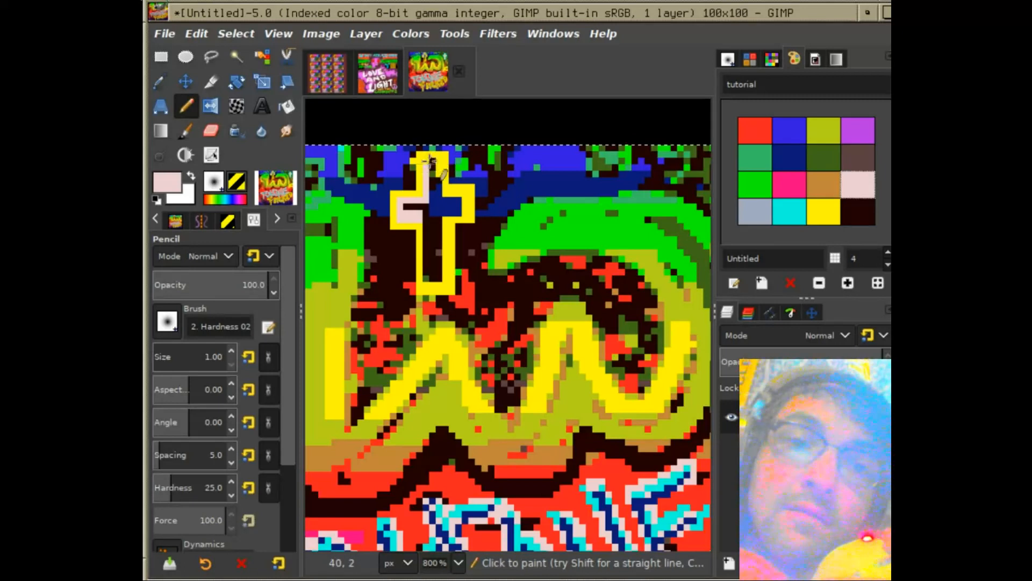
{"action": "mouse_move", "coordinate": [430, 160]}
{"action": "left_mouse_down"}
{"action": "mouse_move", "coordinate": [442, 200]}
{"action": "mouse_move", "coordinate": [464, 202]}
{"action": "mouse_move", "coordinate": [463, 215]}
{"action": "mouse_move", "coordinate": [439, 219]}
{"action": "mouse_move", "coordinate": [438, 276]}
{"action": "left_mouse_up"}
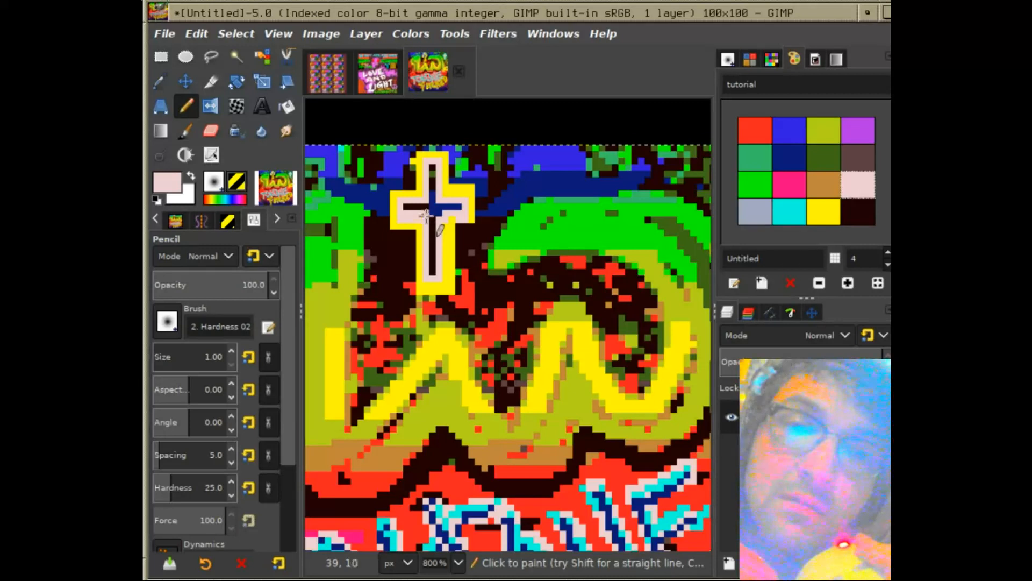
{"action": "left_click", "coordinate": [855, 215]}
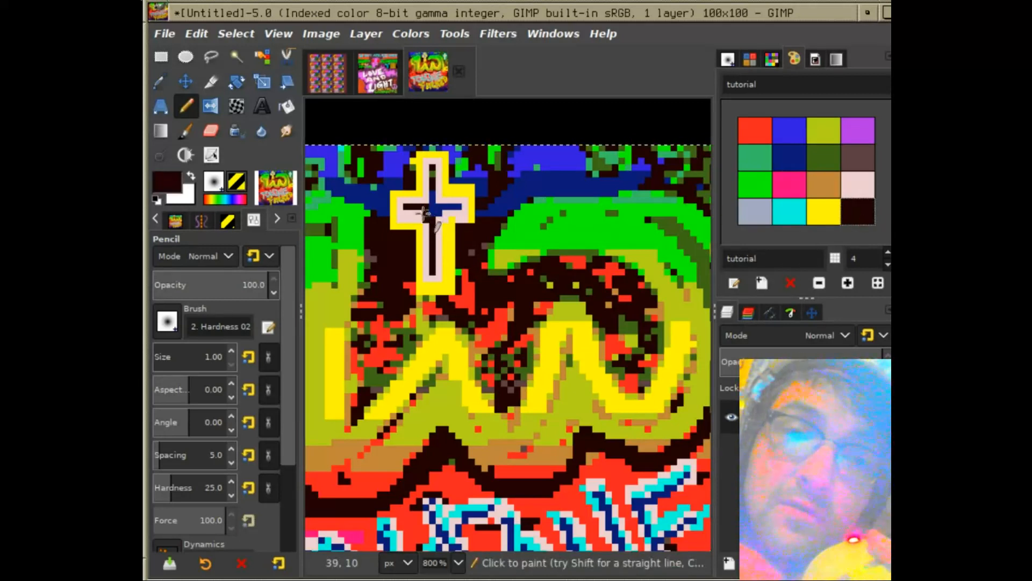
{"action": "left_click", "coordinate": [859, 190]}
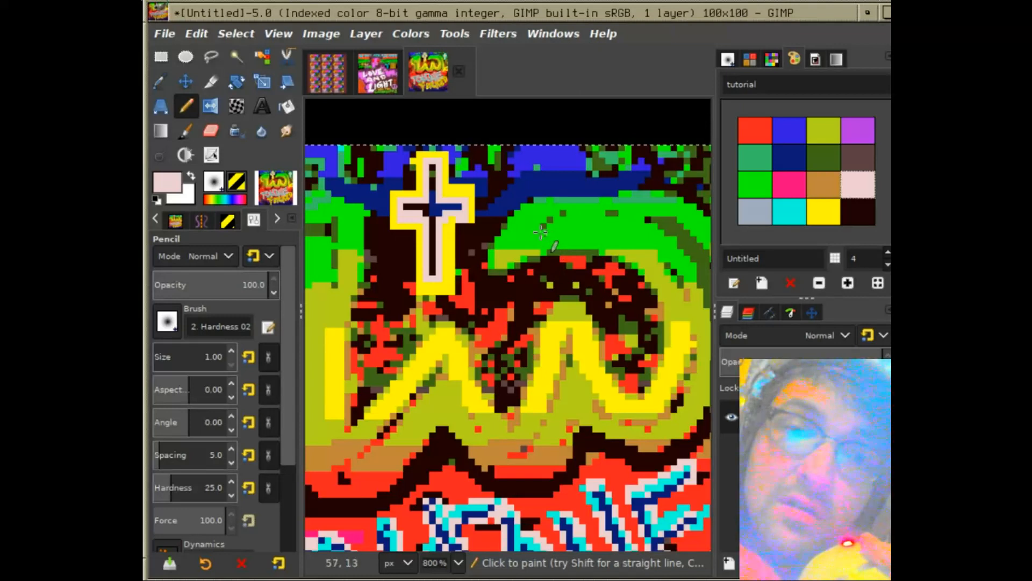
Touch up the yellow cross's outline, rounding the outer corners of its arms and ends with near-black pixels.
{"action": "left_click", "coordinate": [477, 215], "text": "ctrl"}
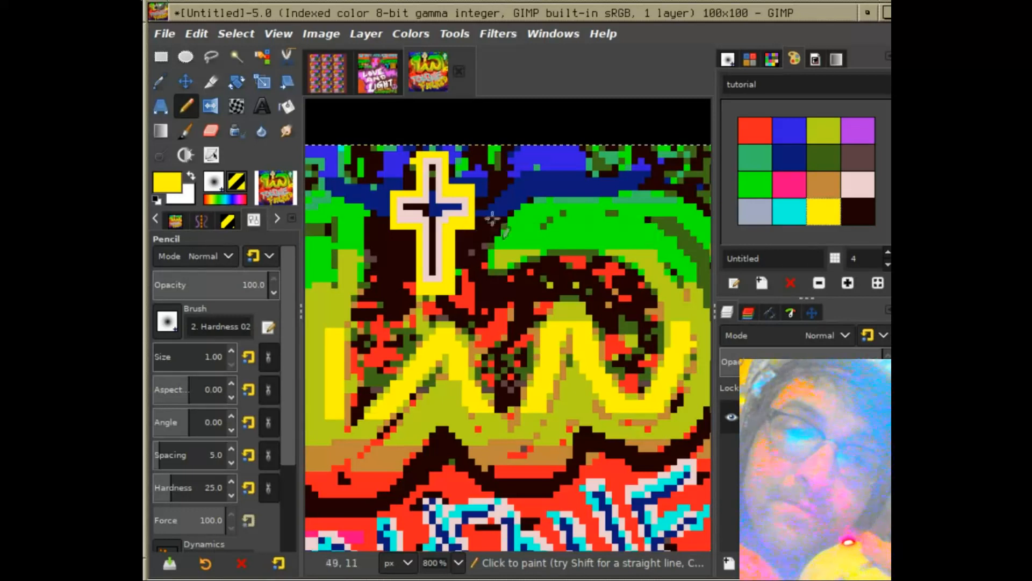
{"action": "left_click", "coordinate": [492, 189], "text": "ctrl"}
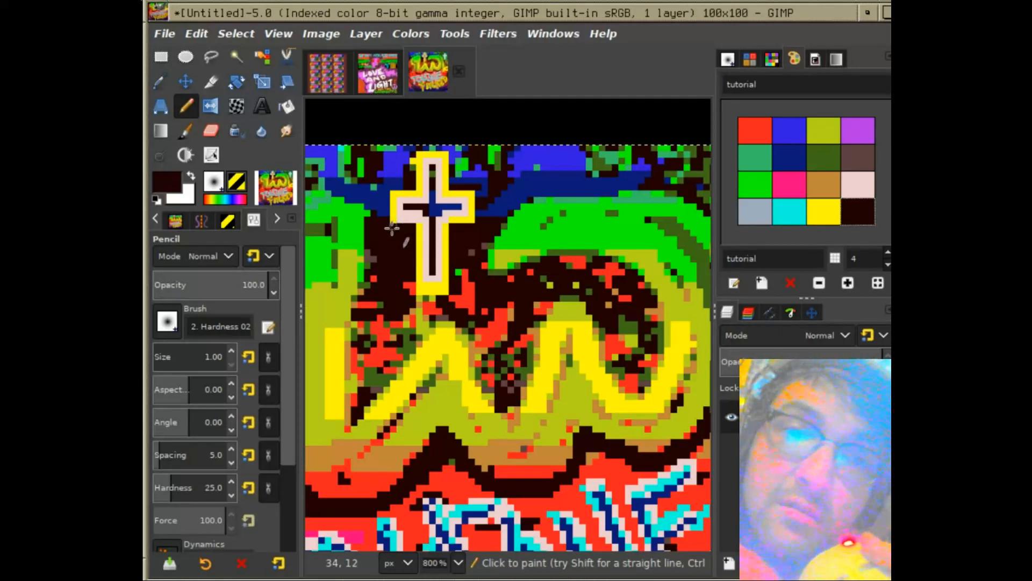
{"action": "left_click", "coordinate": [837, 218]}
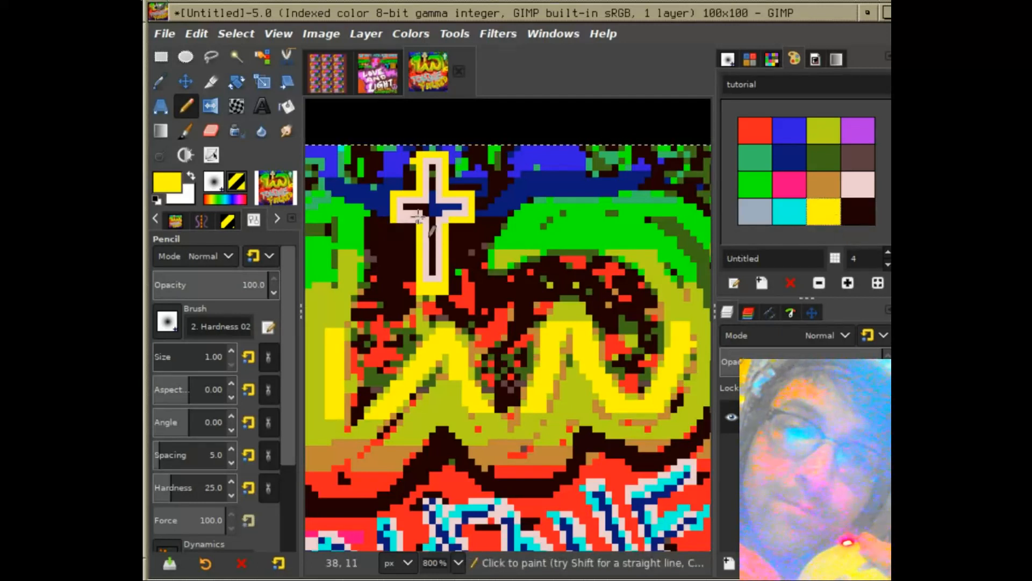
{"action": "left_click_drag", "start_coordinate": [385, 275], "coordinate": [490, 227]}
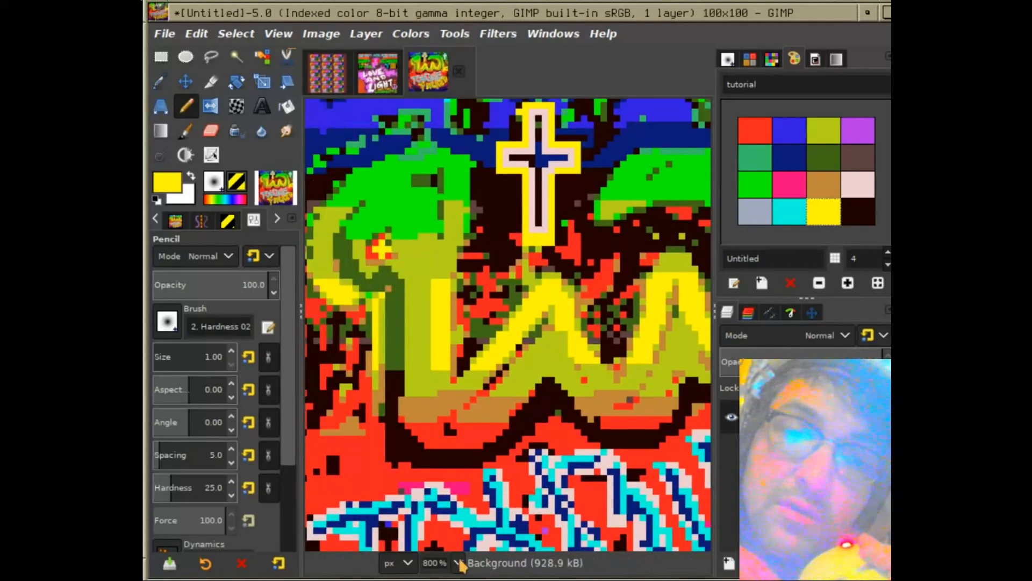
{"action": "left_click", "coordinate": [459, 563]}
{"action": "left_click", "coordinate": [452, 416]}
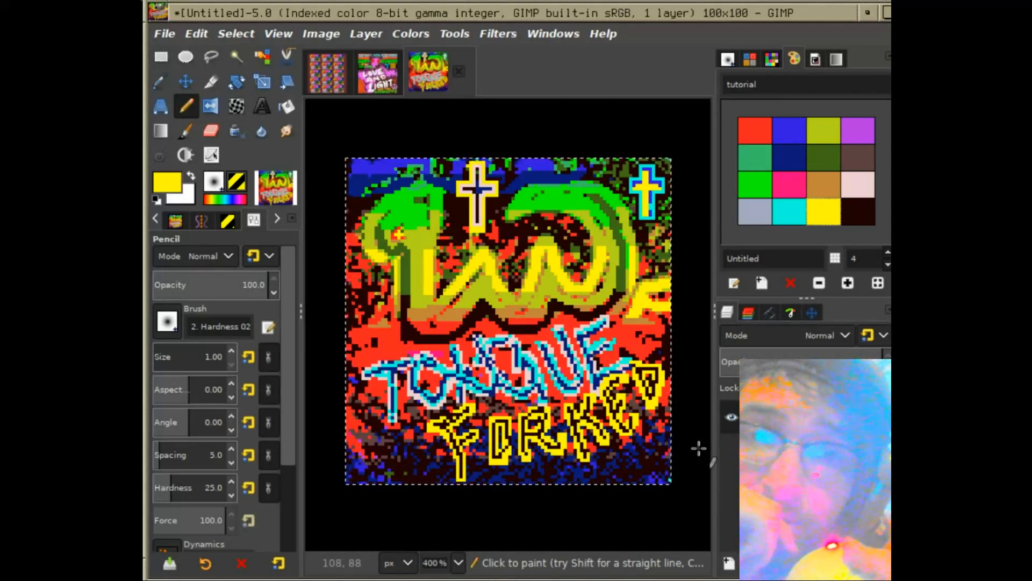
{"action": "left_click", "coordinate": [457, 564]}
{"action": "left_click", "coordinate": [451, 393]}
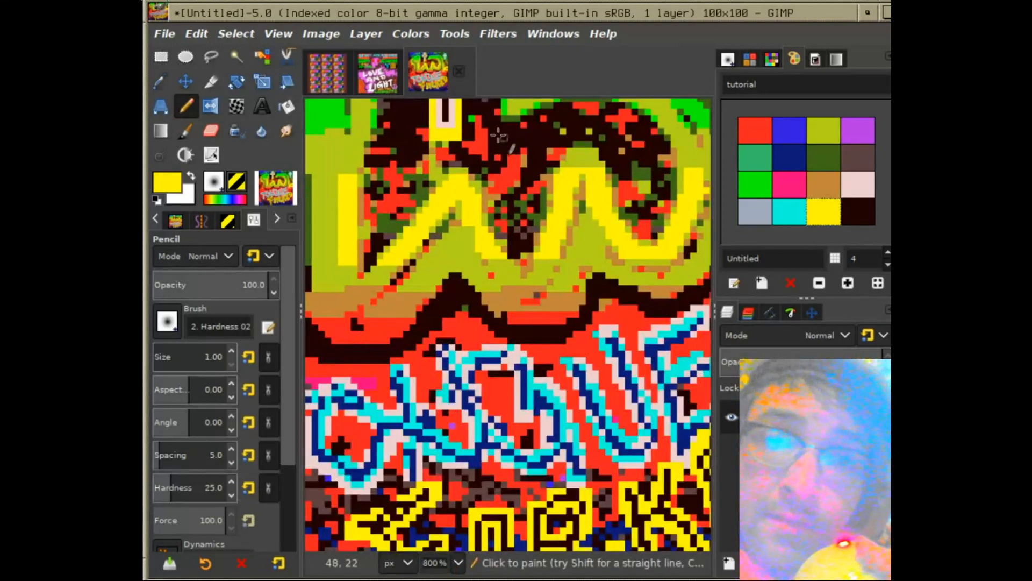
{"action": "scroll", "coordinate": [592, 360], "scroll_direction": "up", "scroll_amount": 5}
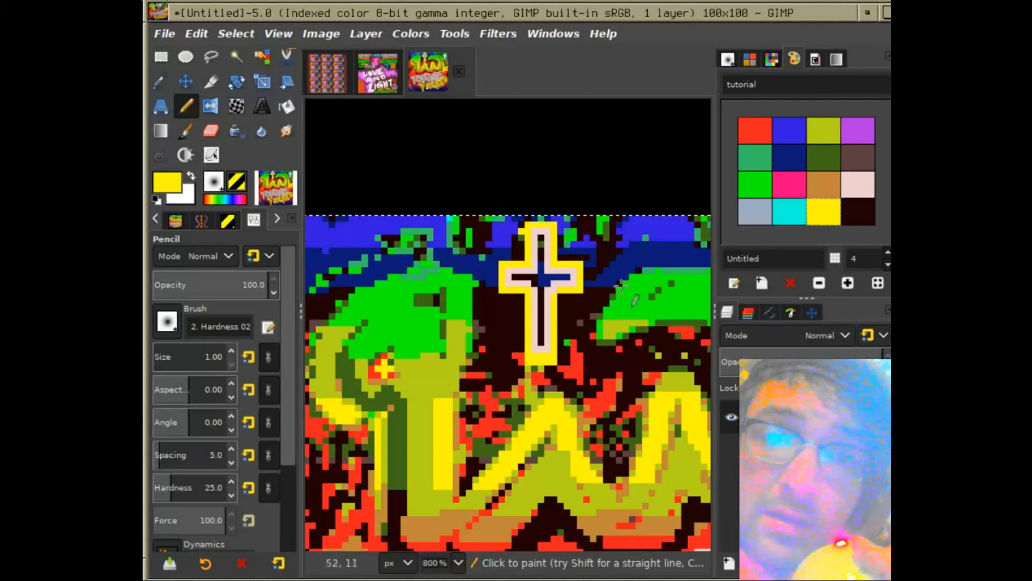
{"action": "left_click", "coordinate": [858, 211]}
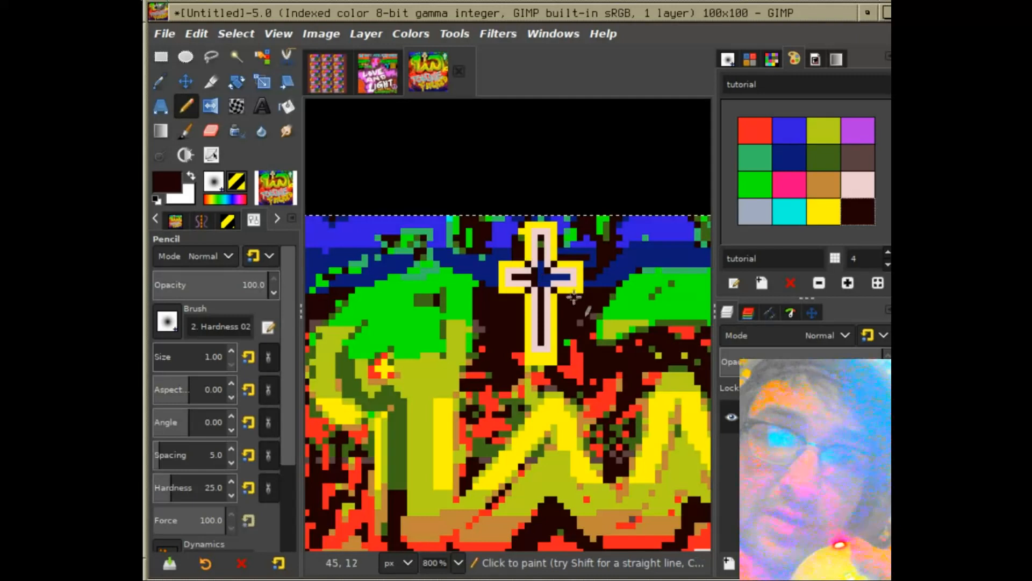
{"action": "scroll", "coordinate": [554, 344], "scroll_direction": "right", "scroll_amount": 3}
{"action": "scroll", "coordinate": [543, 377], "scroll_direction": "down", "scroll_amount": 2}
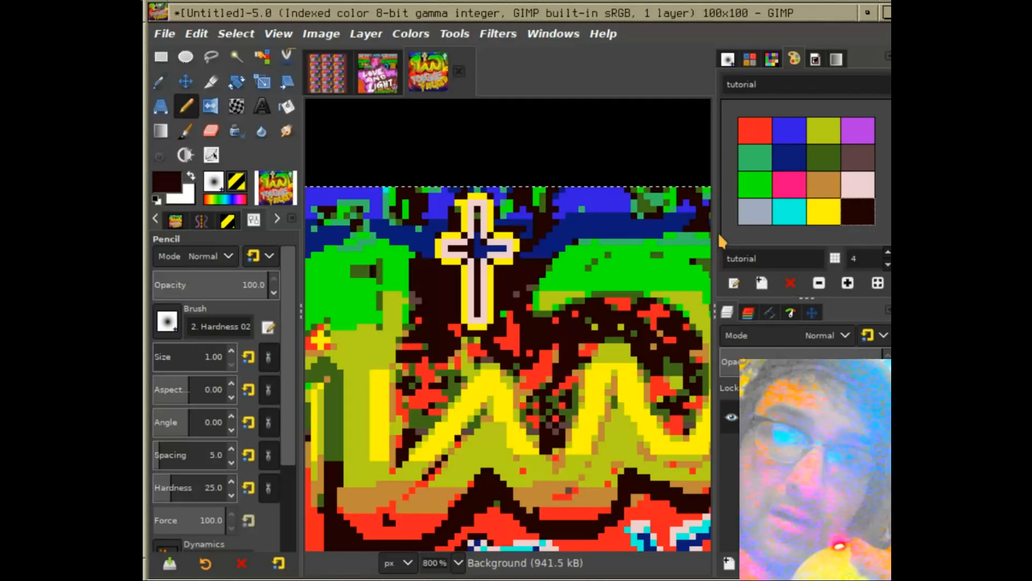
Ring the yellow cross's centre pixel in cyan and dot the four inner corners where its arms meet in hot pink.
{"action": "left_click", "coordinate": [824, 211]}
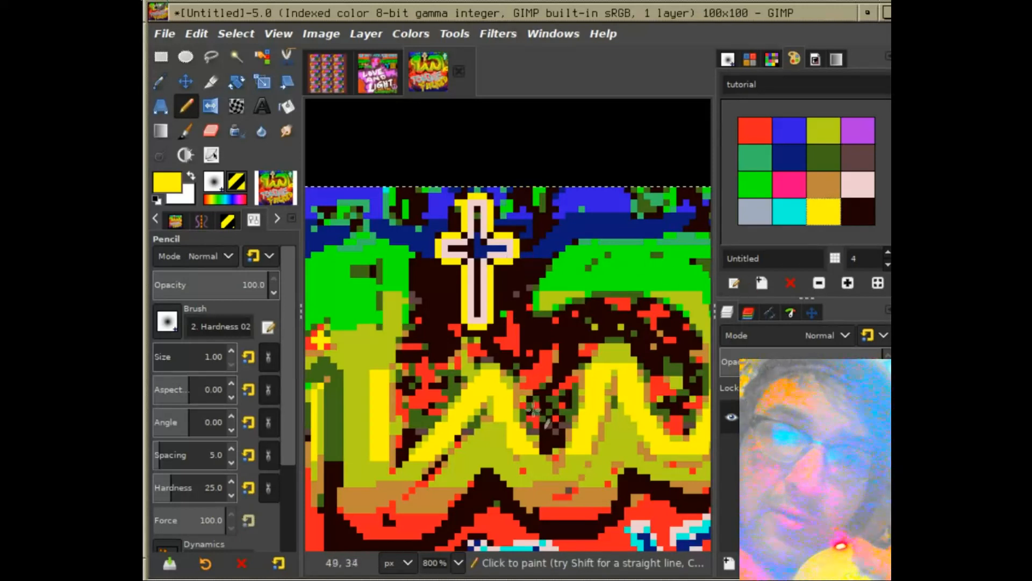
{"action": "scroll", "coordinate": [532, 409], "scroll_direction": "down", "scroll_amount": 1}
{"action": "left_click", "coordinate": [789, 211]}
{"action": "mouse_move", "coordinate": [463, 228]}
{"action": "left_mouse_down"}
{"action": "mouse_move", "coordinate": [464, 240]}
{"action": "mouse_move", "coordinate": [476, 238]}
{"action": "left_mouse_up"}
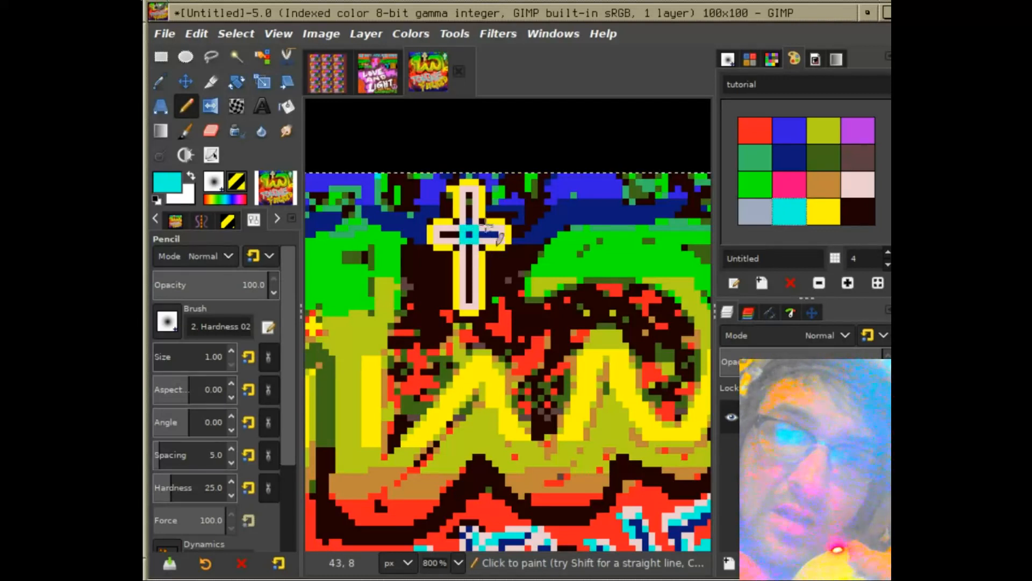
{"action": "left_click", "coordinate": [823, 211]}
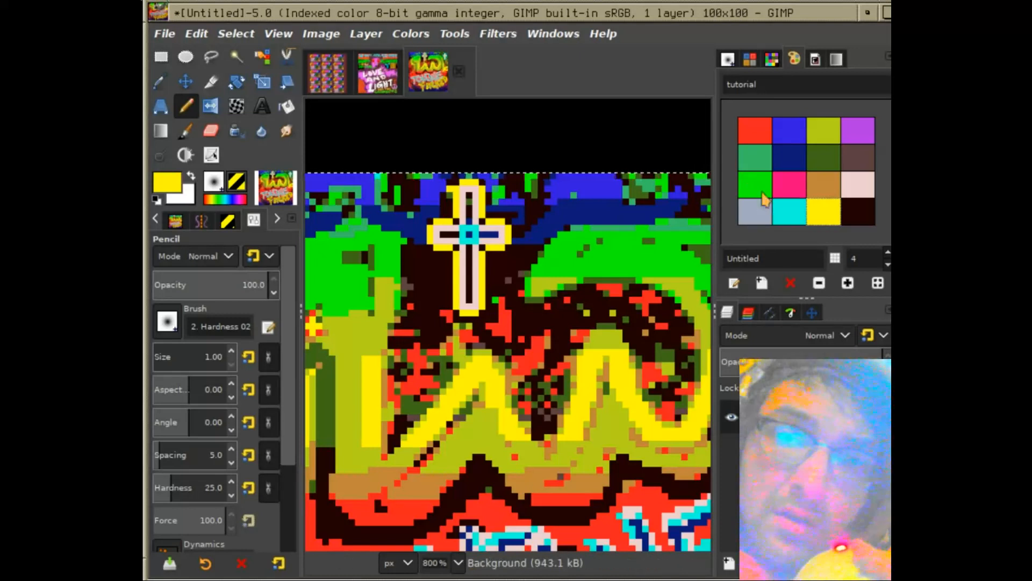
{"action": "left_click", "coordinate": [788, 186]}
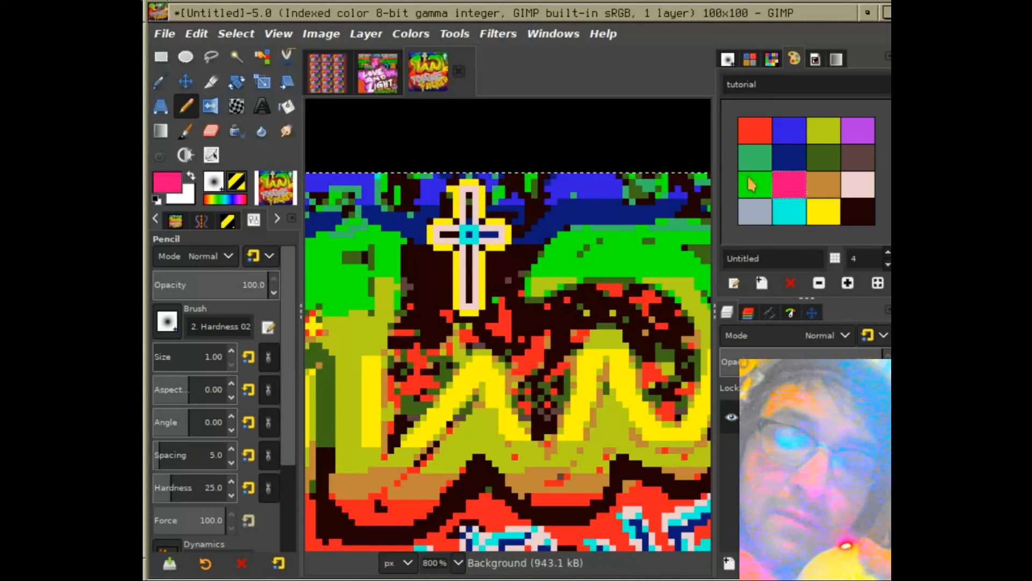
{"action": "left_click", "coordinate": [455, 220]}
{"action": "left_click", "coordinate": [483, 220]}
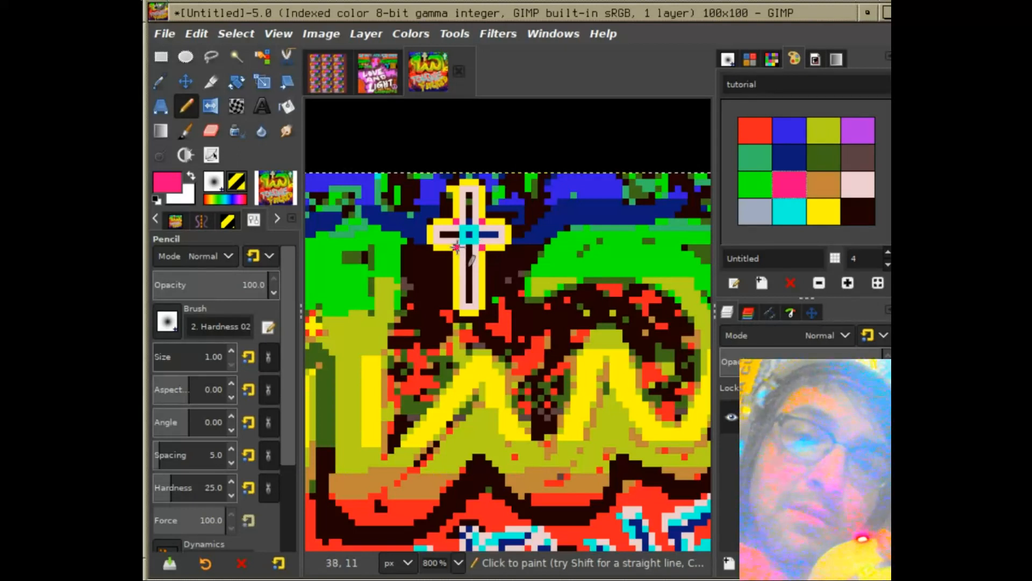
Recolour the core of the yellow cross's arms purple, then try bright green, red and finally sea green on its centre pixel.
{"action": "left_click", "coordinate": [863, 139]}
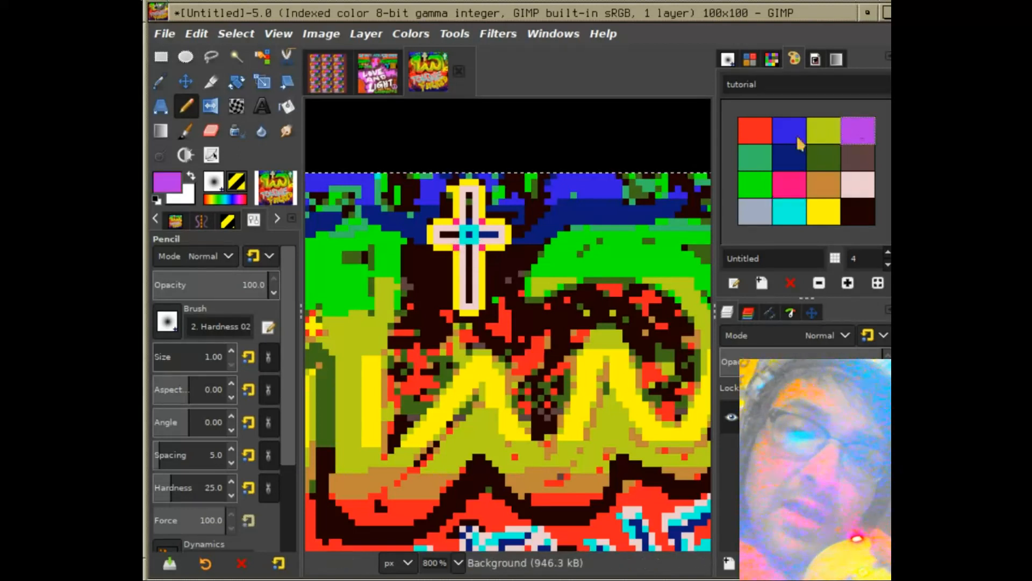
{"action": "mouse_move", "coordinate": [456, 234]}
{"action": "left_mouse_down"}
{"action": "mouse_move", "coordinate": [443, 235]}
{"action": "mouse_move", "coordinate": [470, 207]}
{"action": "mouse_move", "coordinate": [469, 192]}
{"action": "left_mouse_up"}
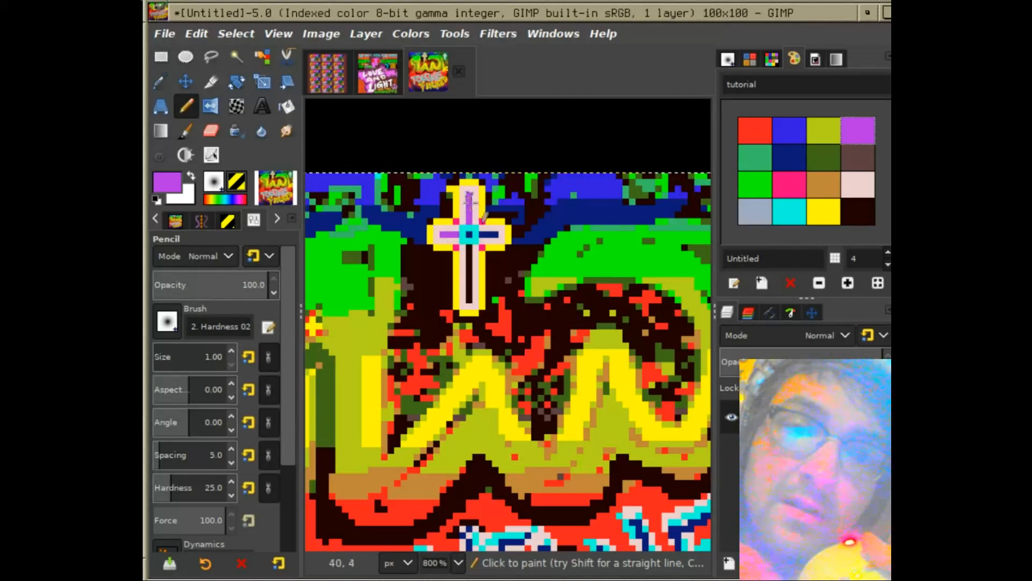
{"action": "mouse_move", "coordinate": [484, 234]}
{"action": "left_mouse_down"}
{"action": "mouse_move", "coordinate": [468, 249]}
{"action": "mouse_move", "coordinate": [469, 296]}
{"action": "left_mouse_up"}
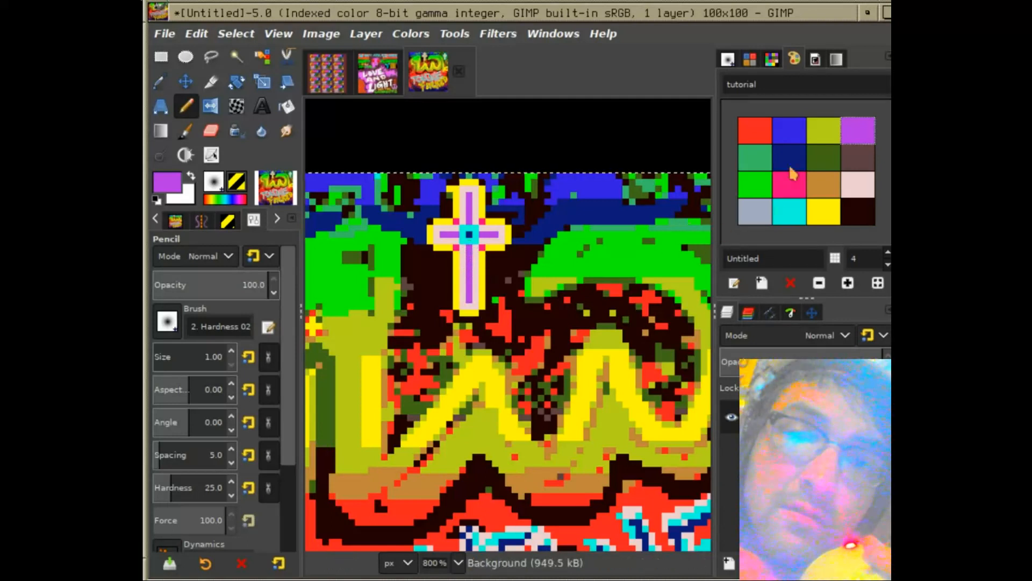
{"action": "left_click", "coordinate": [761, 185]}
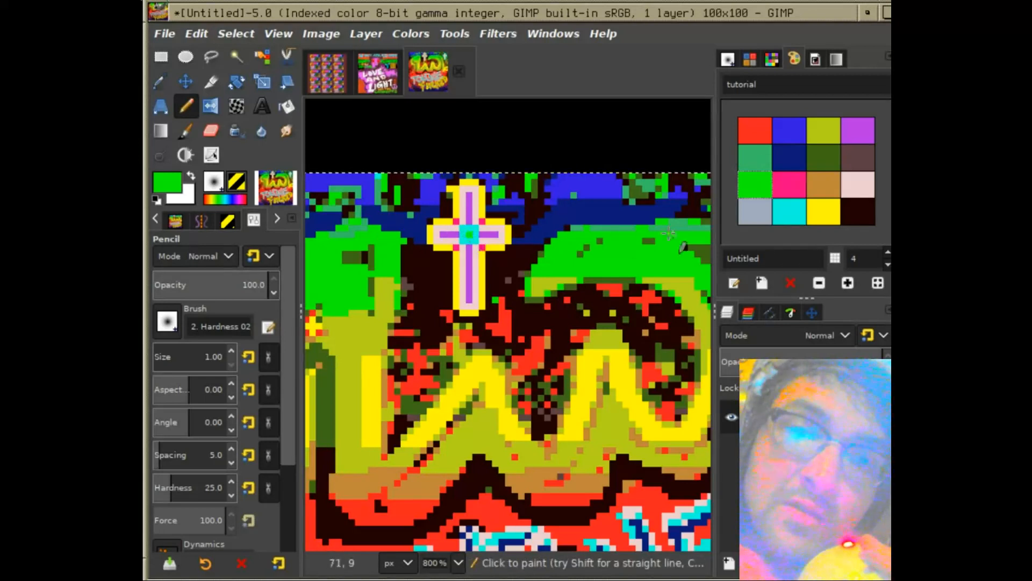
{"action": "left_click", "coordinate": [755, 130]}
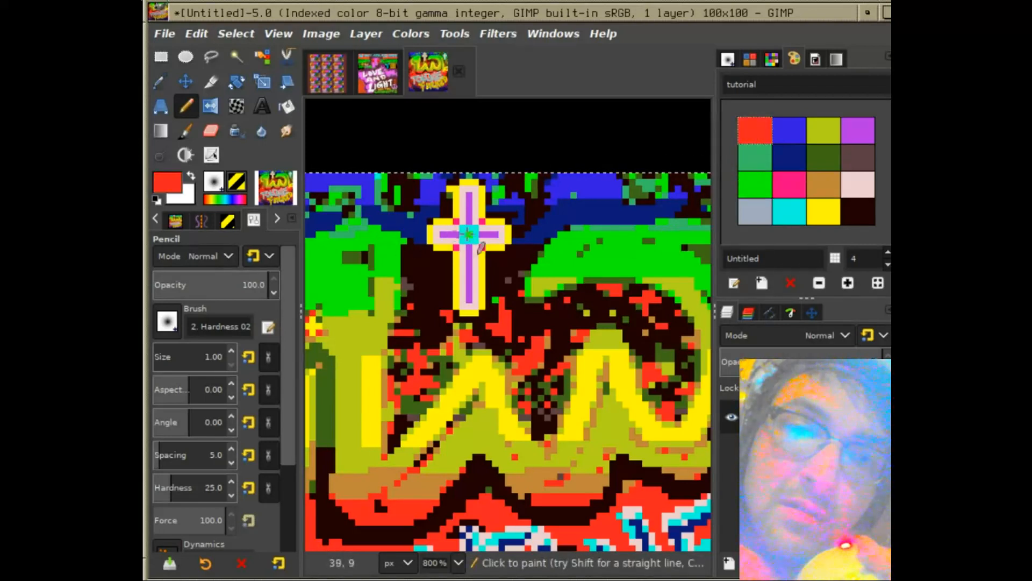
{"action": "left_click", "coordinate": [756, 158]}
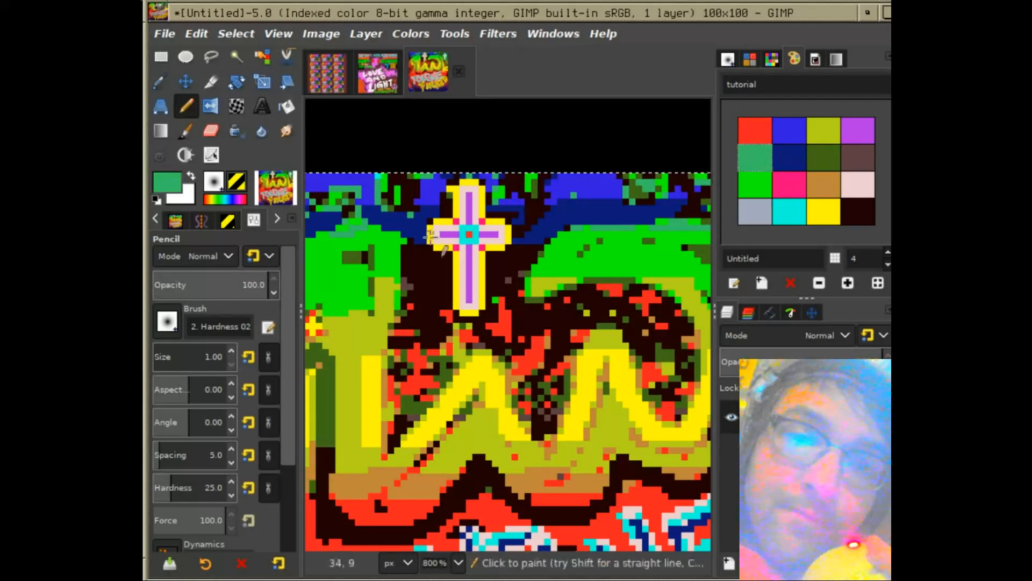
{"action": "left_click", "coordinate": [470, 234]}
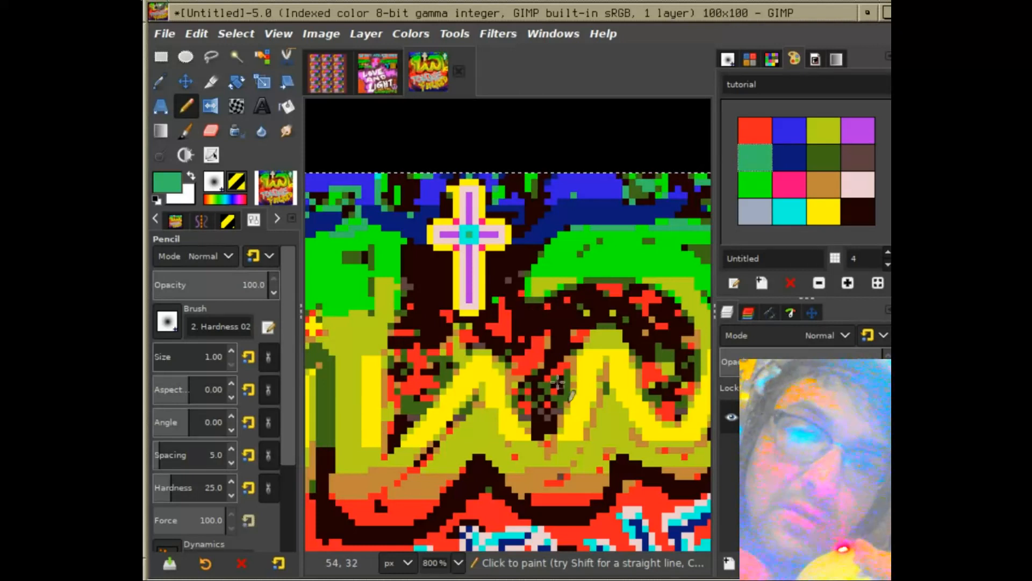
Pencil yellow highlights inside the curled green top of the large lettering's first letter, working at 400% zoom.
{"action": "left_click", "coordinate": [458, 563]}
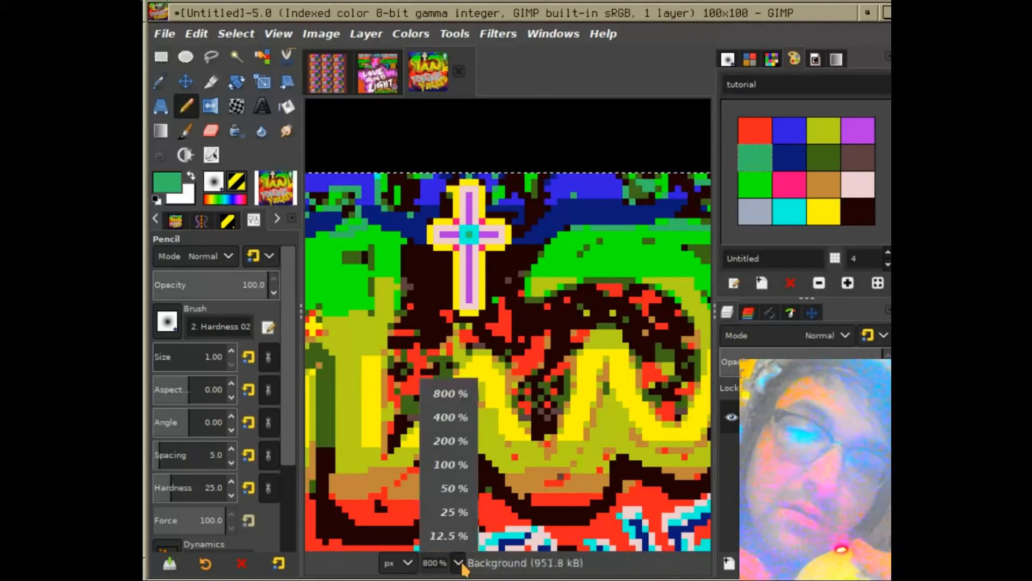
{"action": "left_click", "coordinate": [446, 418]}
{"action": "left_click_drag", "start_coordinate": [398, 317], "coordinate": [408, 319]}
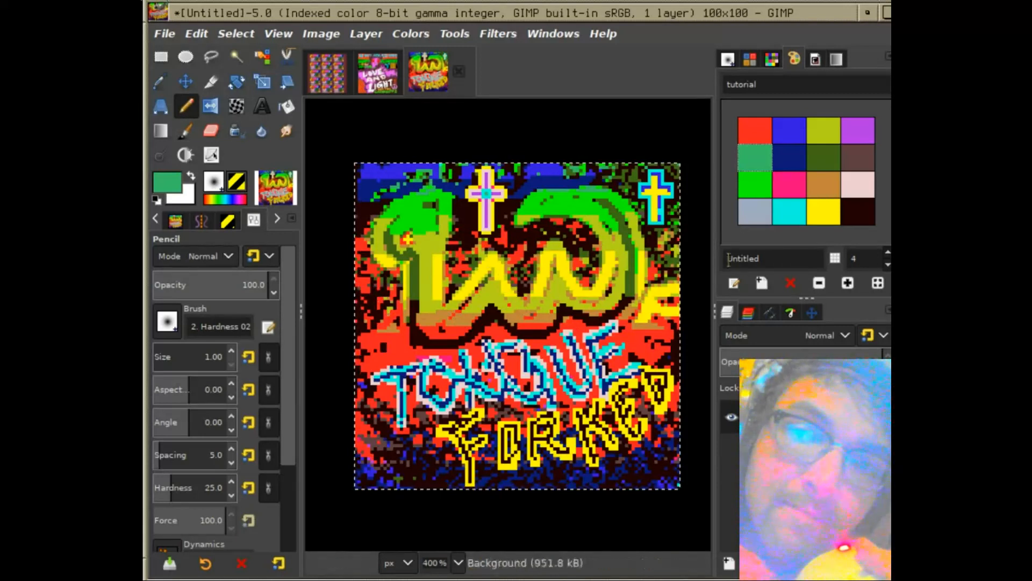
{"action": "left_click", "coordinate": [821, 213]}
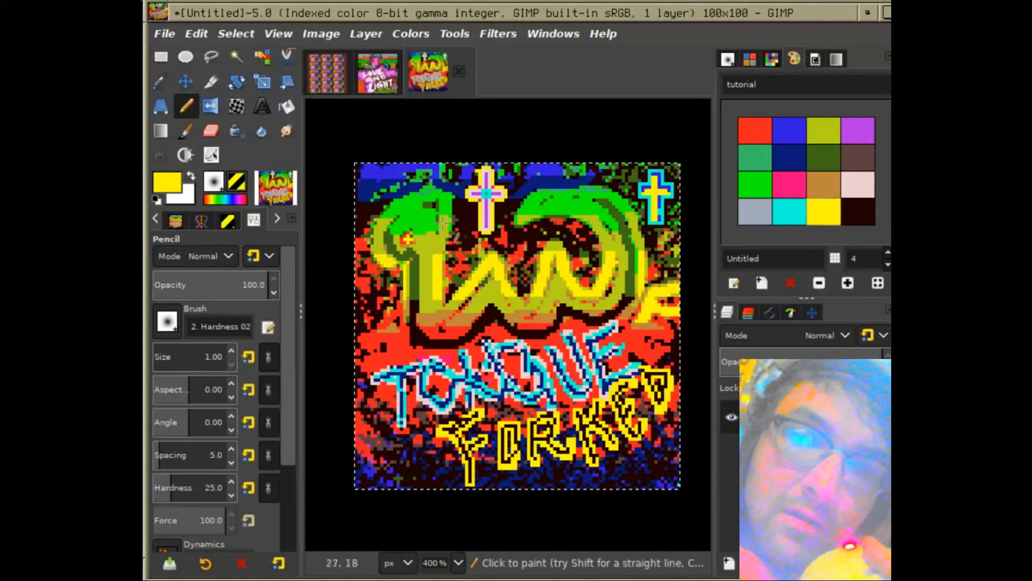
{"action": "left_click_drag", "start_coordinate": [426, 219], "coordinate": [397, 219]}
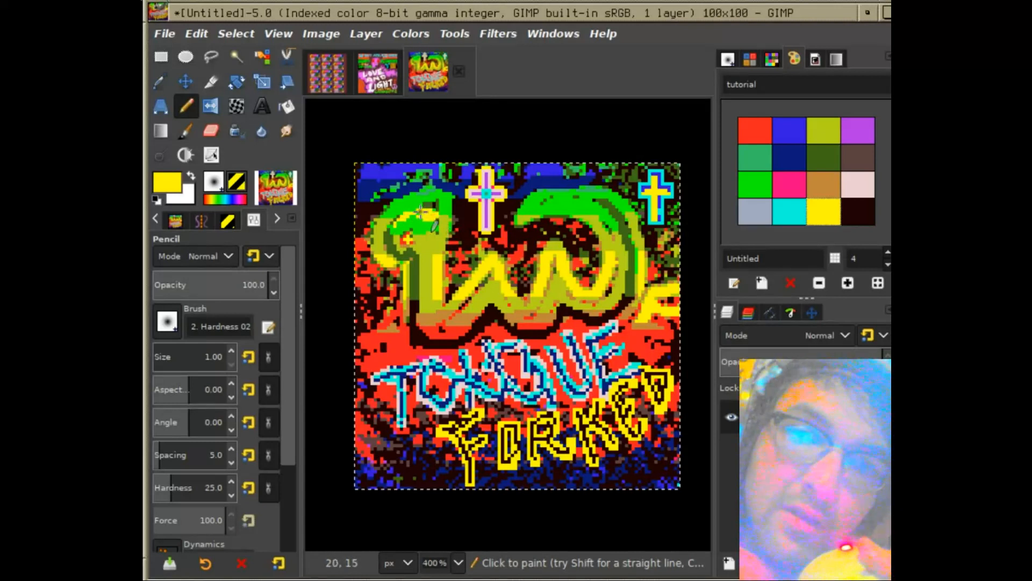
{"action": "left_click_drag", "start_coordinate": [414, 207], "coordinate": [426, 205]}
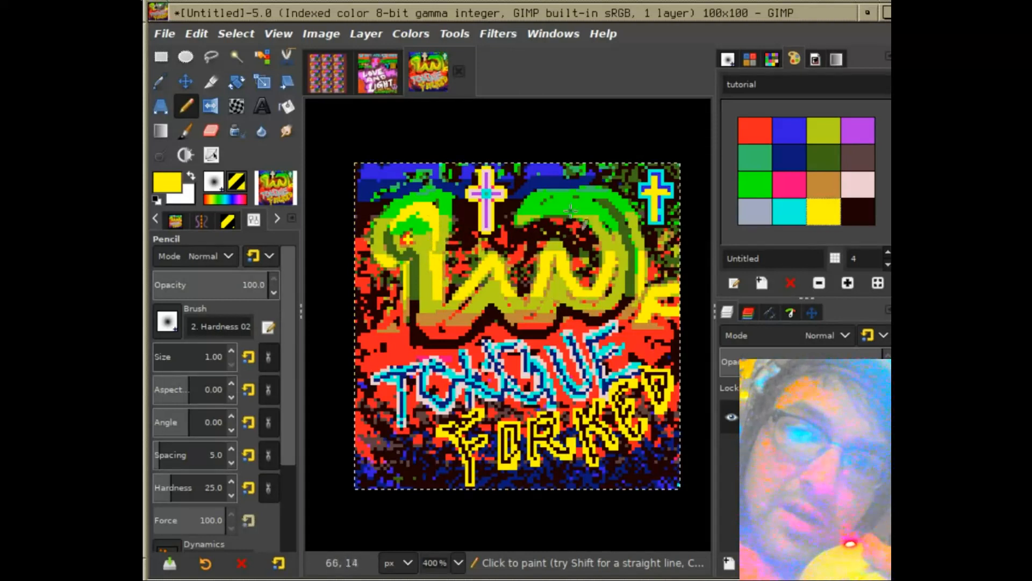
Extend the yellow highlights around the large lettering's other green curl, through its body and along its lower edge.
{"action": "left_click_drag", "start_coordinate": [548, 201], "coordinate": [576, 203]}
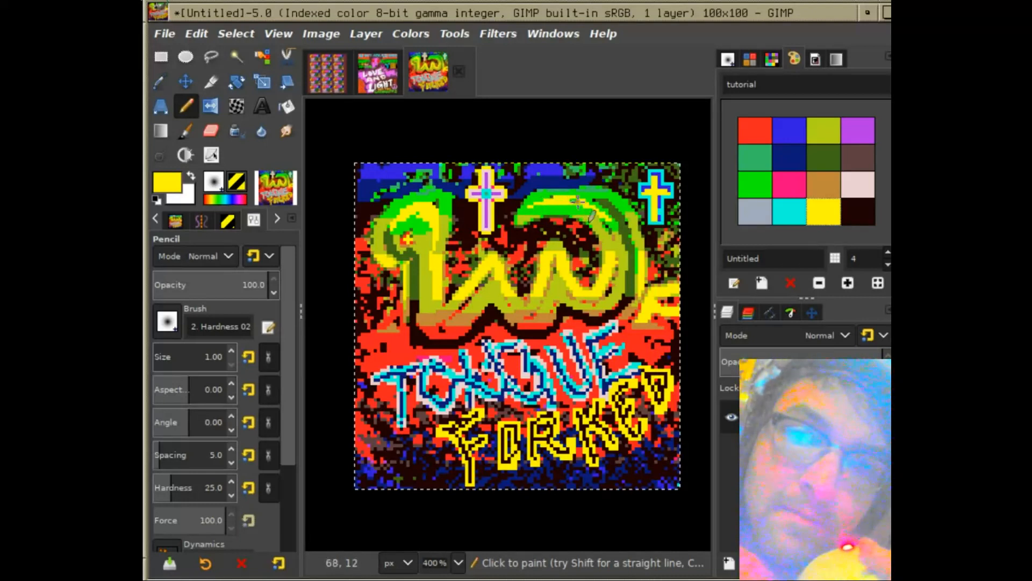
{"action": "left_click_drag", "start_coordinate": [584, 204], "coordinate": [603, 212]}
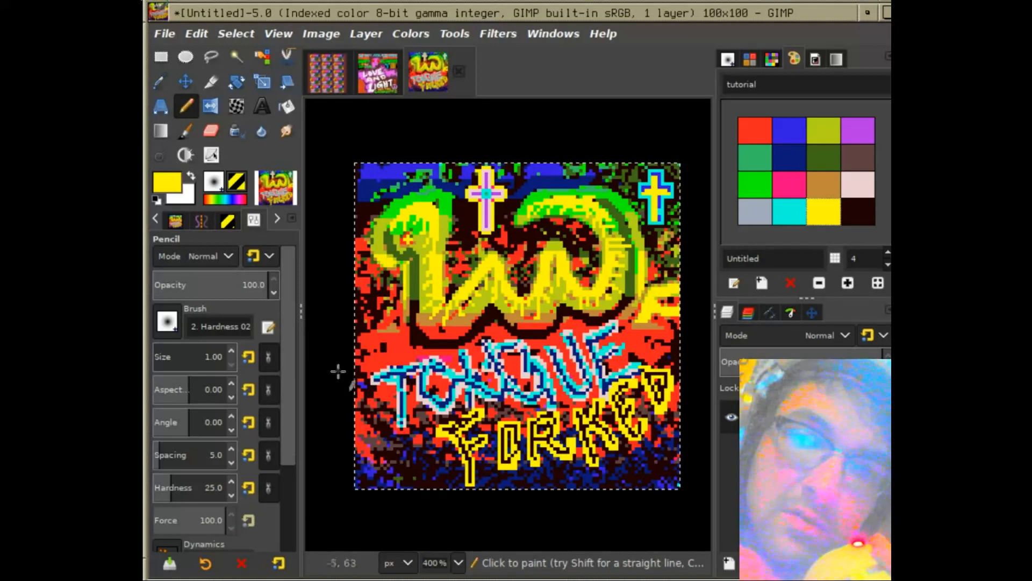
{"action": "mouse_move", "coordinate": [428, 336]}
{"action": "left_mouse_down"}
{"action": "mouse_move", "coordinate": [511, 319]}
{"action": "mouse_move", "coordinate": [538, 330]}
{"action": "mouse_move", "coordinate": [585, 306]}
{"action": "mouse_move", "coordinate": [627, 302]}
{"action": "left_mouse_up"}
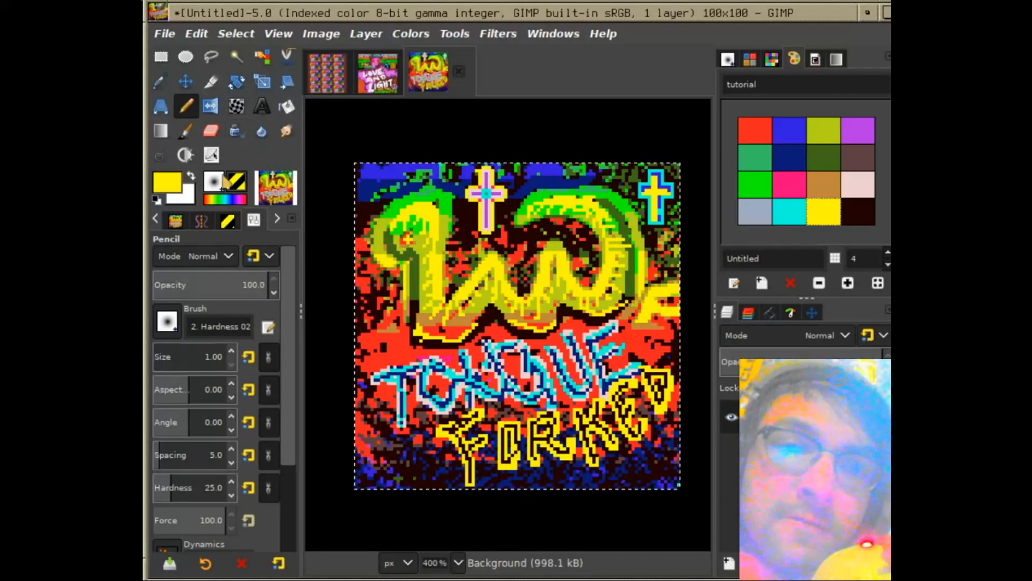
Apply a radial Neon Green gradient in Subtract mode from the canvas centre past the lower-left corner, about 111.5 pixels long.
{"action": "left_click", "coordinate": [163, 133]}
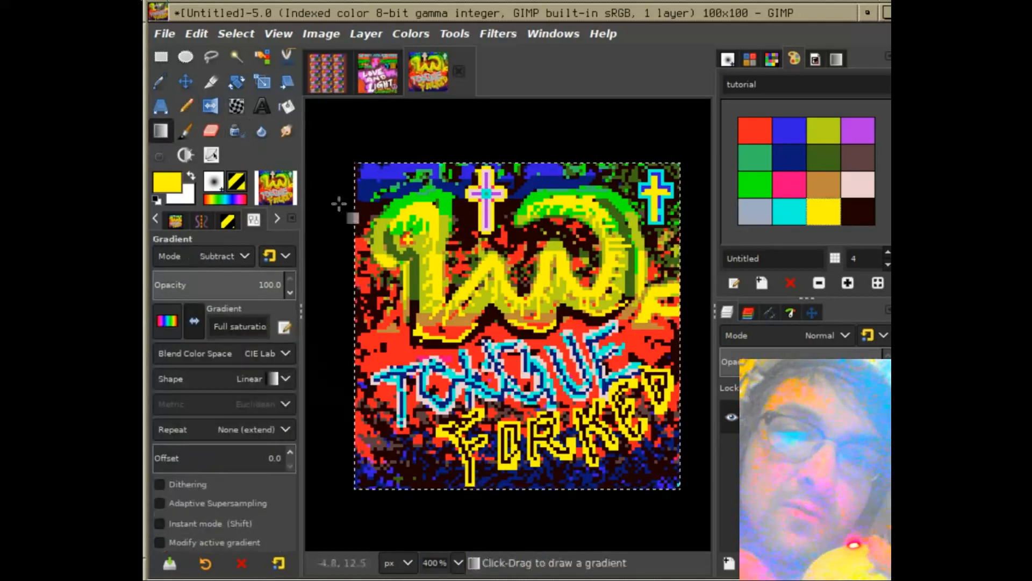
{"action": "left_click", "coordinate": [167, 321]}
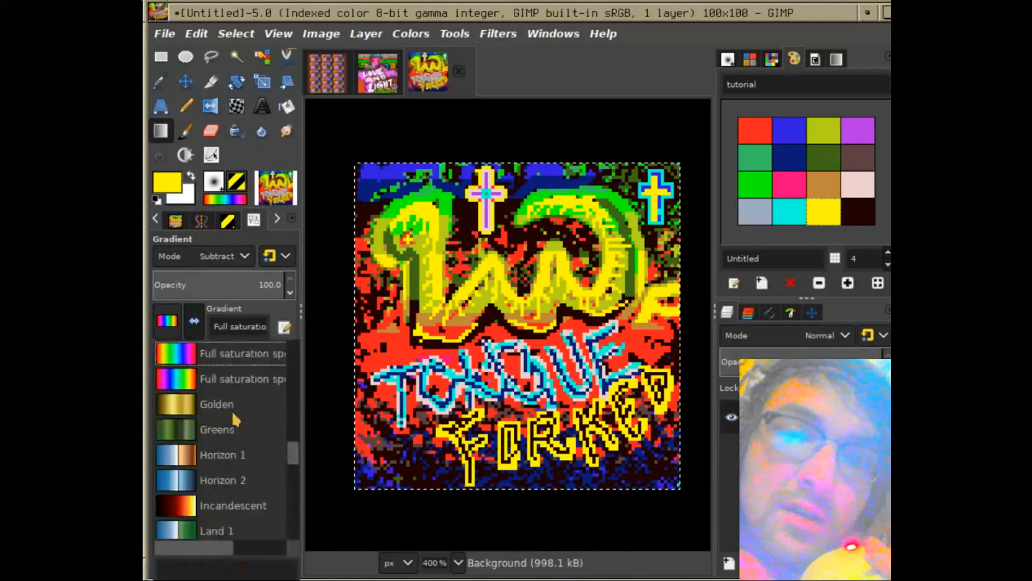
{"action": "scroll", "coordinate": [230, 462], "scroll_direction": "down", "scroll_amount": 6}
{"action": "left_click", "coordinate": [232, 460]}
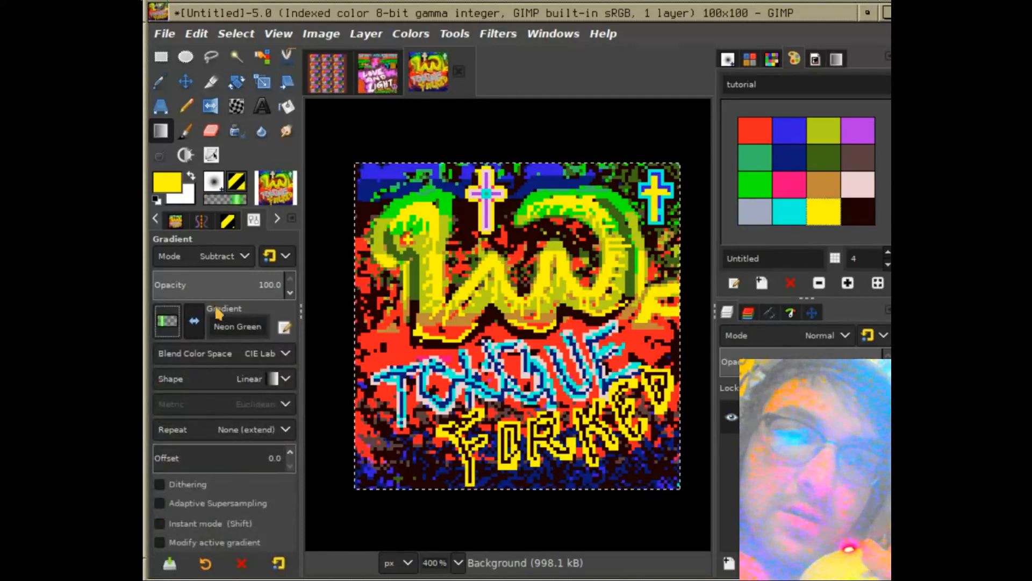
{"action": "scroll", "coordinate": [255, 381], "scroll_direction": "down", "scroll_amount": 2}
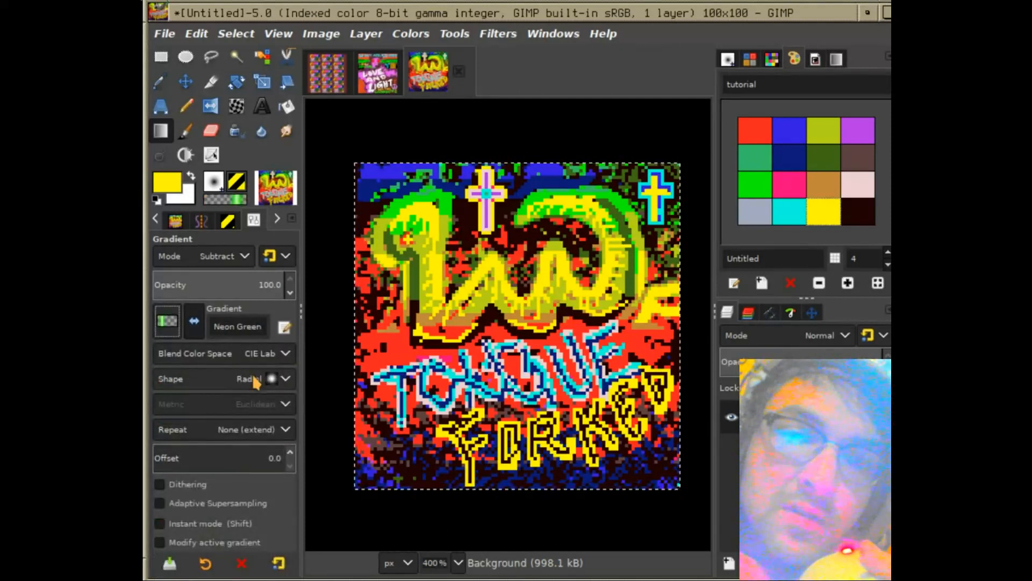
{"action": "left_click_drag", "start_coordinate": [513, 307], "coordinate": [259, 555]}
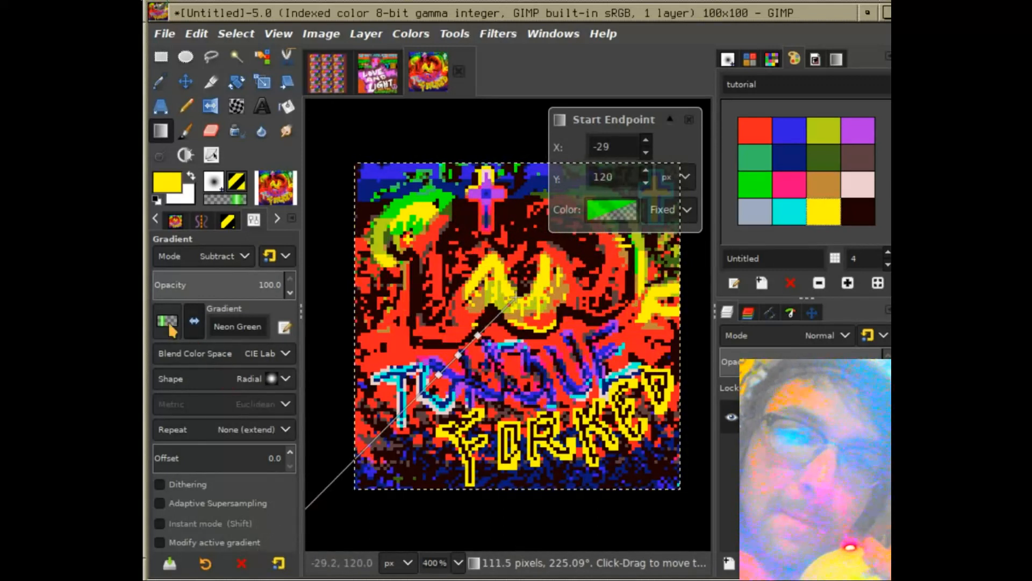
Try the Purples, Radial Rainbow, Rounded edge and Shadows 3 presets on the radial Subtract gradient over the lettering.
{"action": "scroll", "coordinate": [167, 322], "scroll_direction": "down", "scroll_amount": 1}
{"action": "scroll", "coordinate": [167, 321], "scroll_direction": "down", "scroll_amount": 4}
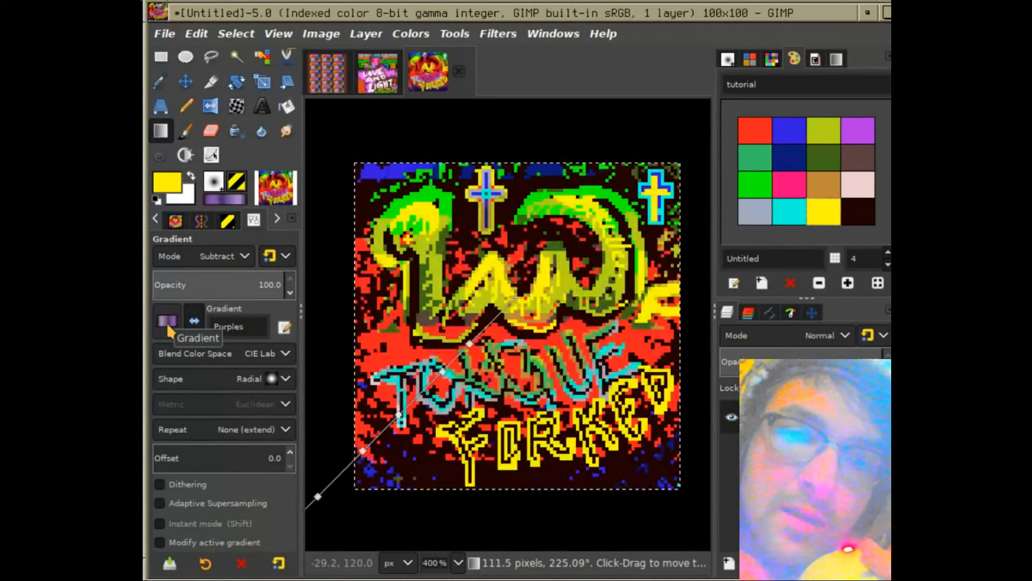
{"action": "scroll", "coordinate": [167, 322], "scroll_direction": "down", "scroll_amount": 3}
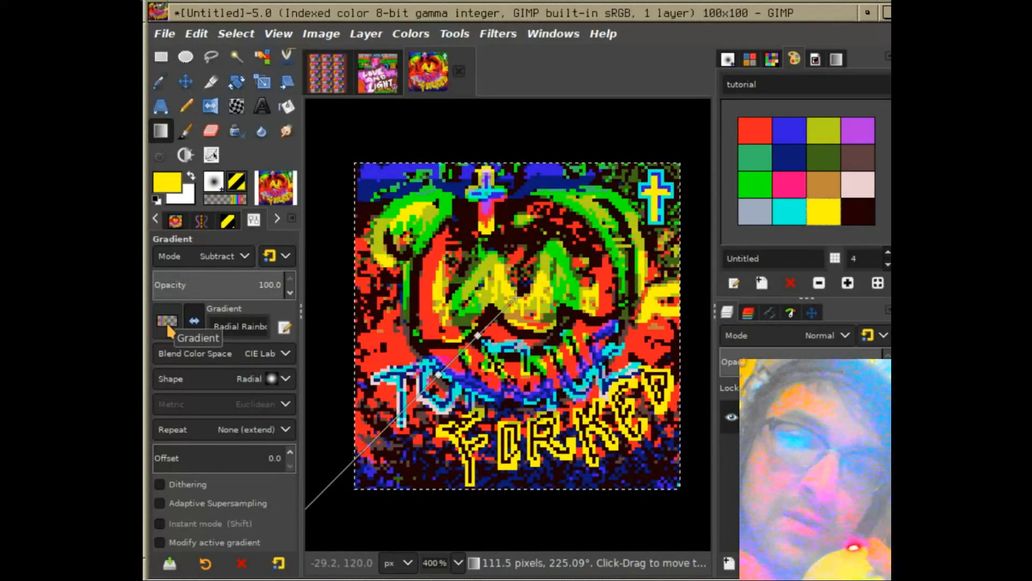
{"action": "scroll", "coordinate": [167, 322], "scroll_direction": "down", "scroll_amount": 3}
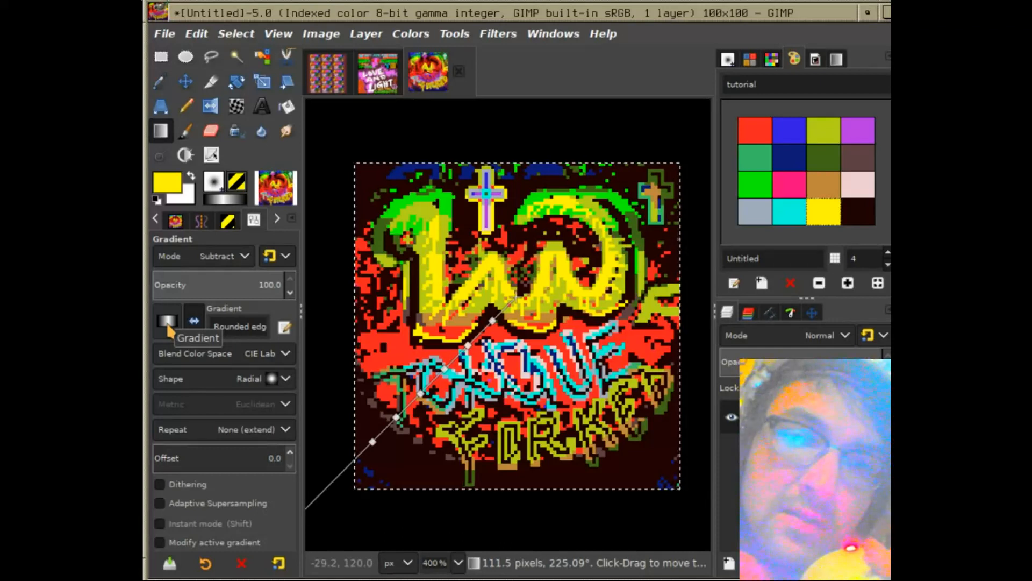
{"action": "scroll", "coordinate": [167, 323], "scroll_direction": "down", "scroll_amount": 4}
{"action": "scroll", "coordinate": [167, 322], "scroll_direction": "up", "scroll_amount": 1}
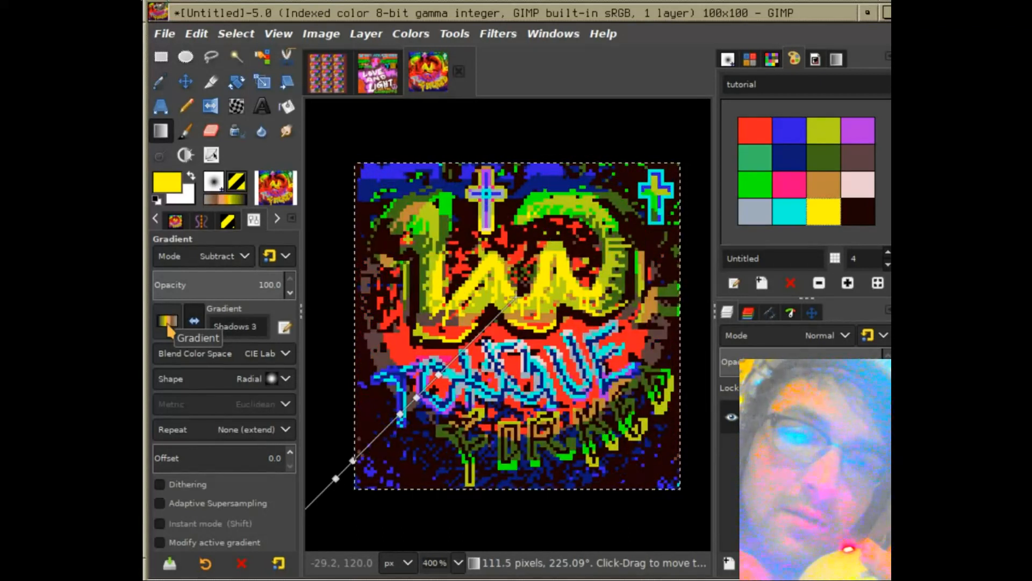
Try the Skyline polluted, Three bars, Tropical Colors, Wood 1 and Yellow Contrast presets on the same gradient.
{"action": "scroll", "coordinate": [167, 323], "scroll_direction": "down", "scroll_amount": 2}
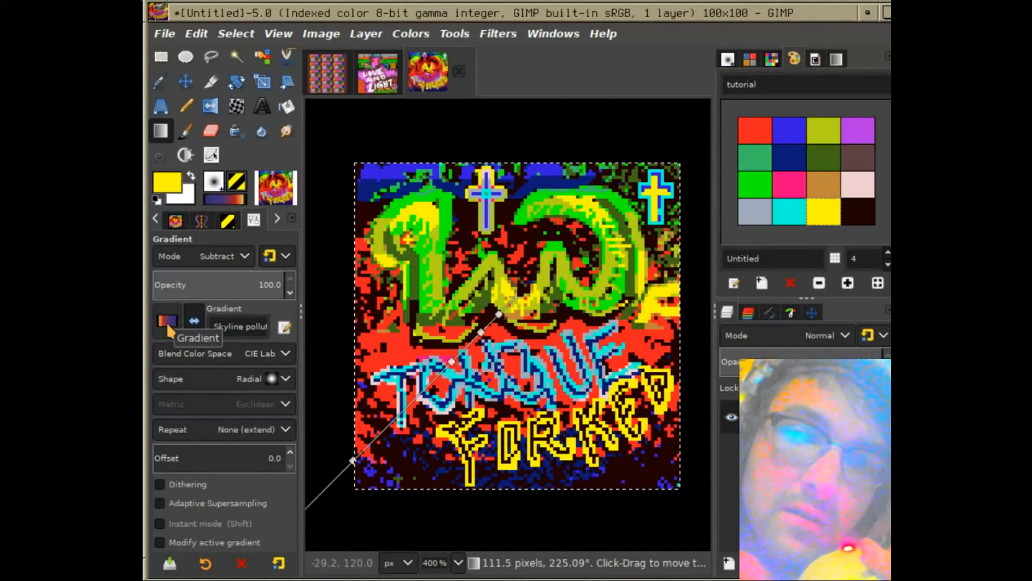
{"action": "scroll", "coordinate": [166, 323], "scroll_direction": "down", "scroll_amount": 2}
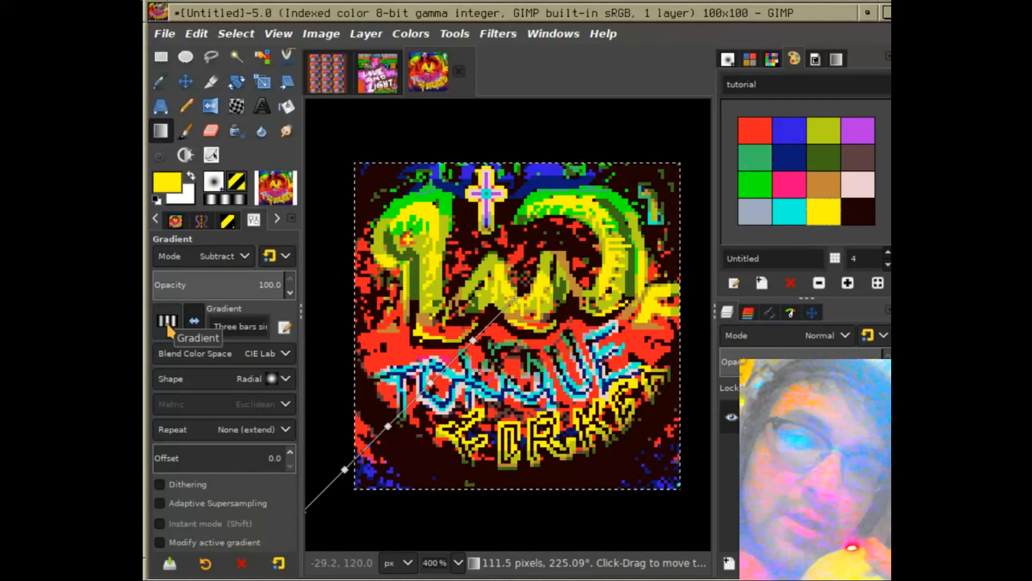
{"action": "scroll", "coordinate": [170, 330], "scroll_direction": "down", "scroll_amount": 1}
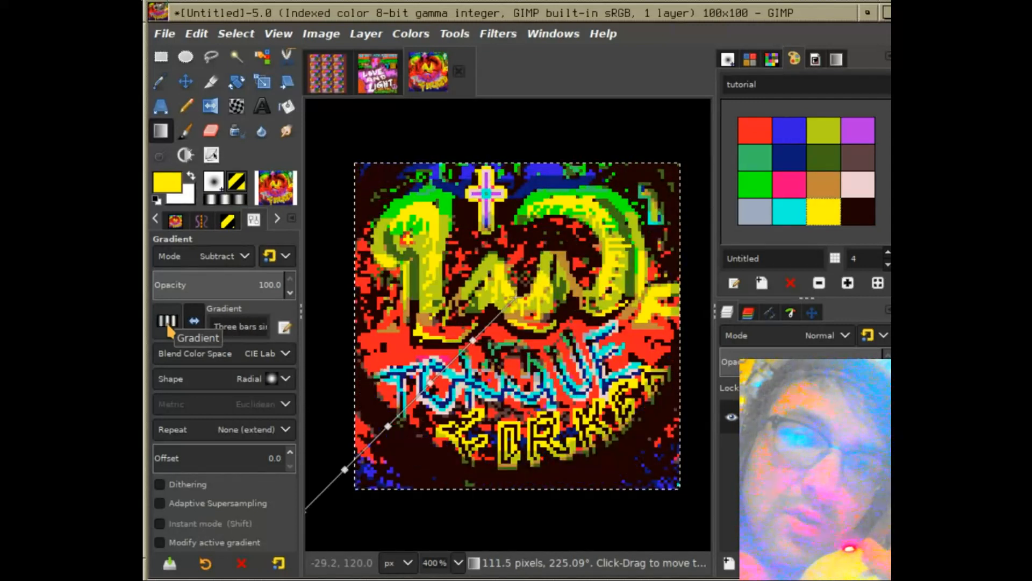
{"action": "scroll", "coordinate": [169, 329], "scroll_direction": "down", "scroll_amount": 1}
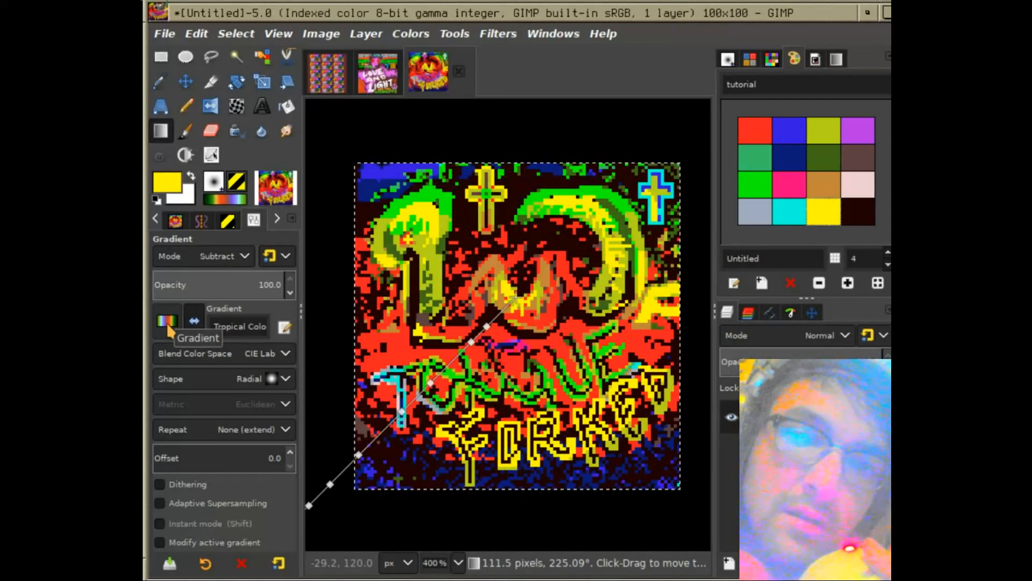
{"action": "scroll", "coordinate": [167, 321], "scroll_direction": "down", "scroll_amount": 2}
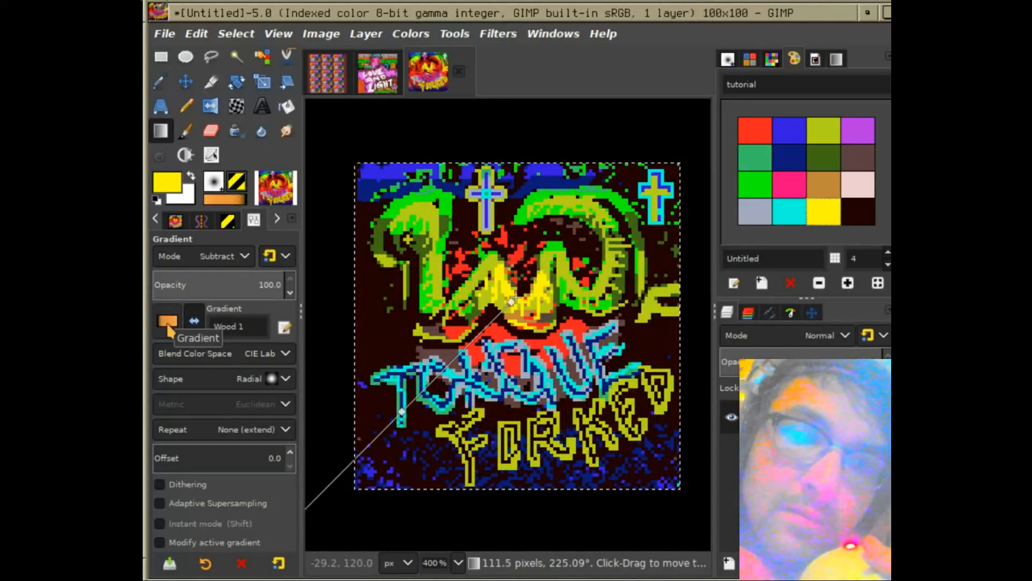
{"action": "scroll", "coordinate": [166, 322], "scroll_direction": "down", "scroll_amount": 2}
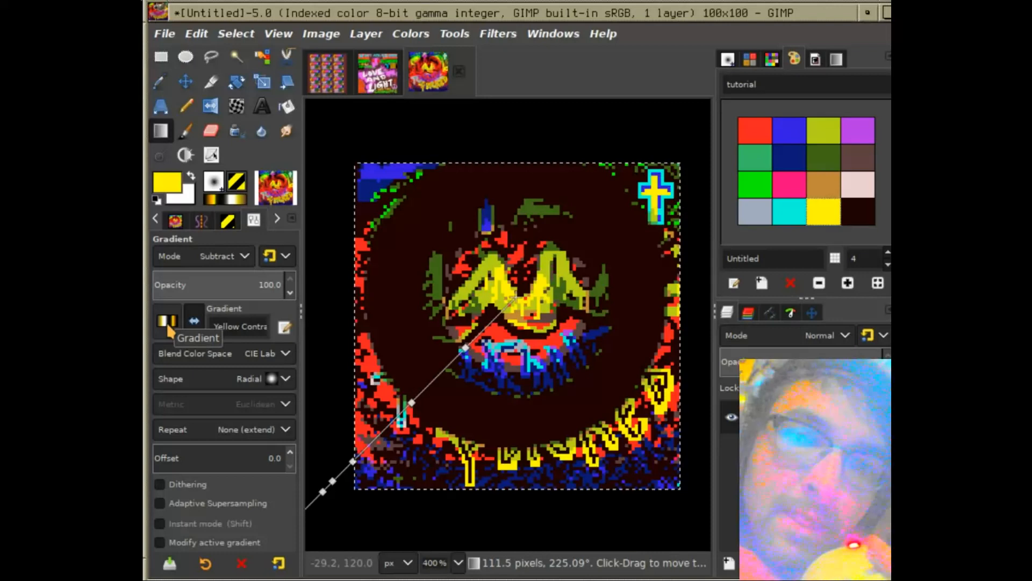
Preview the gradient as Custom, foreground-to-background in HSV and RGB, foreground to transparent, and Abstract 1.
{"action": "scroll", "coordinate": [167, 321], "scroll_direction": "down", "scroll_amount": 2}
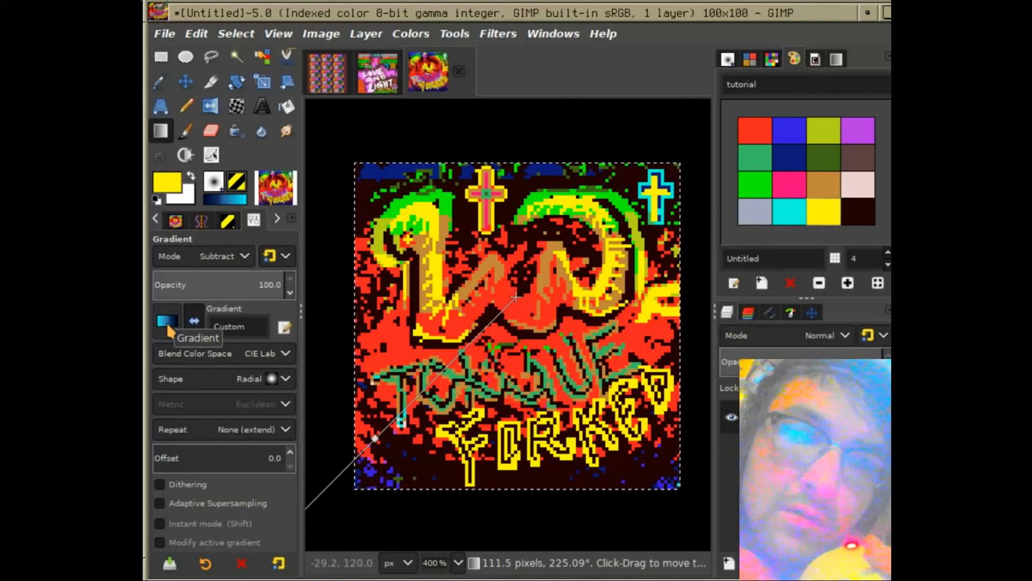
{"action": "scroll", "coordinate": [166, 322], "scroll_direction": "down", "scroll_amount": 1}
{"action": "scroll", "coordinate": [167, 322], "scroll_direction": "up", "scroll_amount": 1}
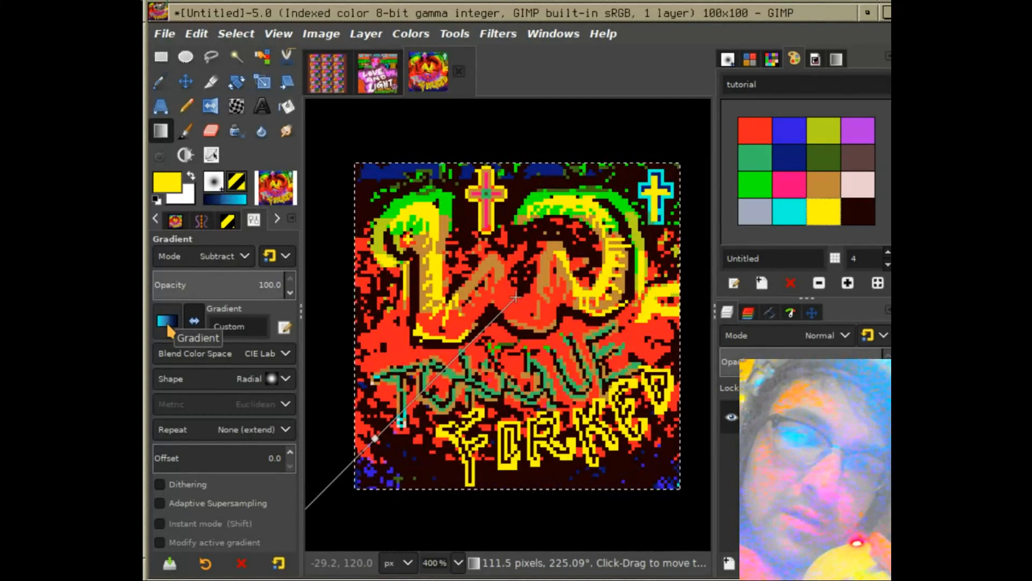
{"action": "scroll", "coordinate": [167, 321], "scroll_direction": "down", "scroll_amount": 3}
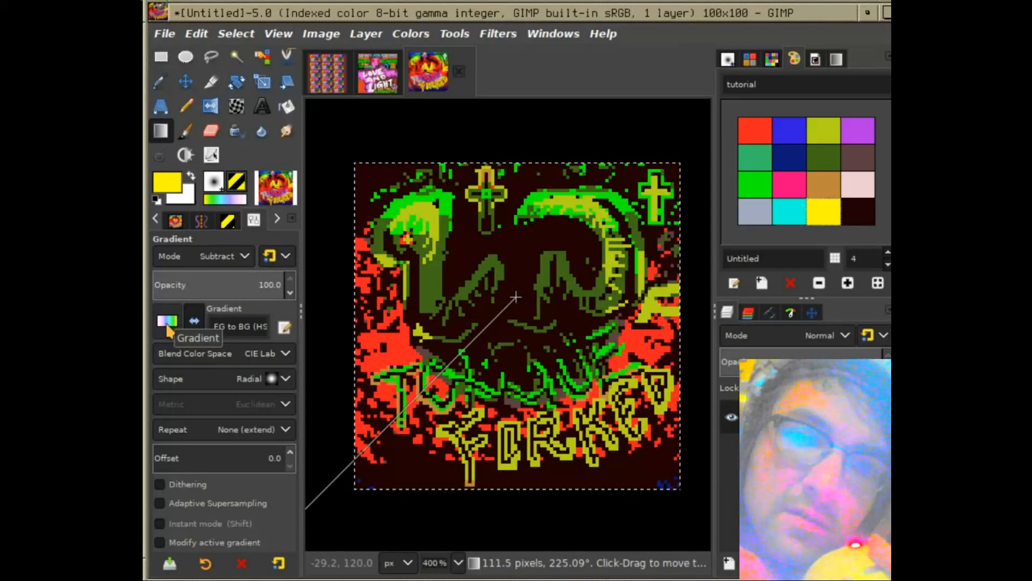
{"action": "scroll", "coordinate": [168, 329], "scroll_direction": "down", "scroll_amount": 3}
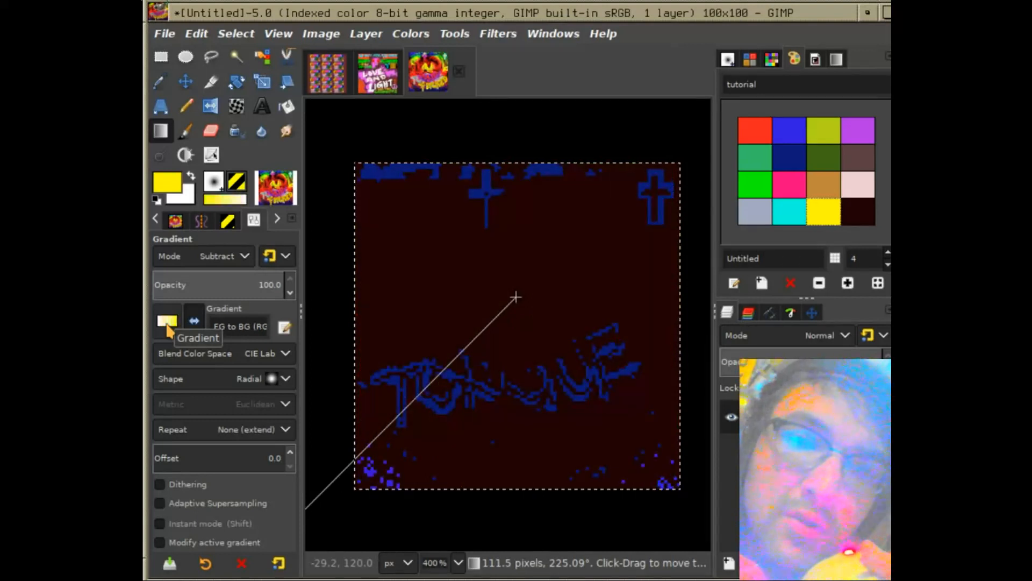
{"action": "scroll", "coordinate": [167, 330], "scroll_direction": "down", "scroll_amount": 1}
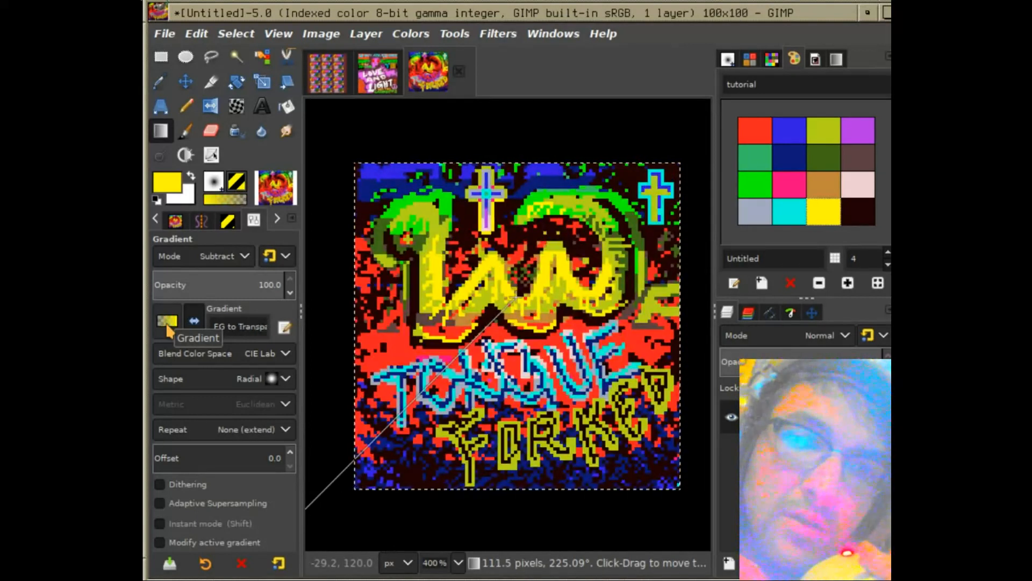
{"action": "scroll", "coordinate": [166, 326], "scroll_direction": "down", "scroll_amount": 1}
{"action": "scroll", "coordinate": [166, 323], "scroll_direction": "down", "scroll_amount": 3}
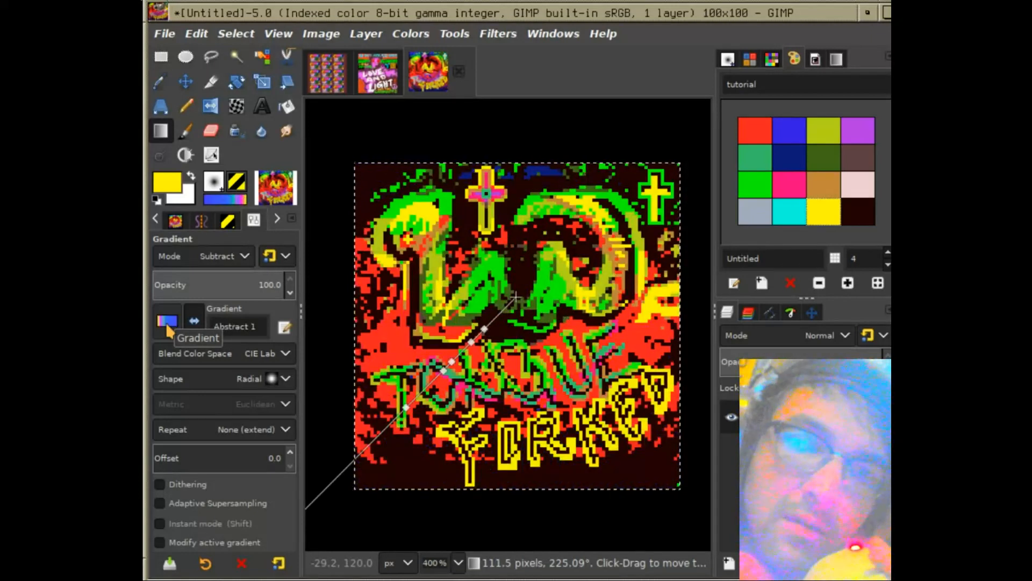
Step the radial gradient's preset through Abstract 3, Aneurism, Burning Transparency and Caribbean Blues to CD, keeping Subtract mode.
{"action": "scroll", "coordinate": [168, 328], "scroll_direction": "up", "scroll_amount": 1}
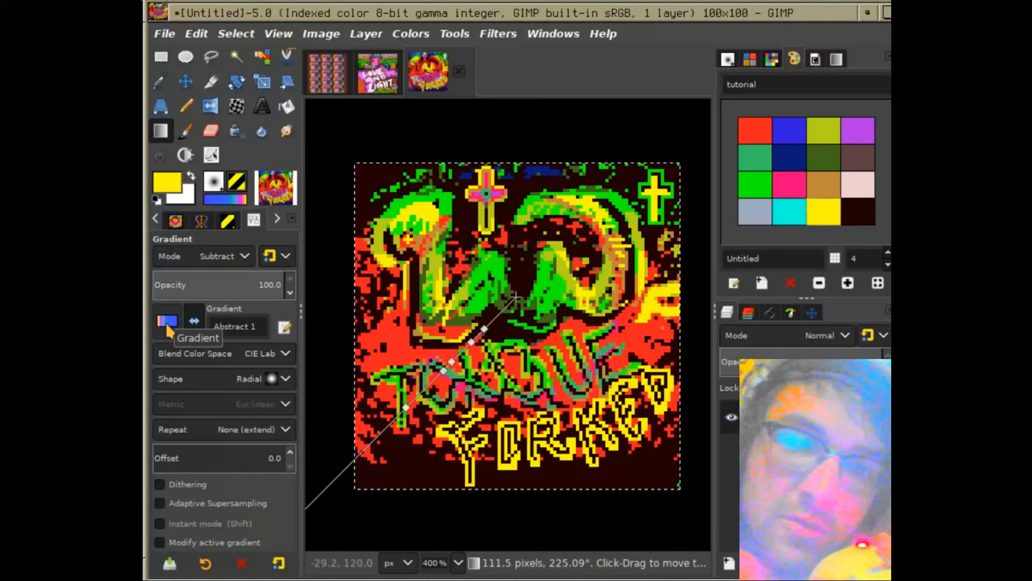
{"action": "scroll", "coordinate": [169, 330], "scroll_direction": "down", "scroll_amount": 2}
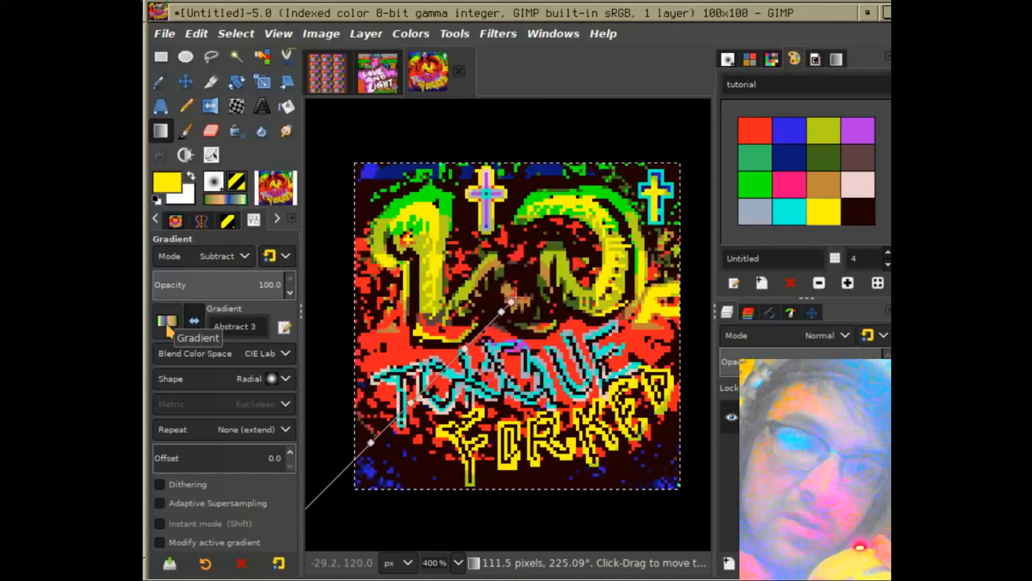
{"action": "scroll", "coordinate": [168, 328], "scroll_direction": "down", "scroll_amount": 1}
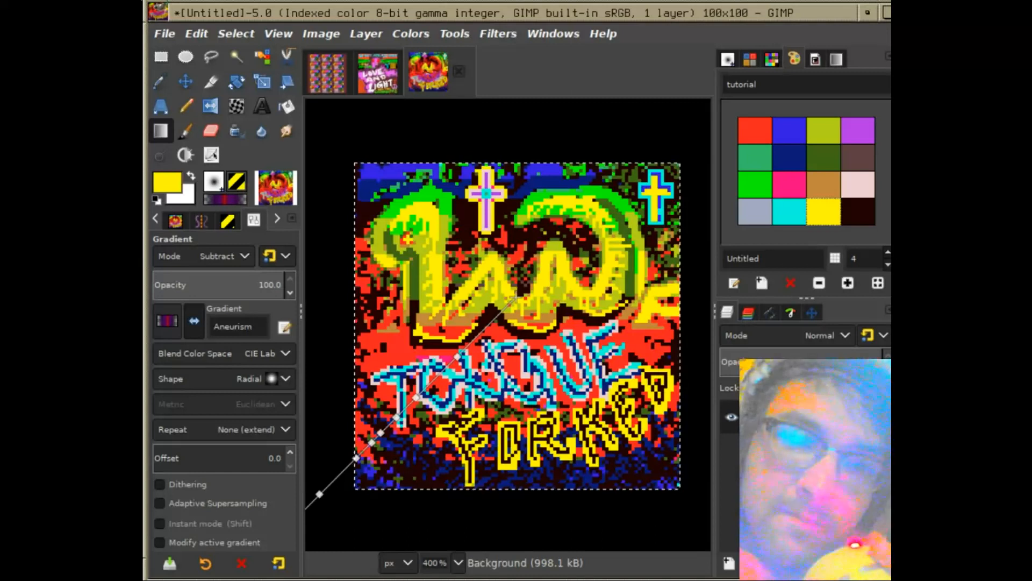
{"action": "scroll", "coordinate": [161, 328], "scroll_direction": "down", "scroll_amount": 6}
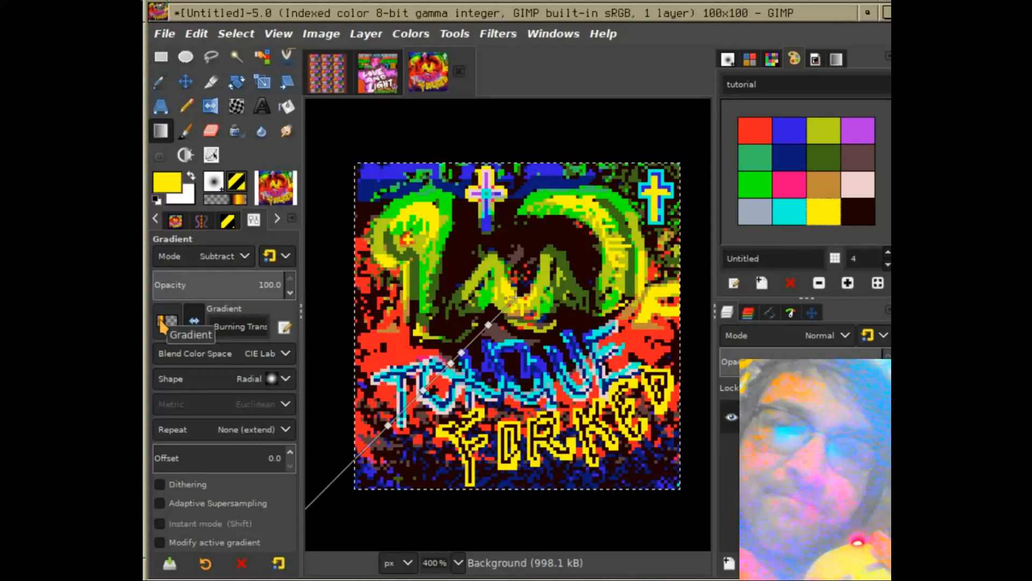
{"action": "scroll", "coordinate": [161, 323], "scroll_direction": "down", "scroll_amount": 1}
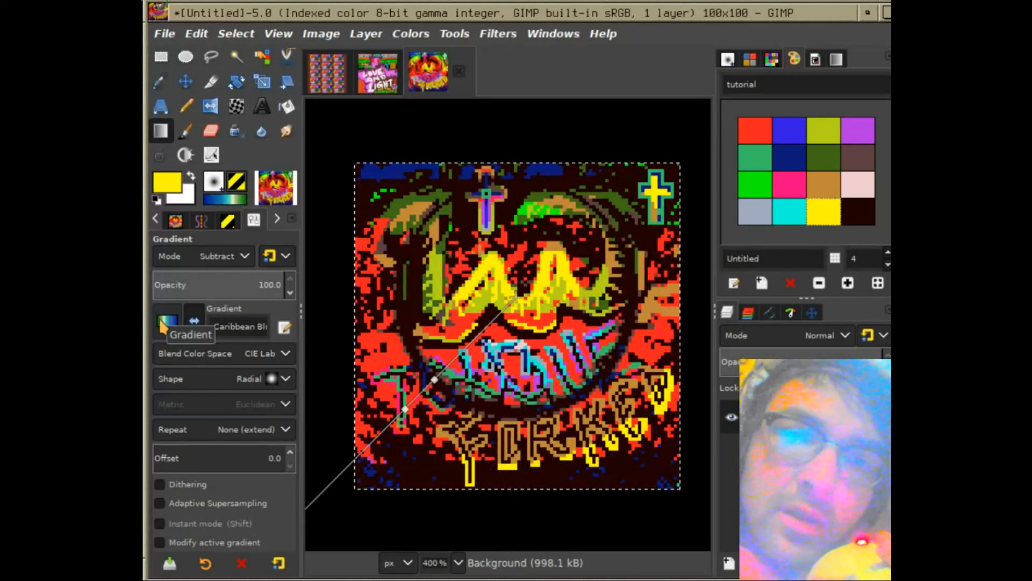
{"action": "scroll", "coordinate": [161, 321], "scroll_direction": "down", "scroll_amount": 1}
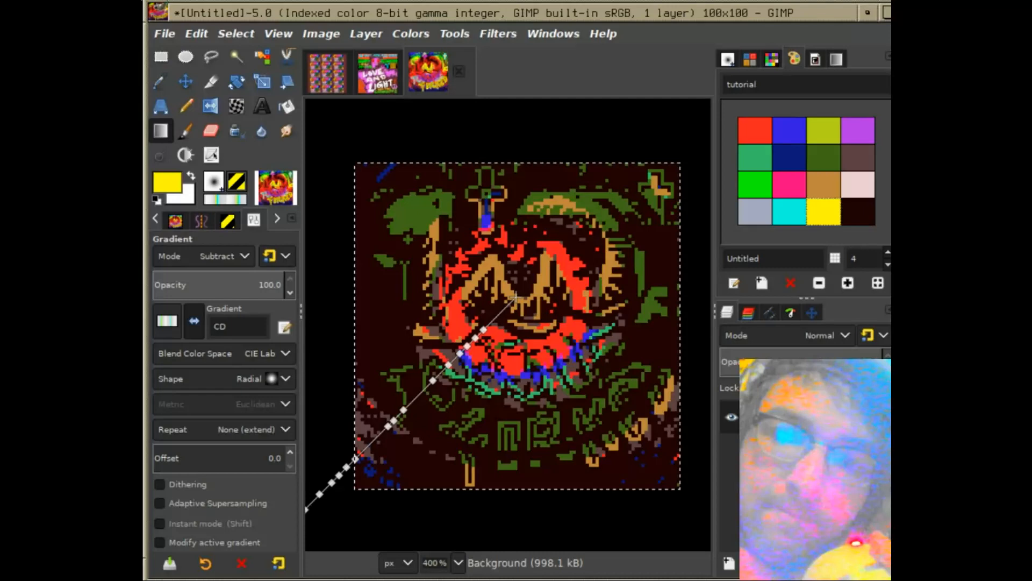